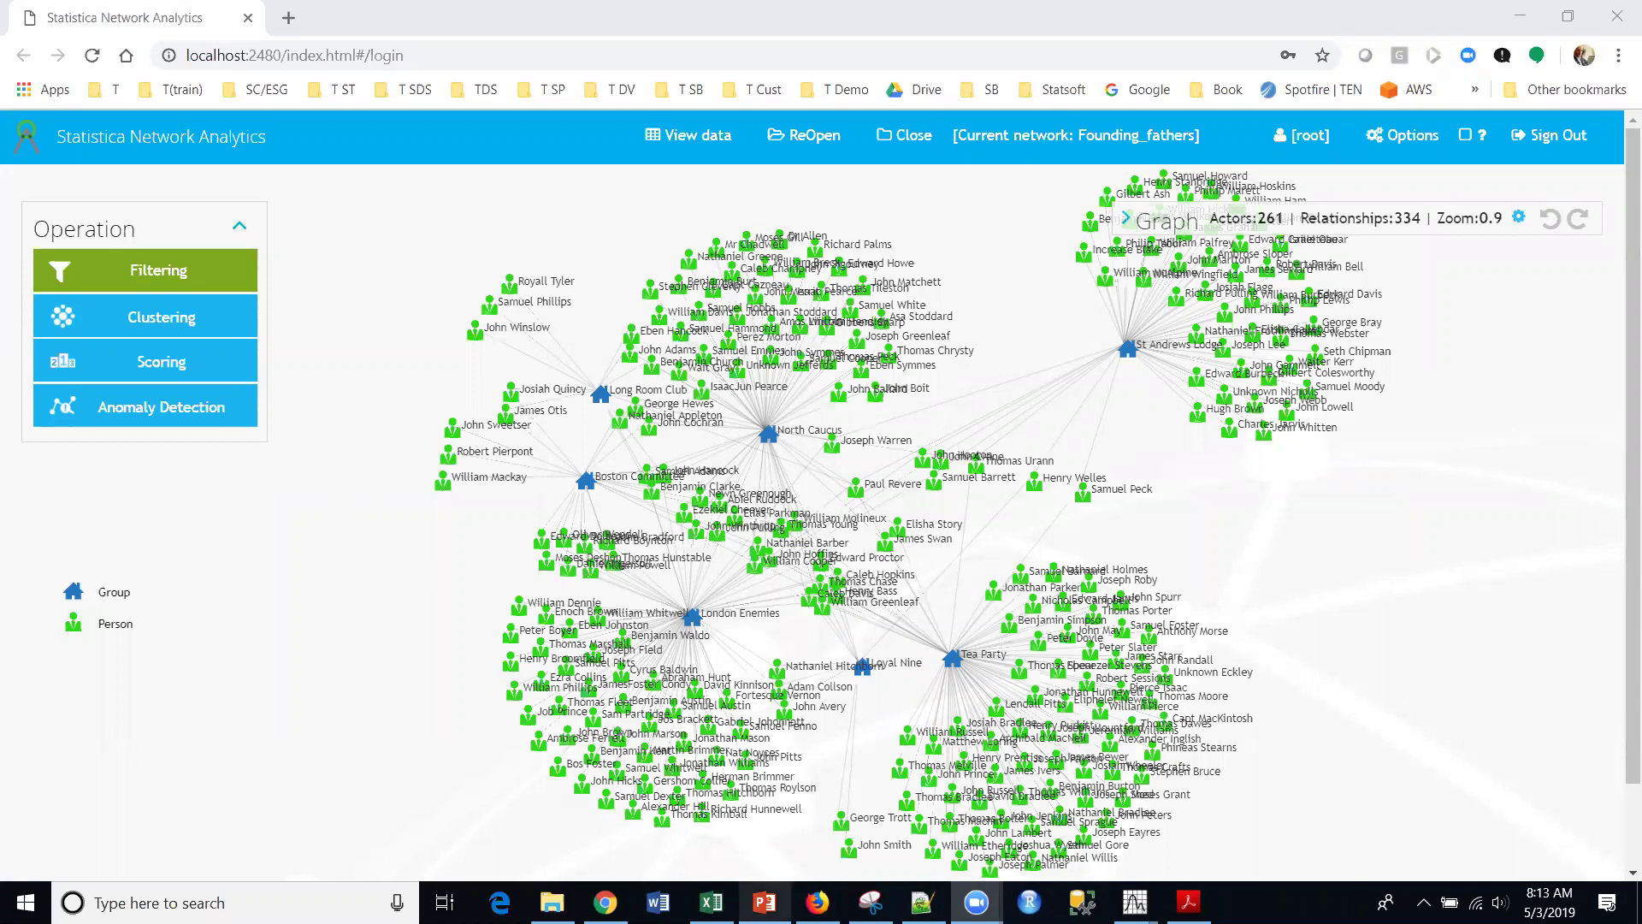
Glance at the presentation's title slide in PowerPoint and close the Founding_fathers network in Statistica Network Analytics
left_click(764, 903)
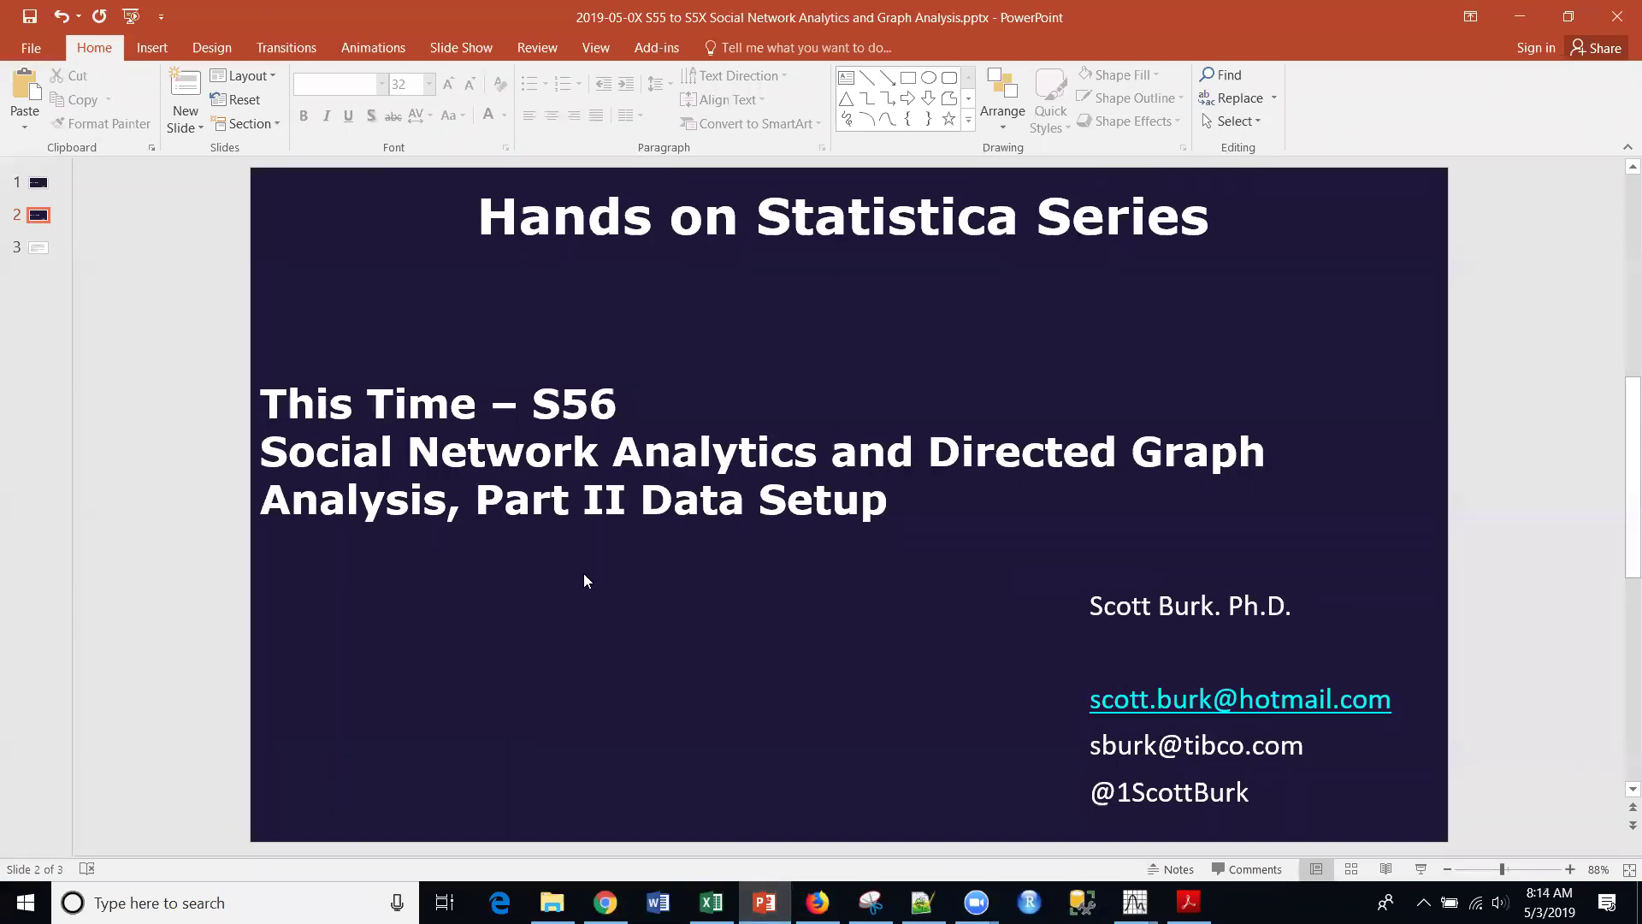
left_click(1515, 23)
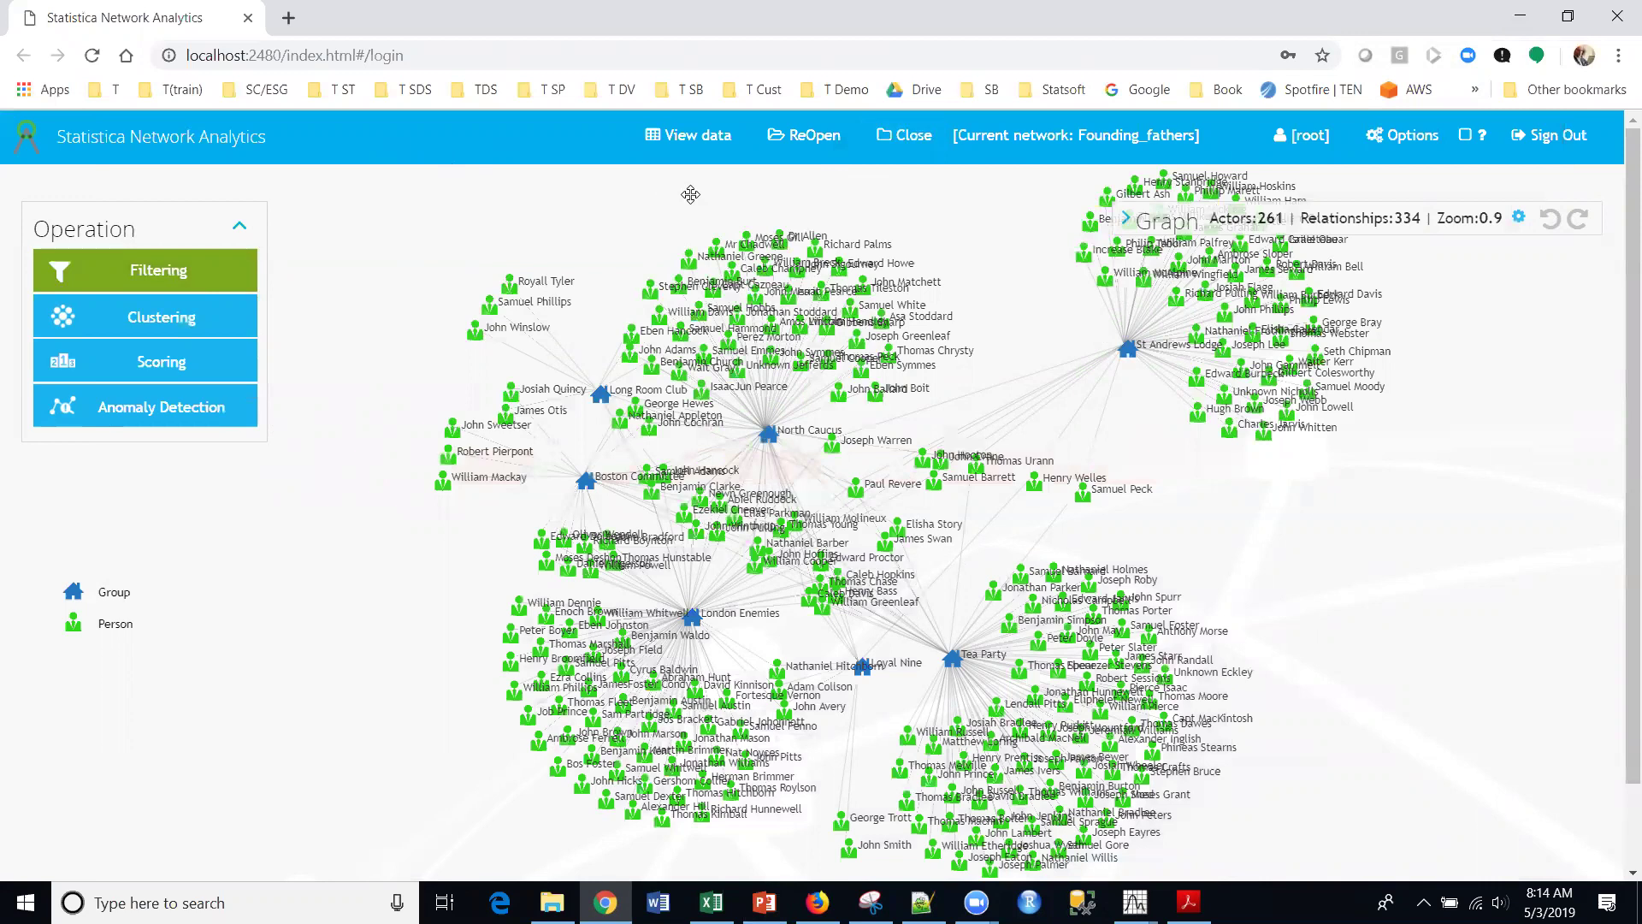
left_click(914, 139)
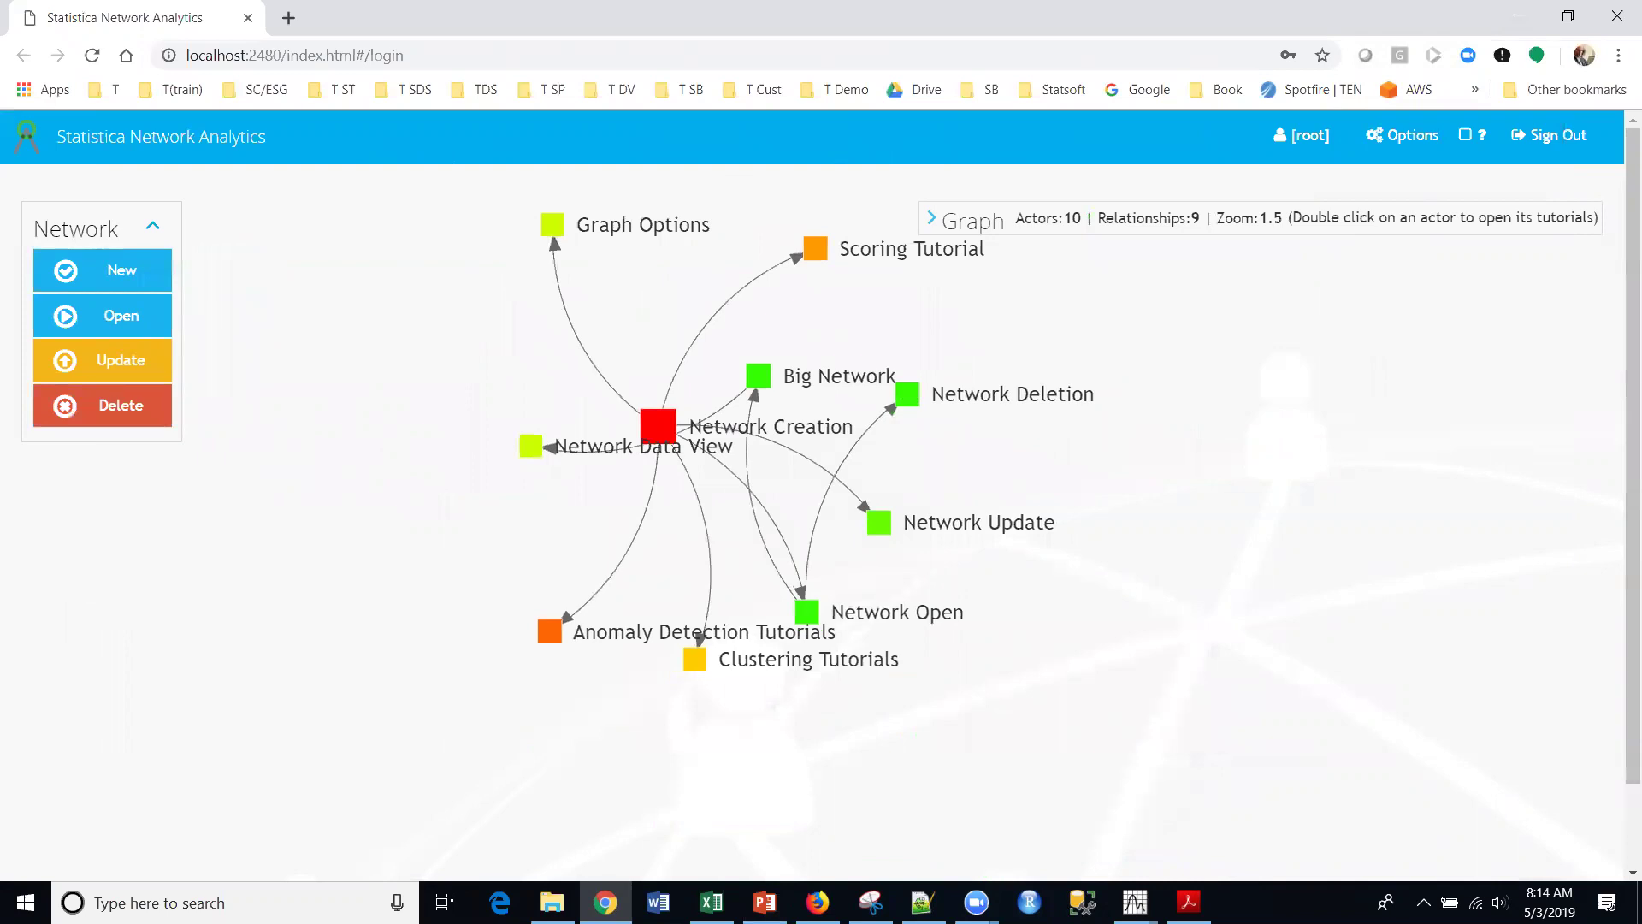
Look over the list of saved networks without opening any of them
key("alt+Tab")
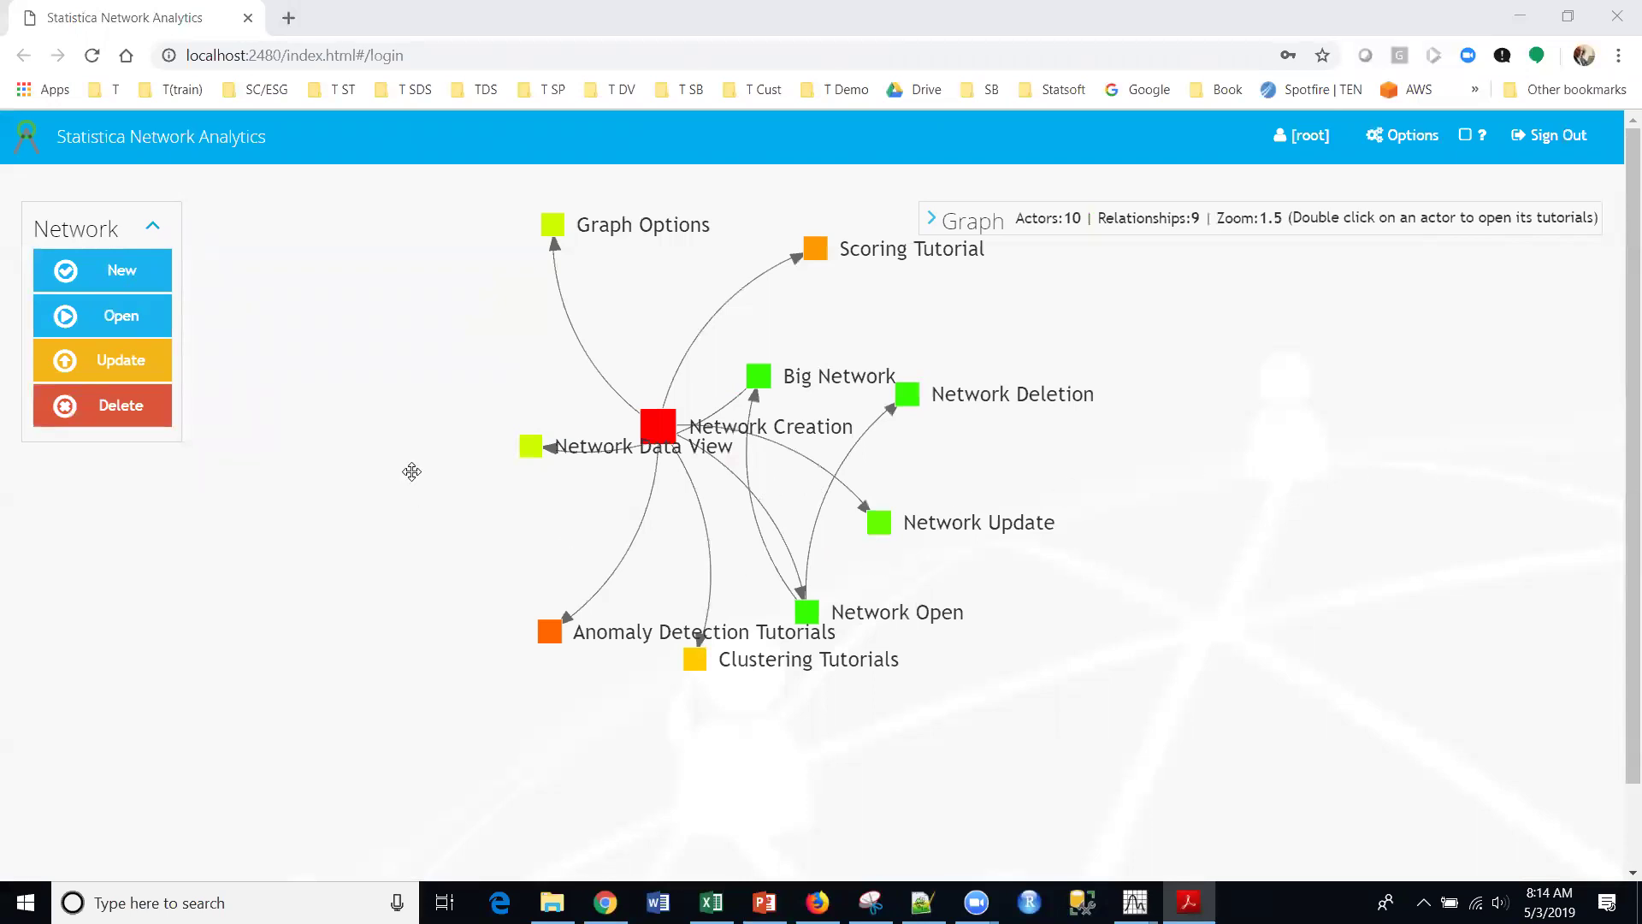
left_click(128, 319)
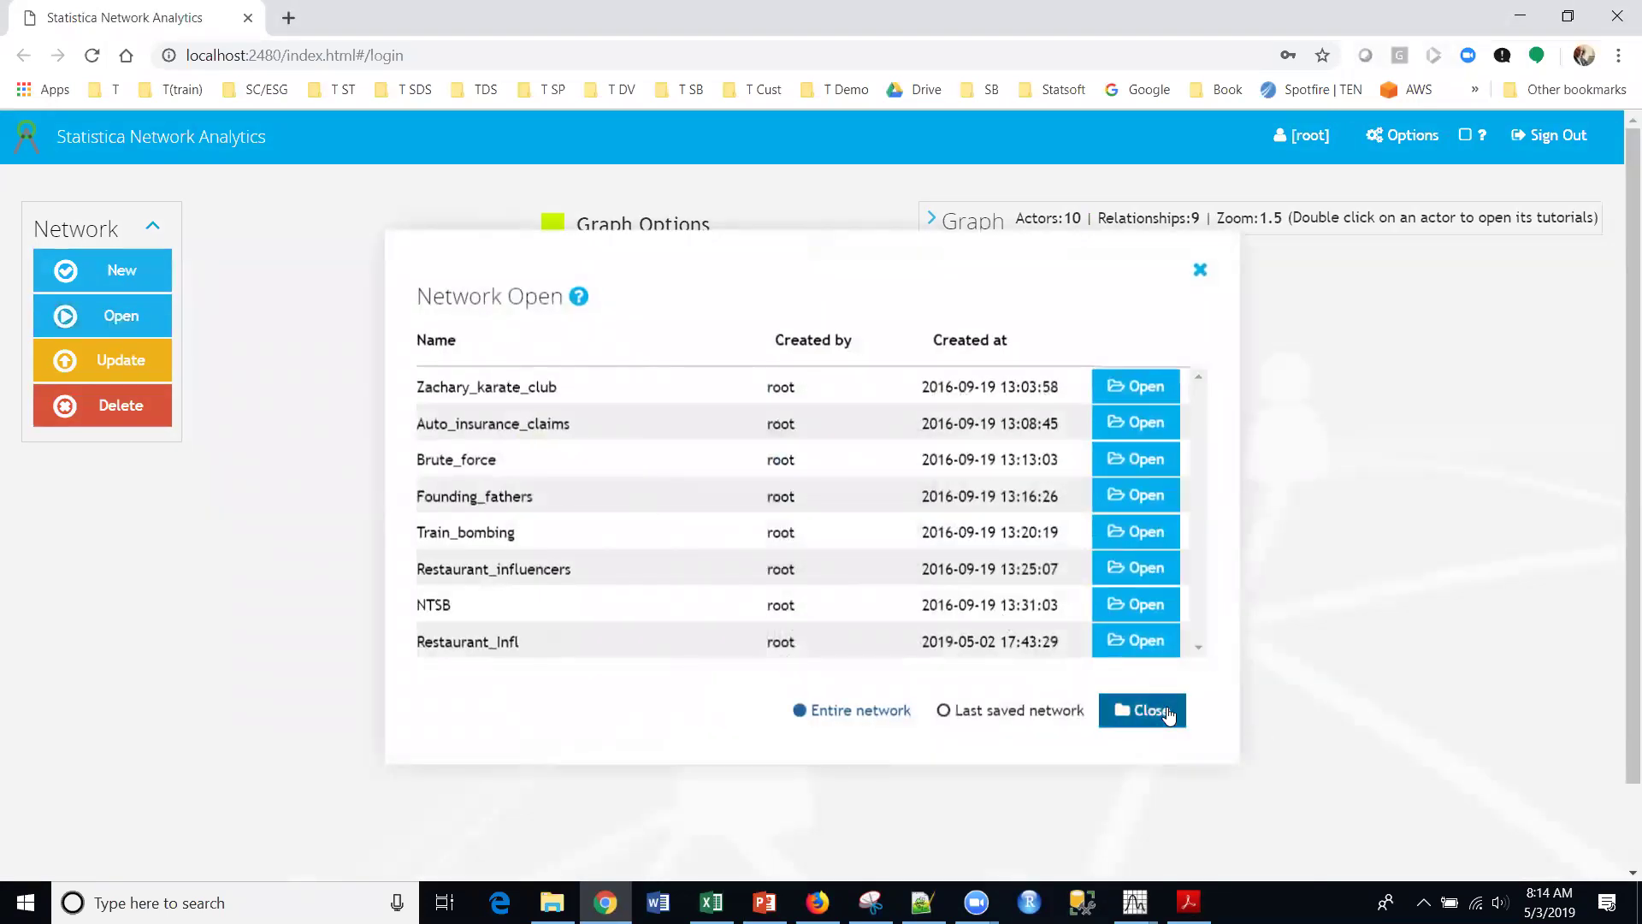
left_click(1168, 713)
Start creating a new network with a plain text data source in edge-list format
left_click(111, 272)
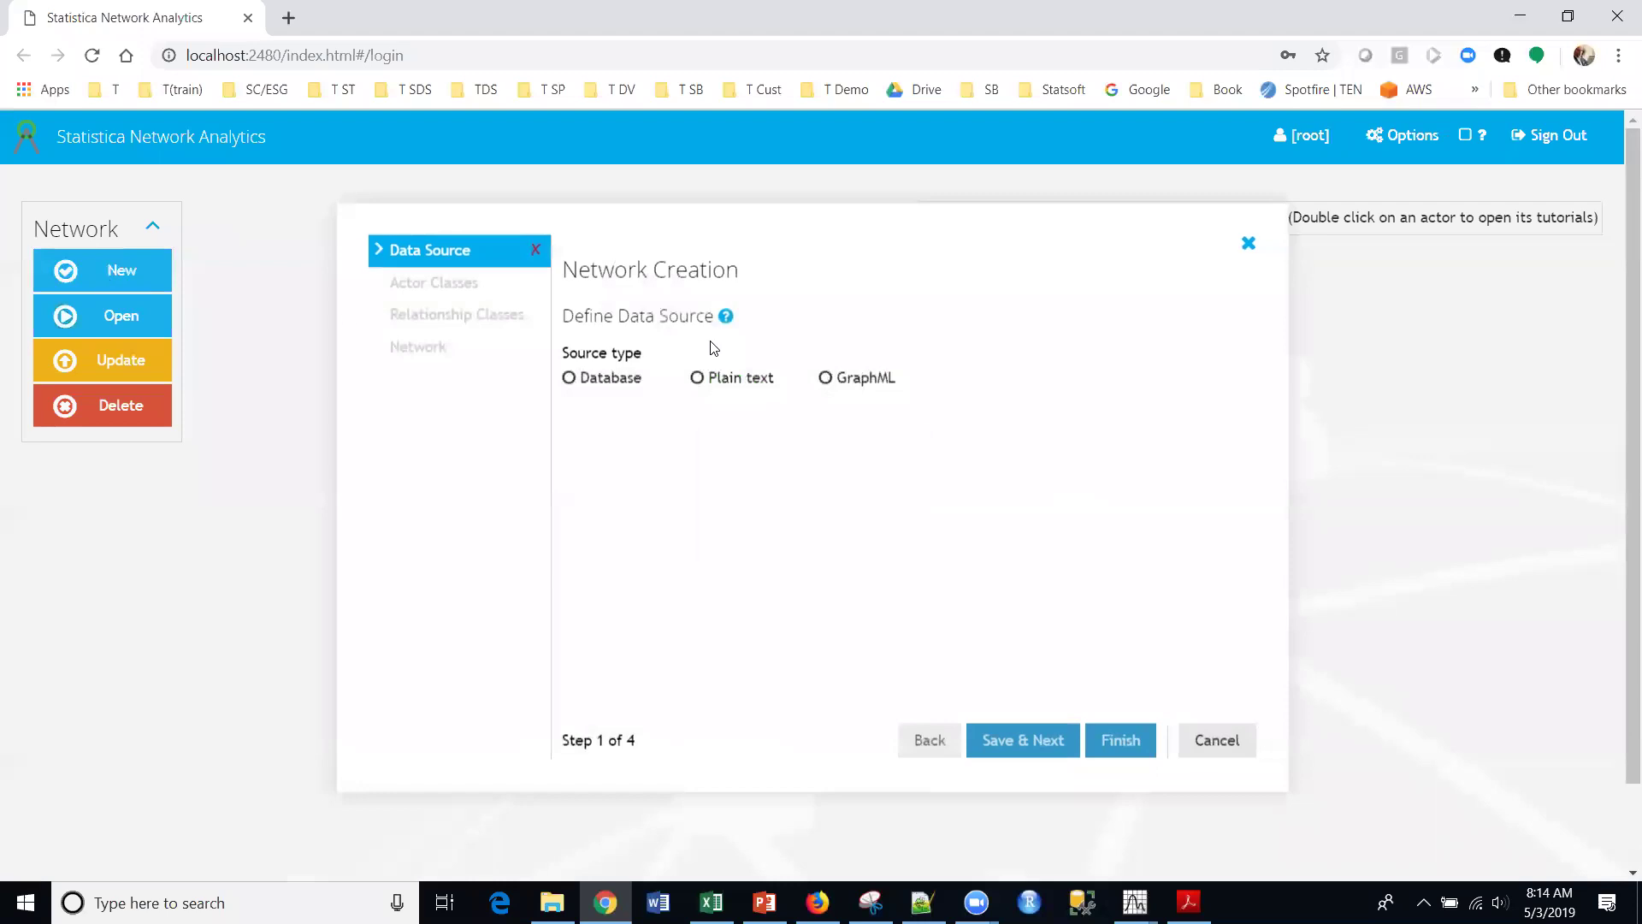
left_click(697, 377)
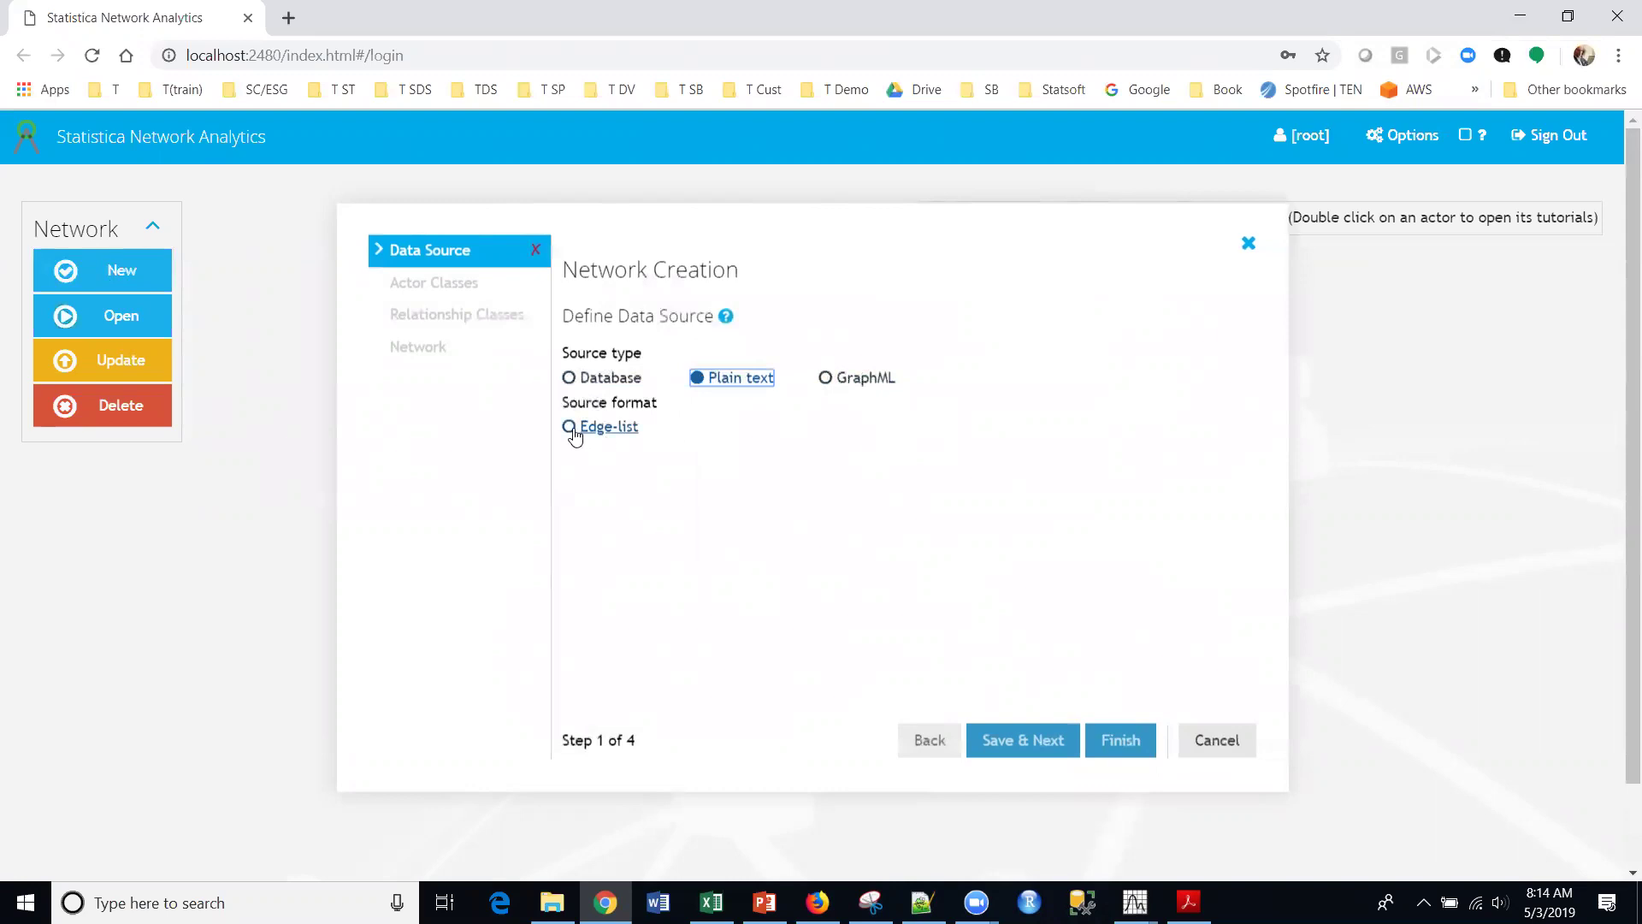
left_click(568, 427)
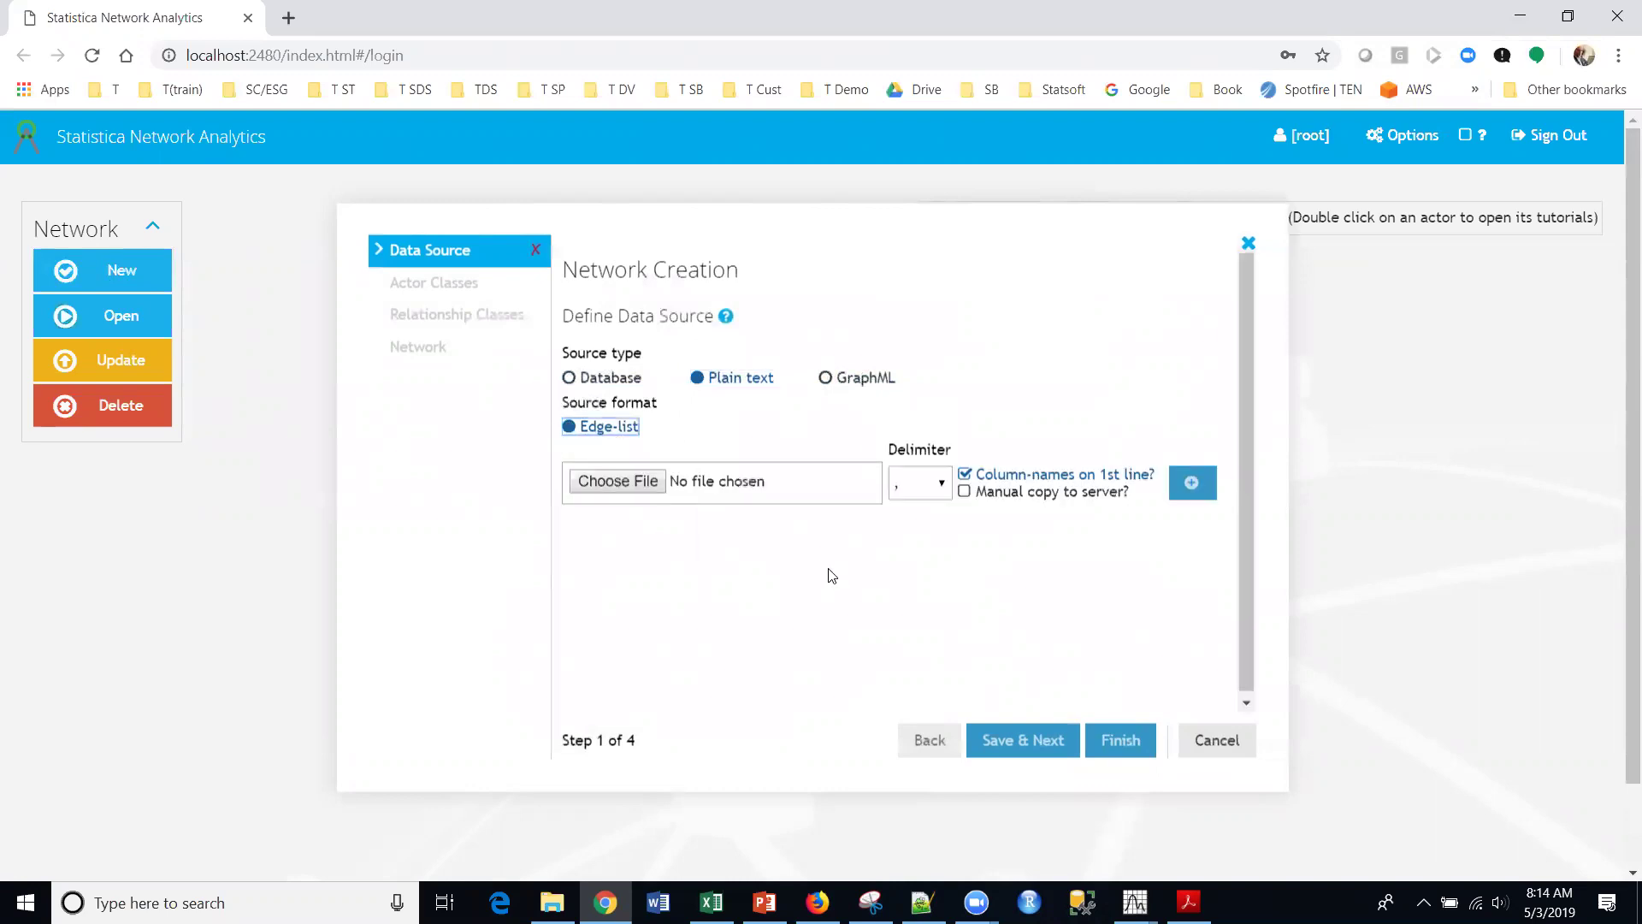
Add RestaurantInfluencers.csv as a comma-delimited source with column names on the first line, and proceed to defining actor classes
left_click(609, 479)
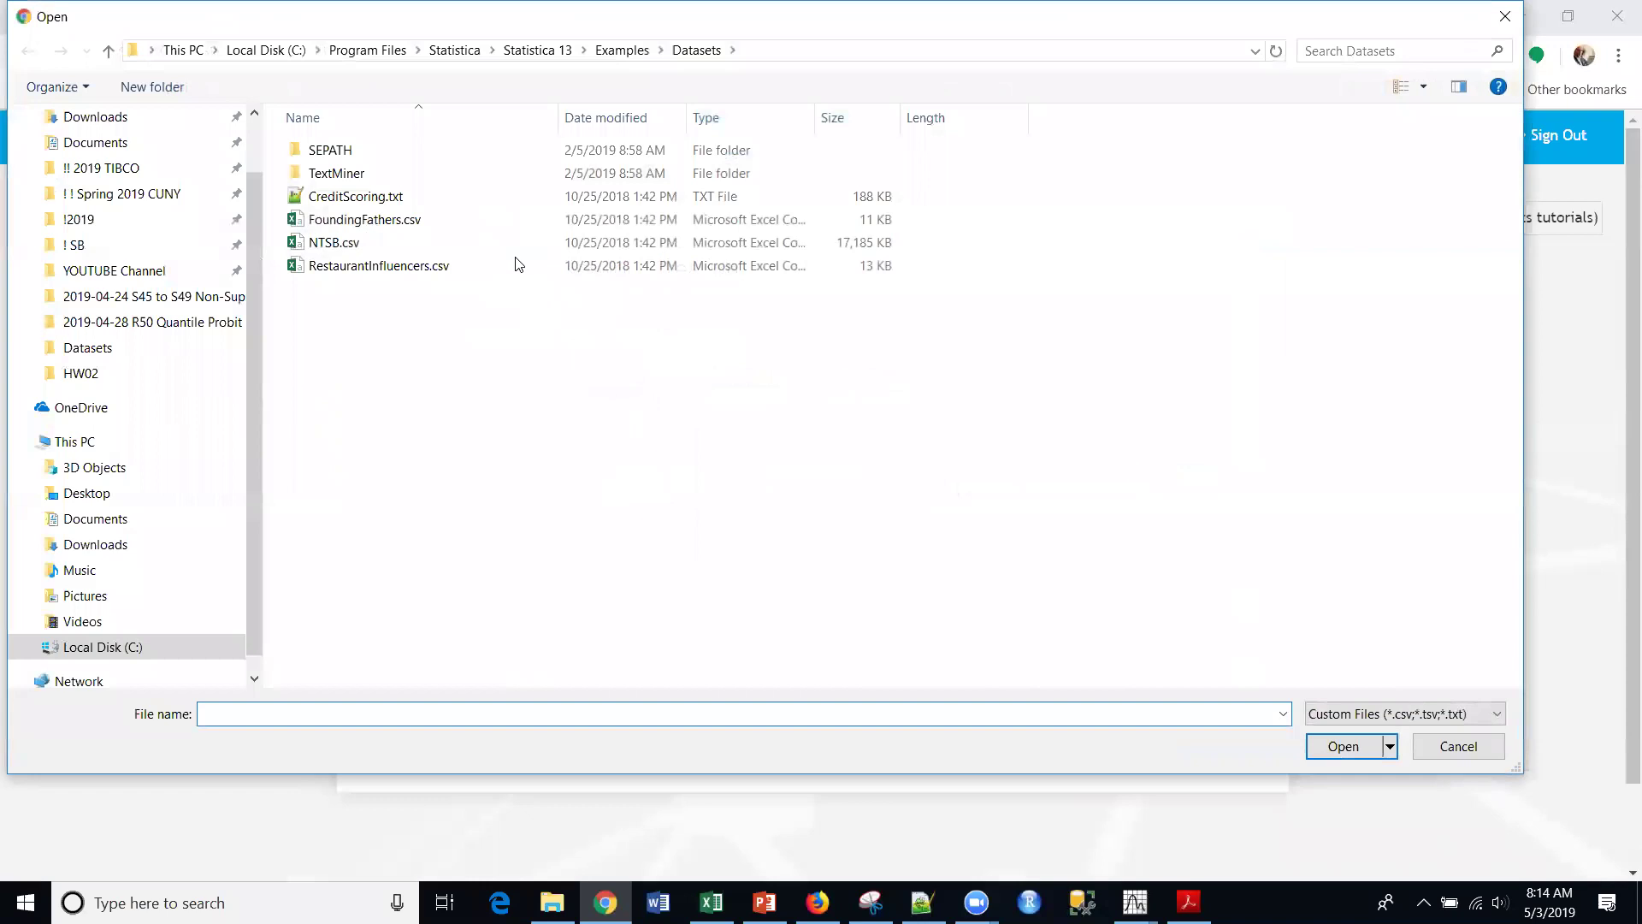
left_click(355, 266)
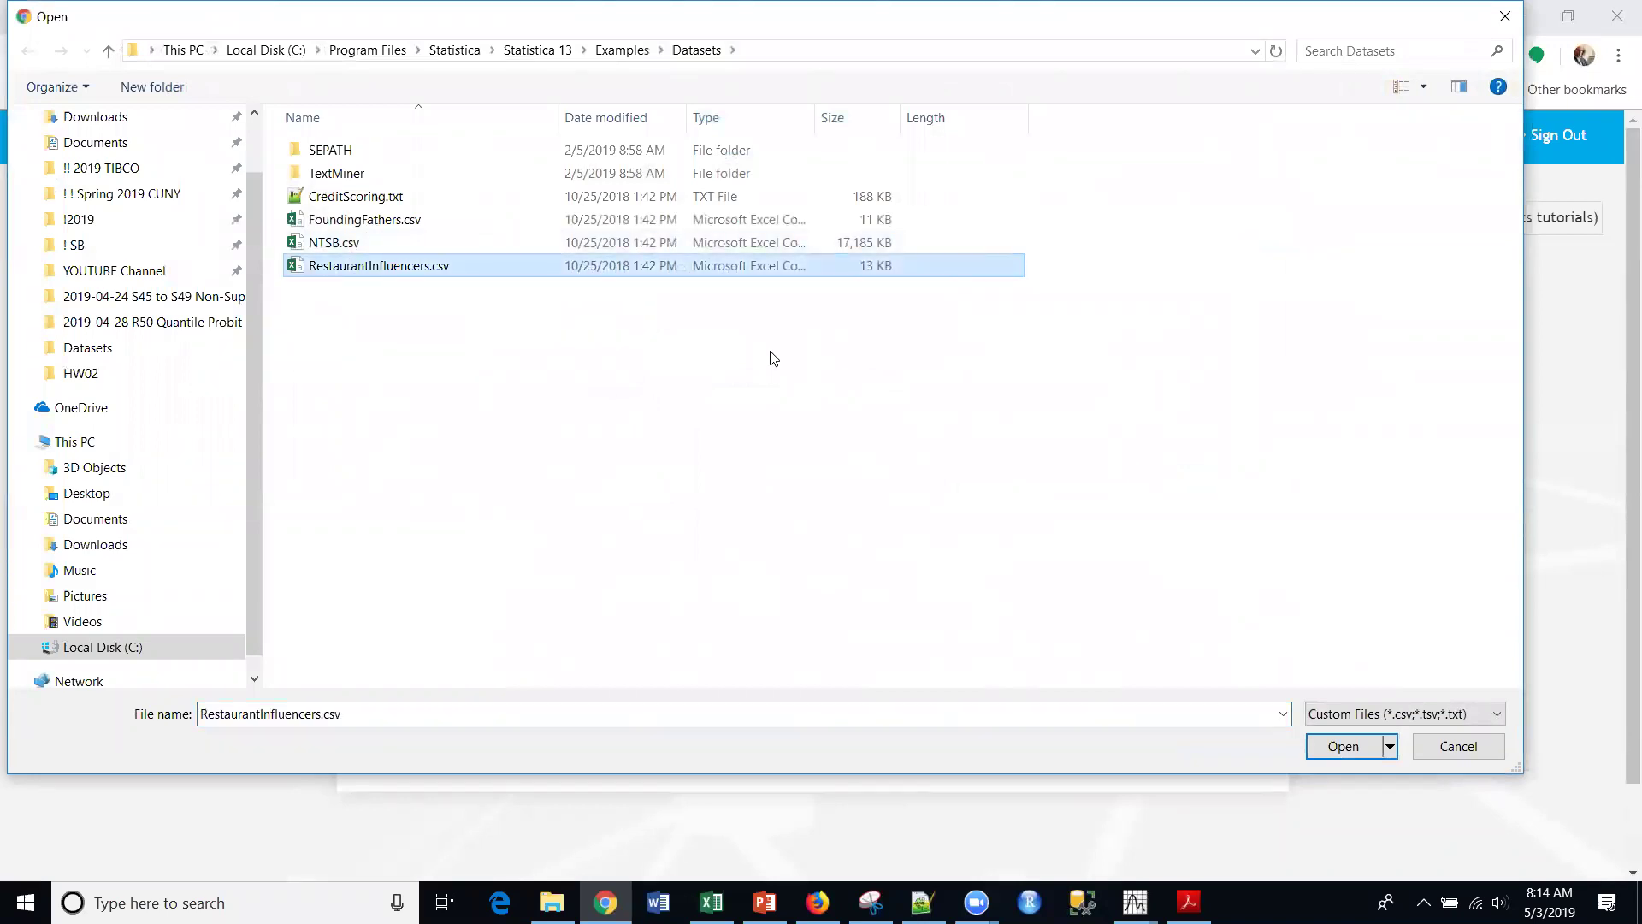
left_click(1345, 748)
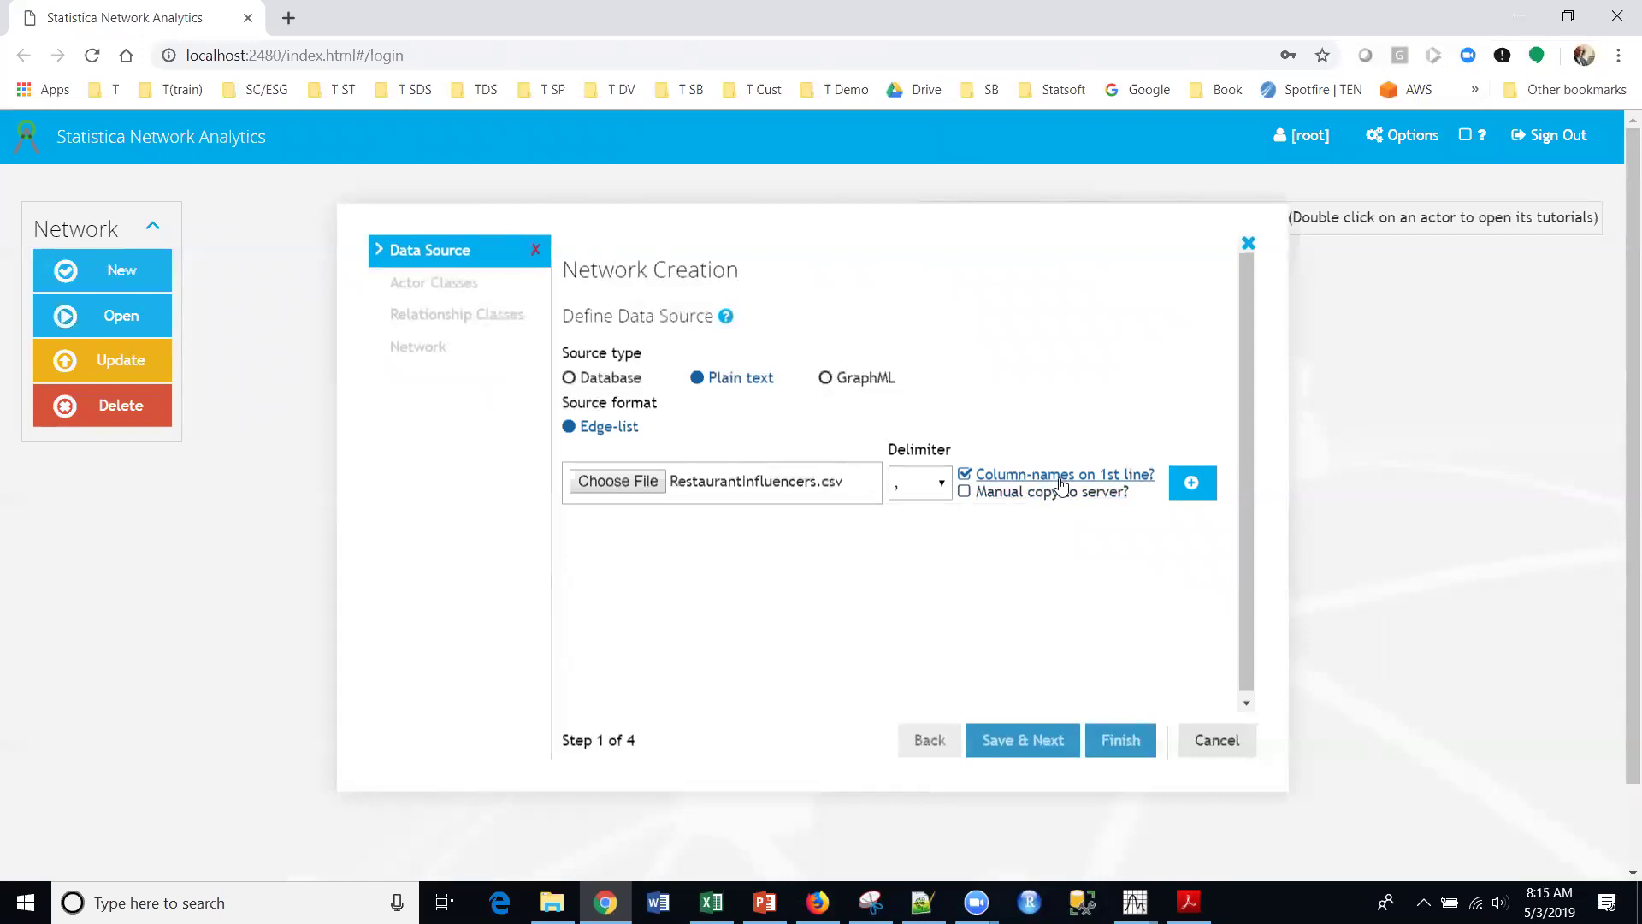
left_click(1202, 487)
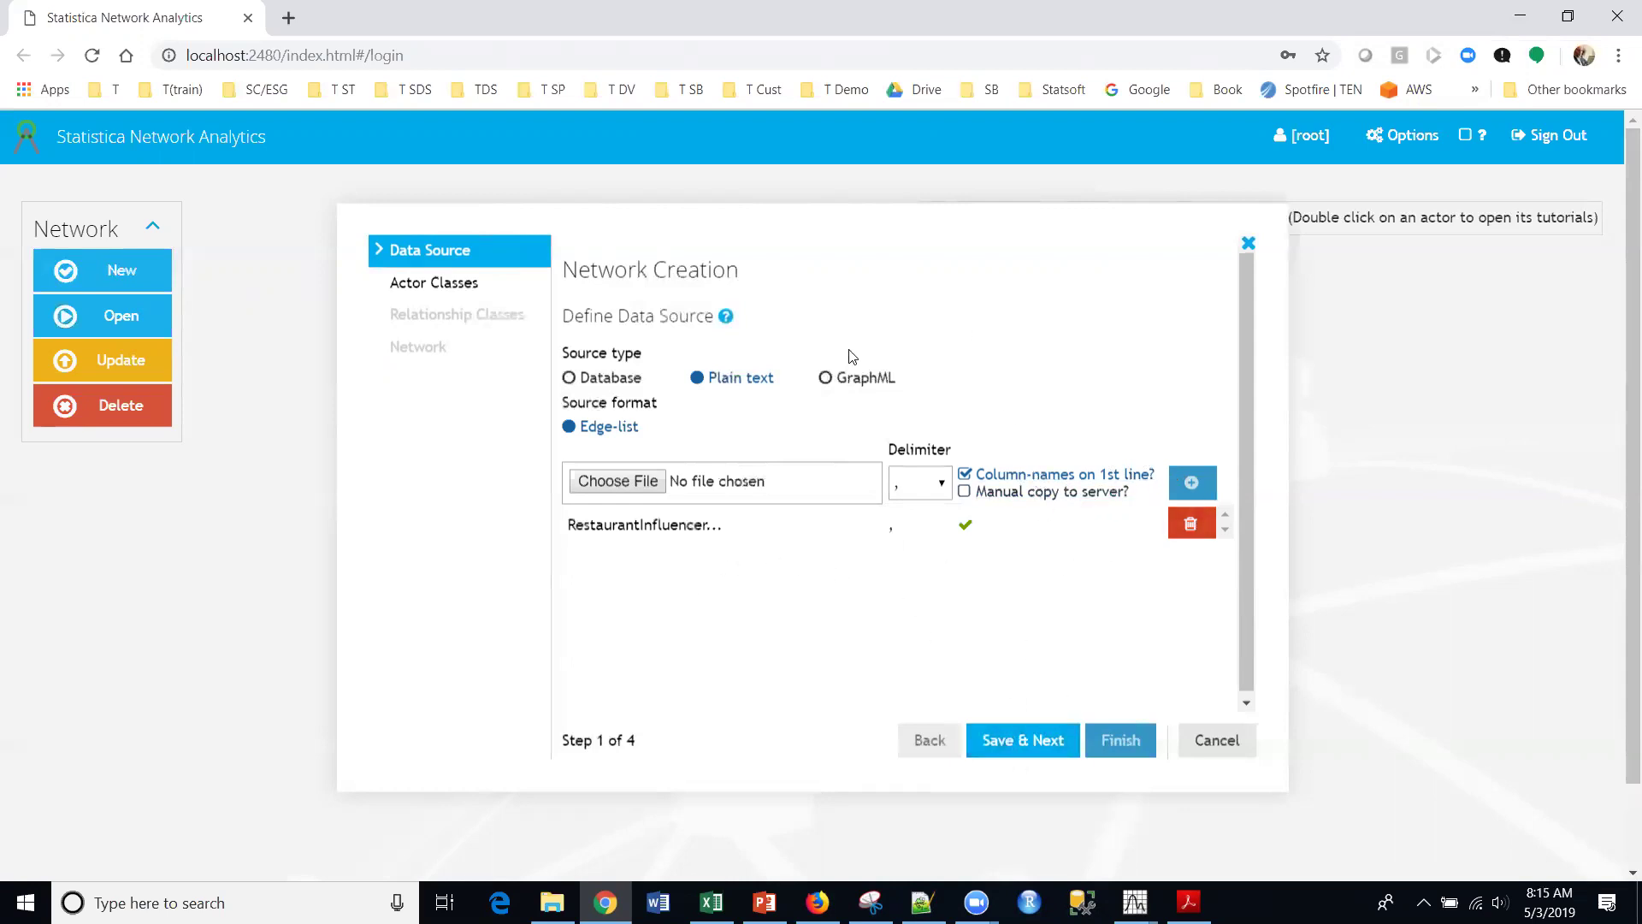
left_click(1034, 741)
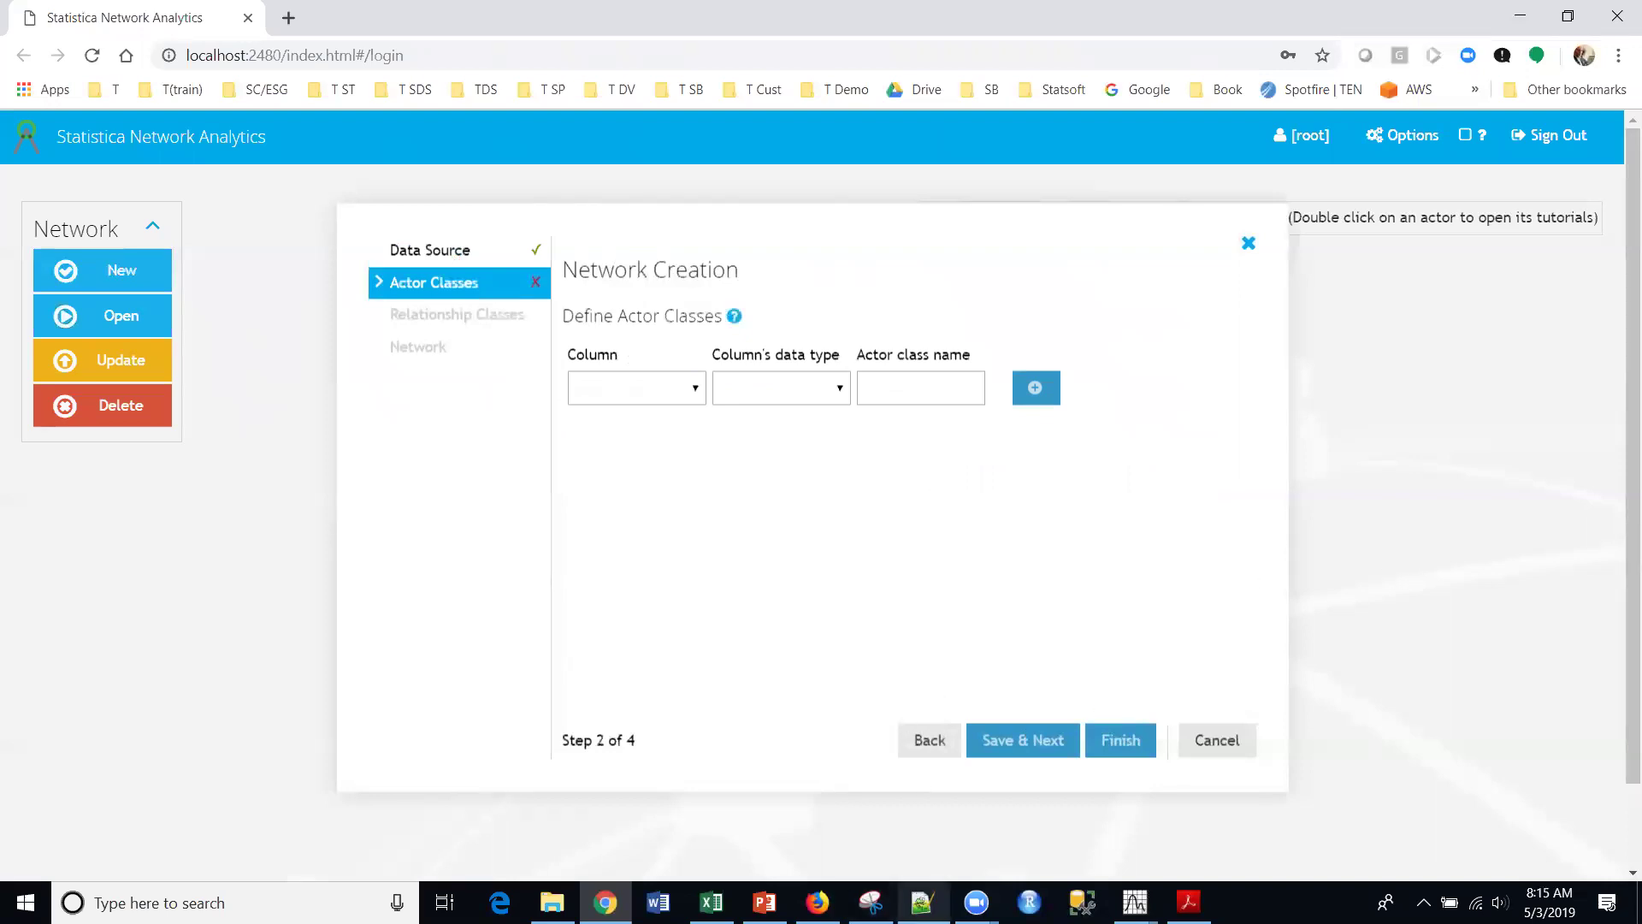
Switch to Notepad++ and examine RestaurantInfluencers.csv, checking the customer, restaurant ID, name, cuisine, rating, rating count and influencer fields
mouse_move(922, 903)
left_click(924, 817)
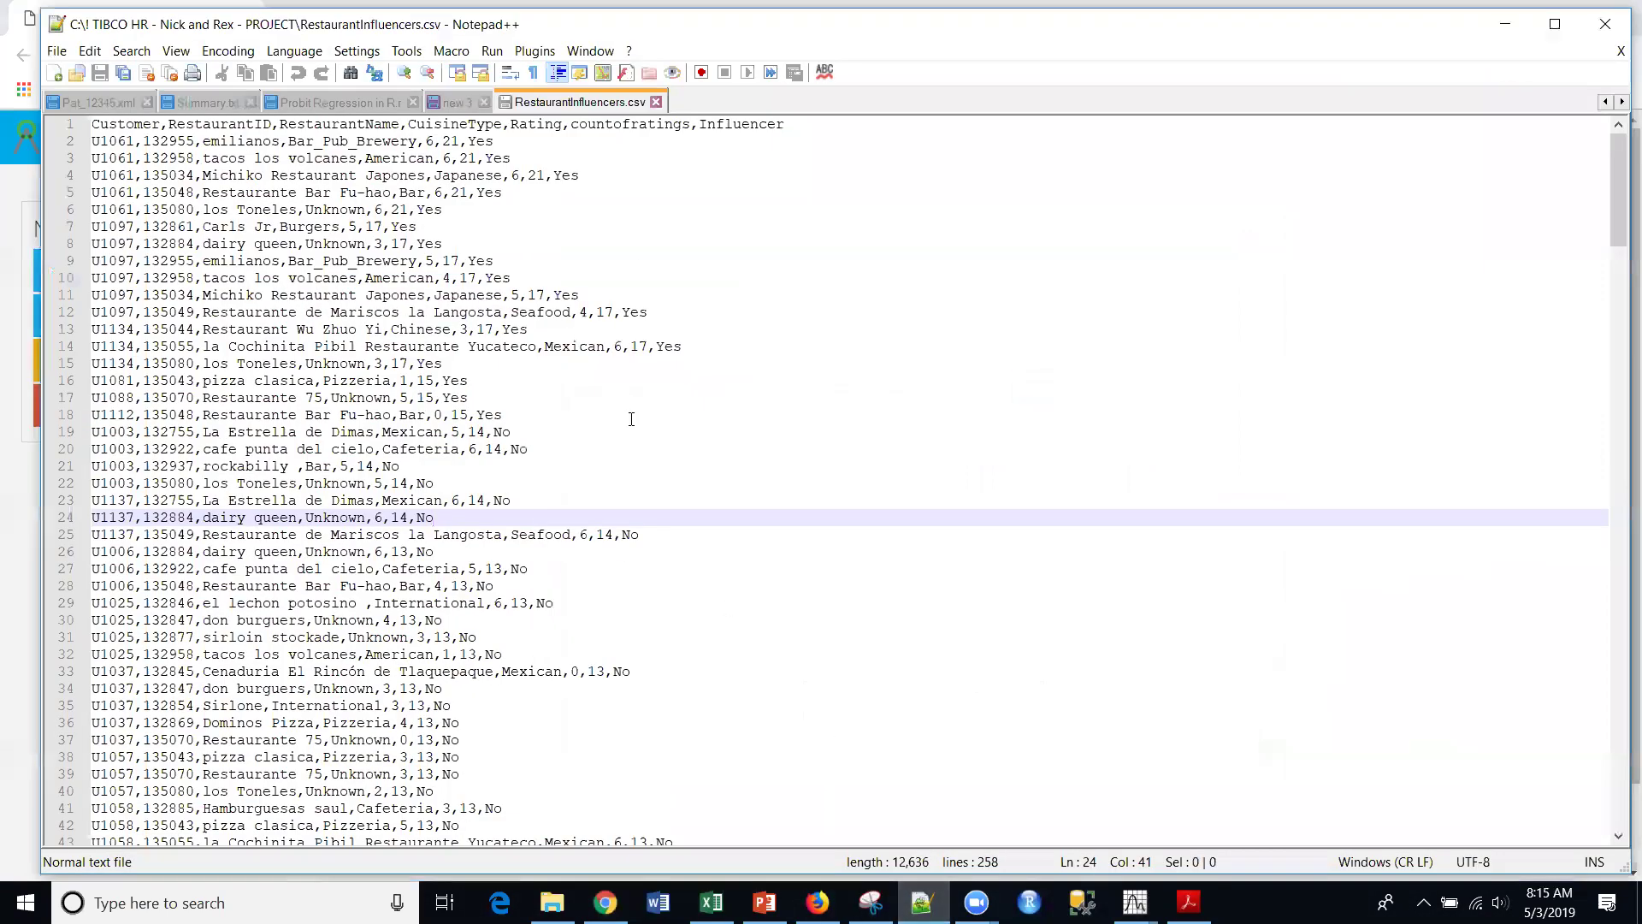
left_click(638, 415)
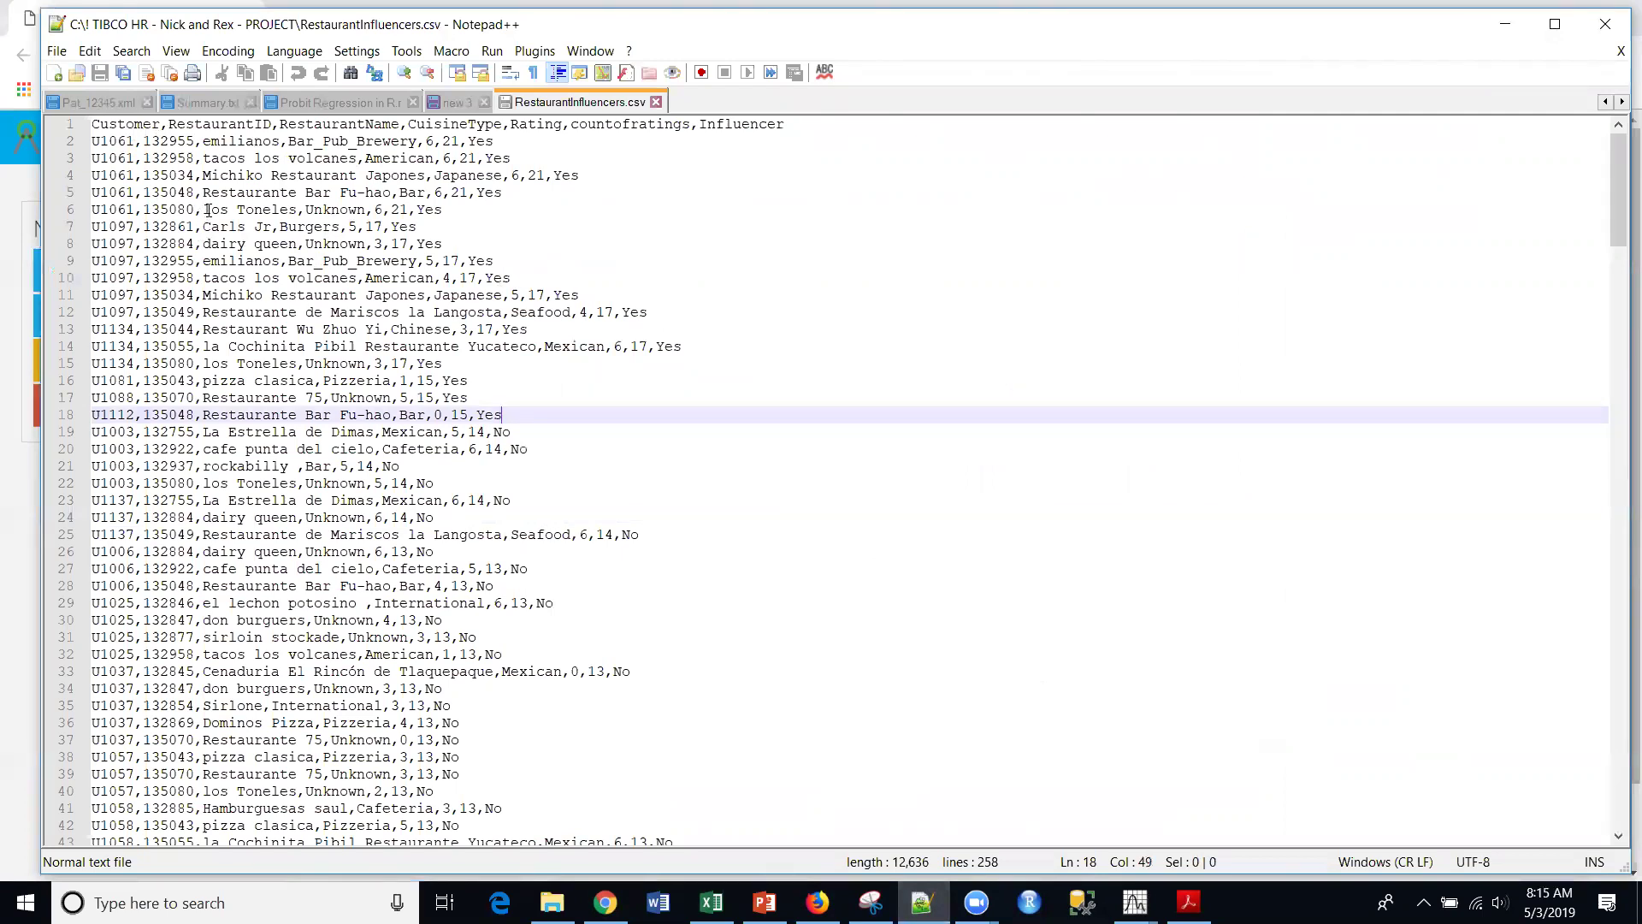
left_click(135, 125)
double_click(122, 141)
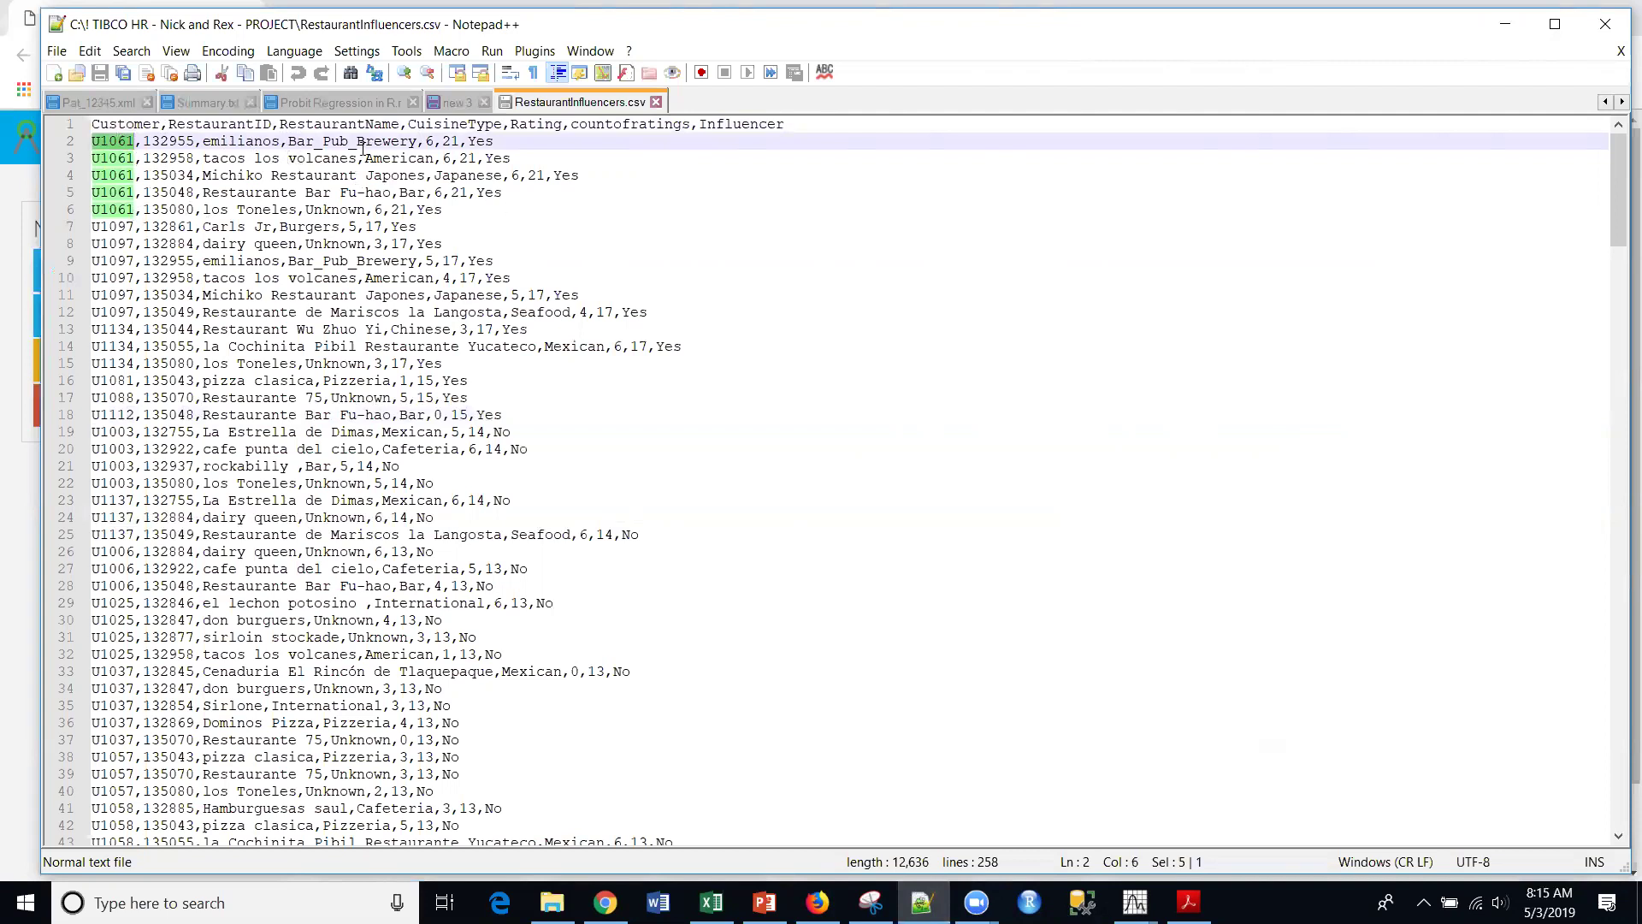
left_click(206, 121)
double_click(207, 121)
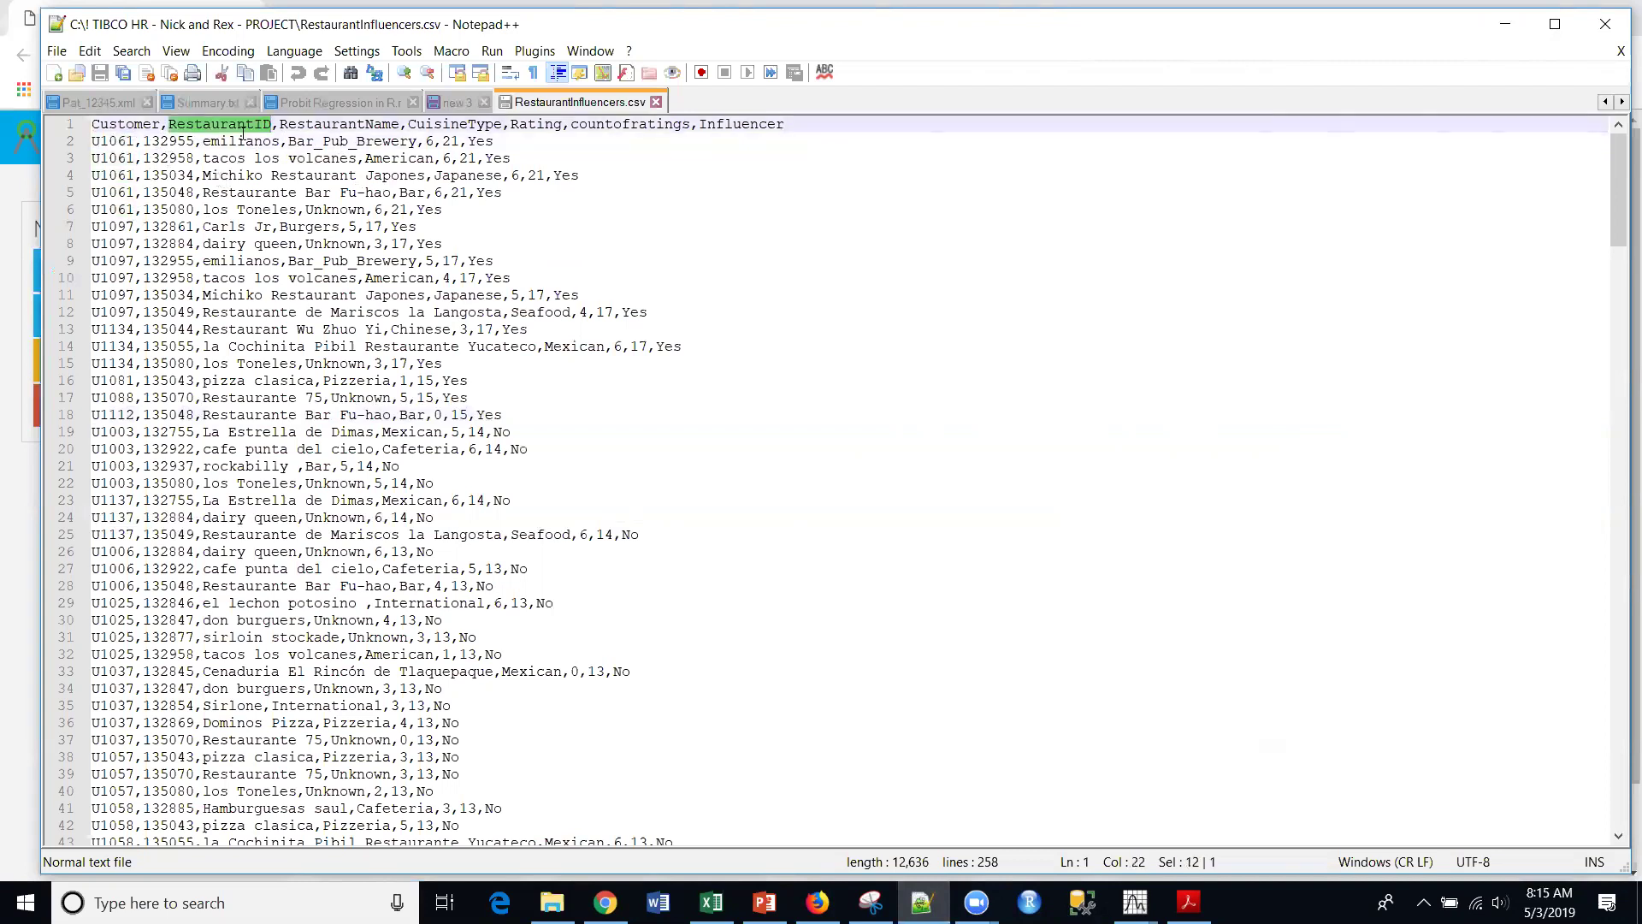
double_click(176, 141)
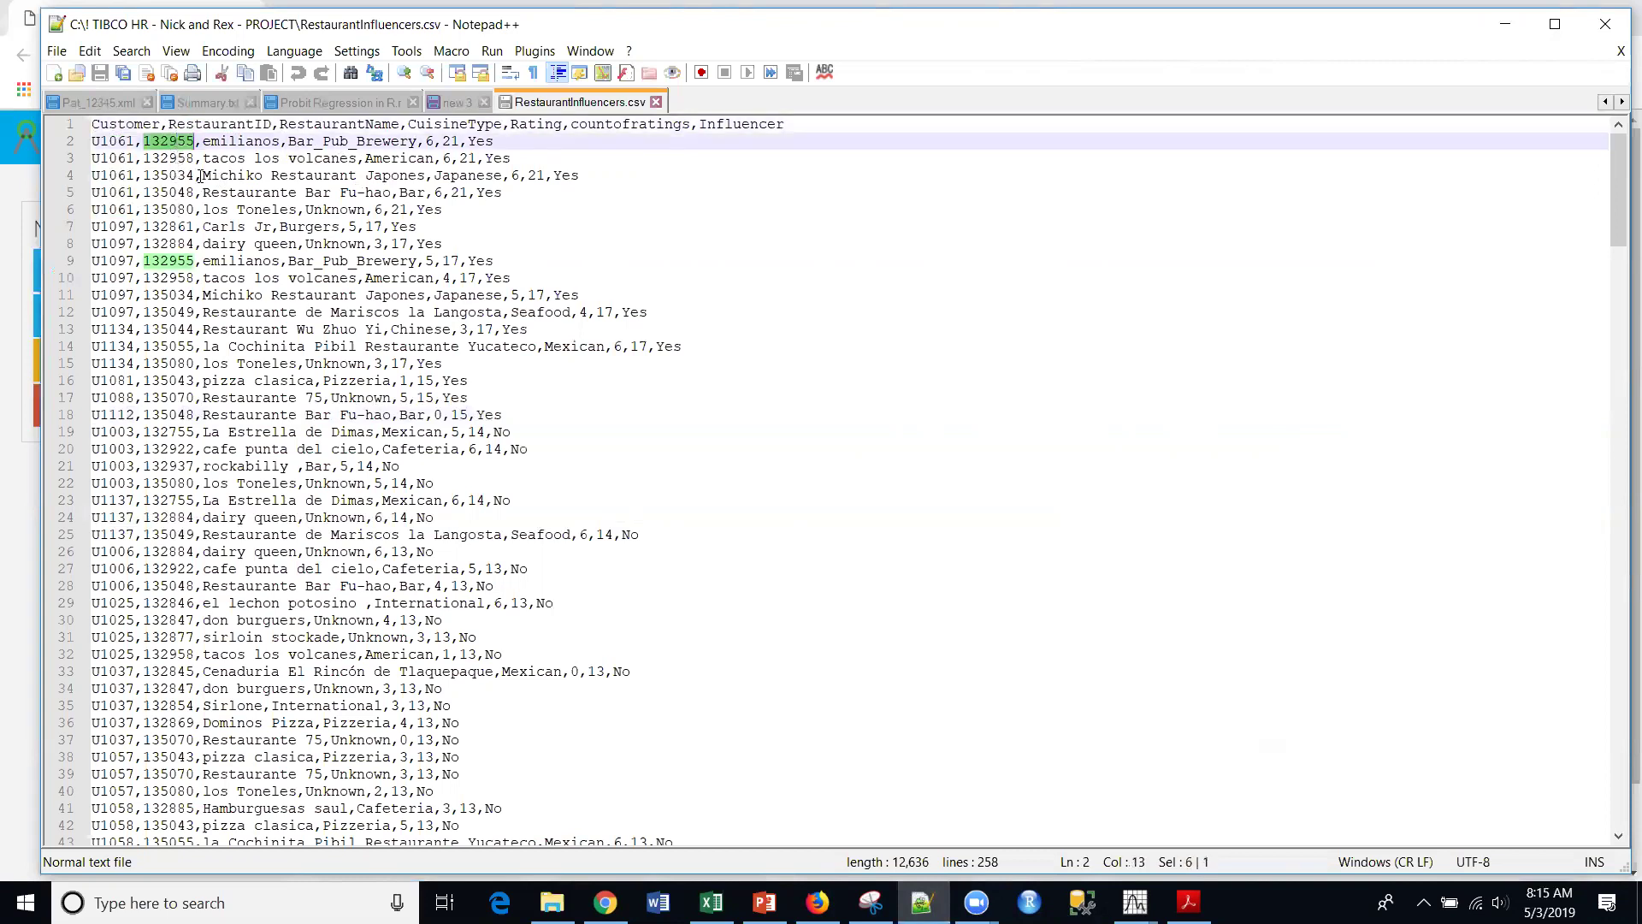
double_click(220, 142)
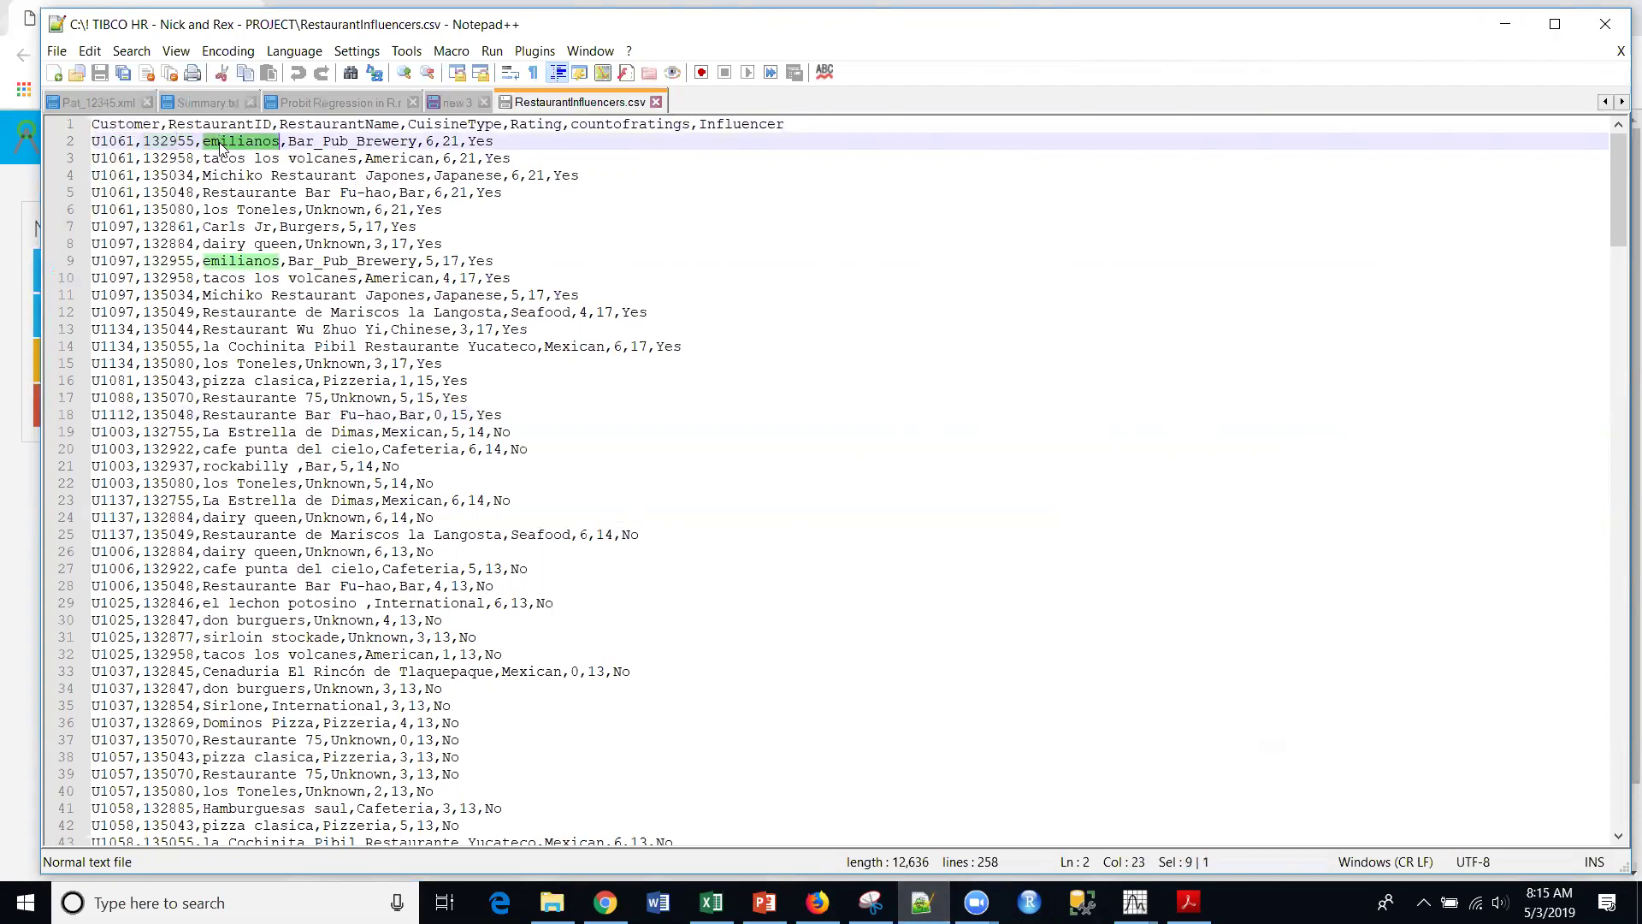
double_click(334, 142)
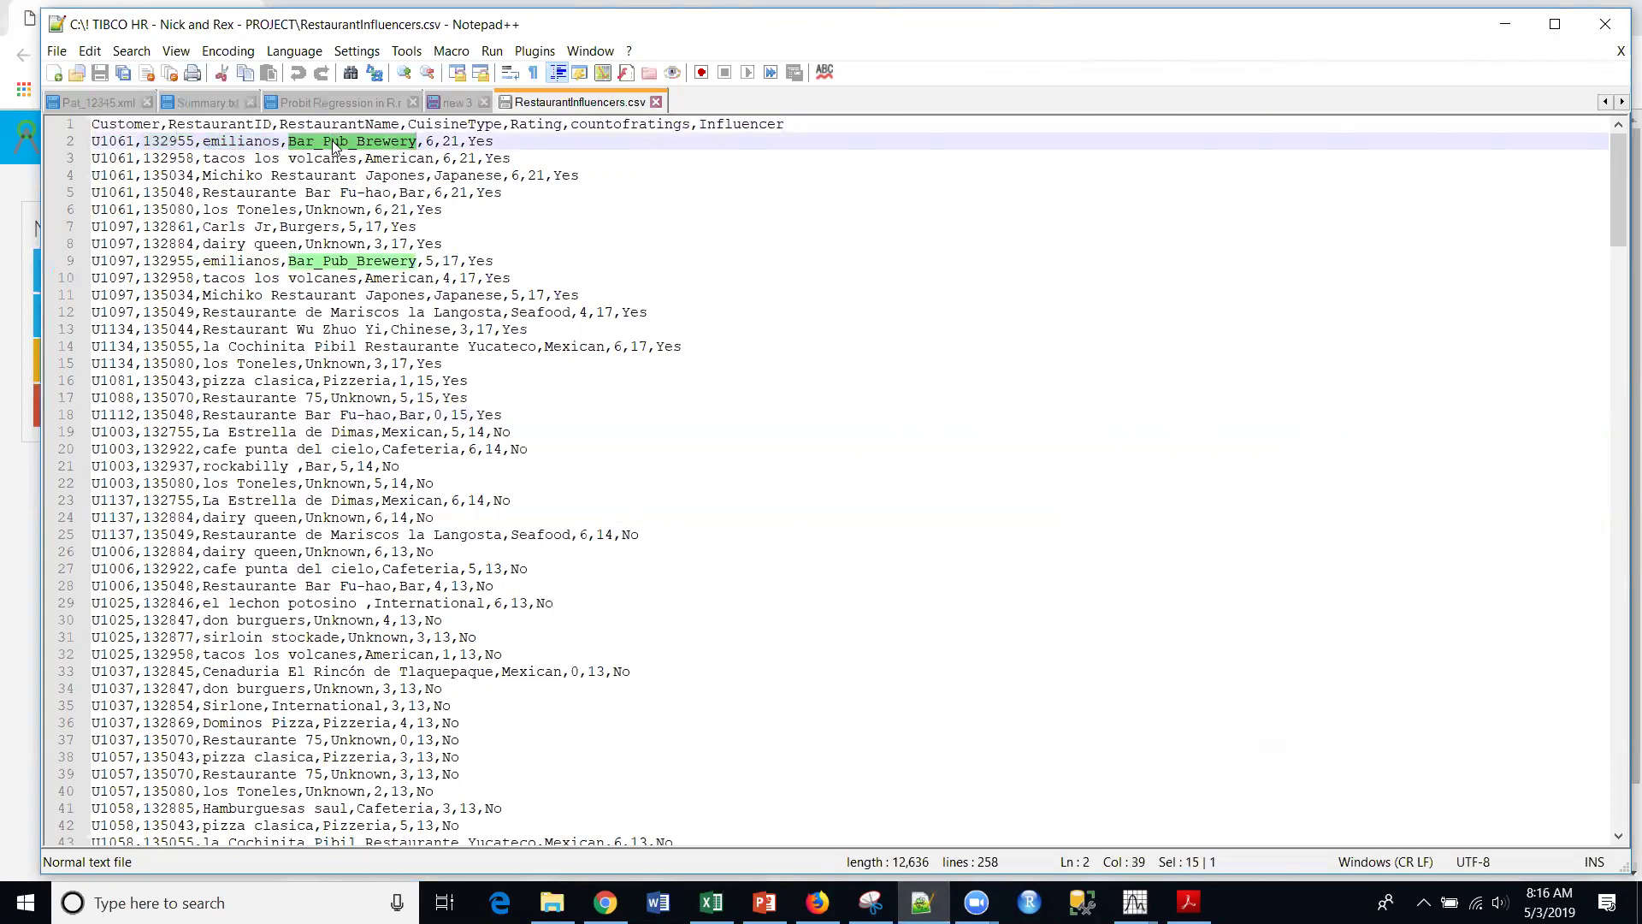
double_click(429, 142)
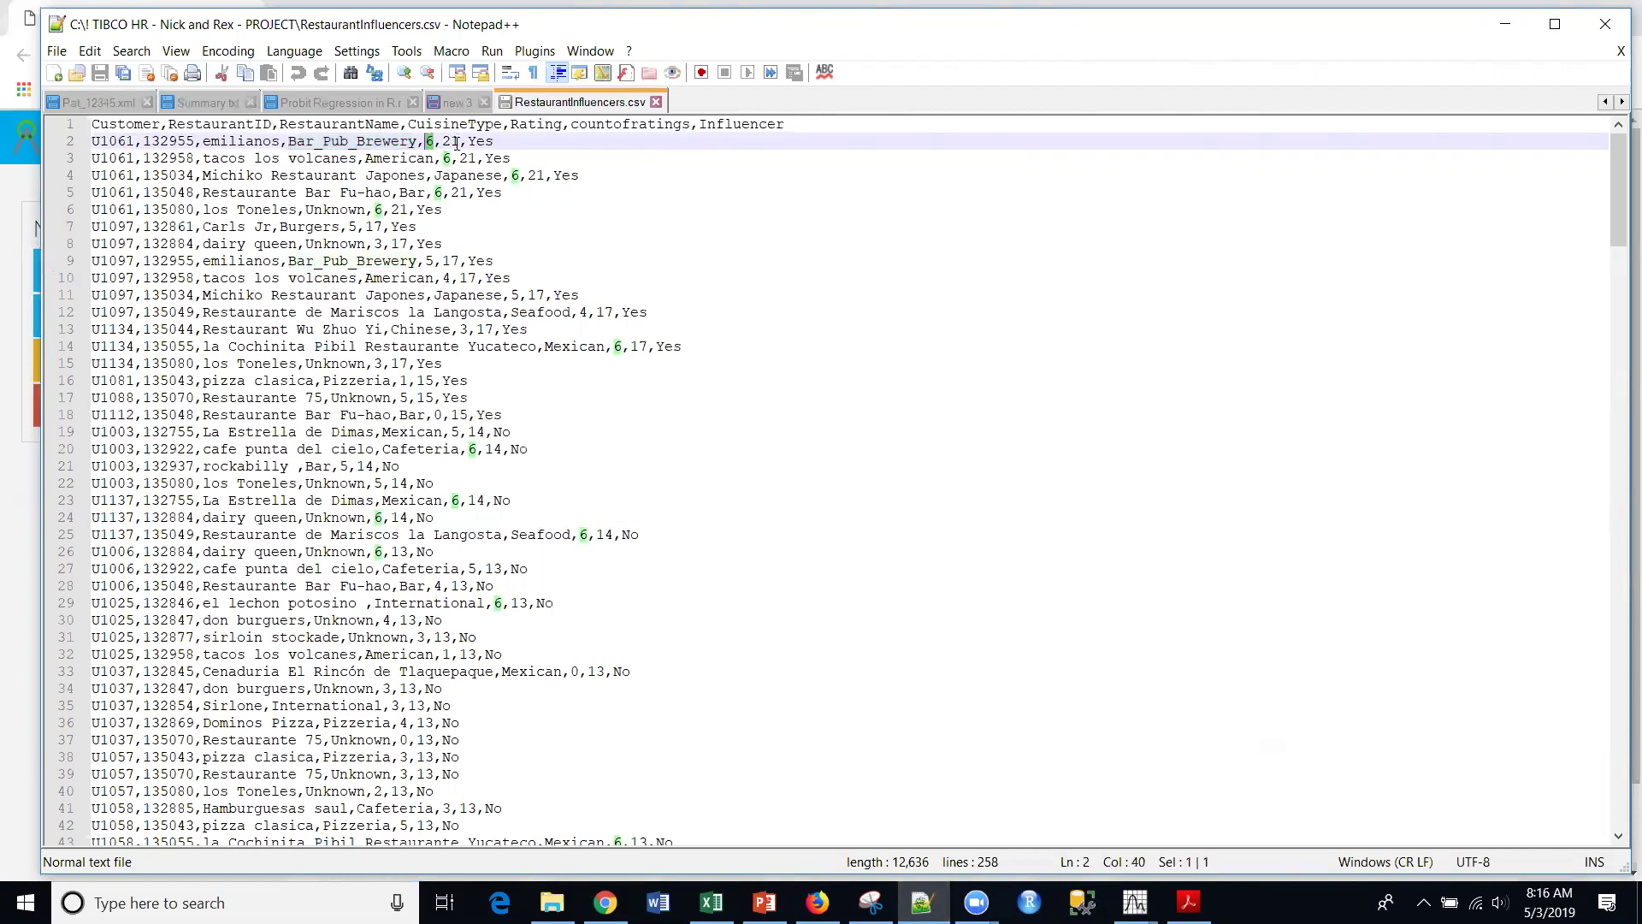
double_click(452, 142)
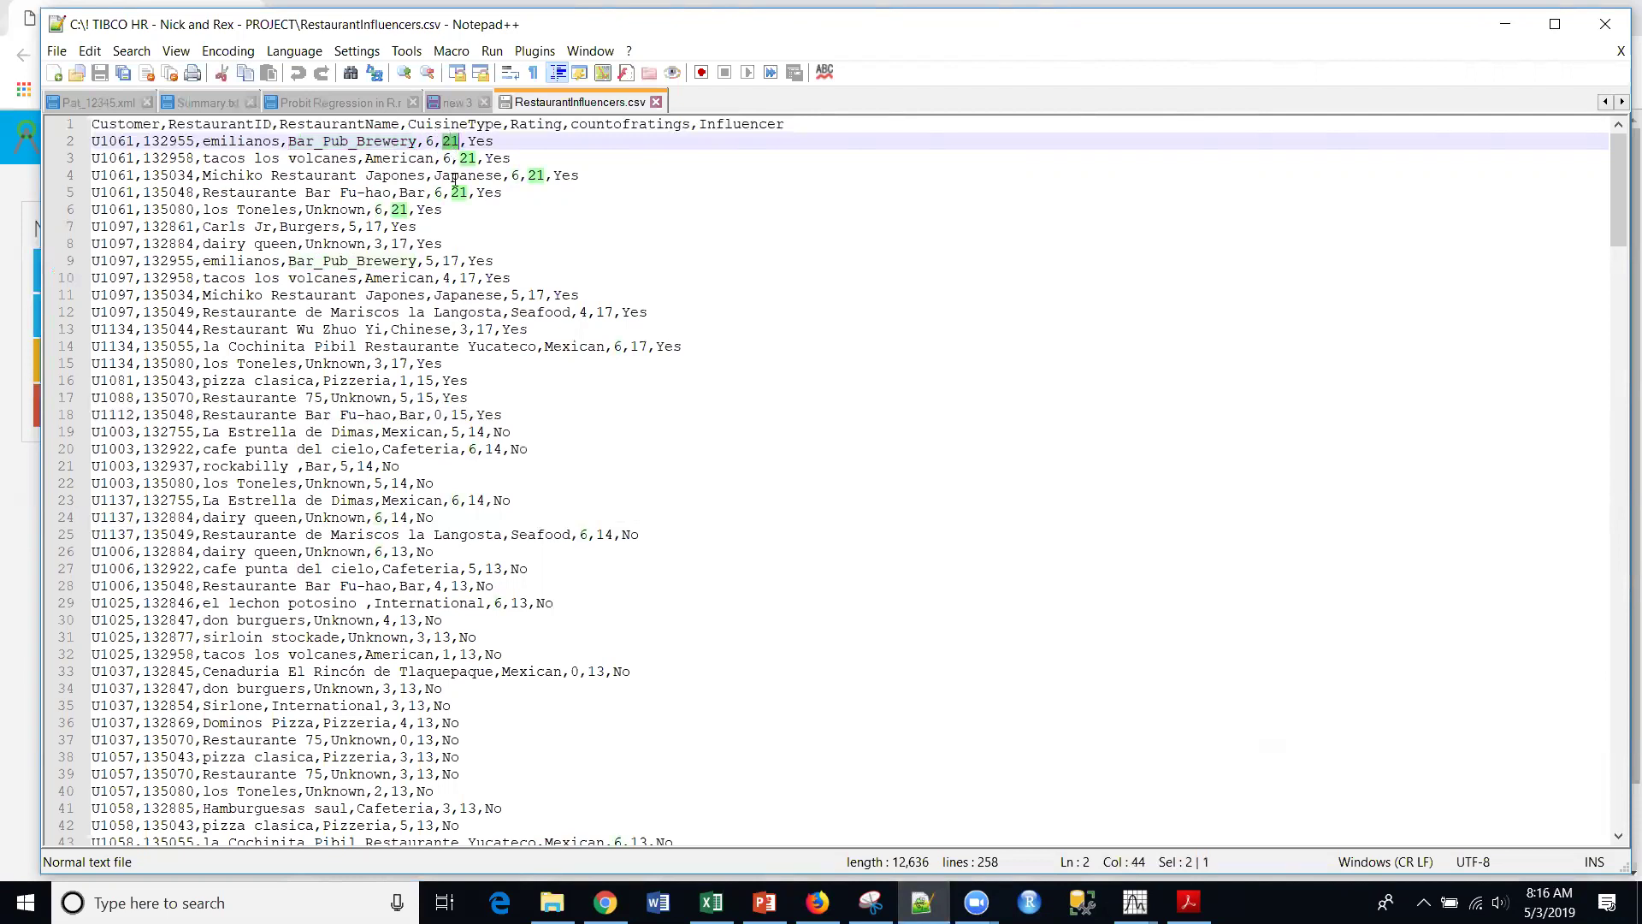
double_click(482, 141)
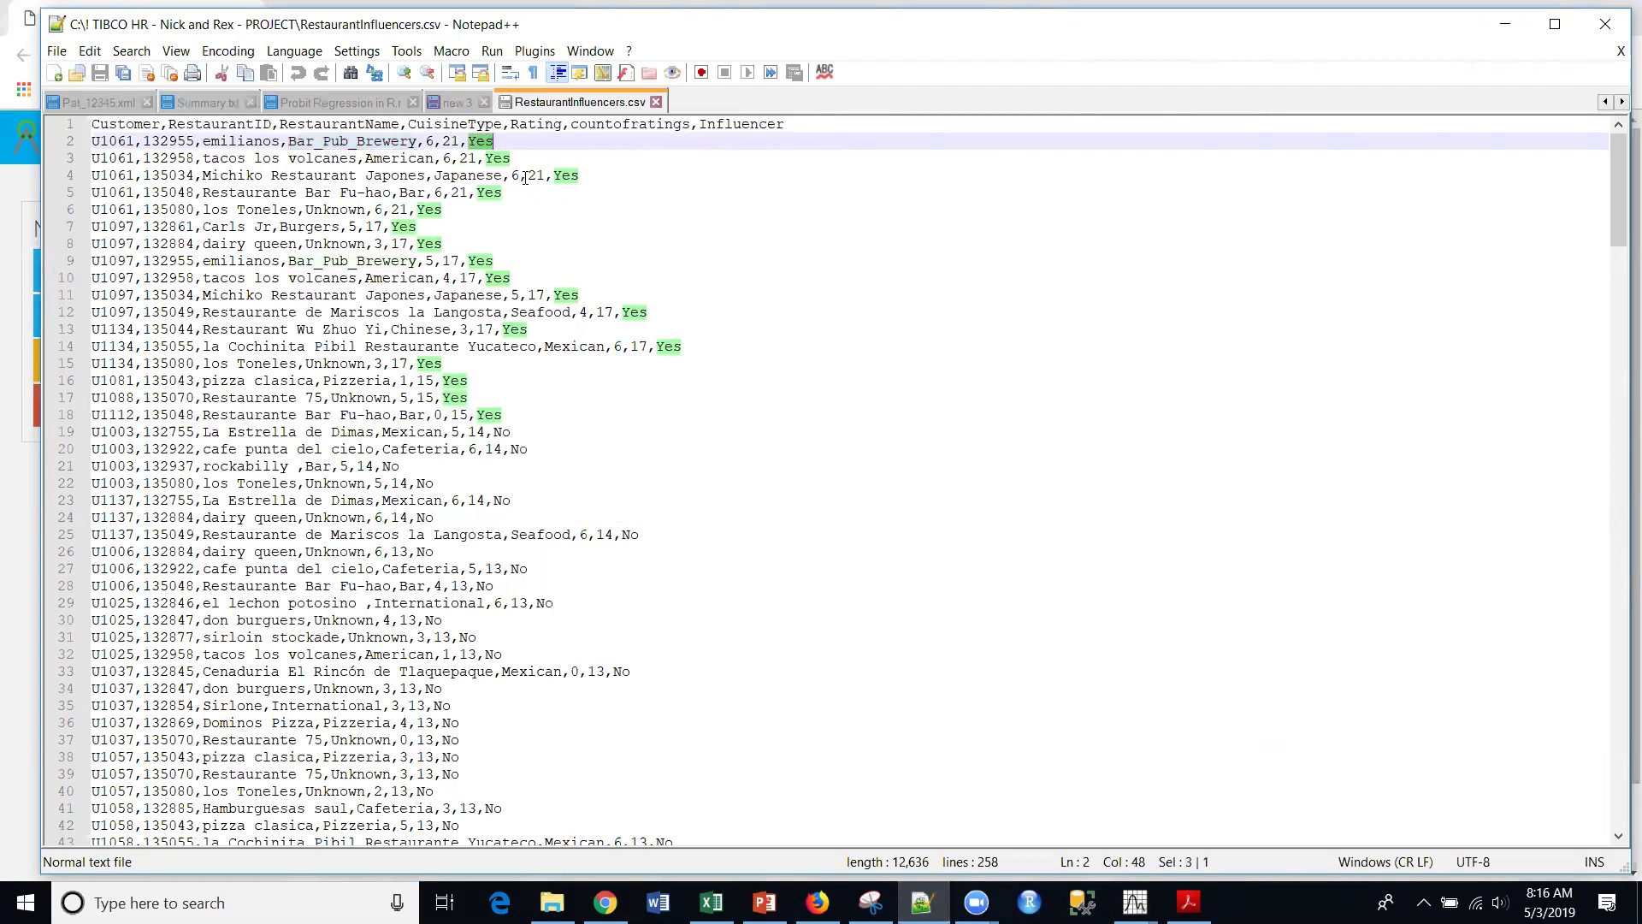
left_click(1507, 34)
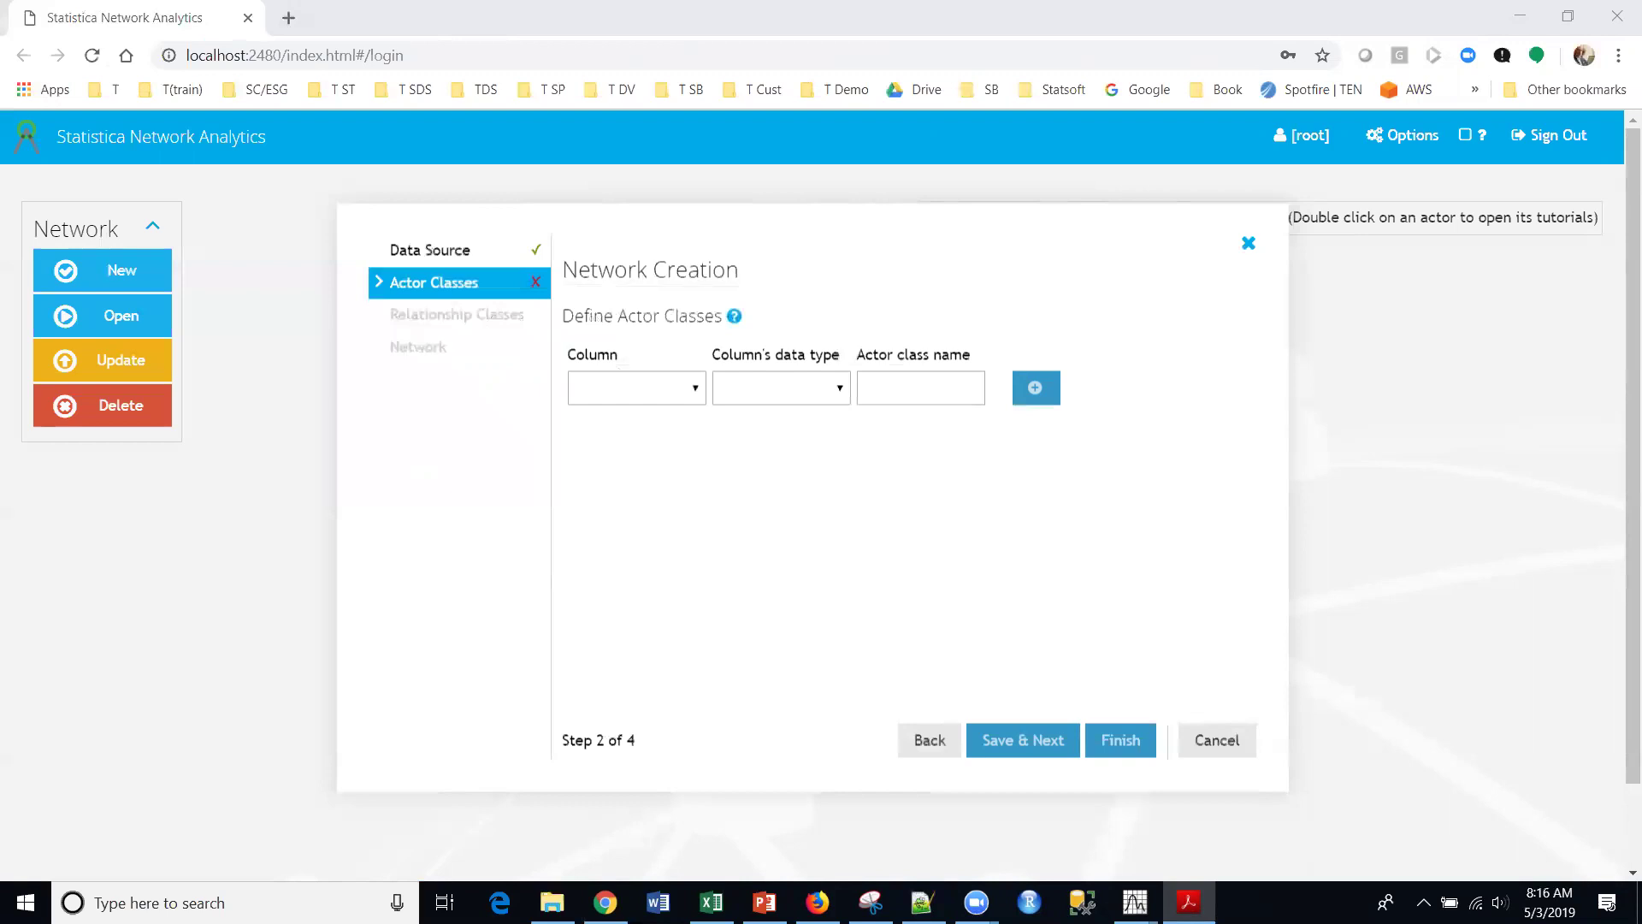
In Statistica Network Analytics, add an actor class named Customer from the Customer column with data type string
left_click(689, 393)
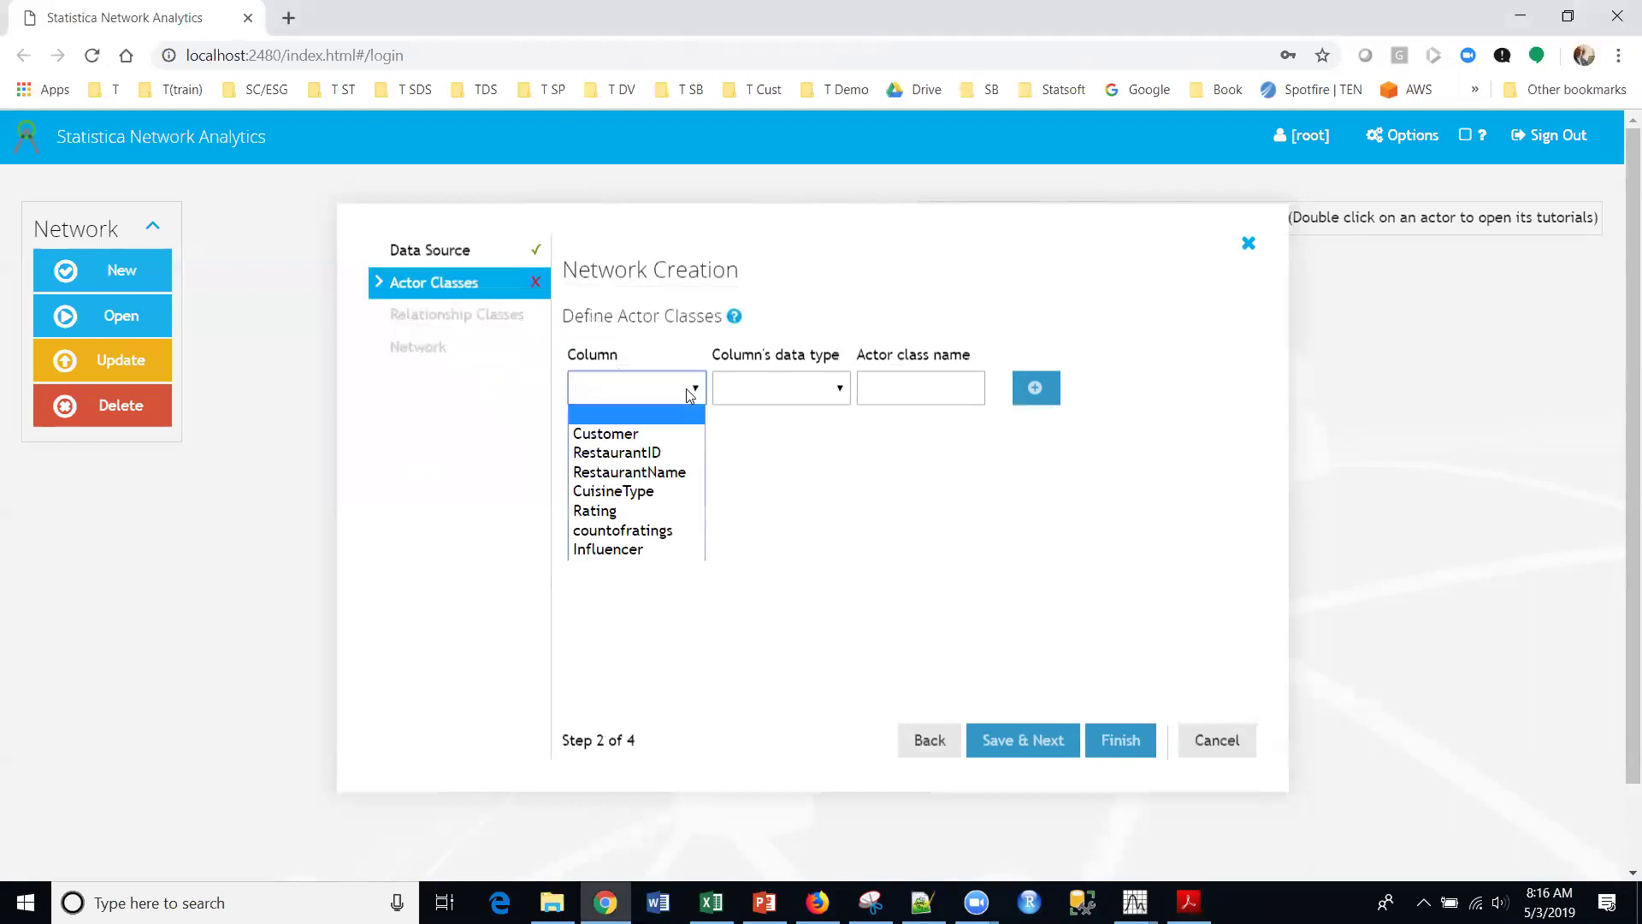
left_click(633, 438)
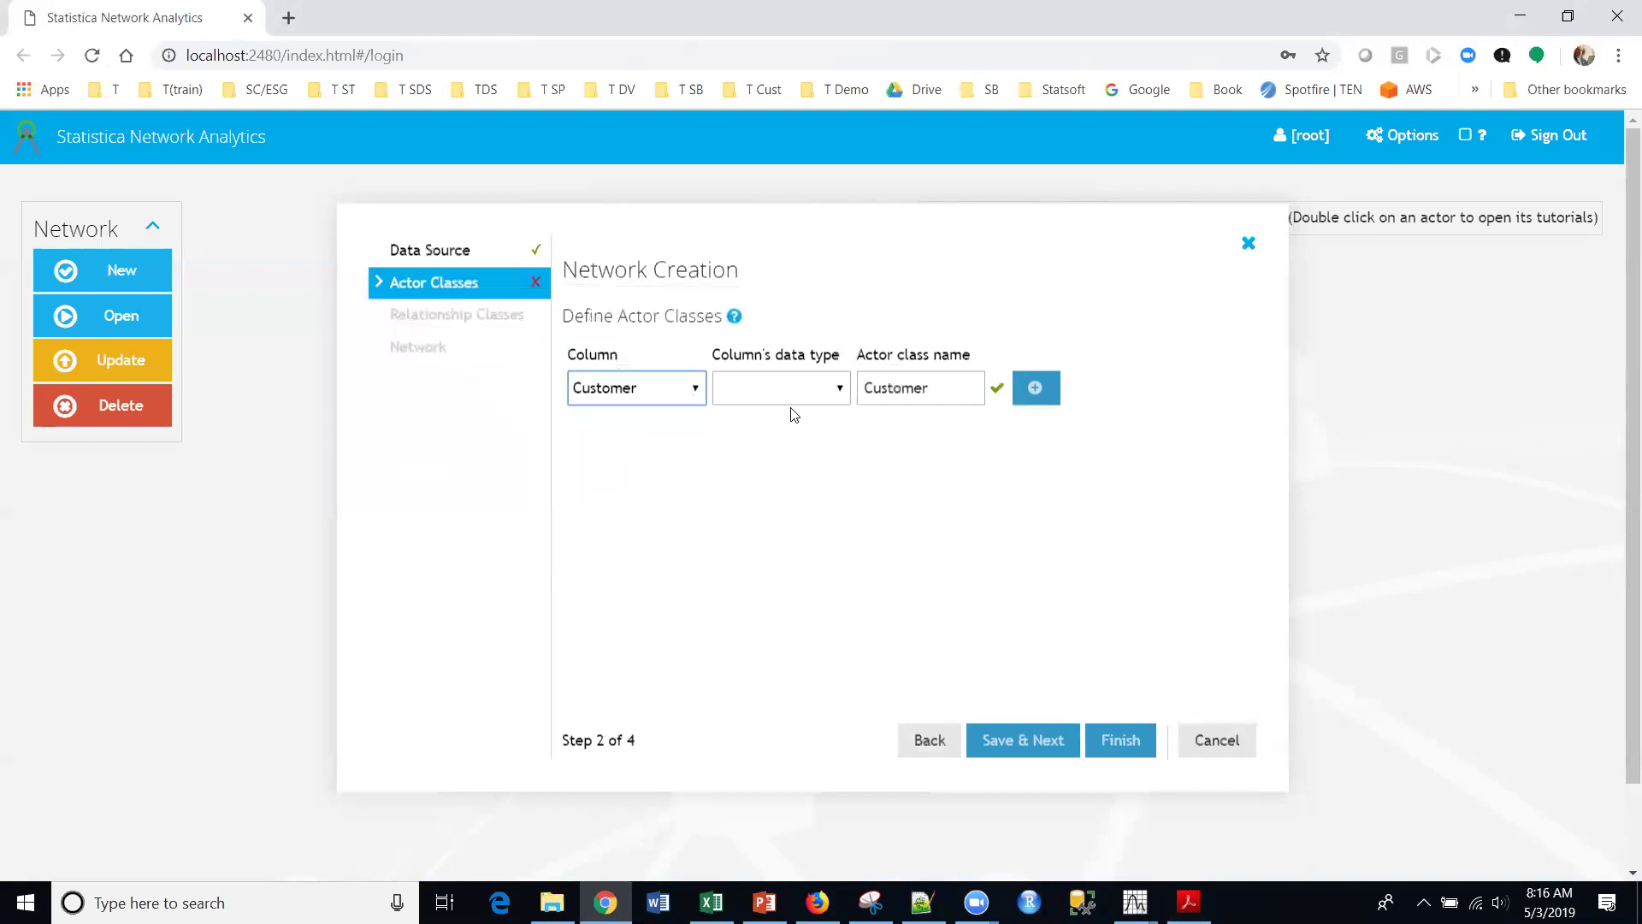
left_click(810, 394)
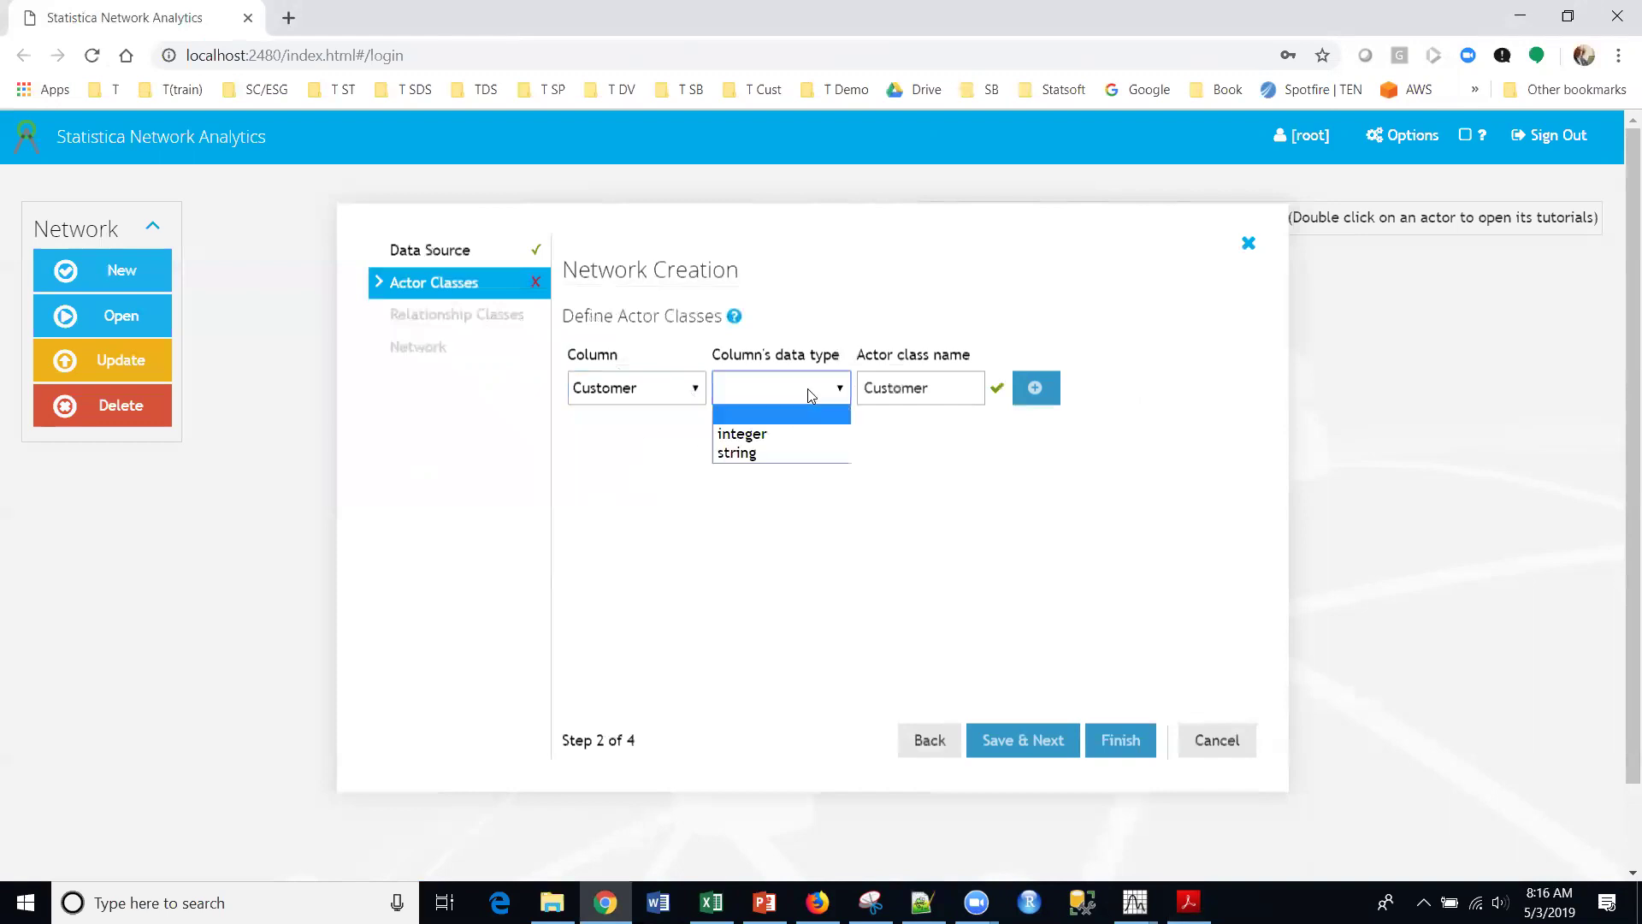
left_click(771, 451)
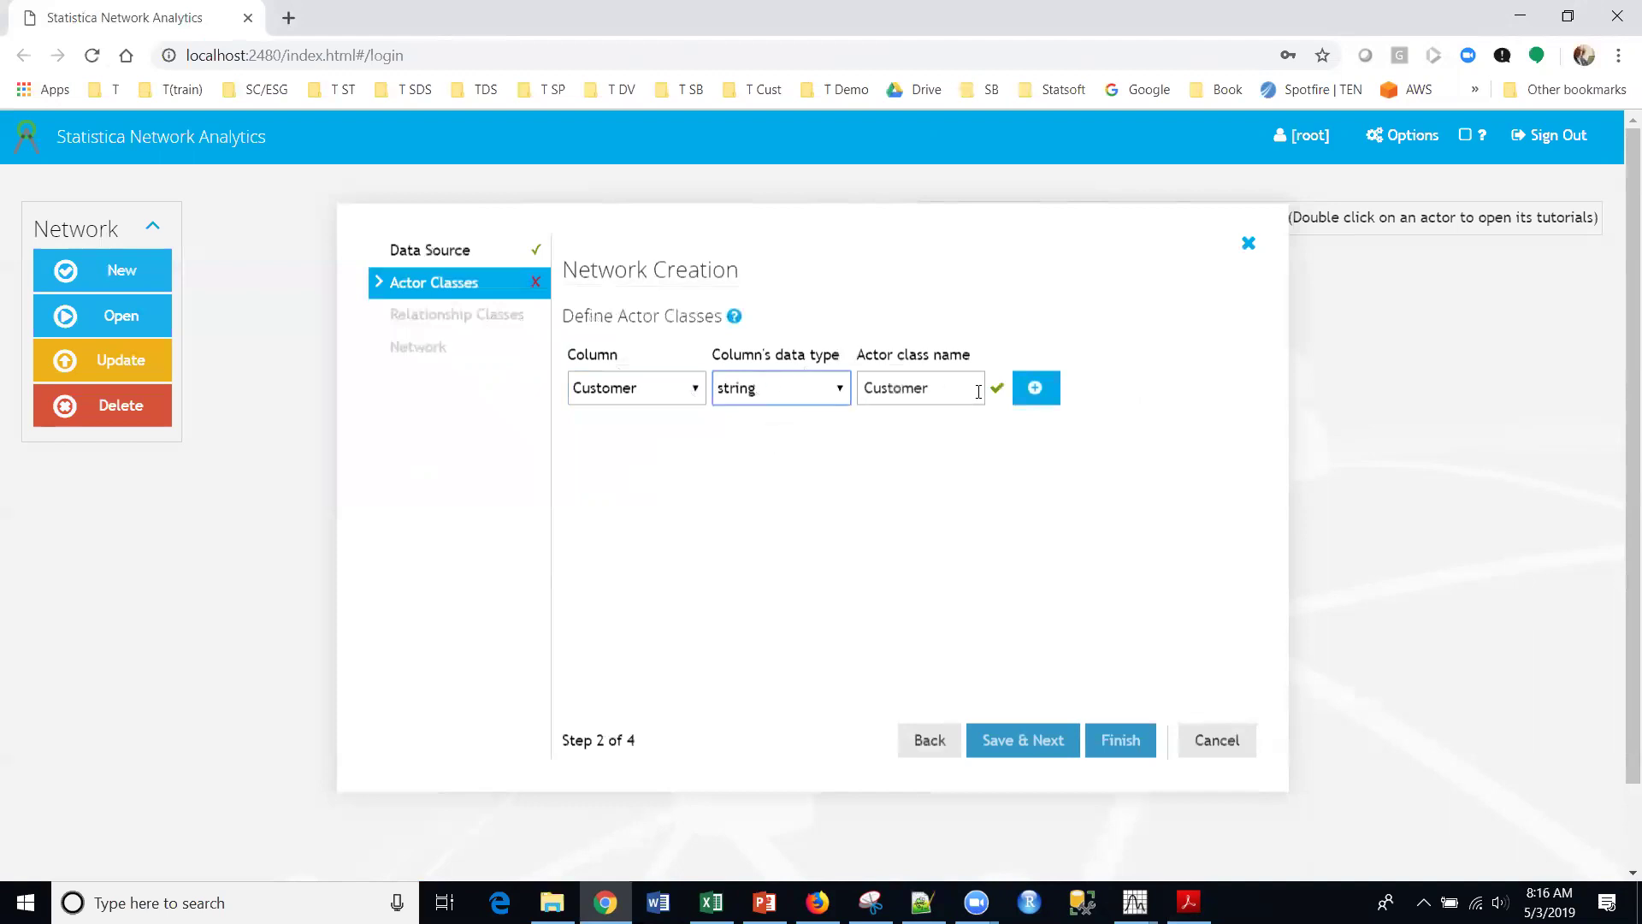
left_click(1034, 388)
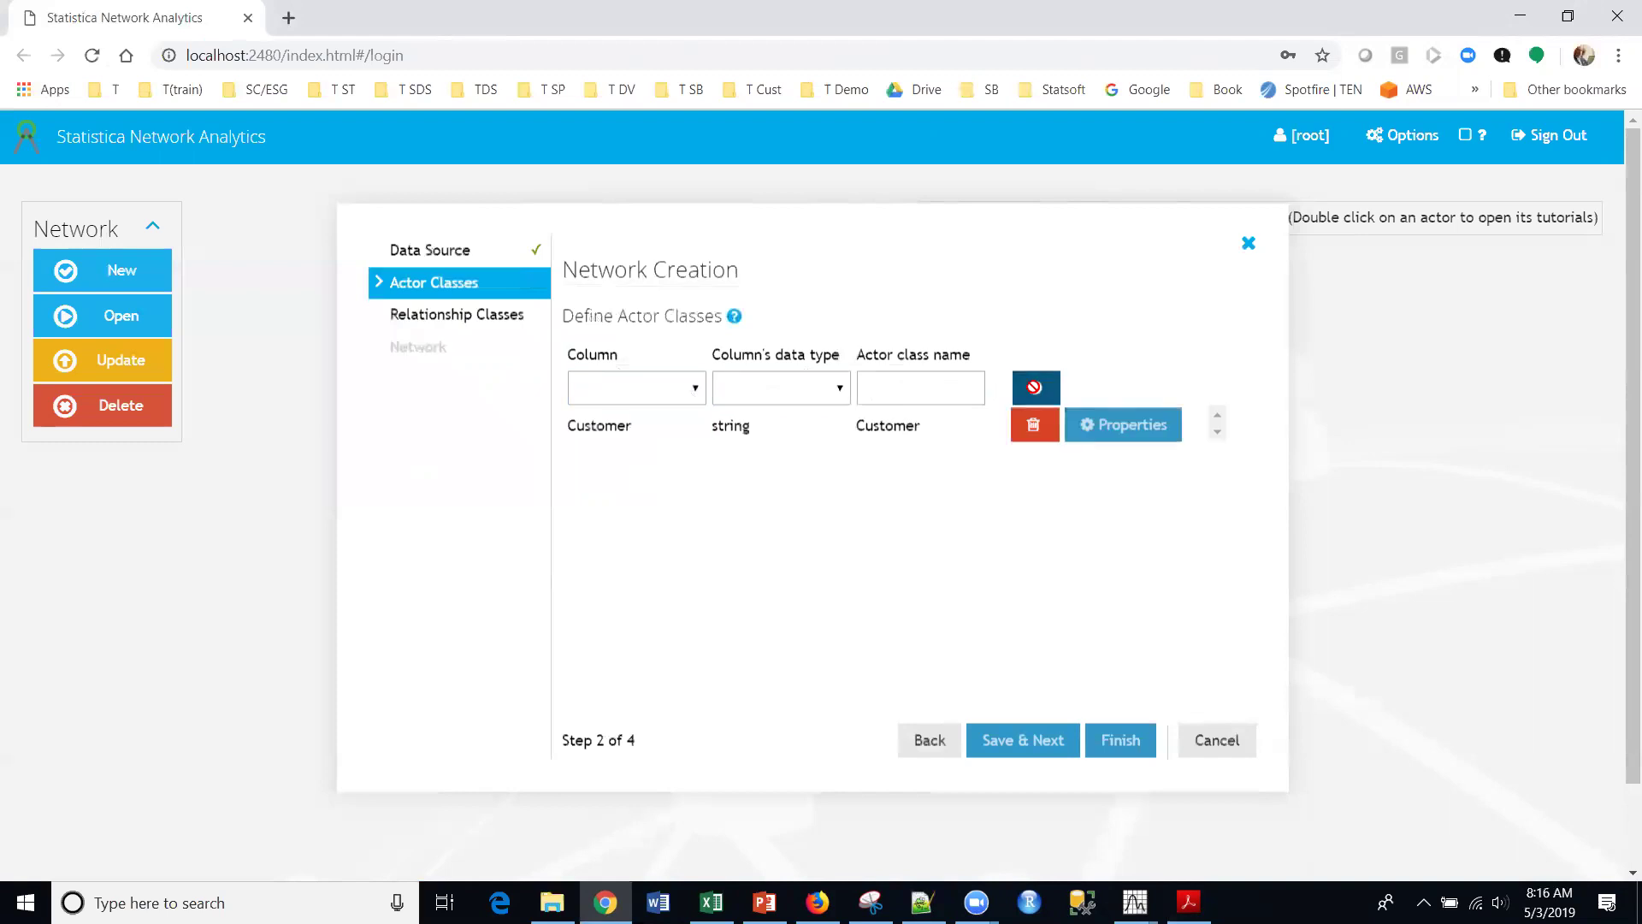
Add a second actor class named Restaurant from the RestaurantID column with data type string
left_click(683, 392)
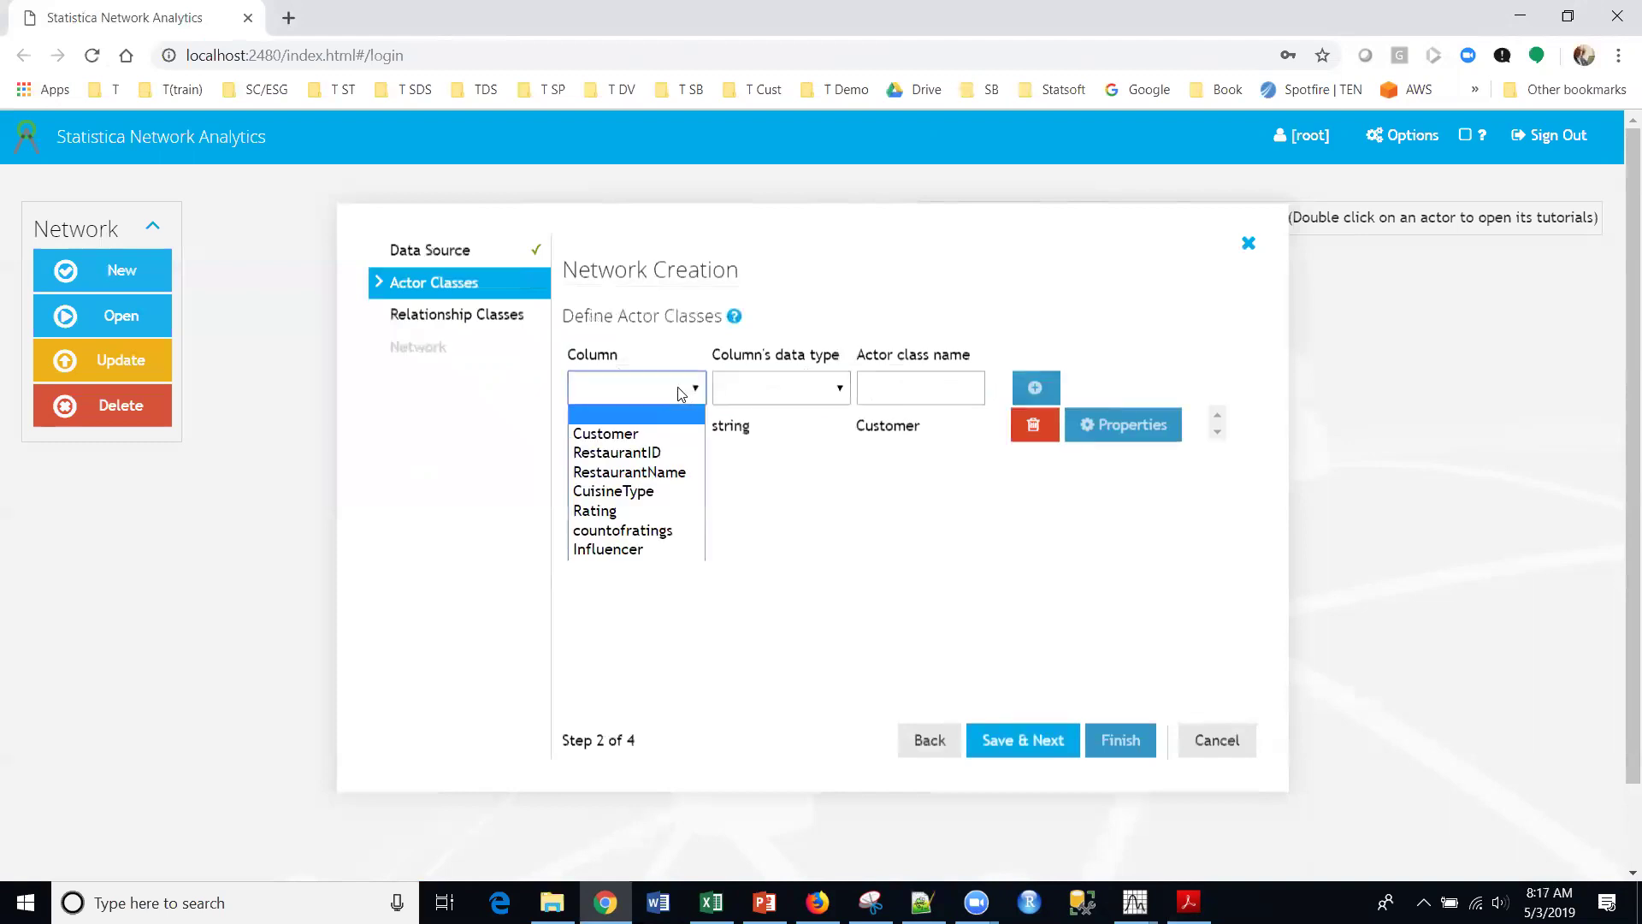
left_click(672, 453)
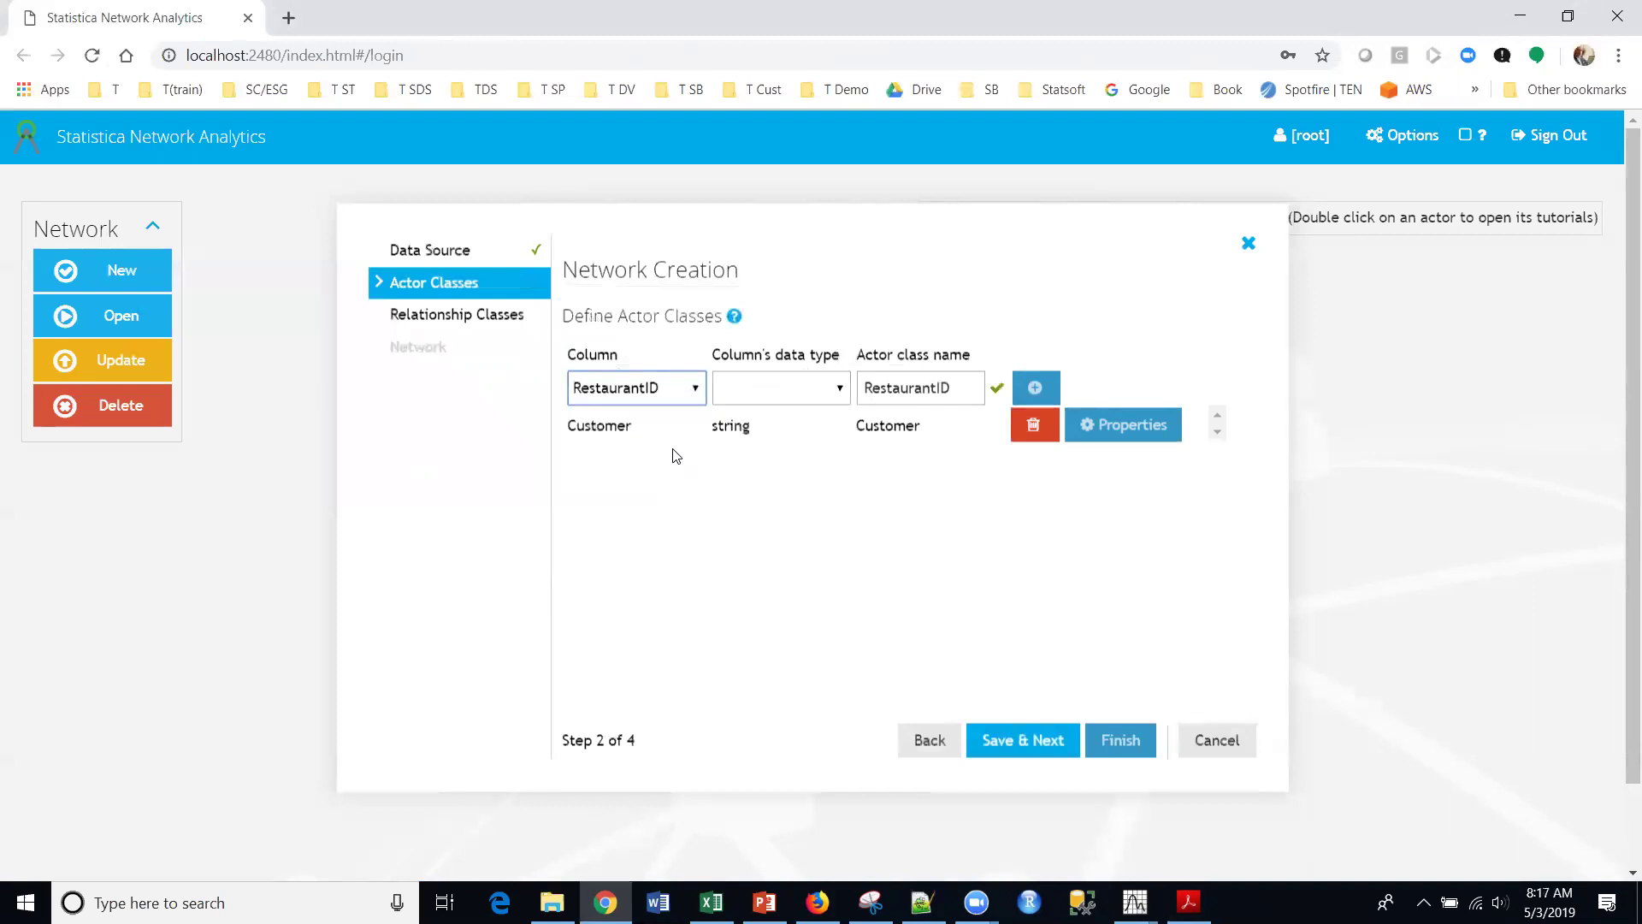
left_click(816, 393)
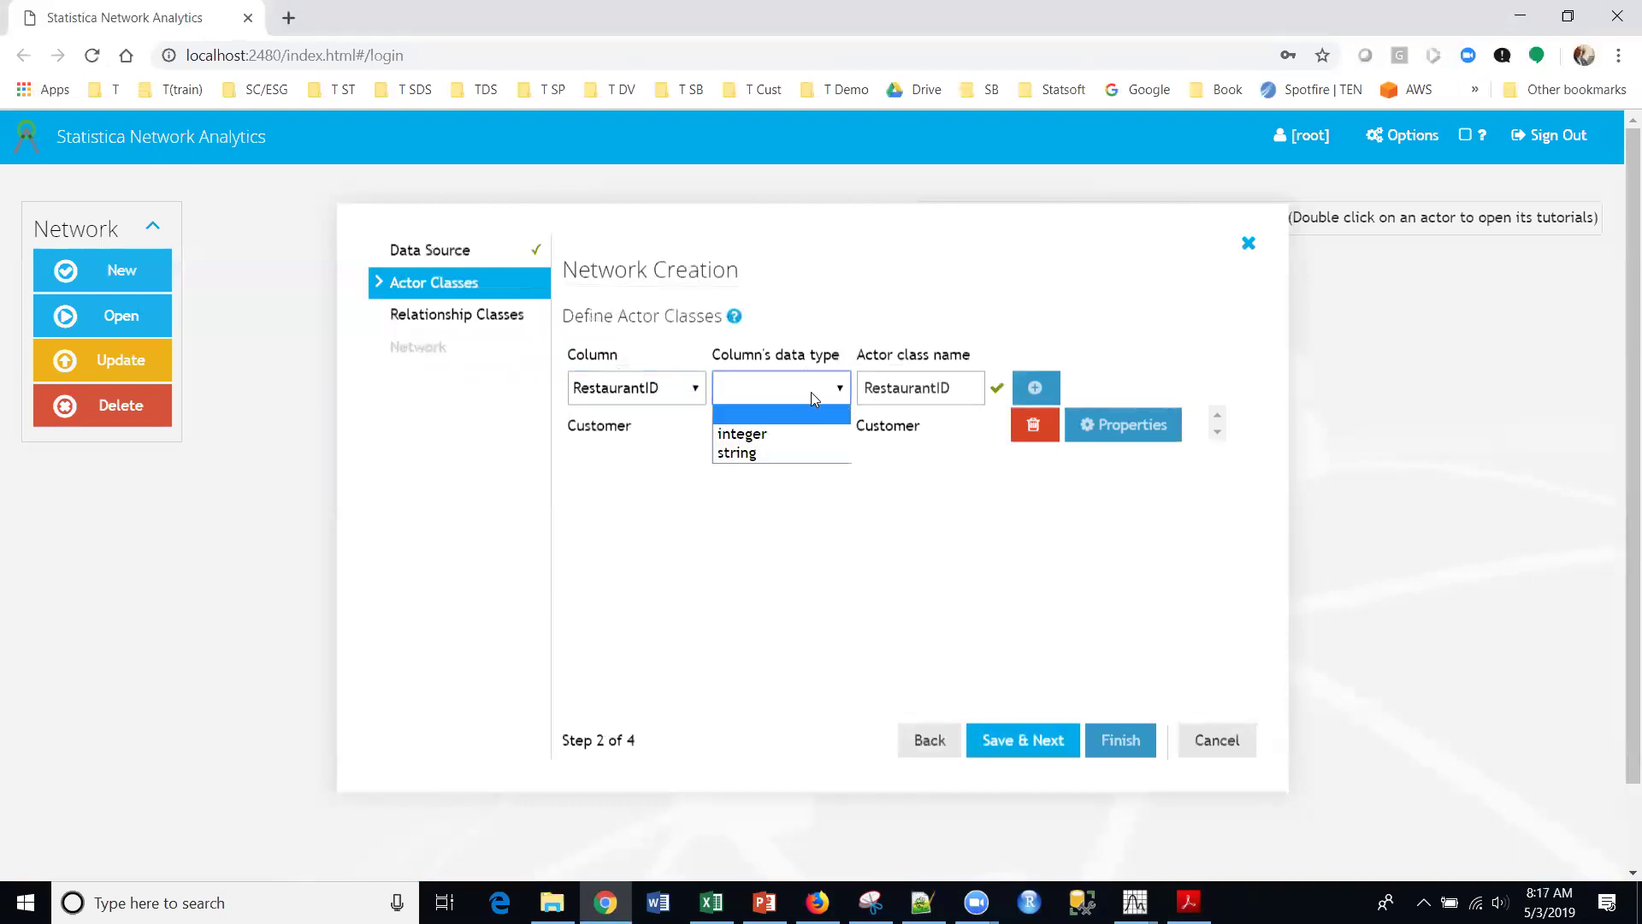
left_click(782, 453)
left_click(959, 392)
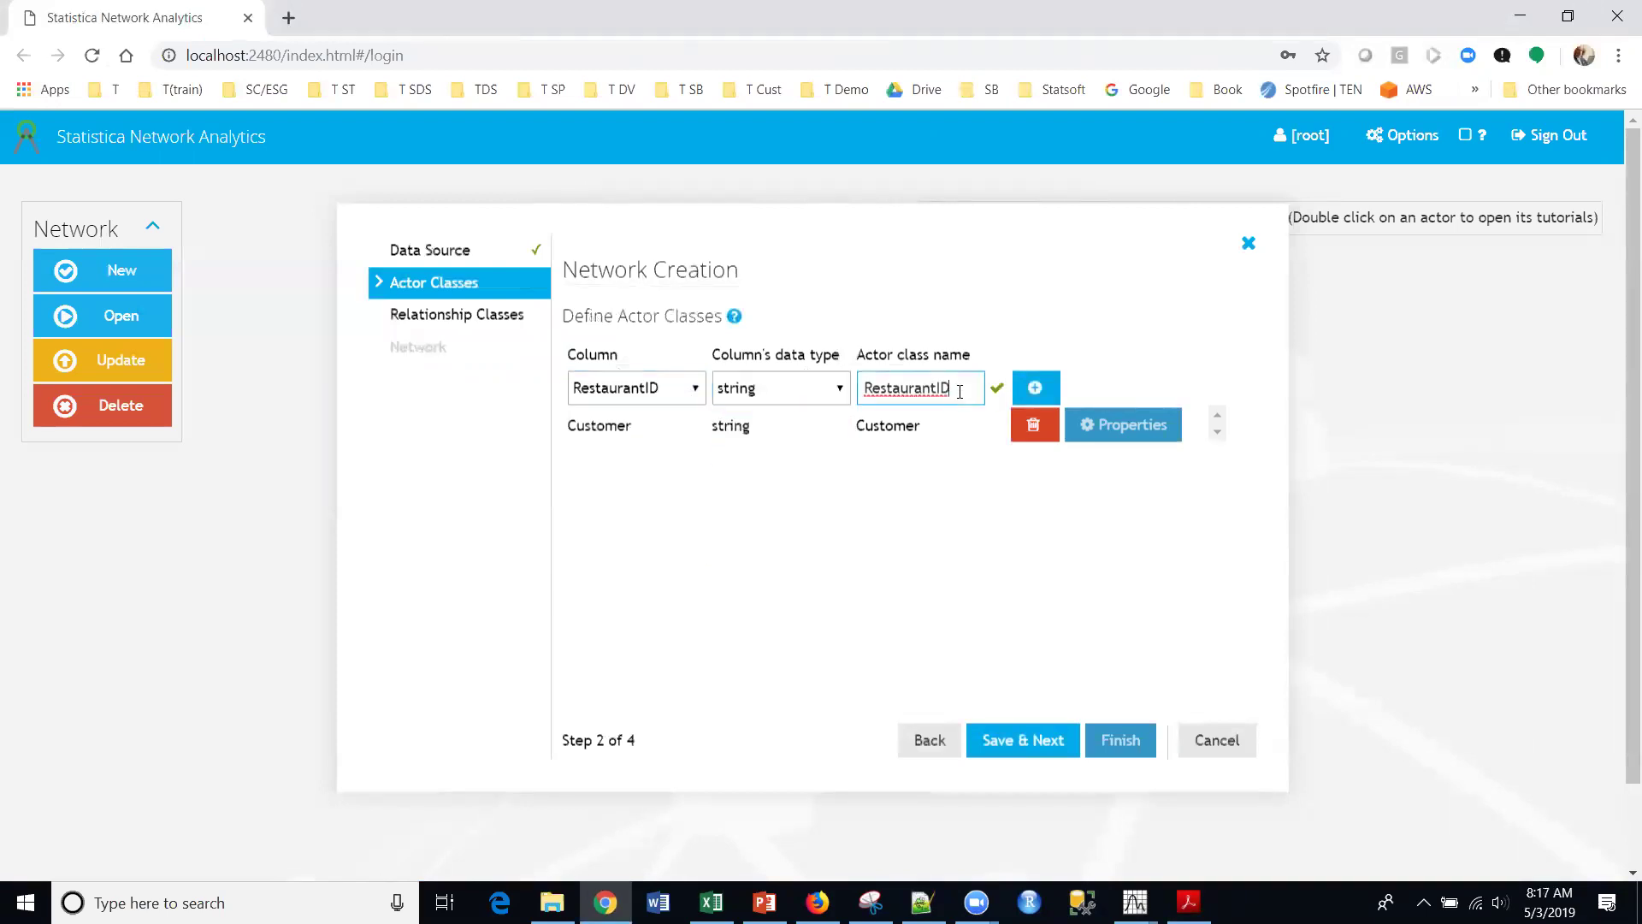
key("BackSpace")
key("BackSpace")
left_click(1035, 388)
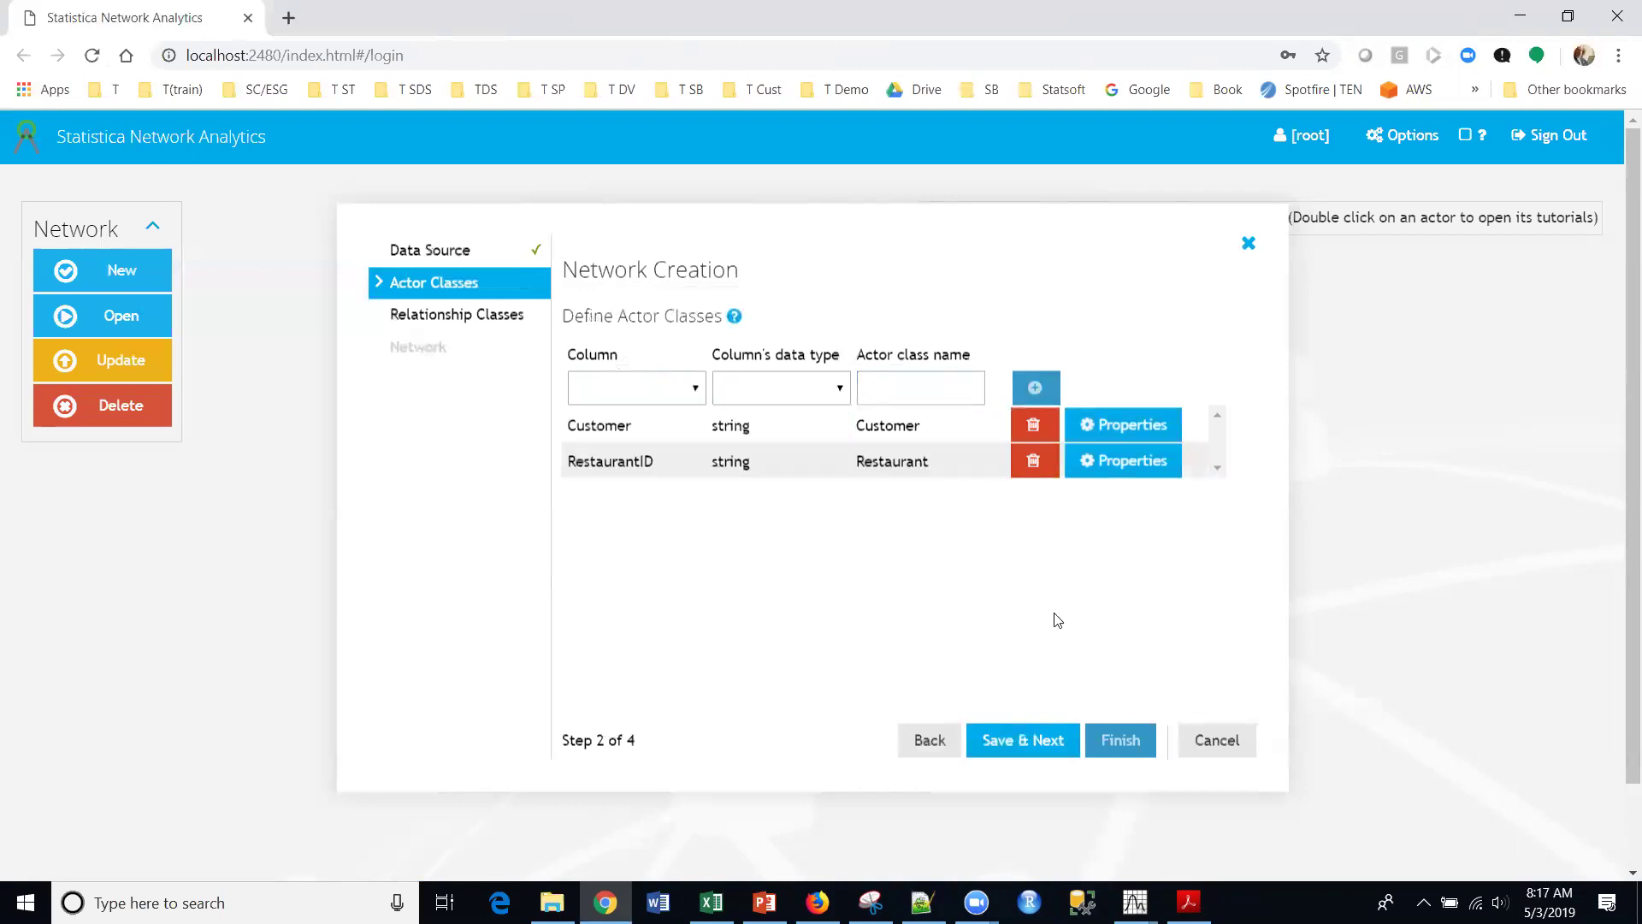
key("alt+Tab")
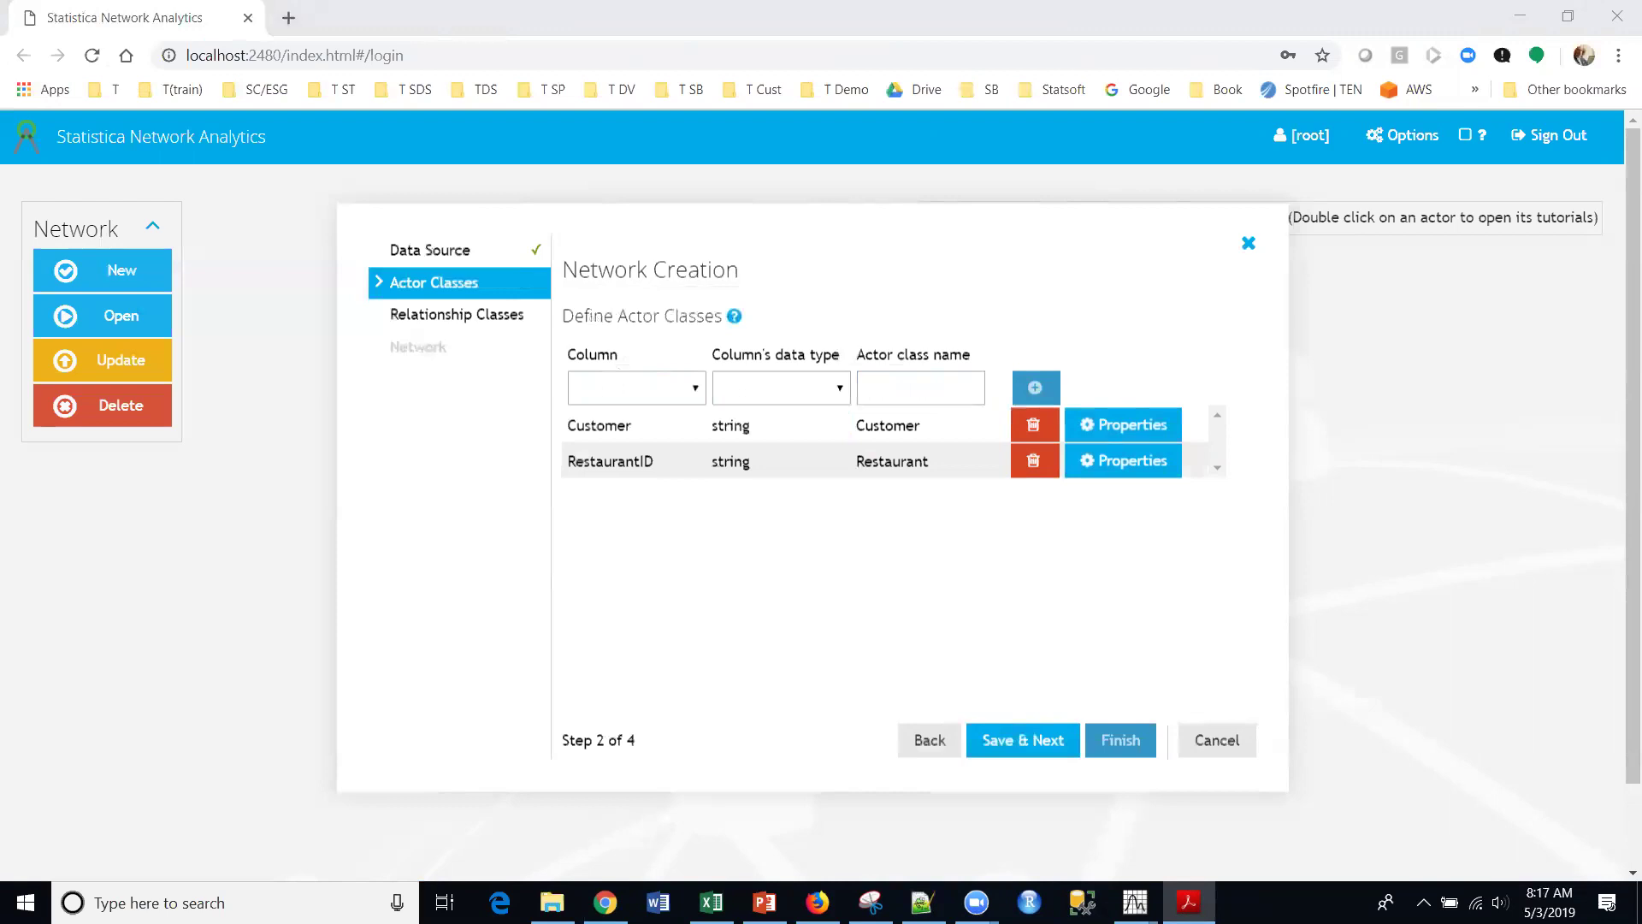
Add an Influencer property with data type string to the Customer actor class and save its properties
left_click(1131, 428)
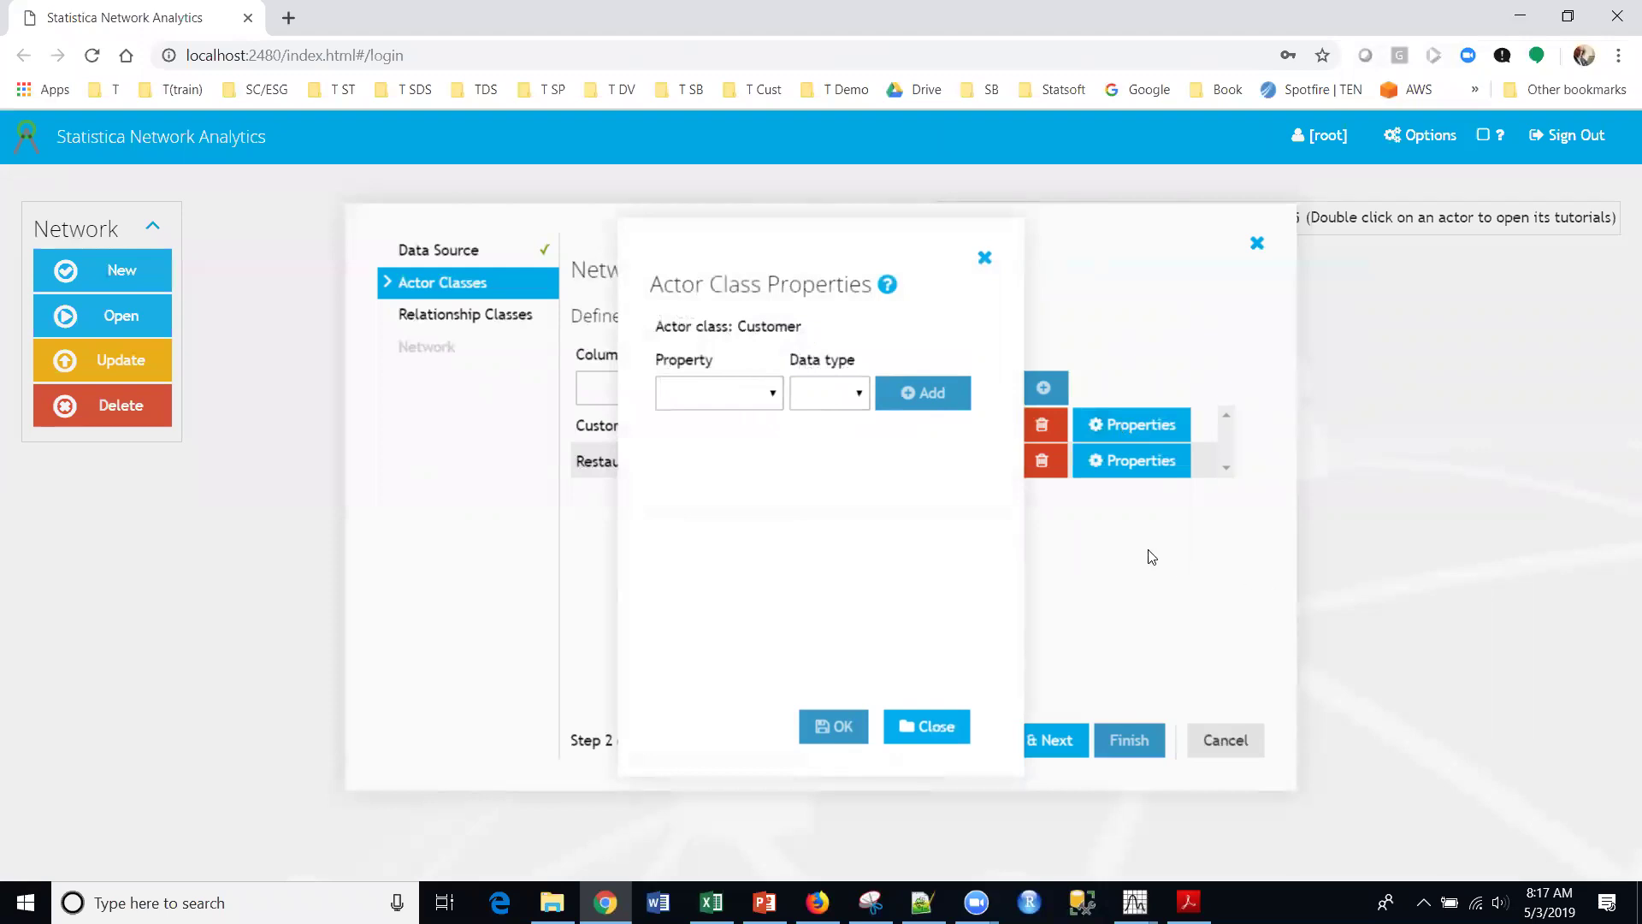
left_click(771, 393)
left_click(705, 554)
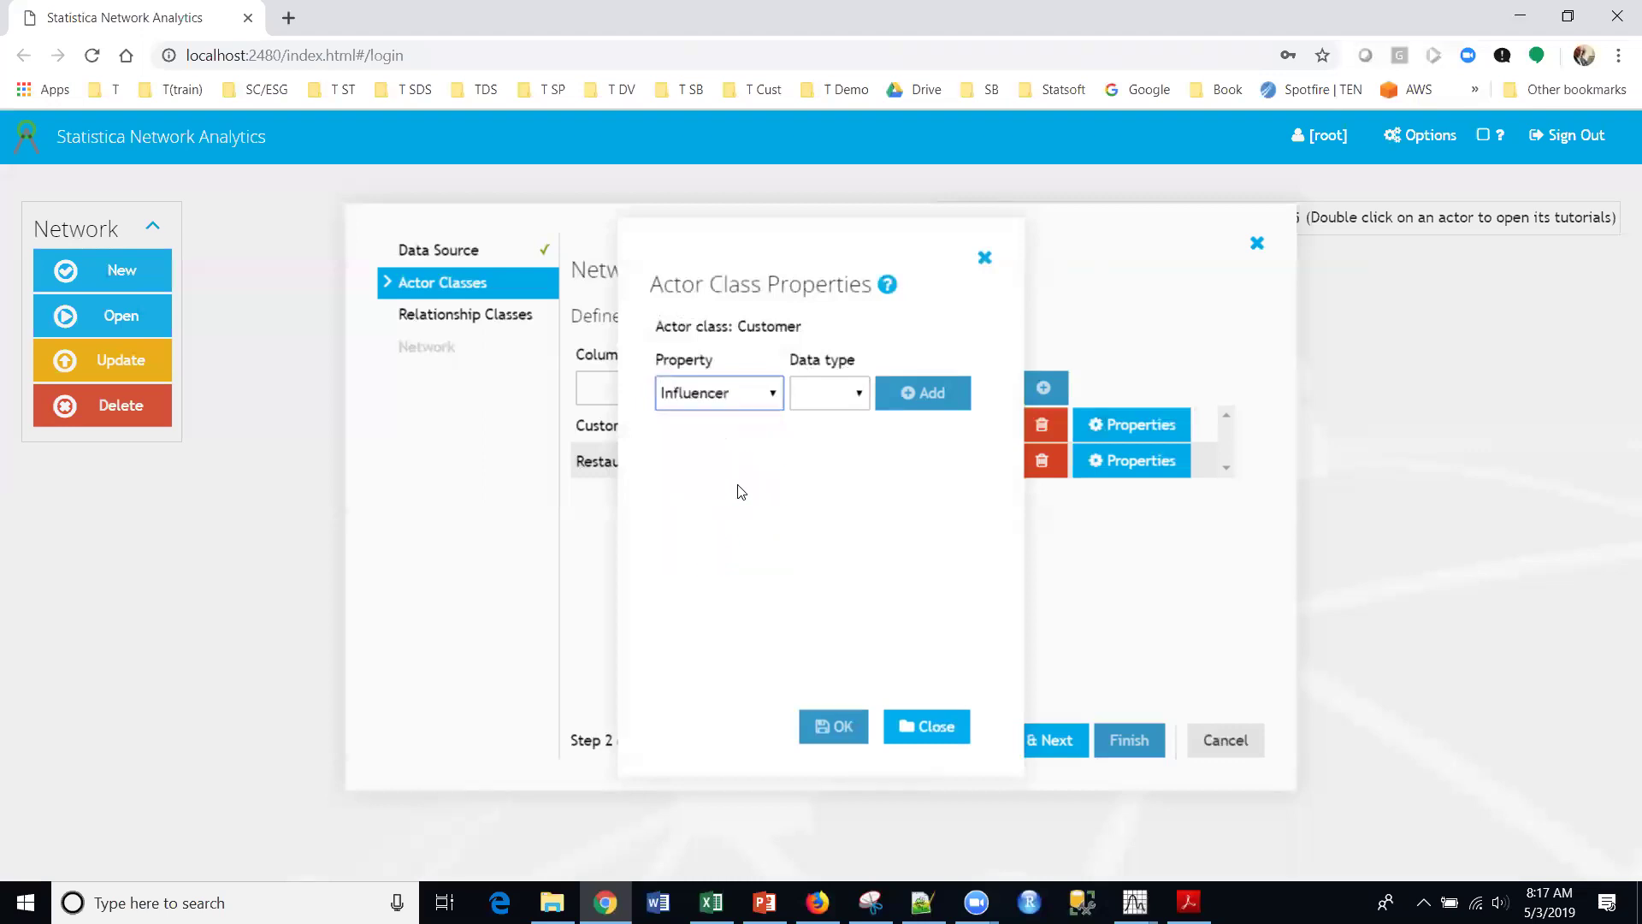
left_click(856, 393)
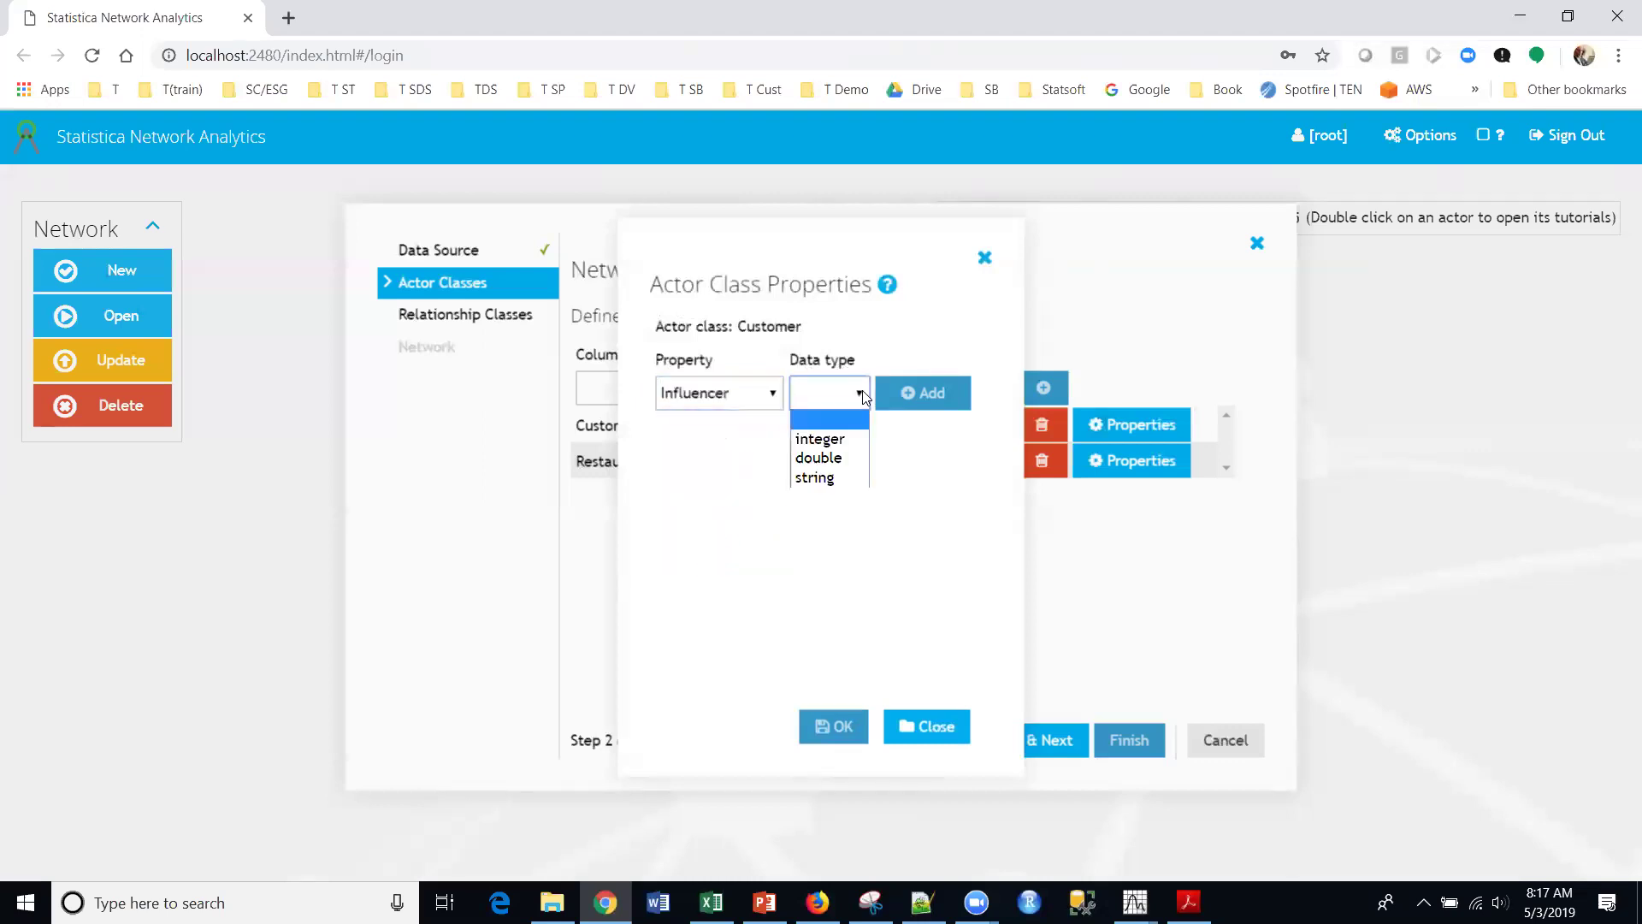
left_click(826, 477)
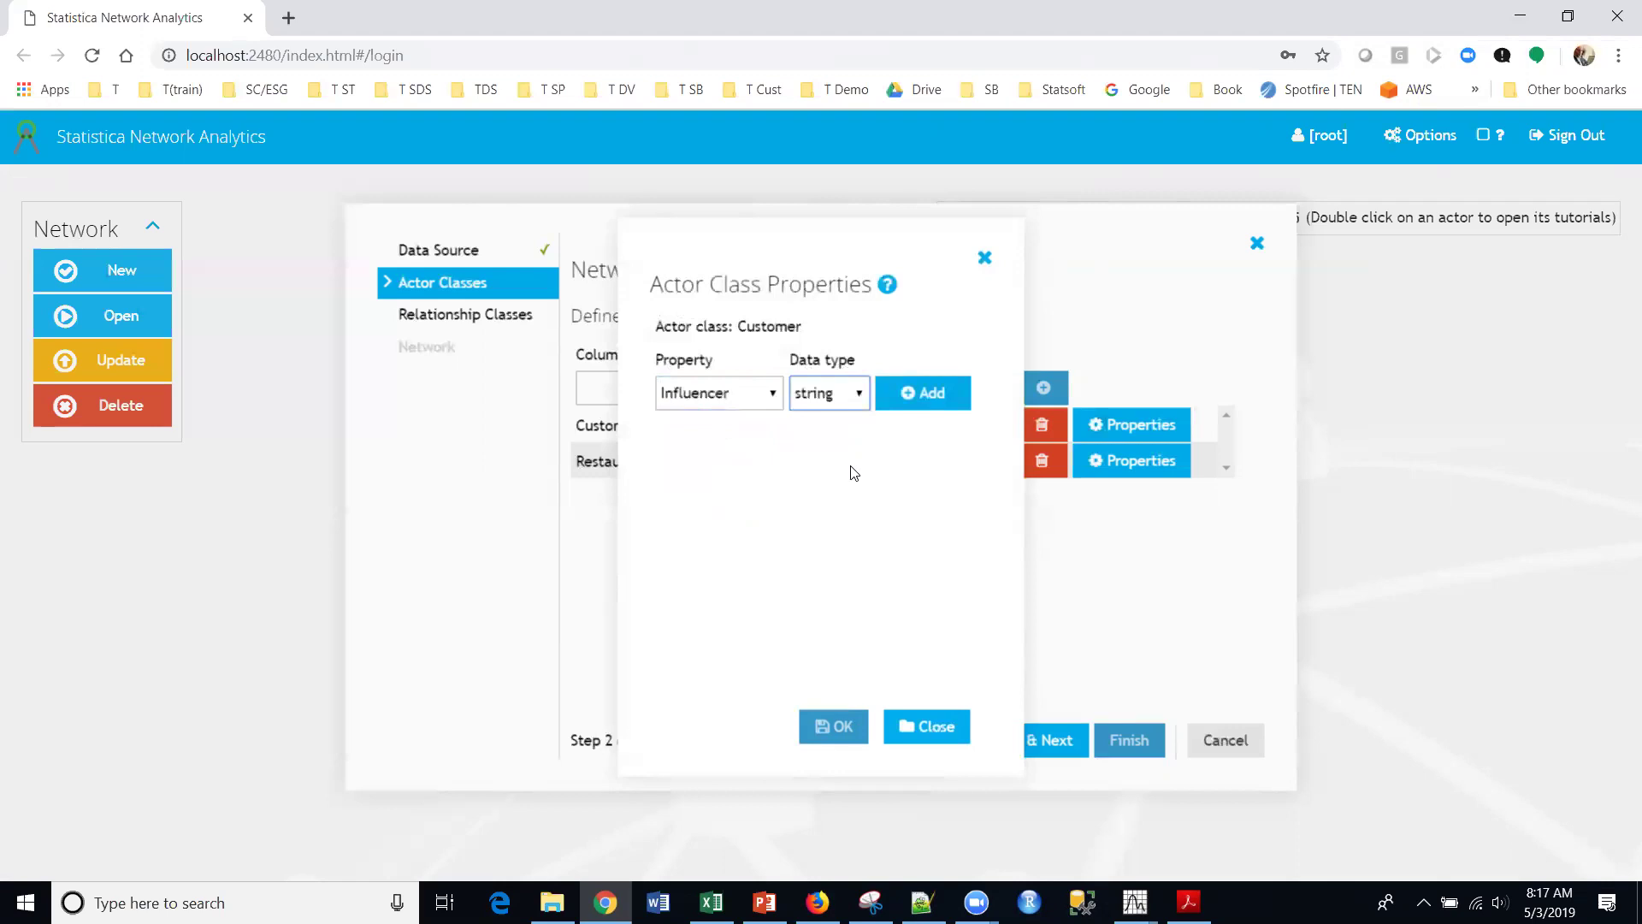
left_click(922, 393)
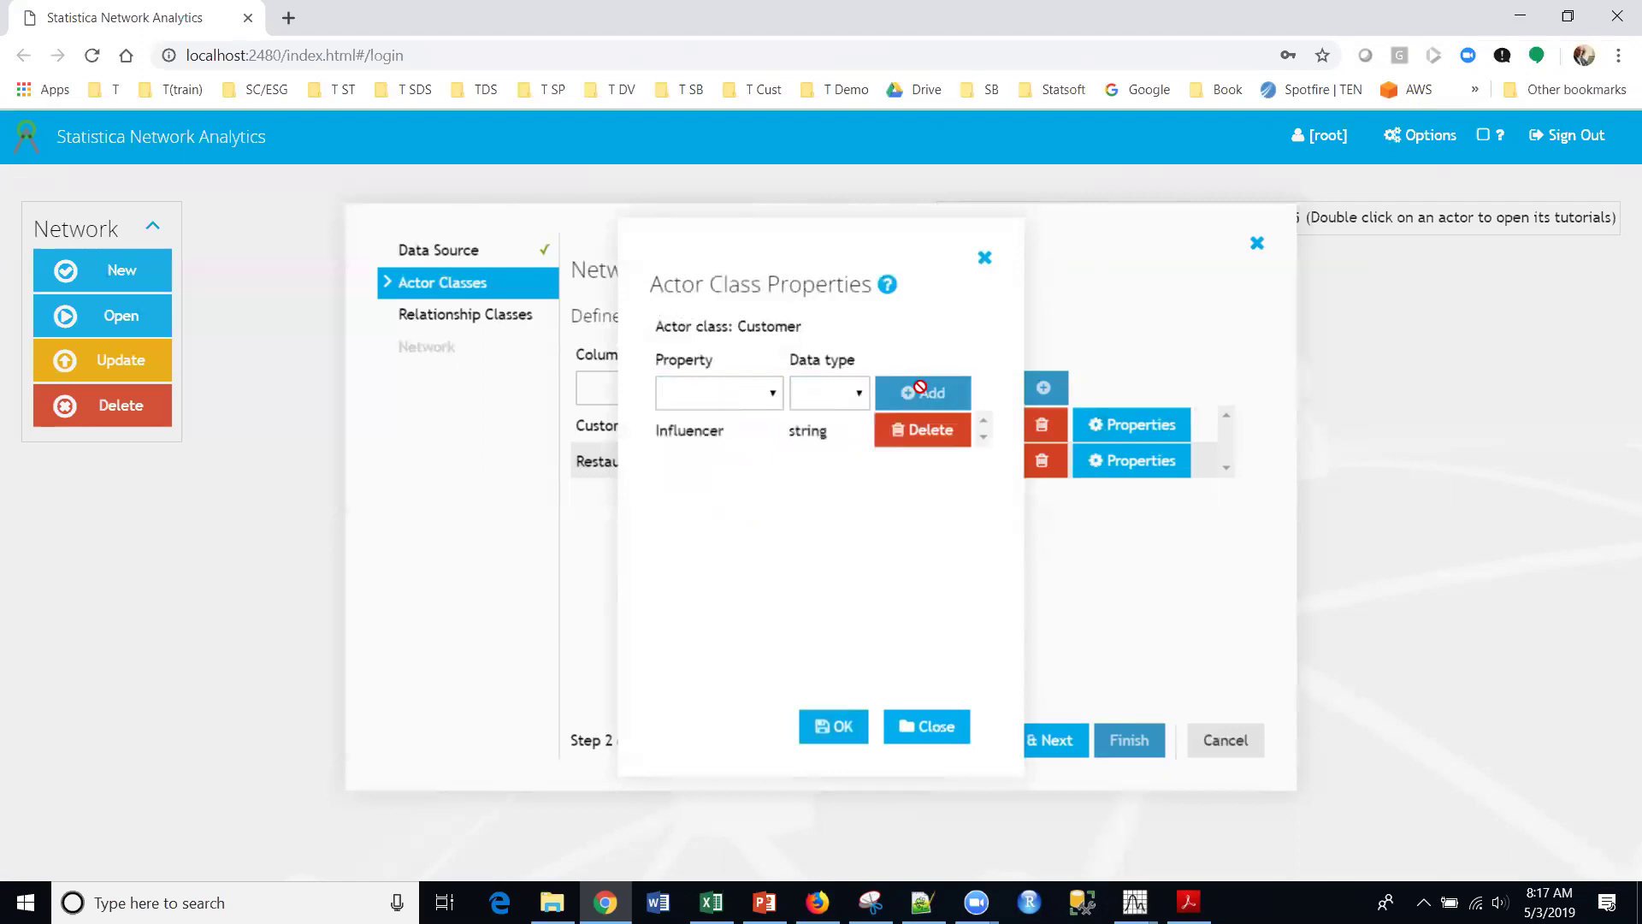
left_click(843, 730)
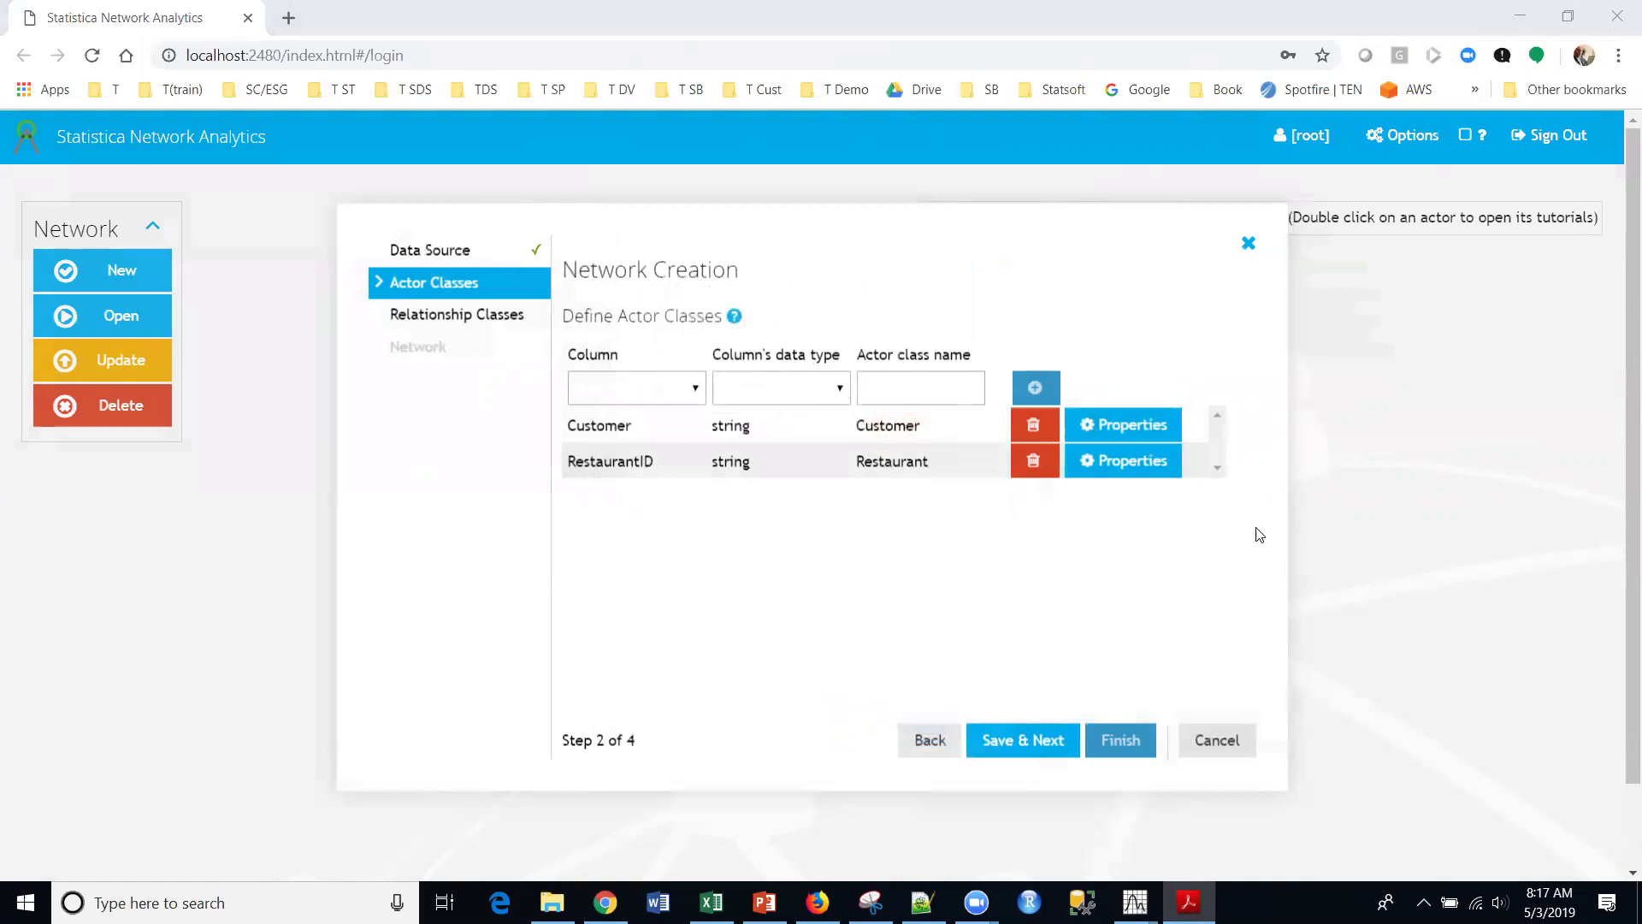
Add a RestaurantName property with data type string to the Restaurant actor class
left_click(1121, 463)
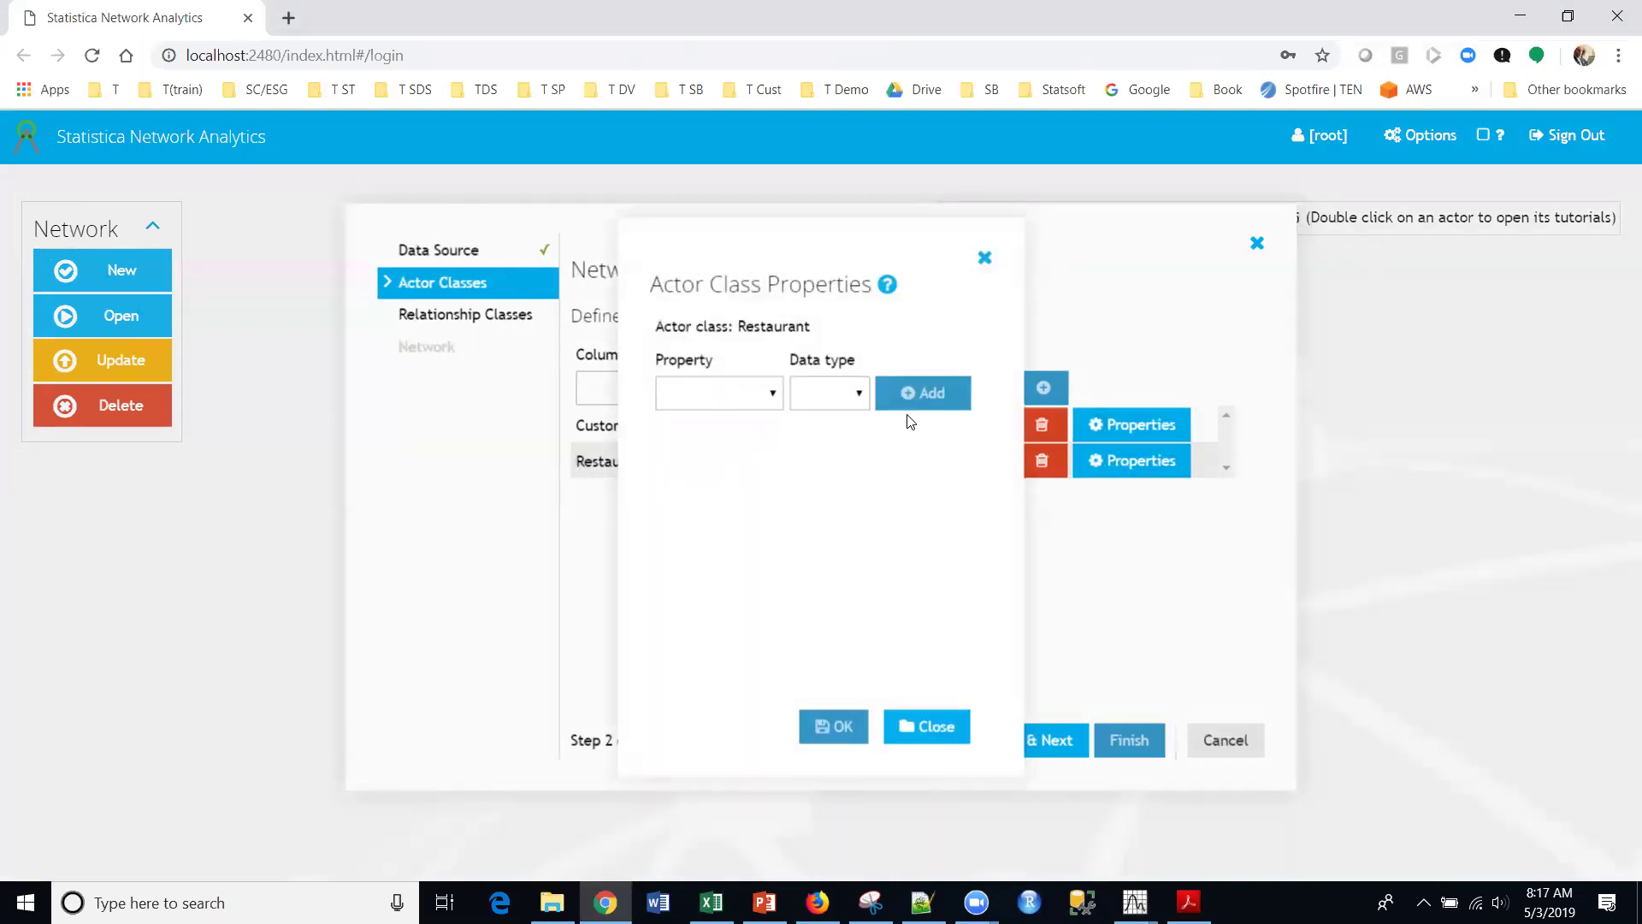
left_click(773, 396)
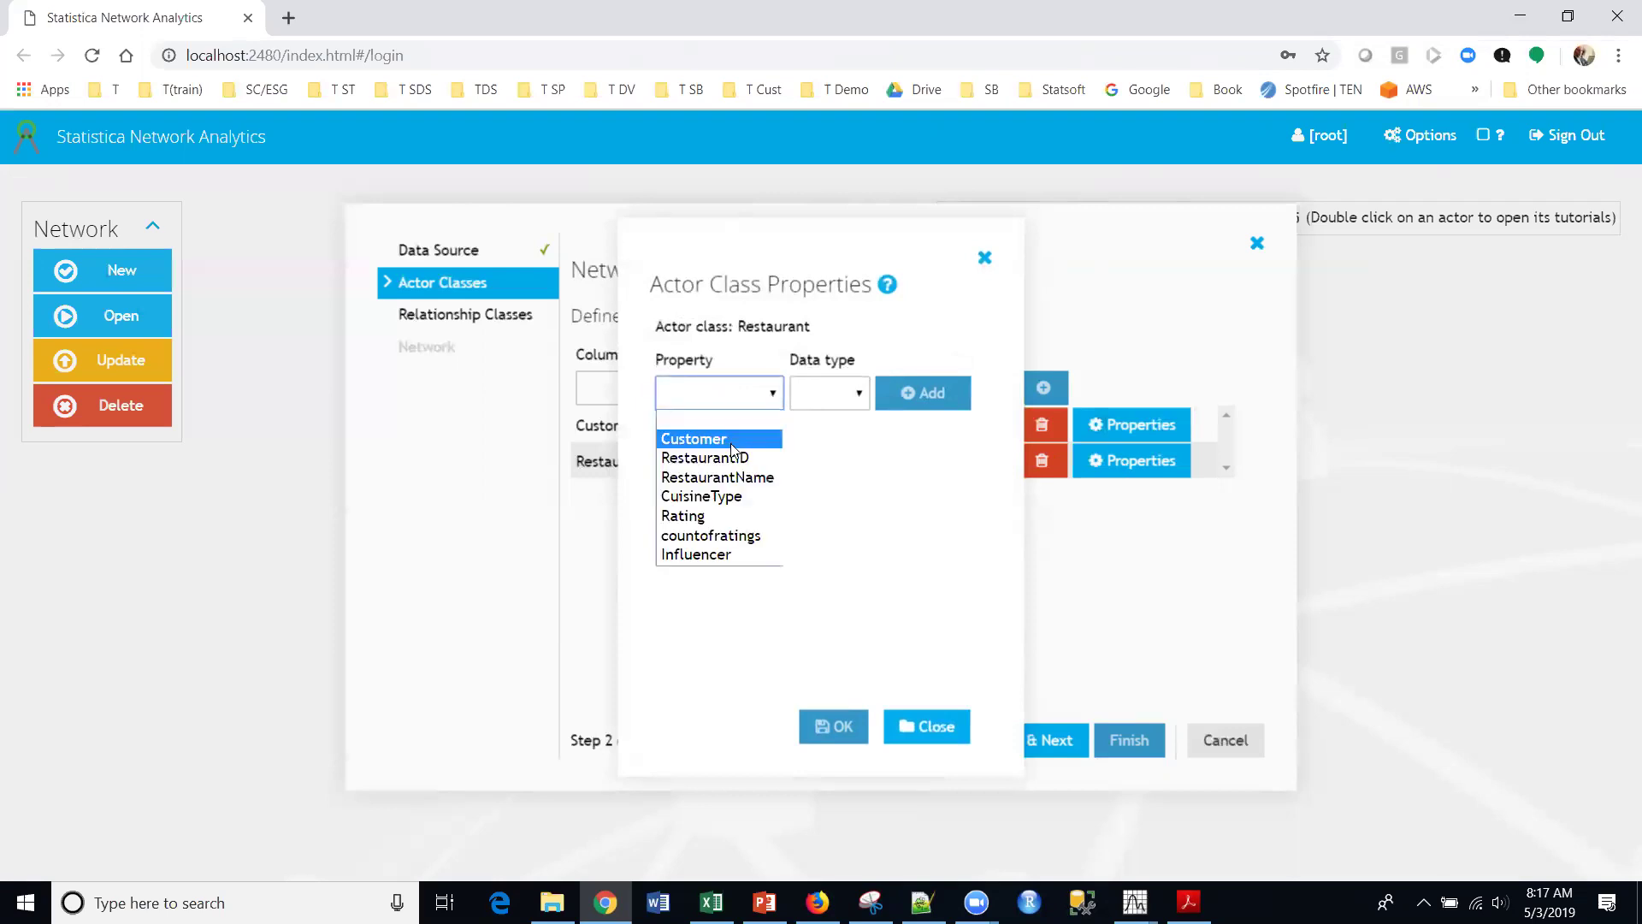
left_click(725, 477)
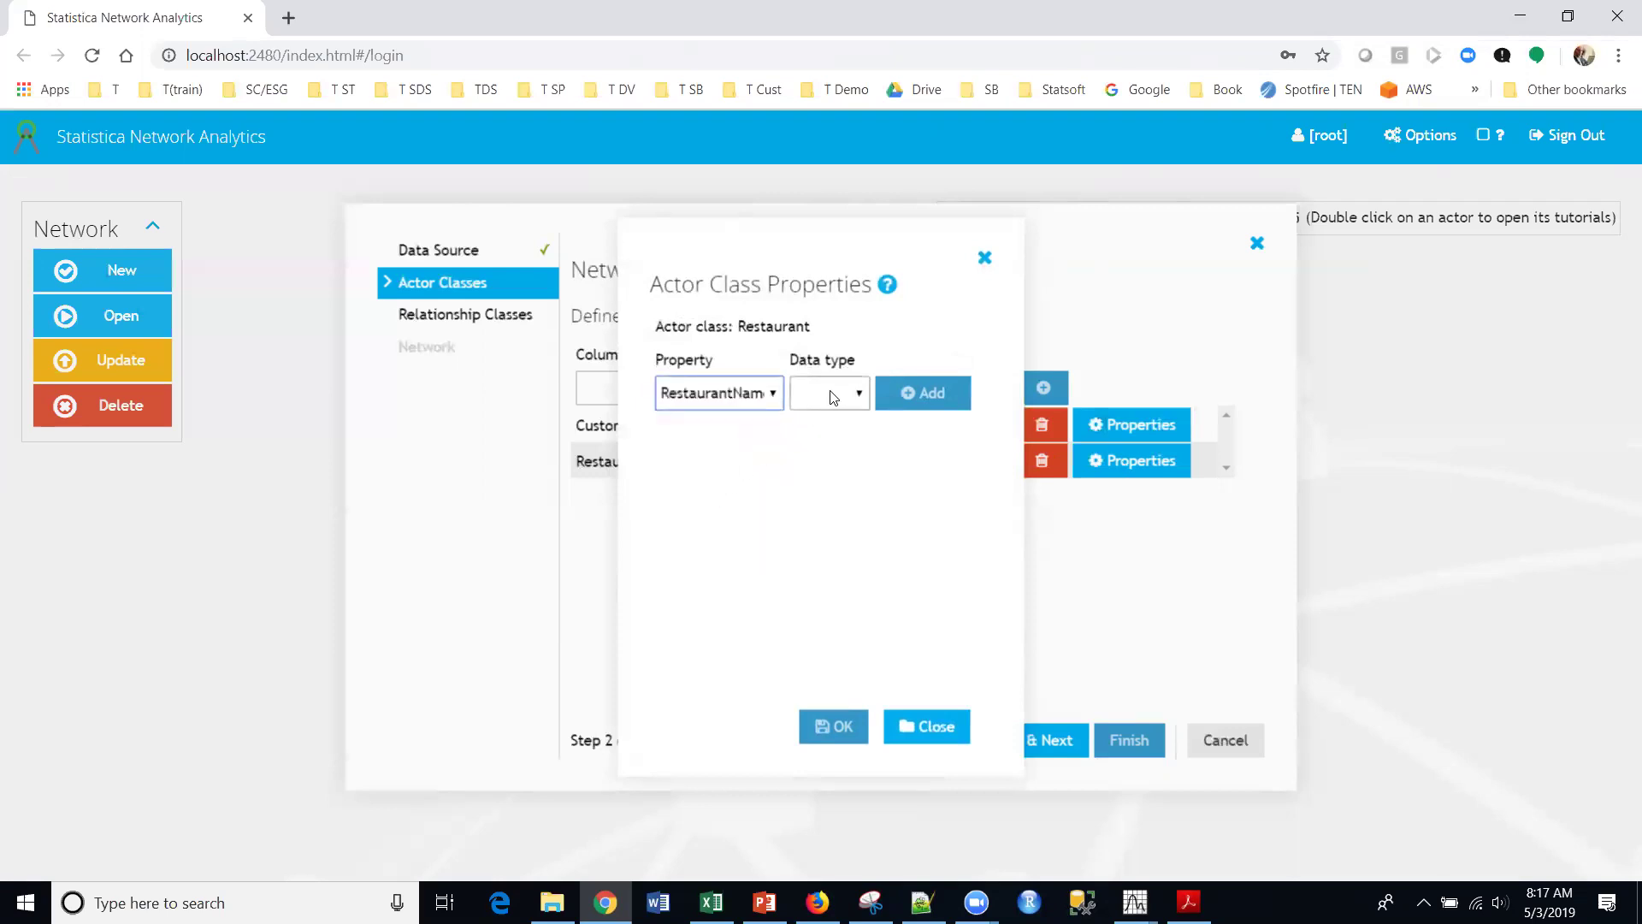
left_click(831, 396)
left_click(823, 479)
left_click(920, 394)
Add a CuisineType property with data type string to the Restaurant actor class
left_click(749, 395)
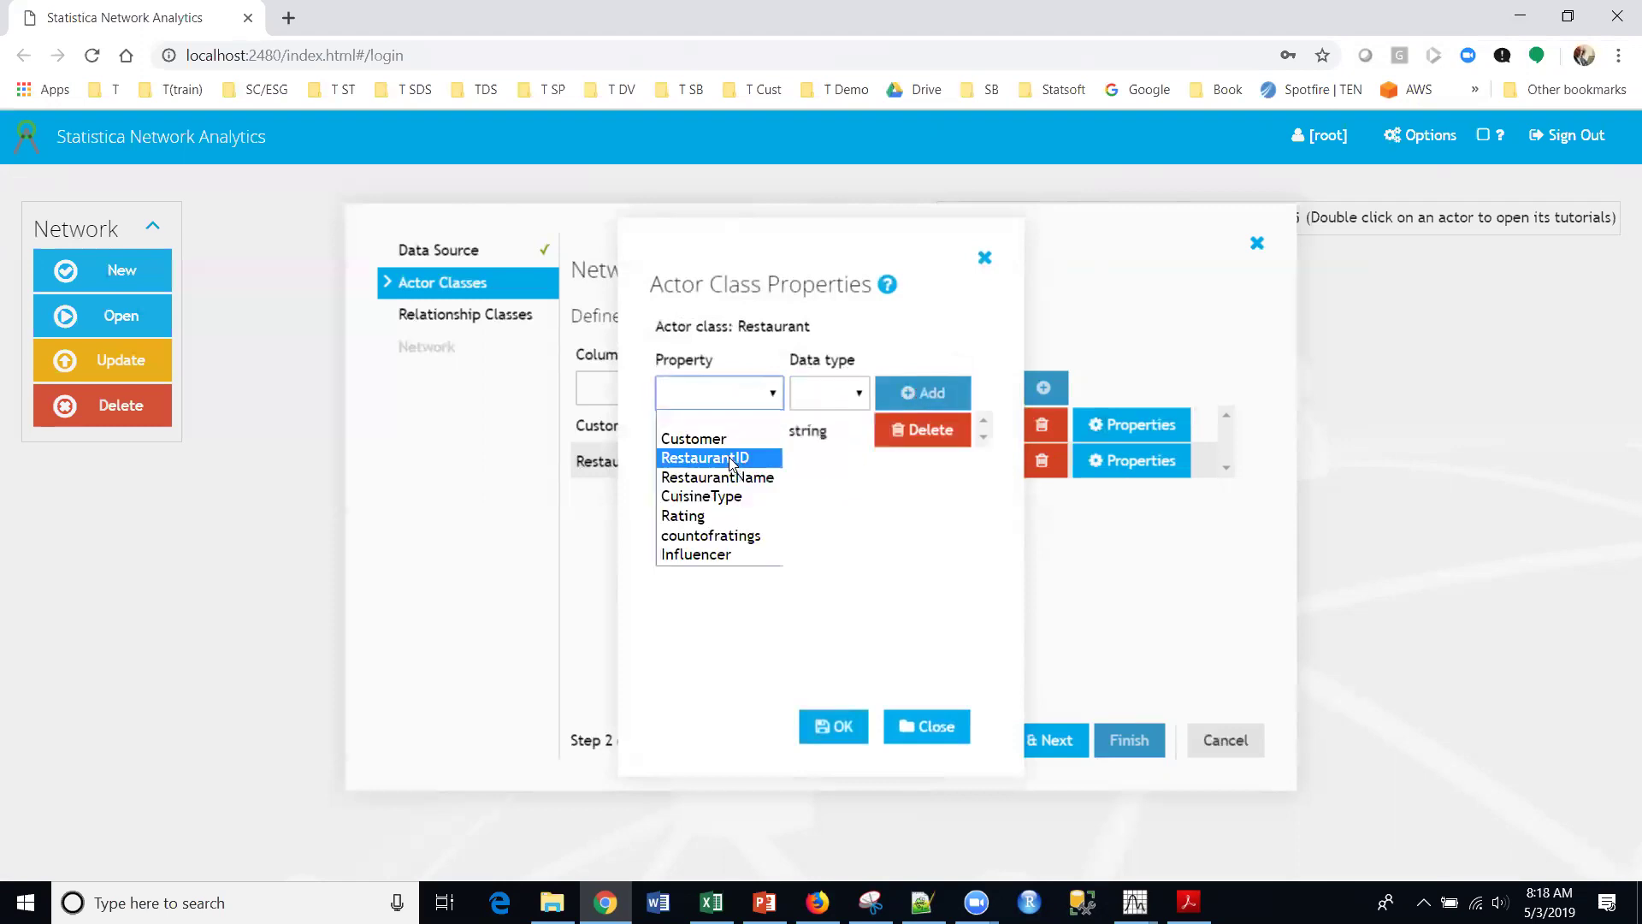
left_click(725, 498)
left_click(828, 395)
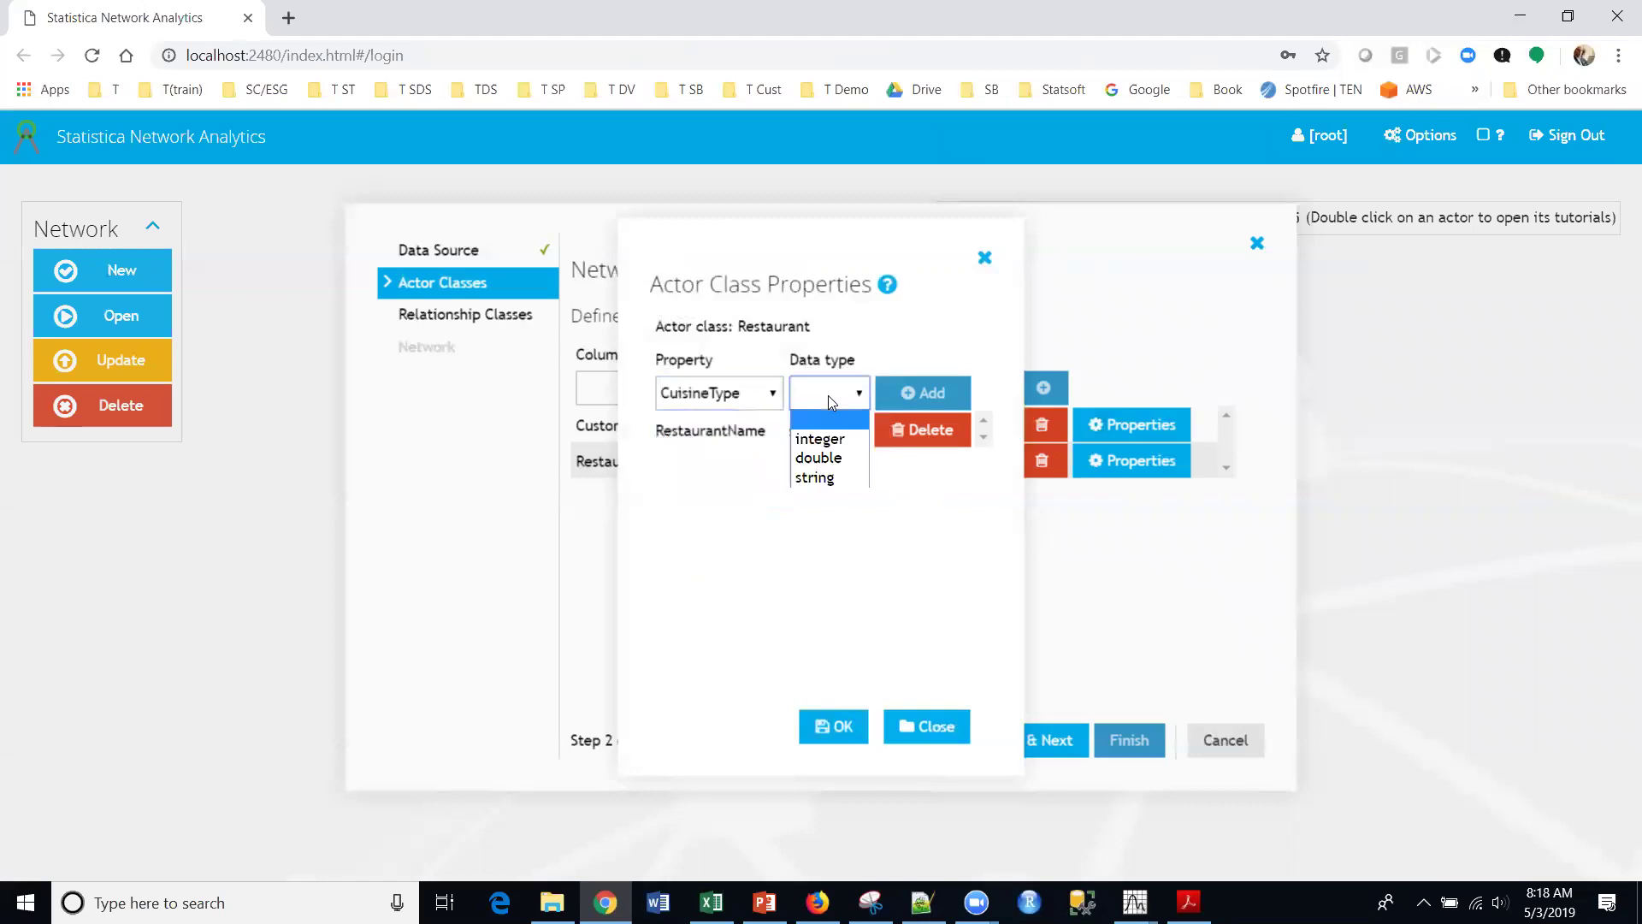
left_click(828, 477)
left_click(918, 392)
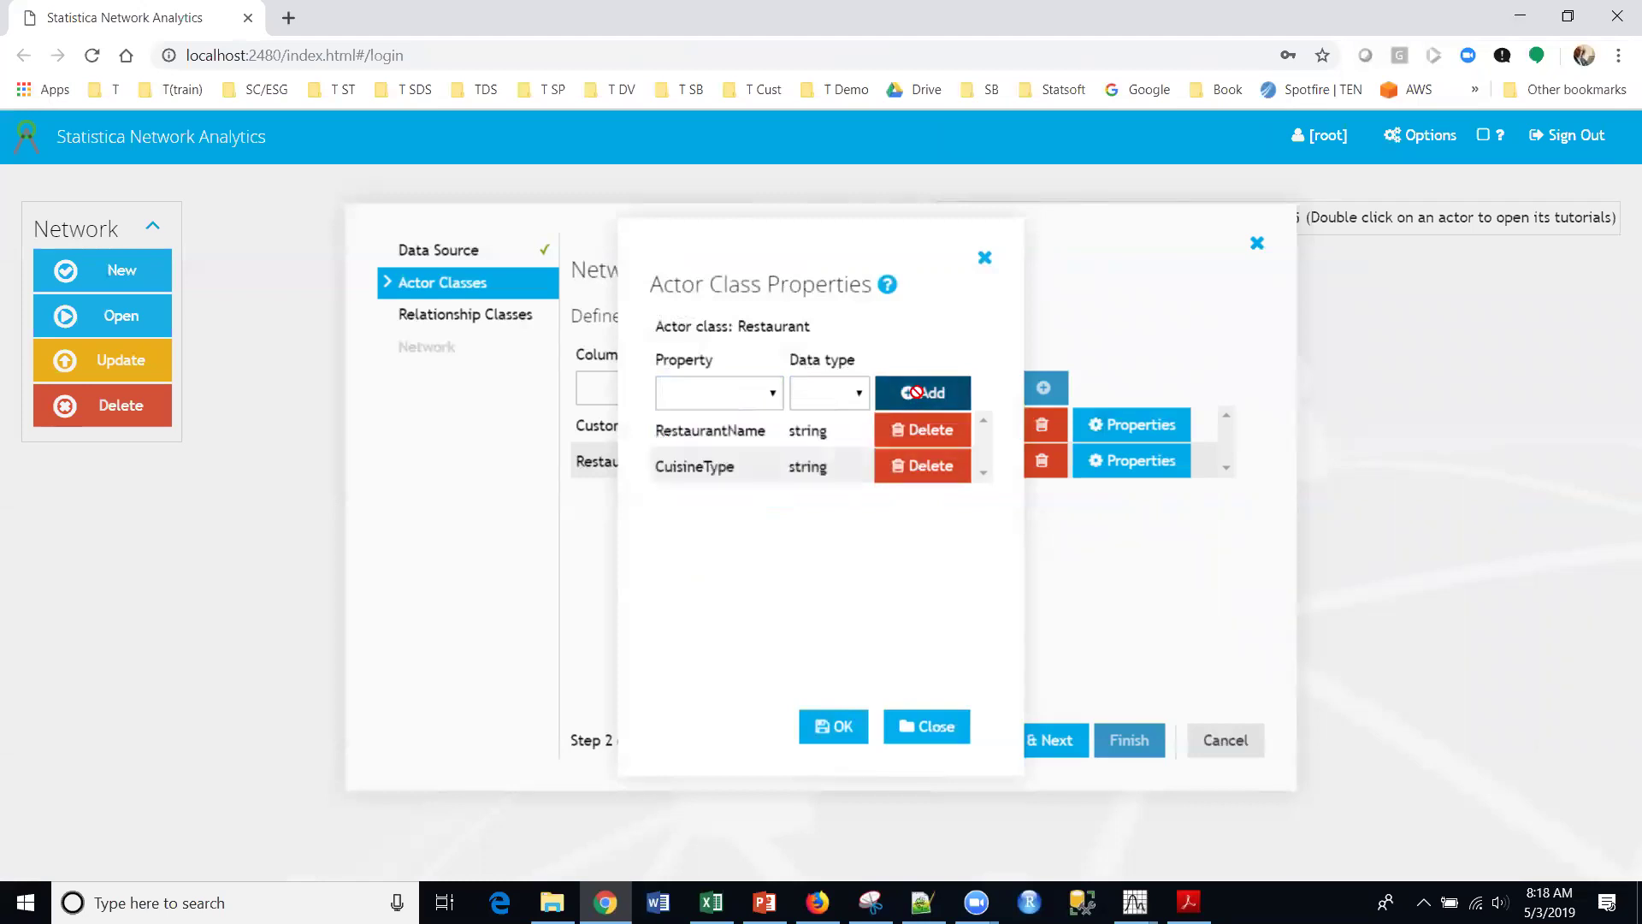
Add a countofratings property with data type integer to the Restaurant actor class, then save the actor classes and proceed to relationship classes
left_click(739, 399)
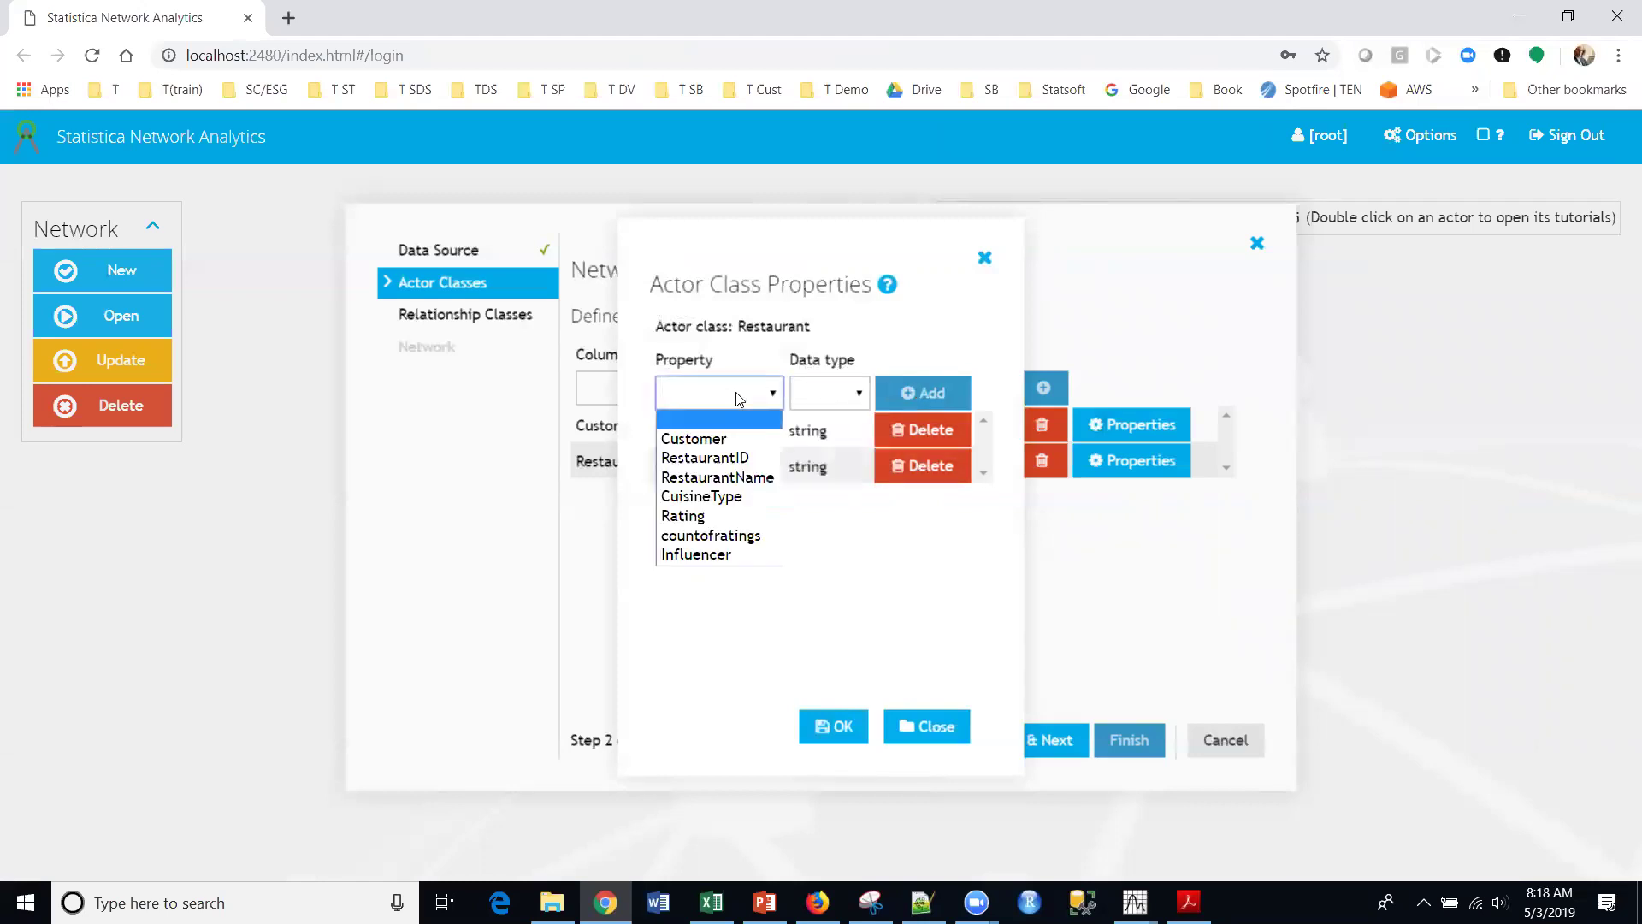
left_click(731, 537)
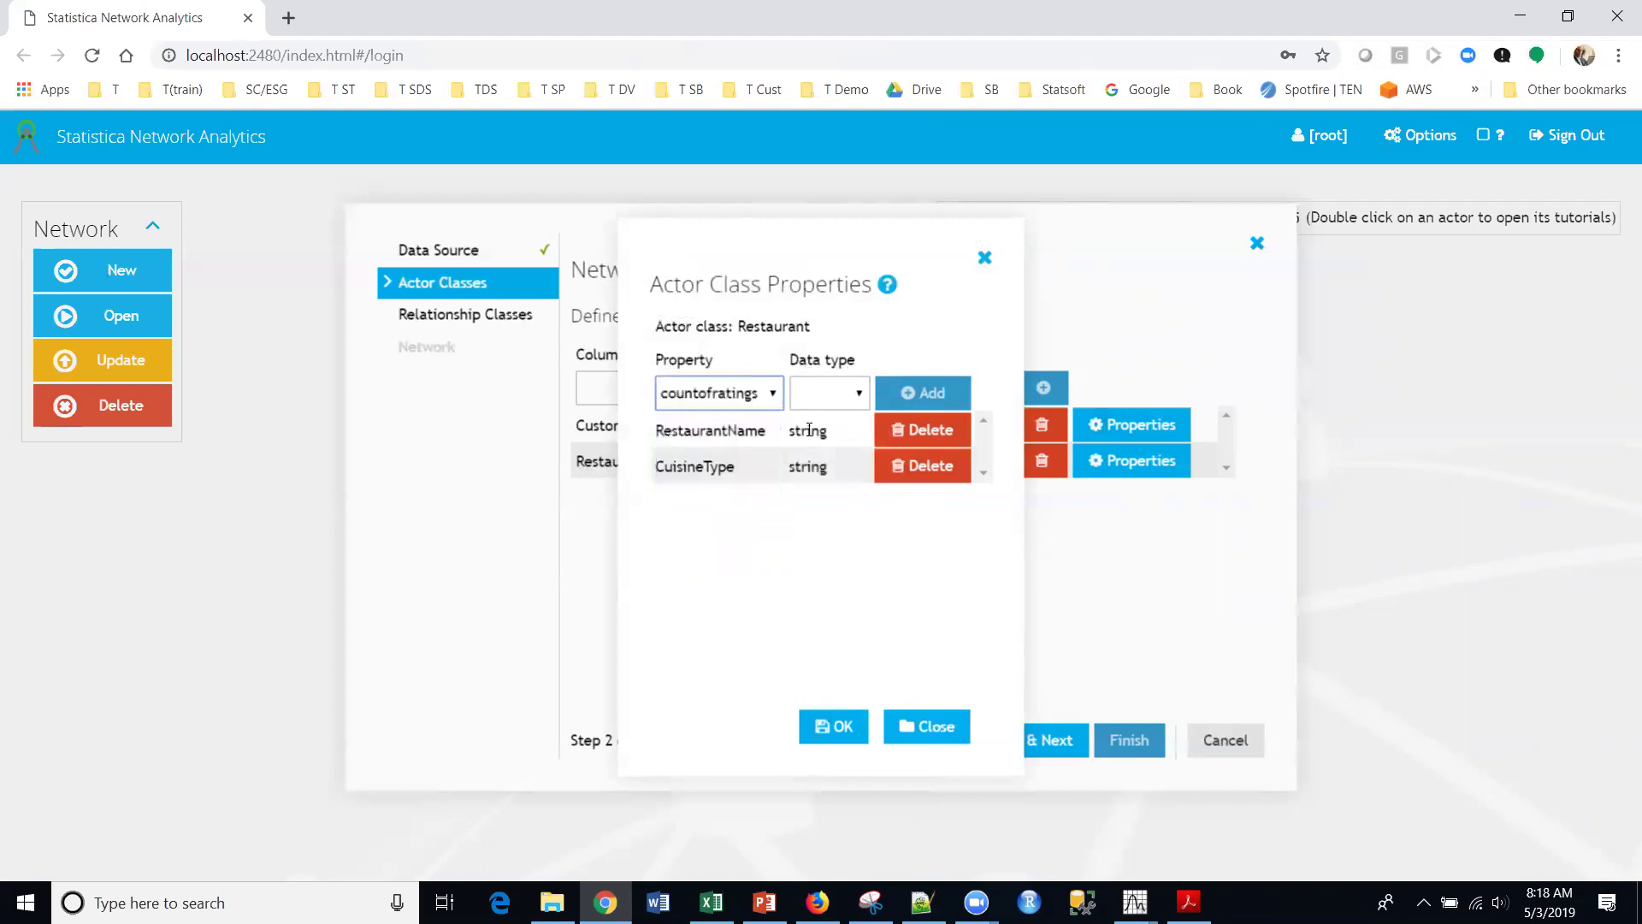
left_click(826, 395)
left_click(827, 437)
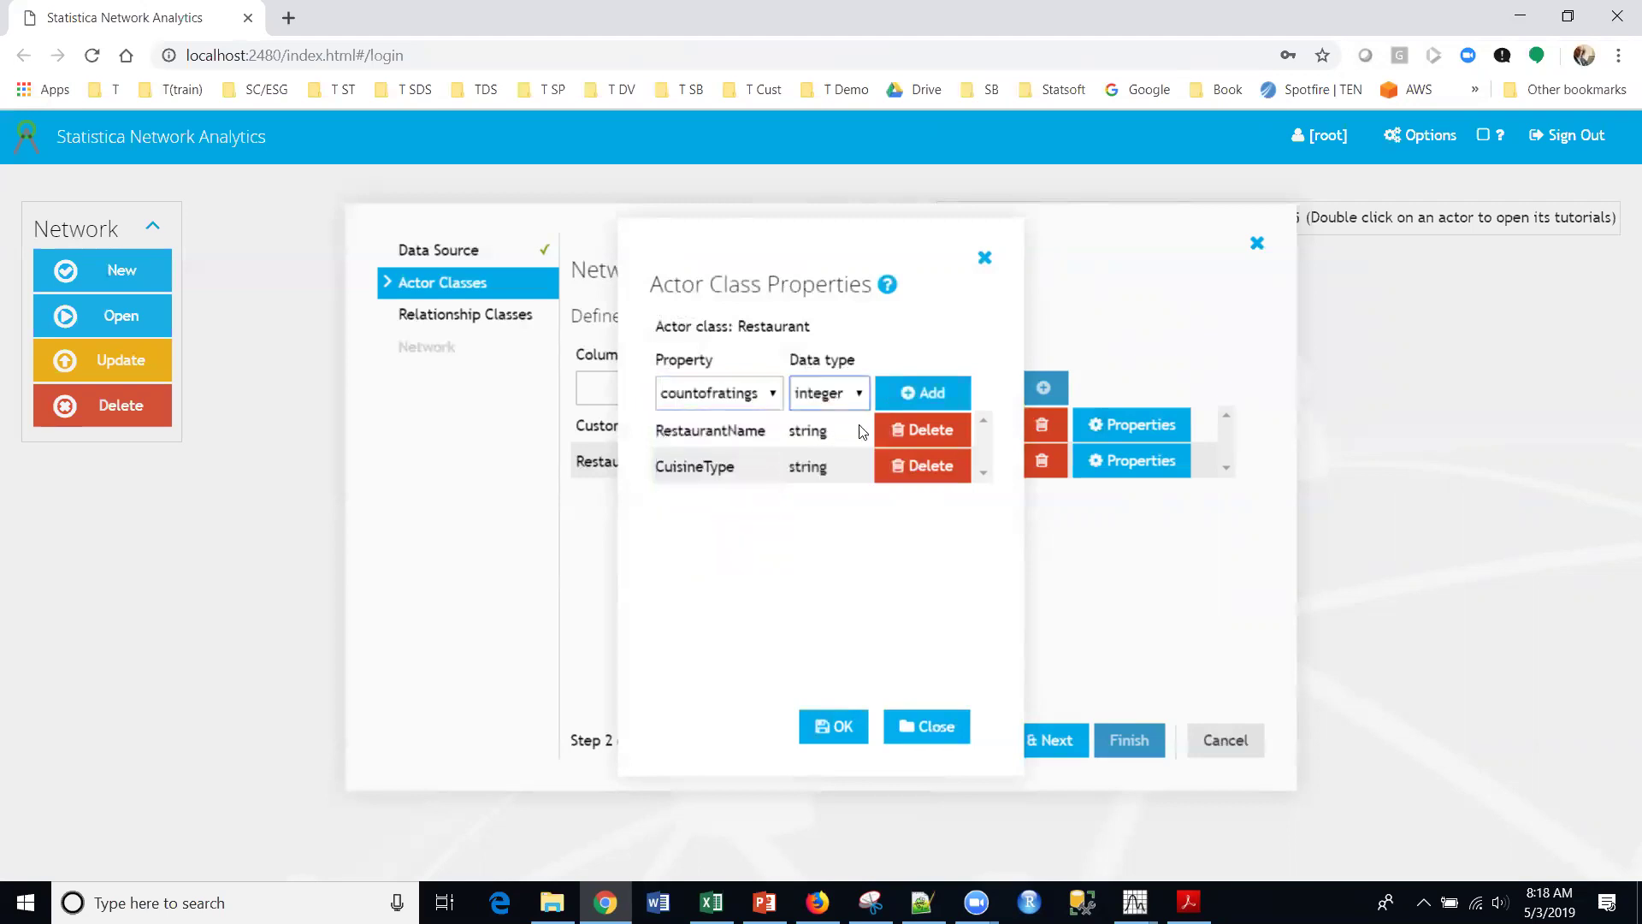
left_click(924, 393)
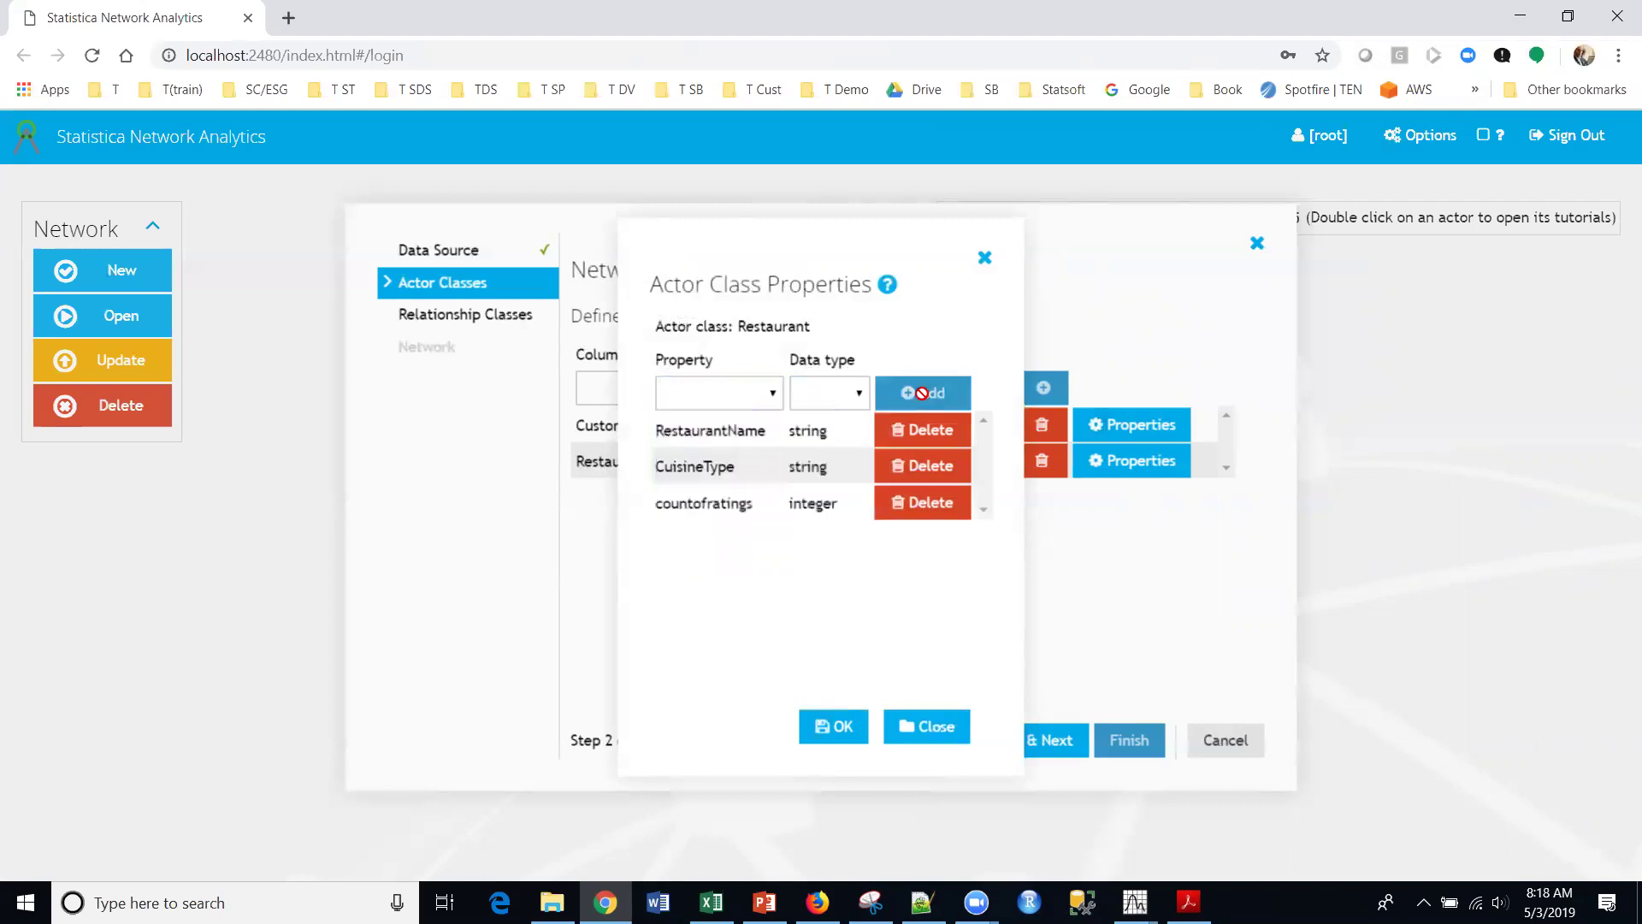
left_click(834, 727)
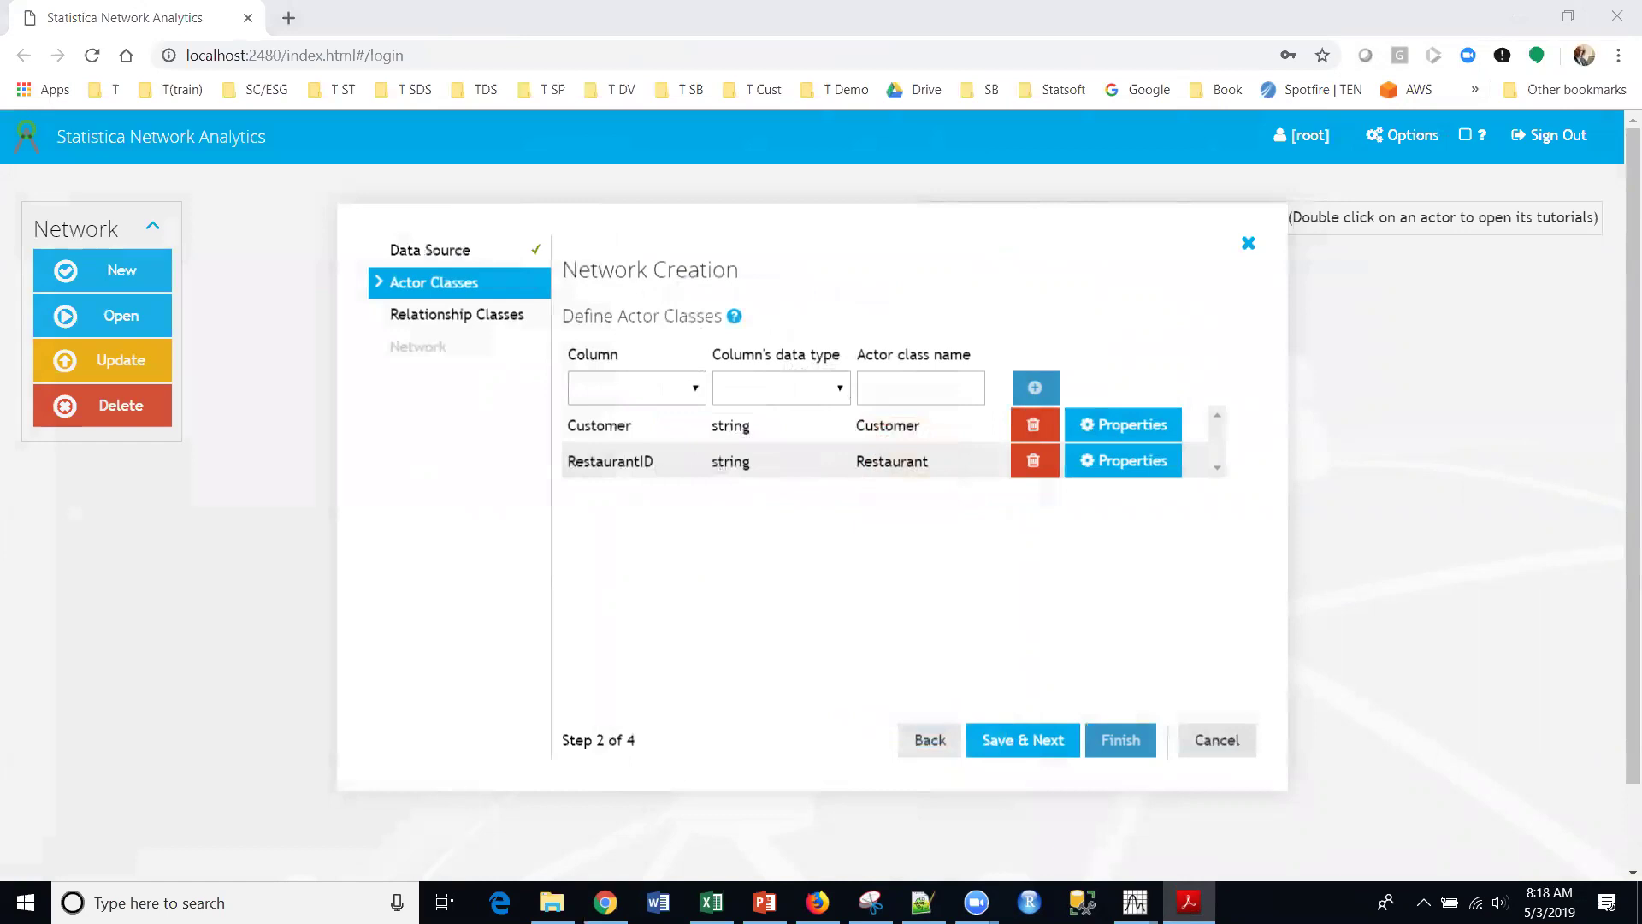
left_click(1045, 740)
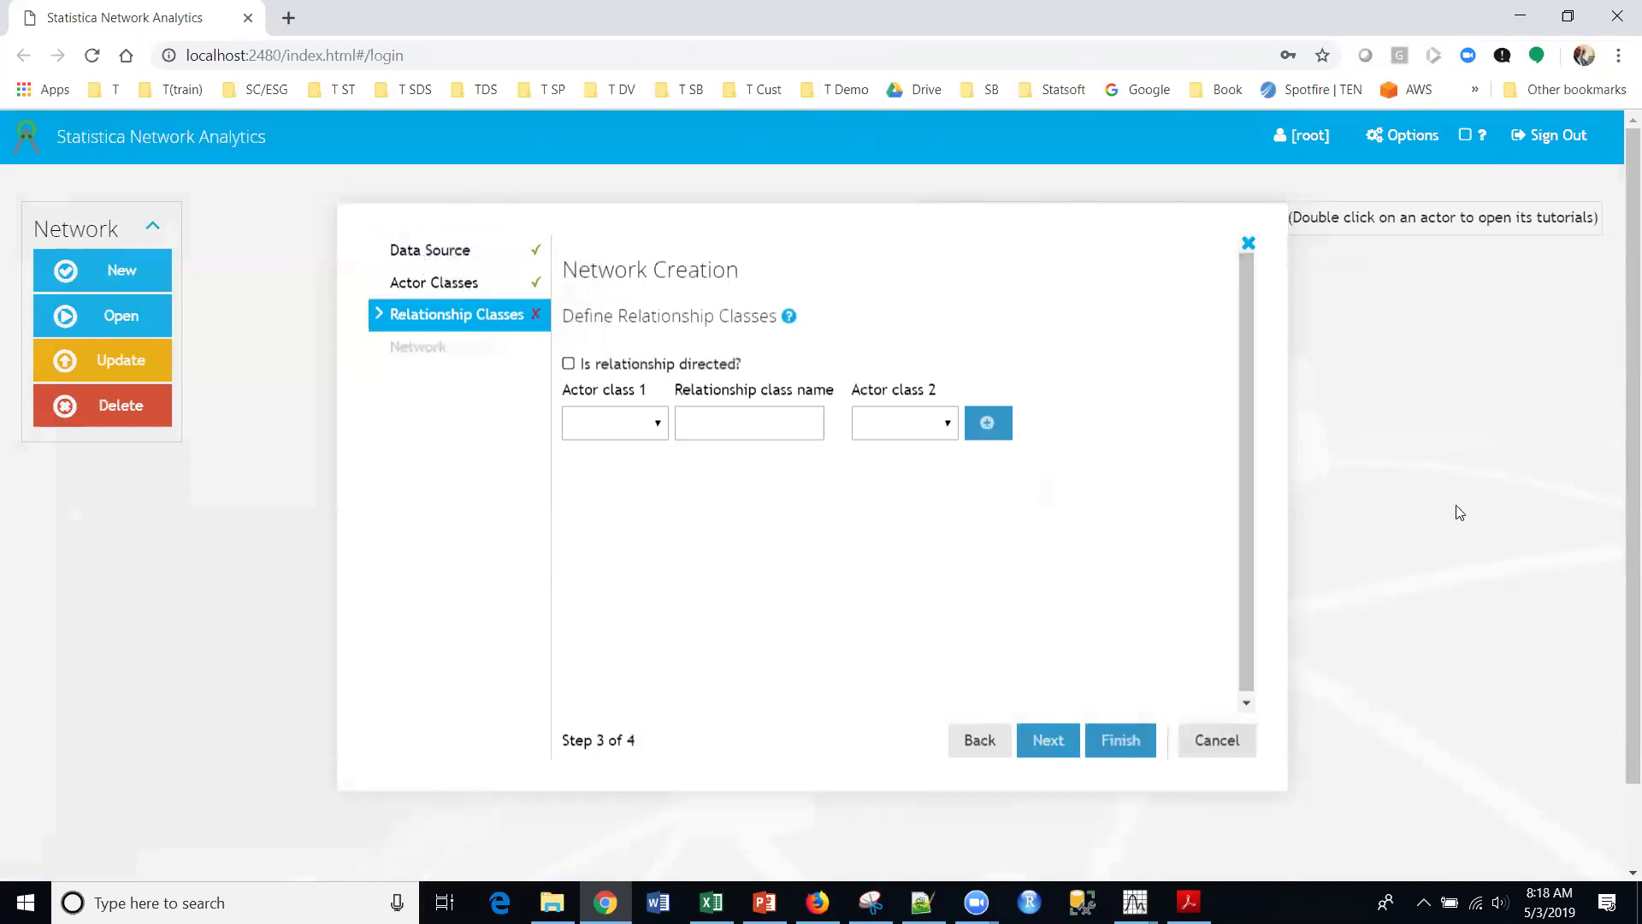
Add an undirected relationship class named Eats_at linking the Customer actor class to the Restaurant actor class
key("alt+Tab")
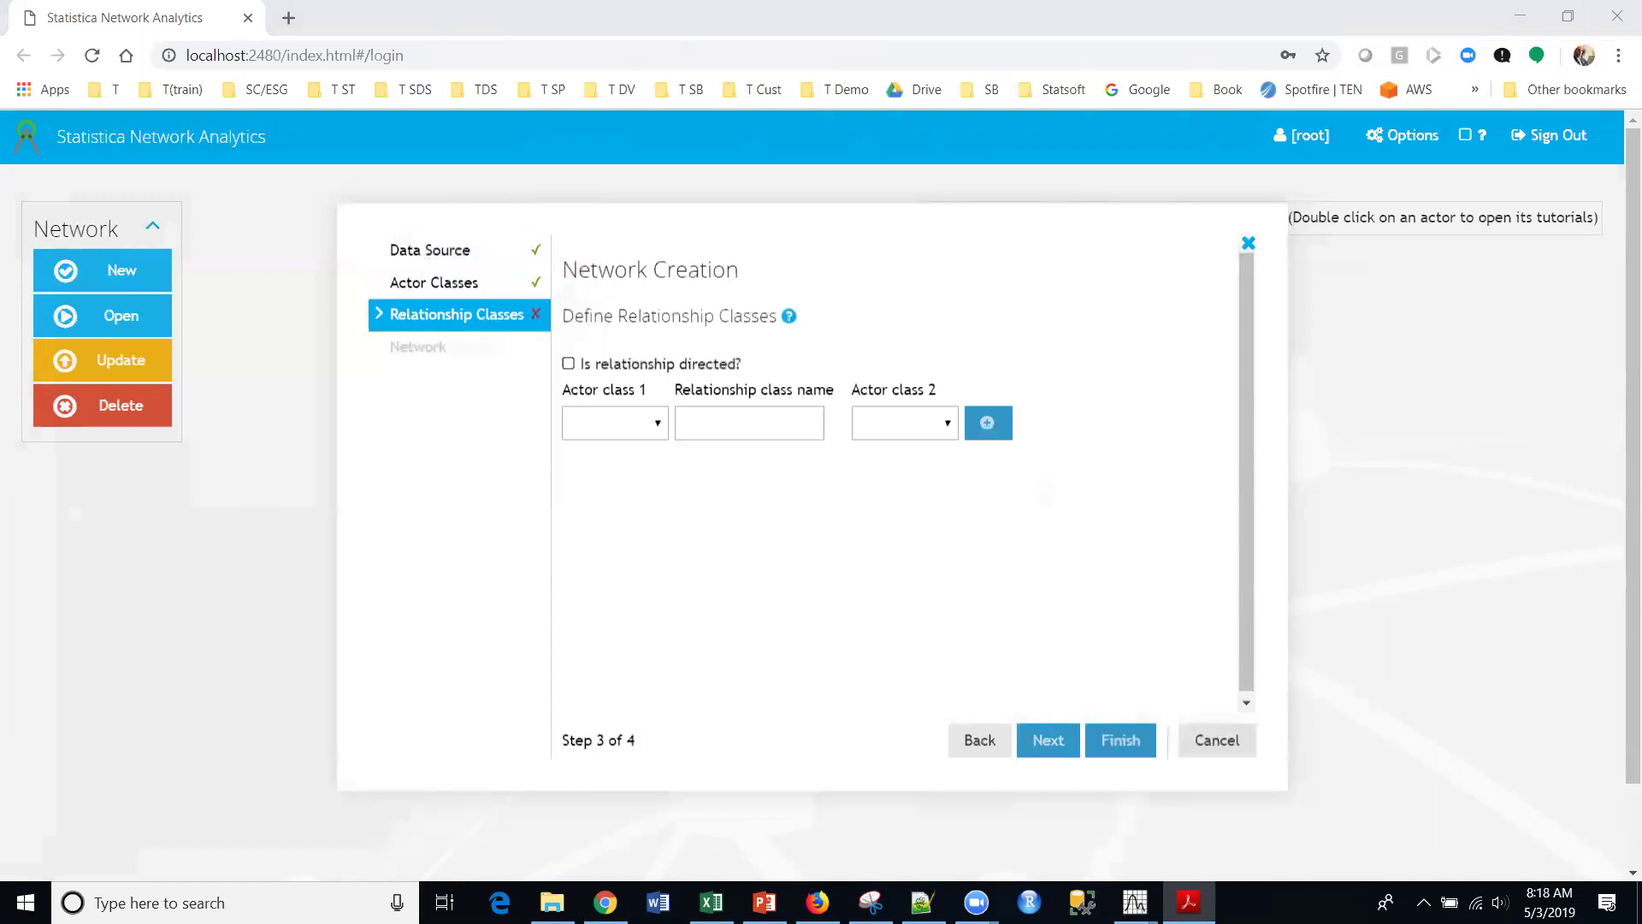
left_click(642, 424)
left_click(634, 468)
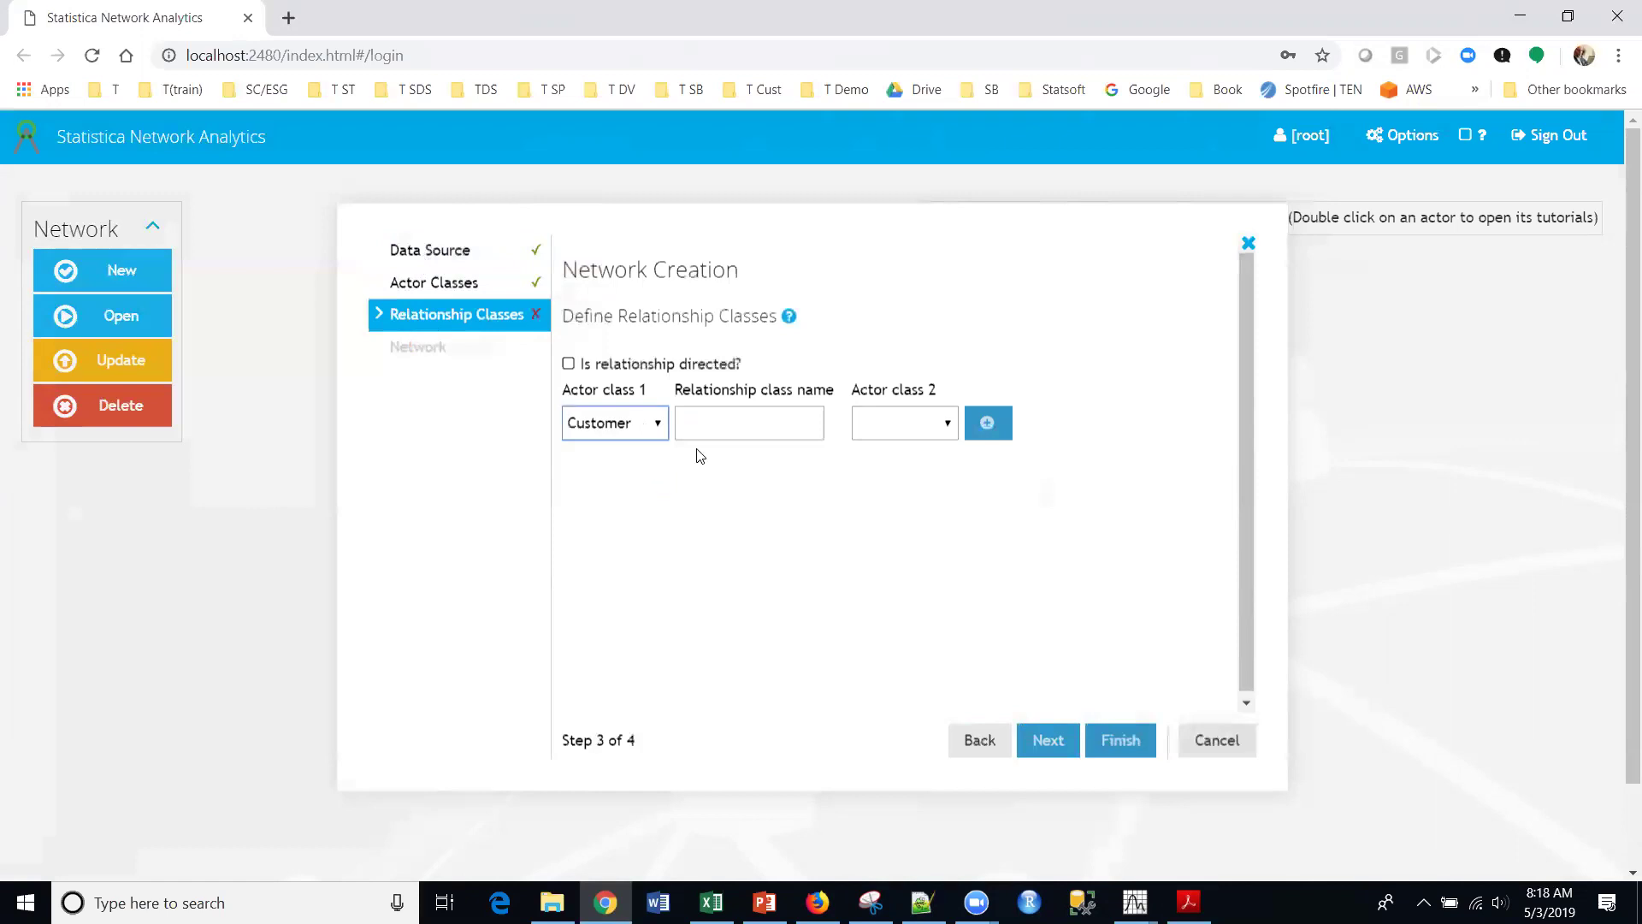
left_click(751, 423)
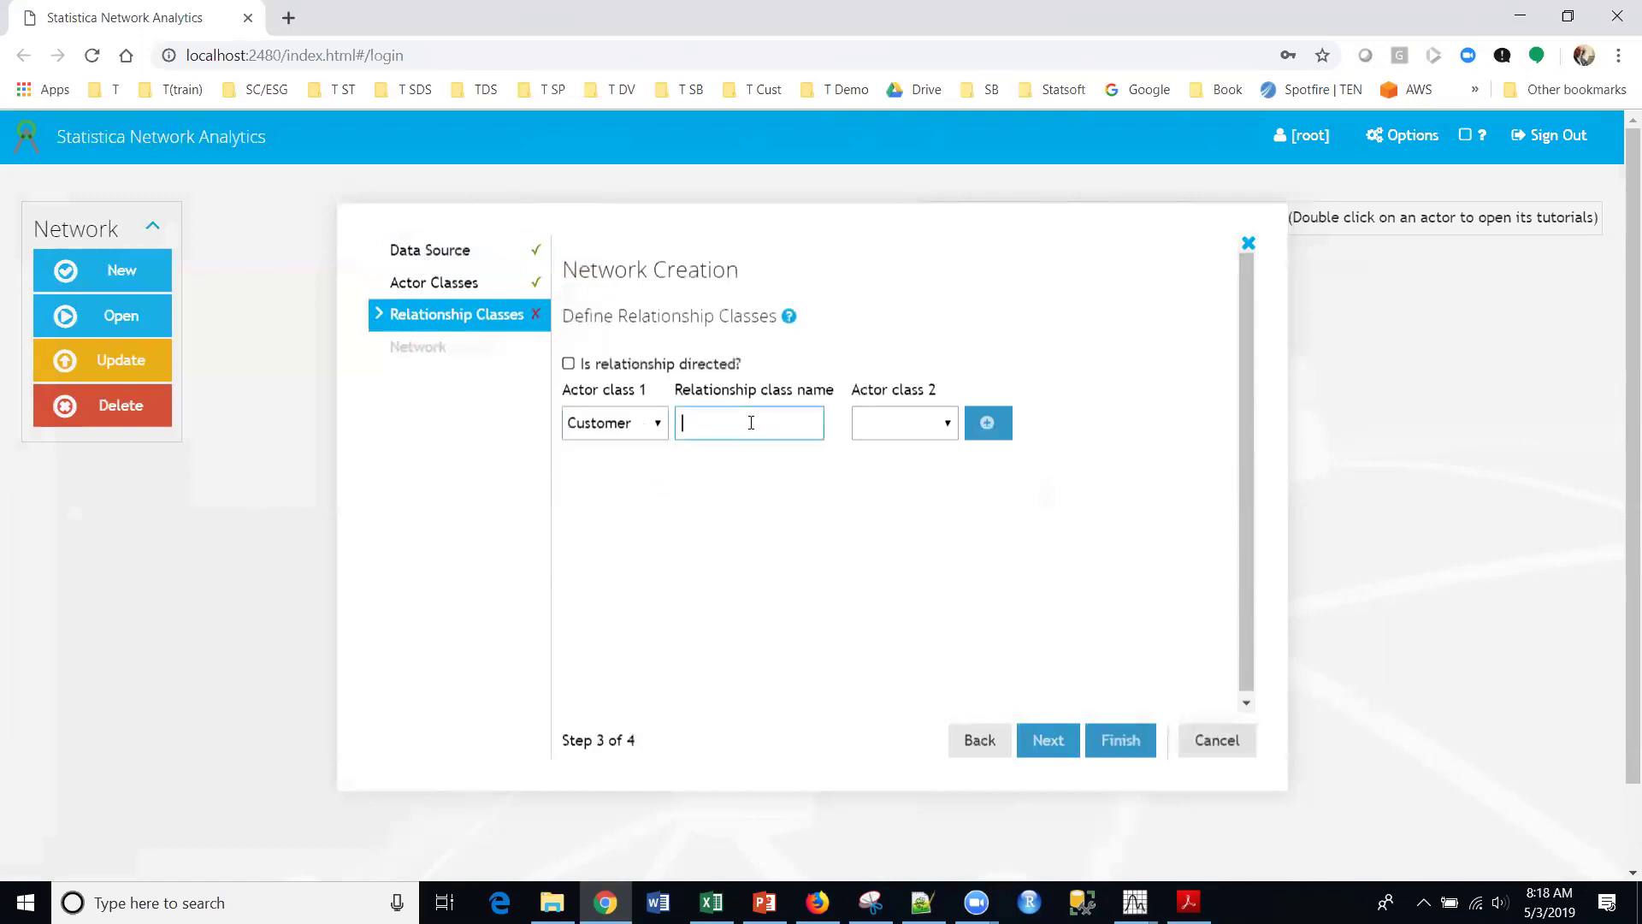
type("Eats_At")
key("BackSpace")
key("BackSpace")
type("at")
left_click(904, 427)
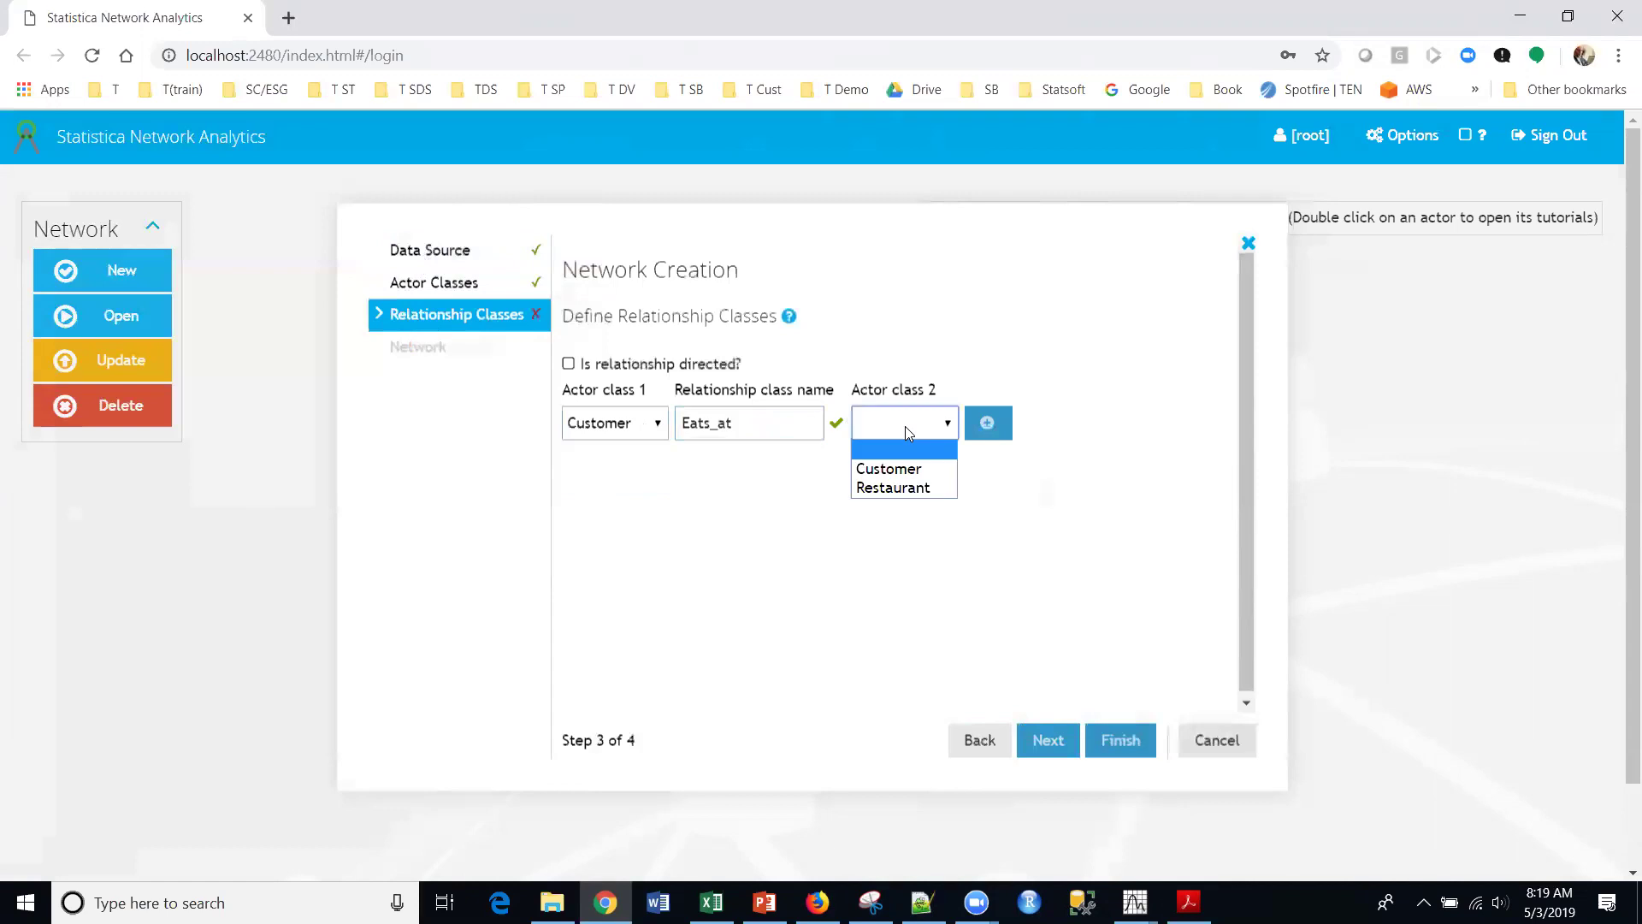
left_click(907, 490)
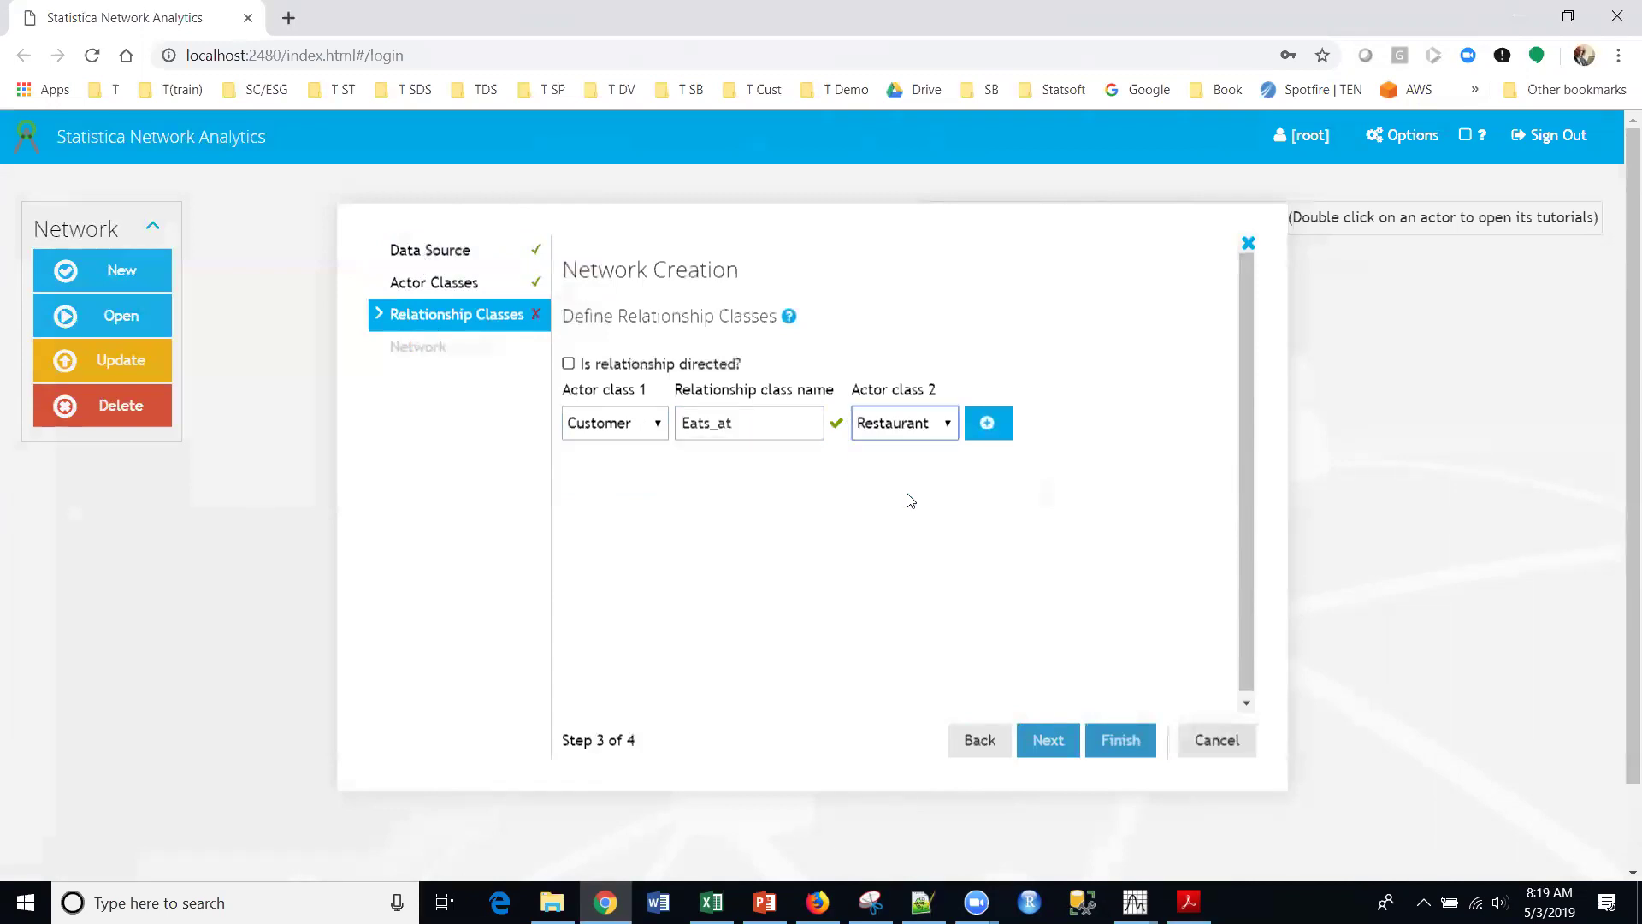
left_click(987, 423)
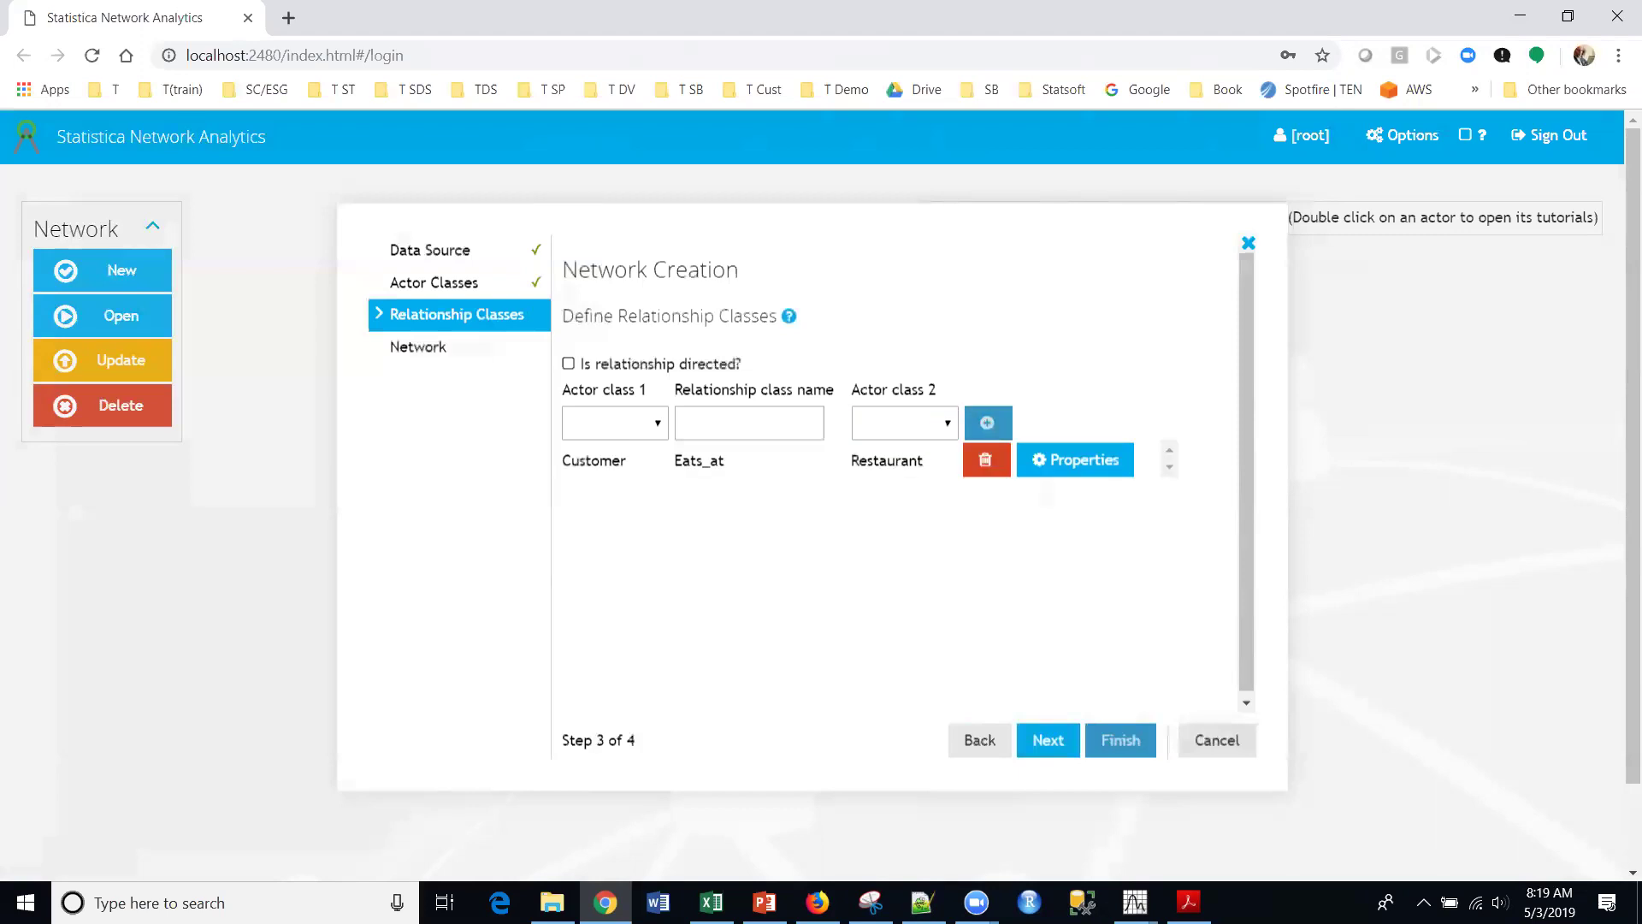
Add a Rating property with data type integer to the Eats_at relationship class and save its properties
key("alt+Tab")
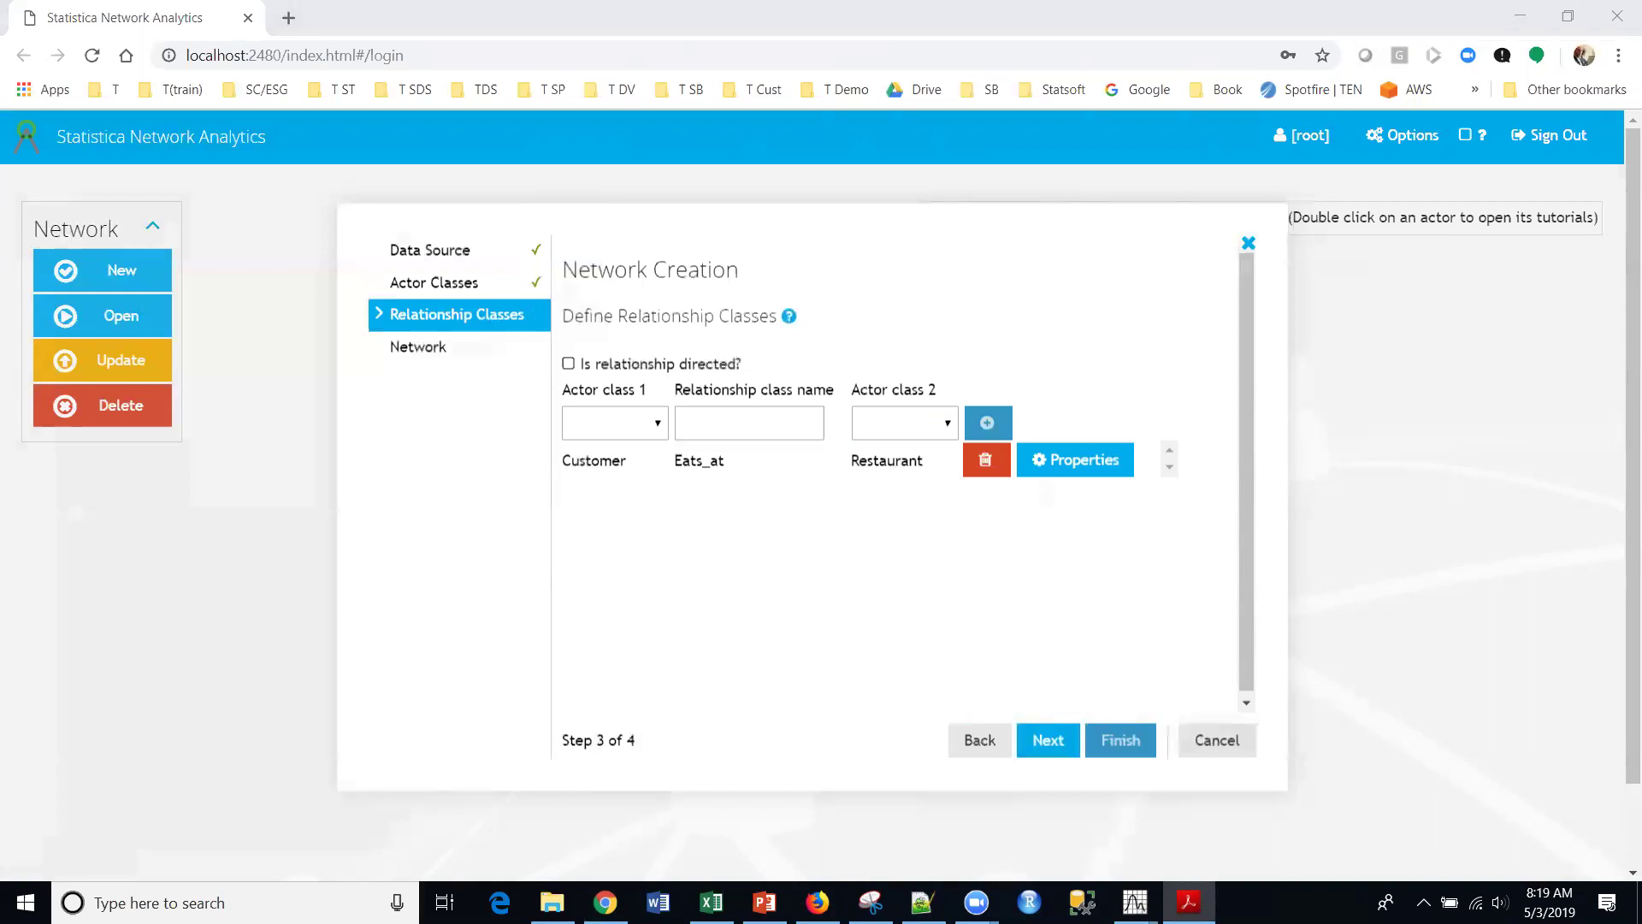
left_click(1082, 463)
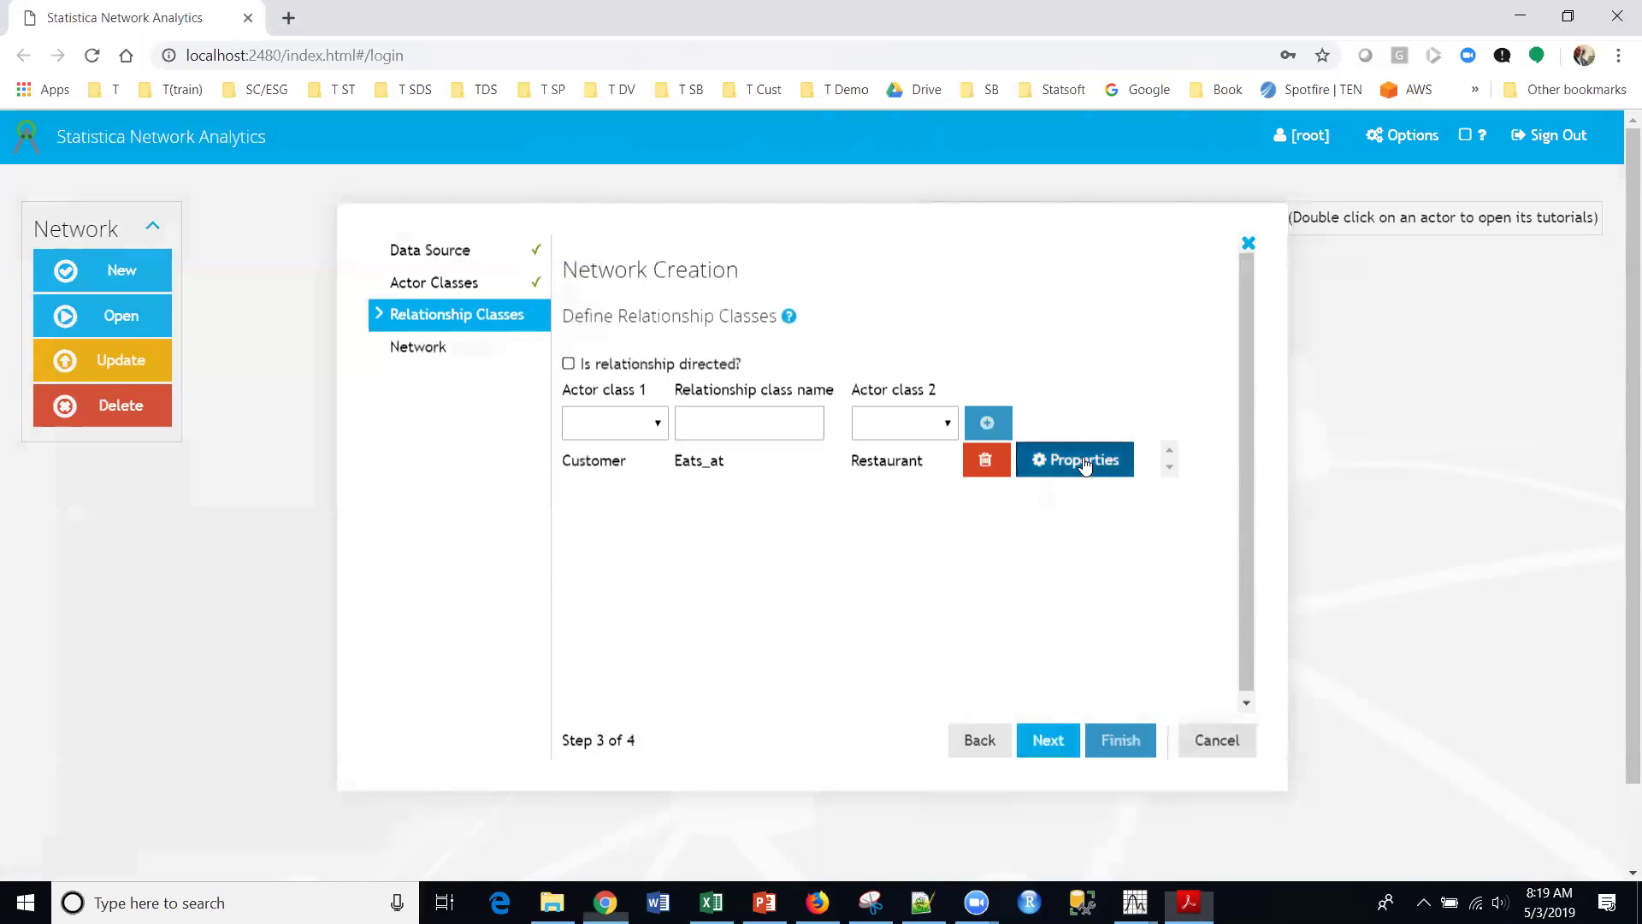
left_click(772, 392)
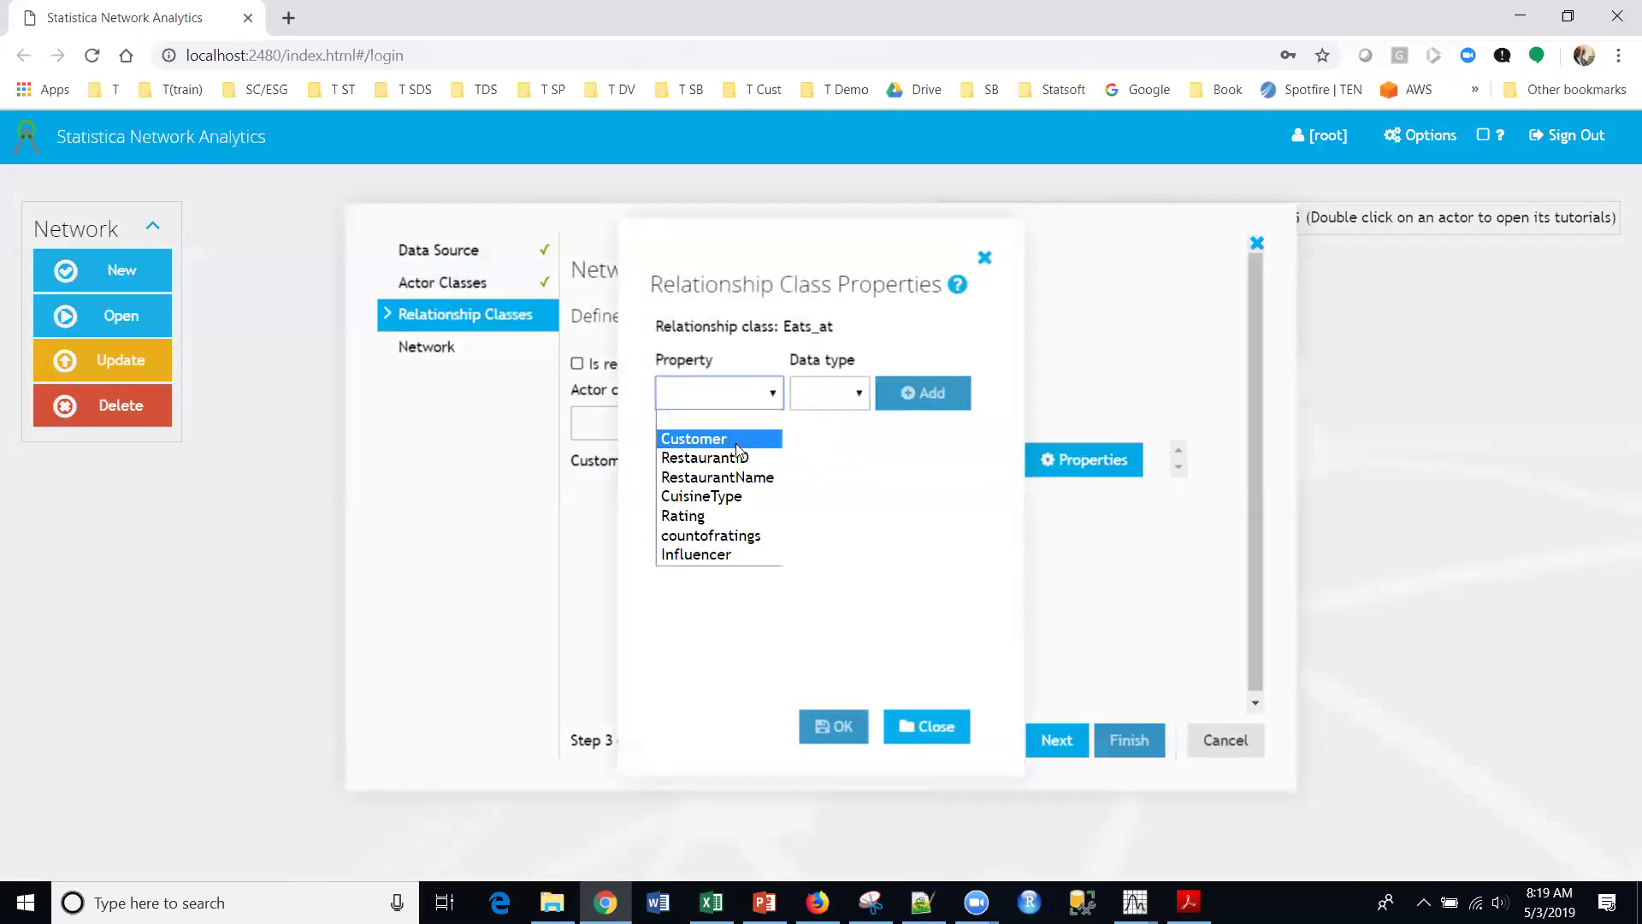
left_click(726, 516)
left_click(830, 400)
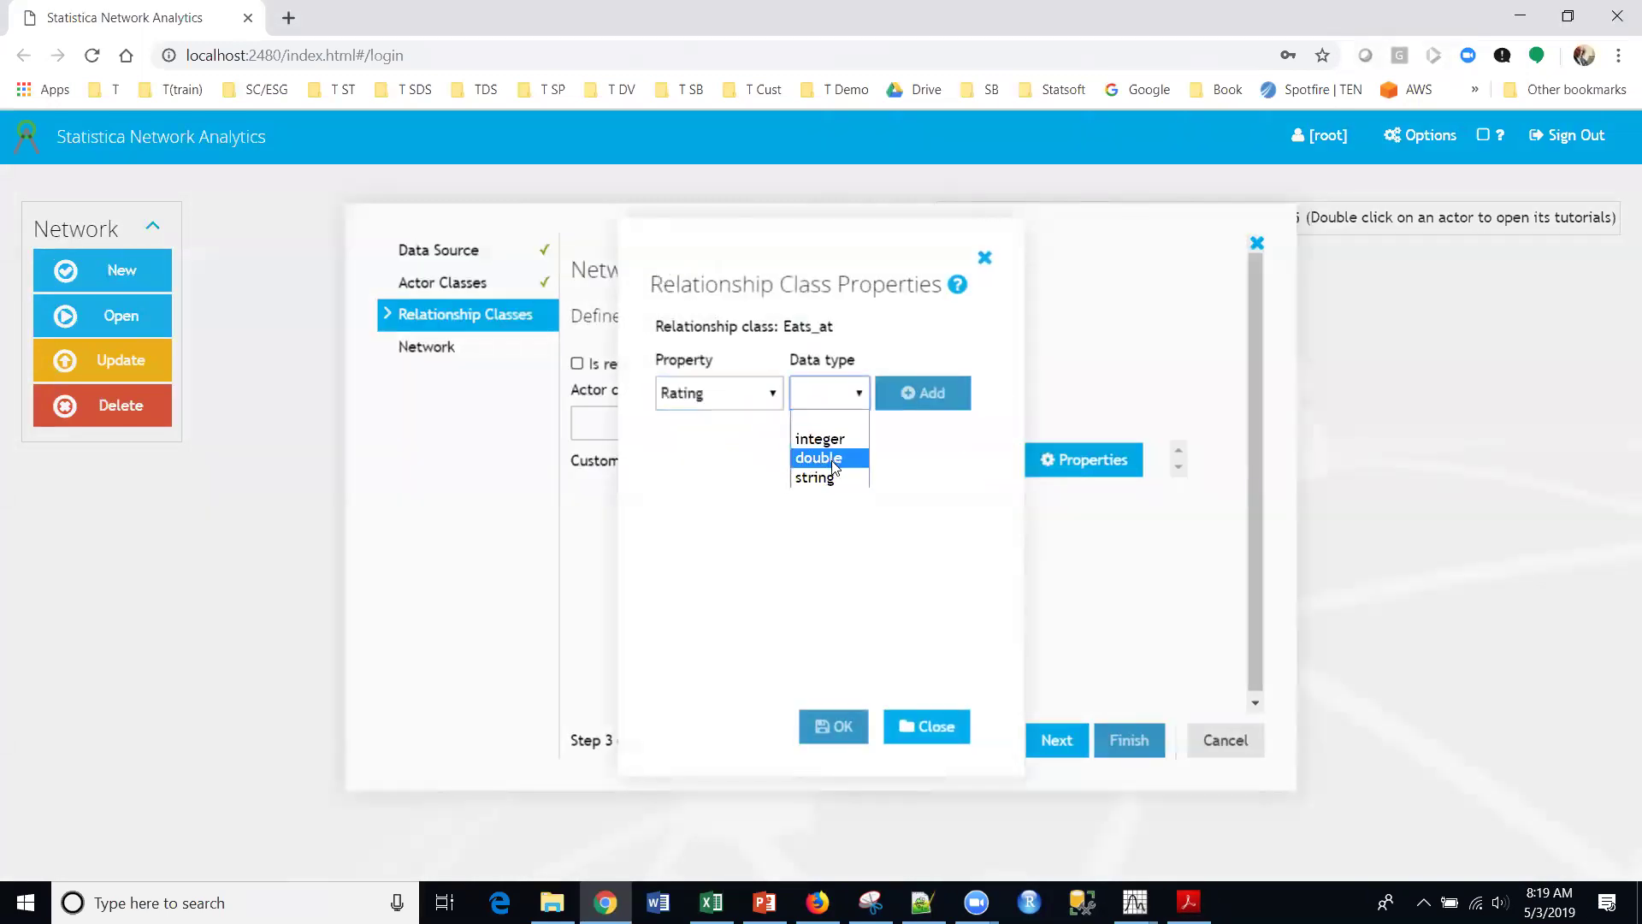
left_click(828, 439)
left_click(919, 395)
left_click(834, 726)
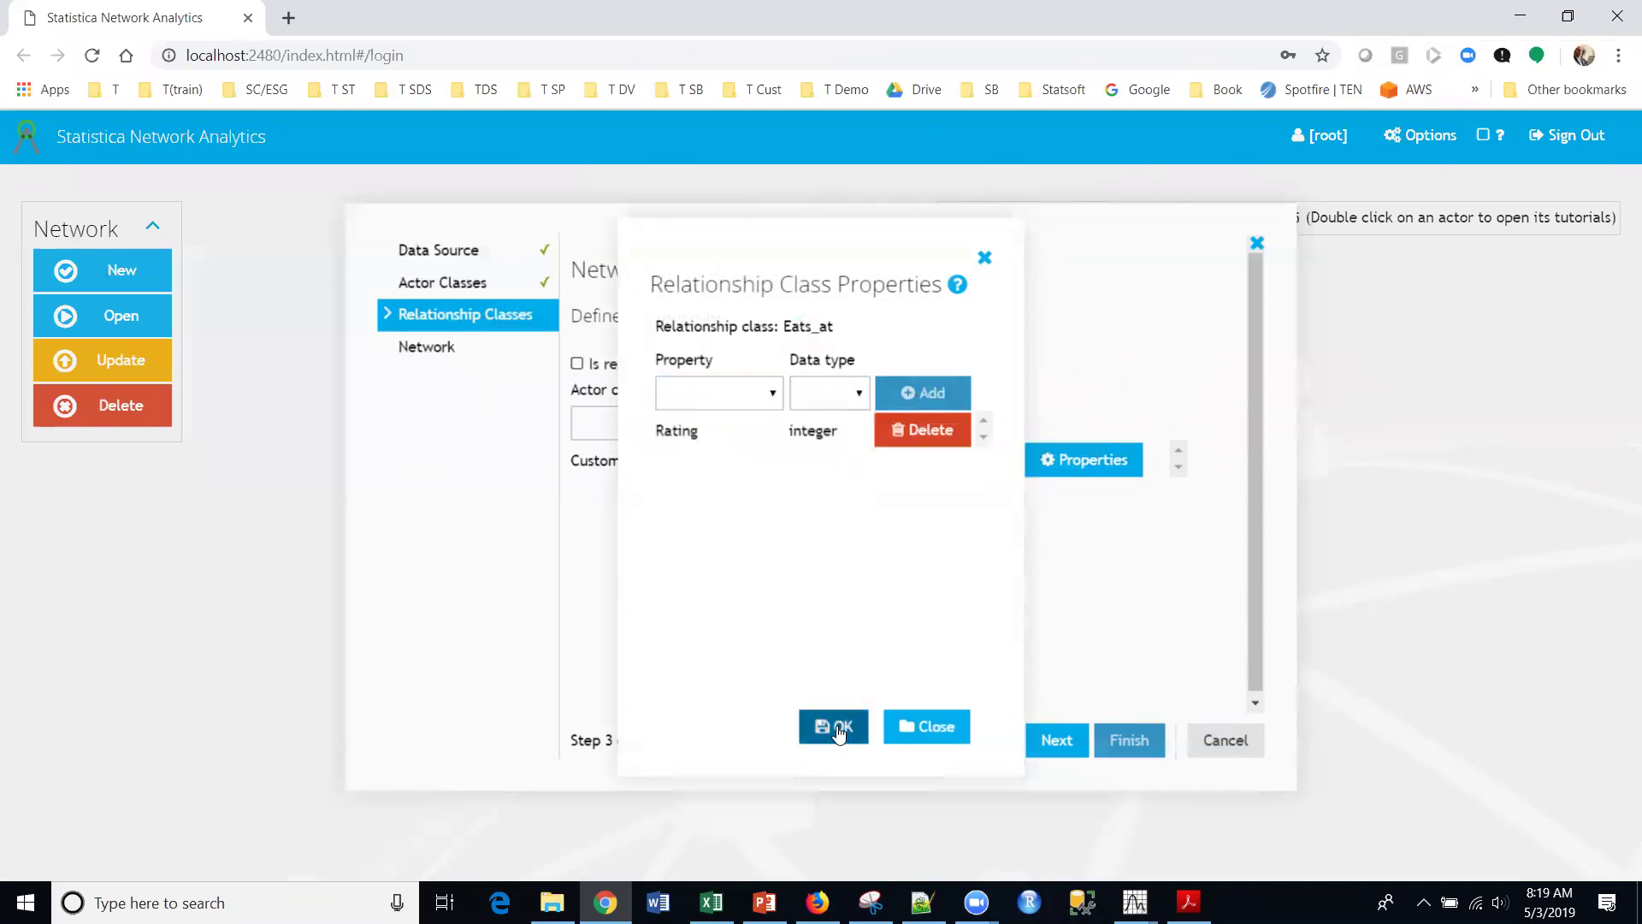
key("alt+Tab")
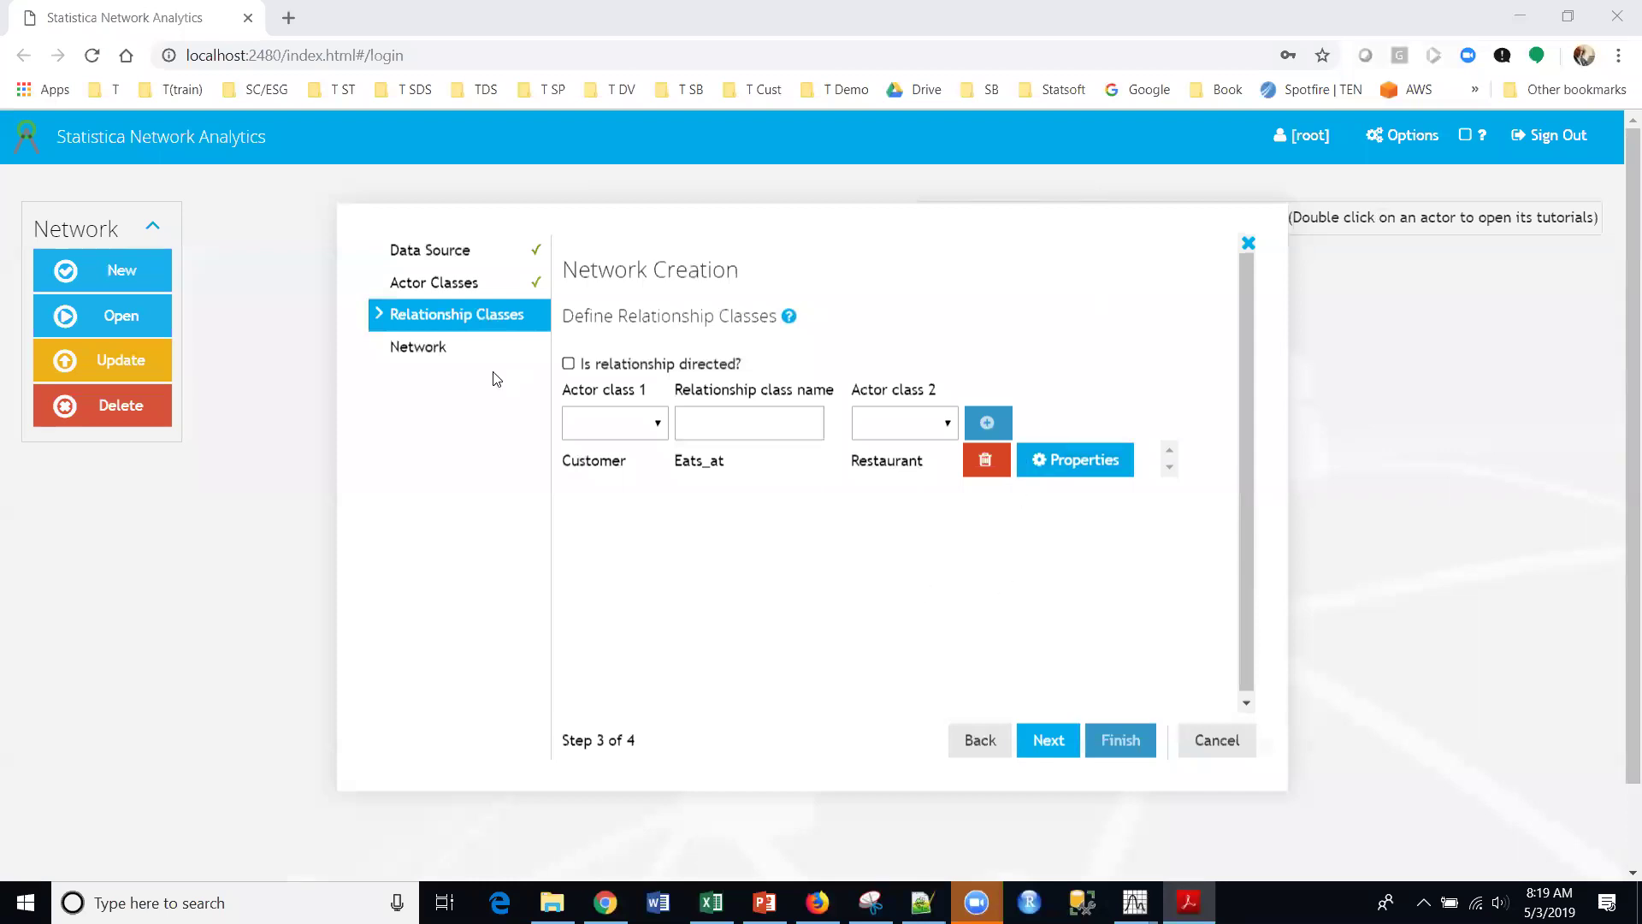
Proceed to the network definition, turn off creating the network as a remote one, and name it RestaurantInfluencers
left_click(1053, 740)
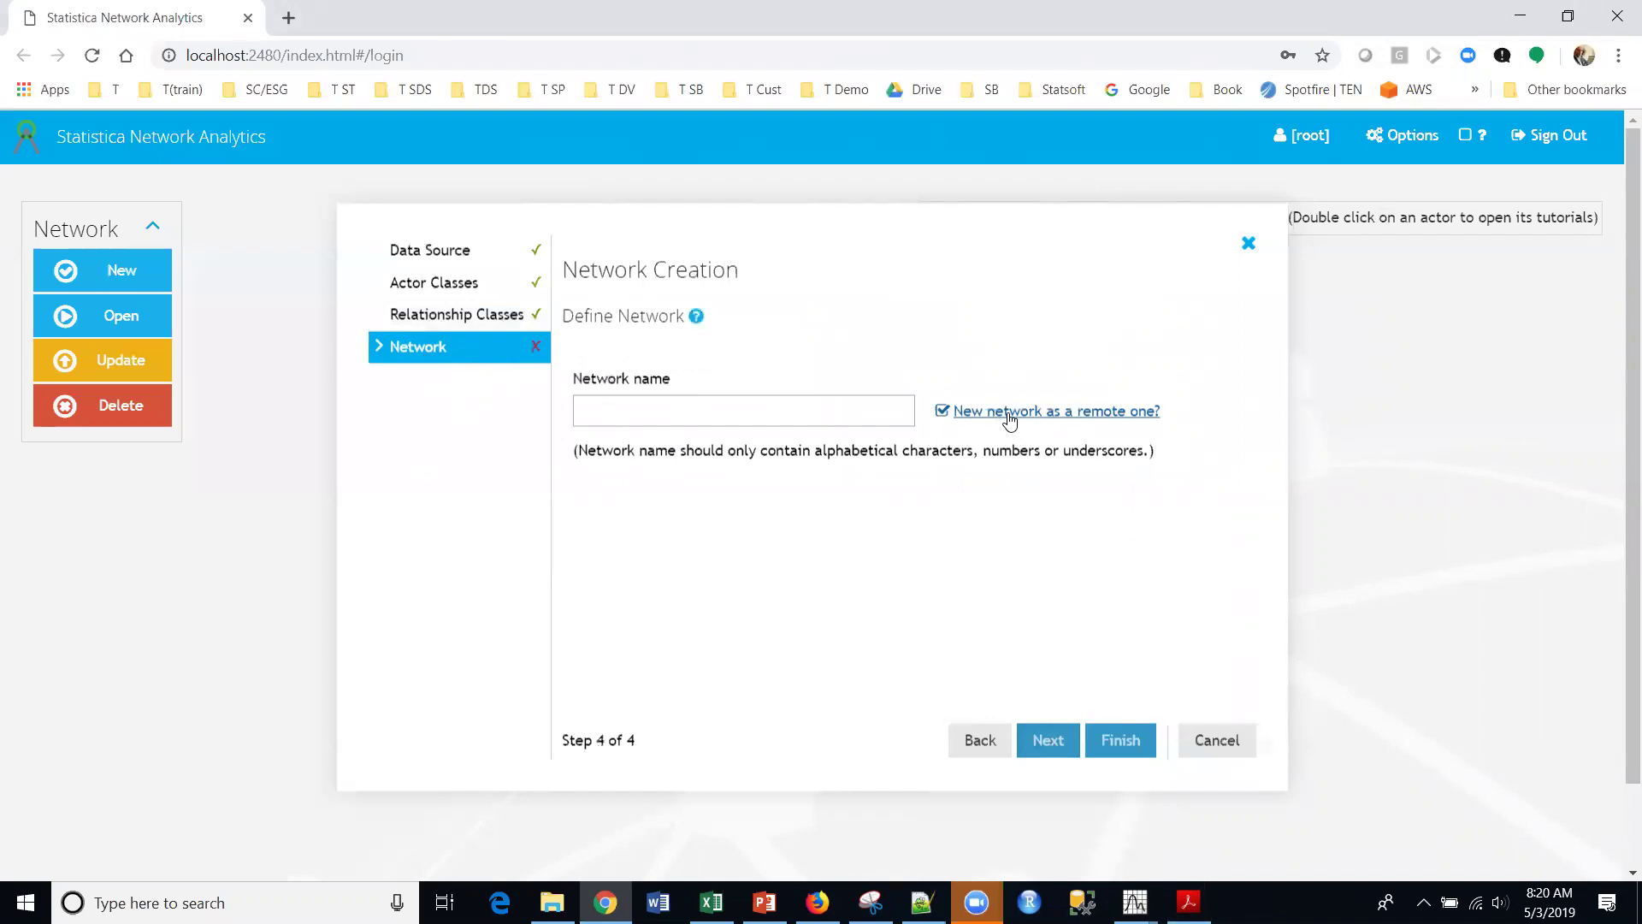
left_click(943, 411)
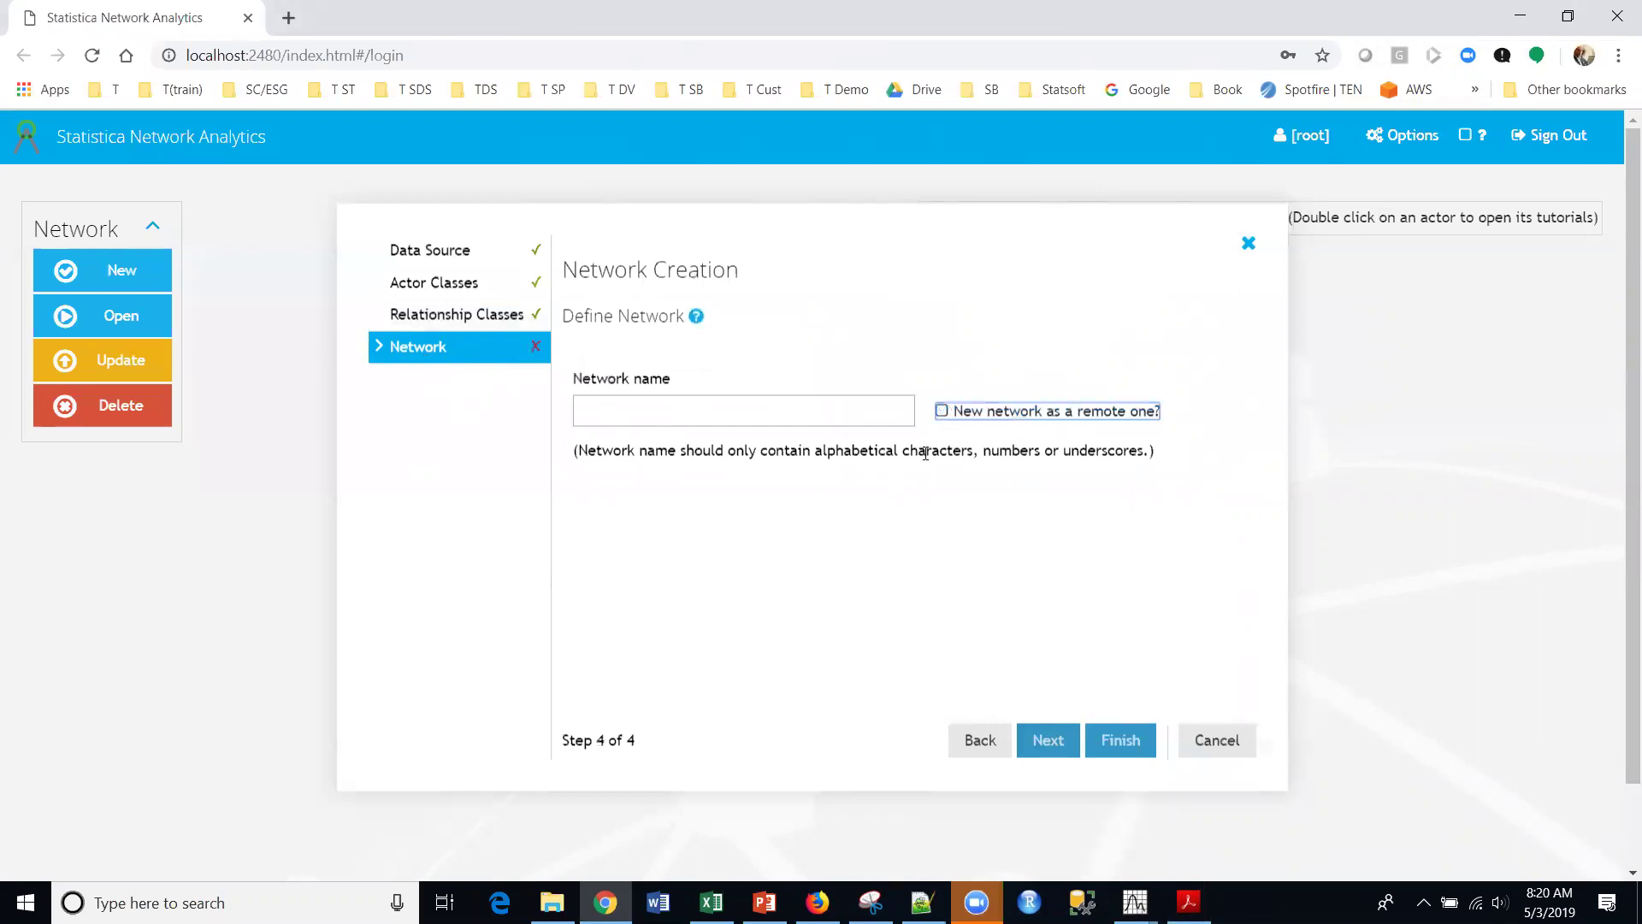
left_click(743, 412)
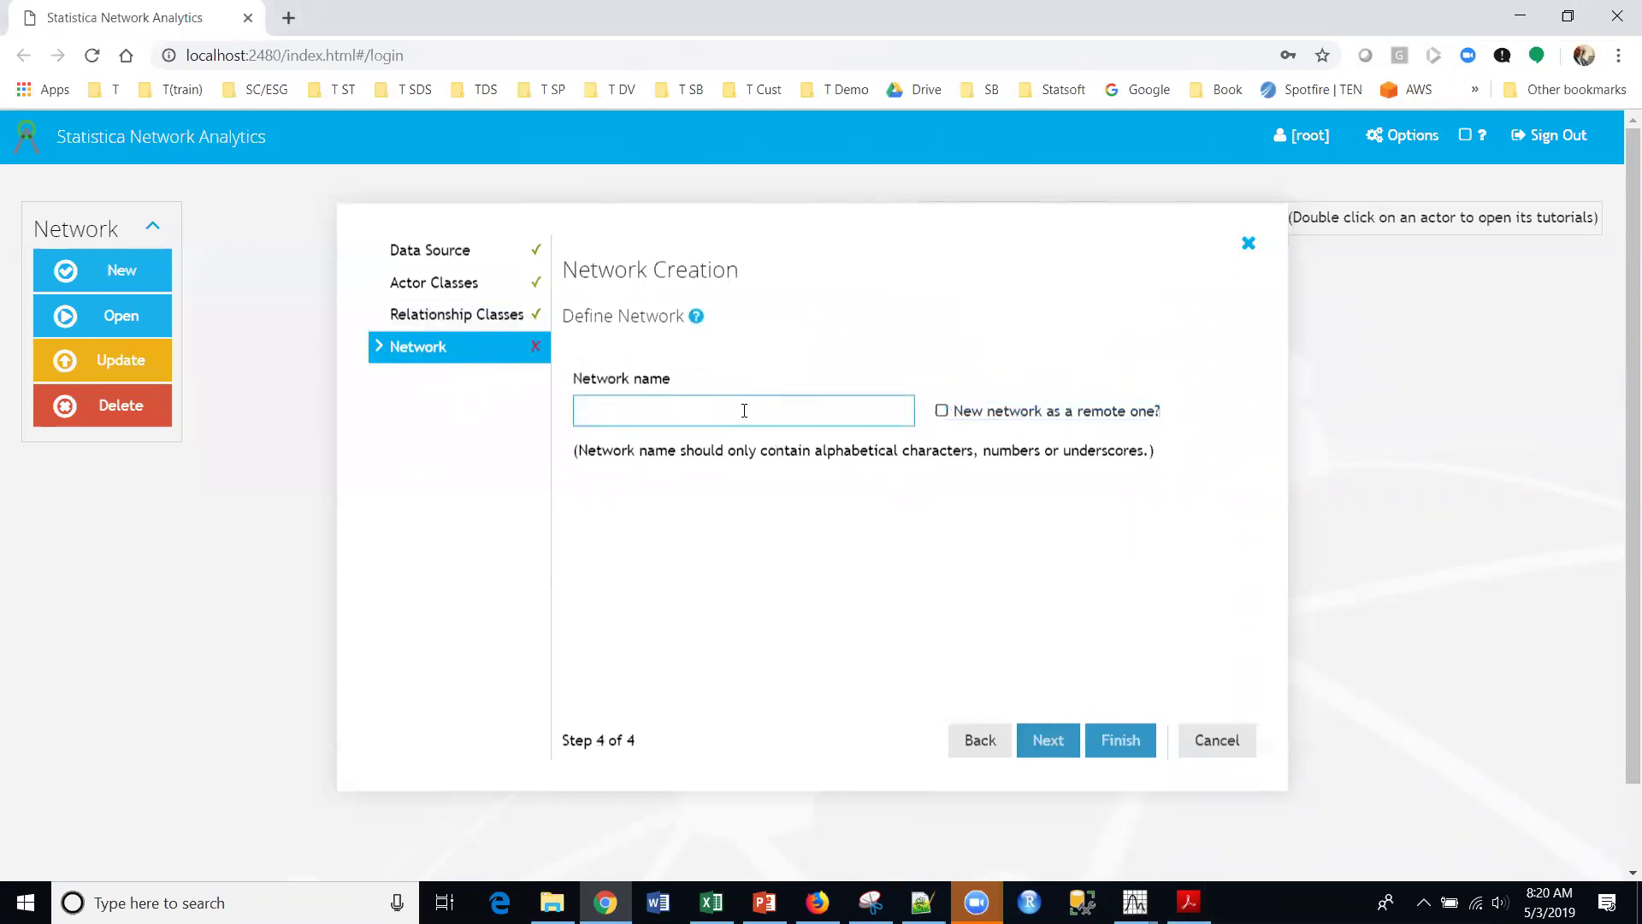
type("Restau")
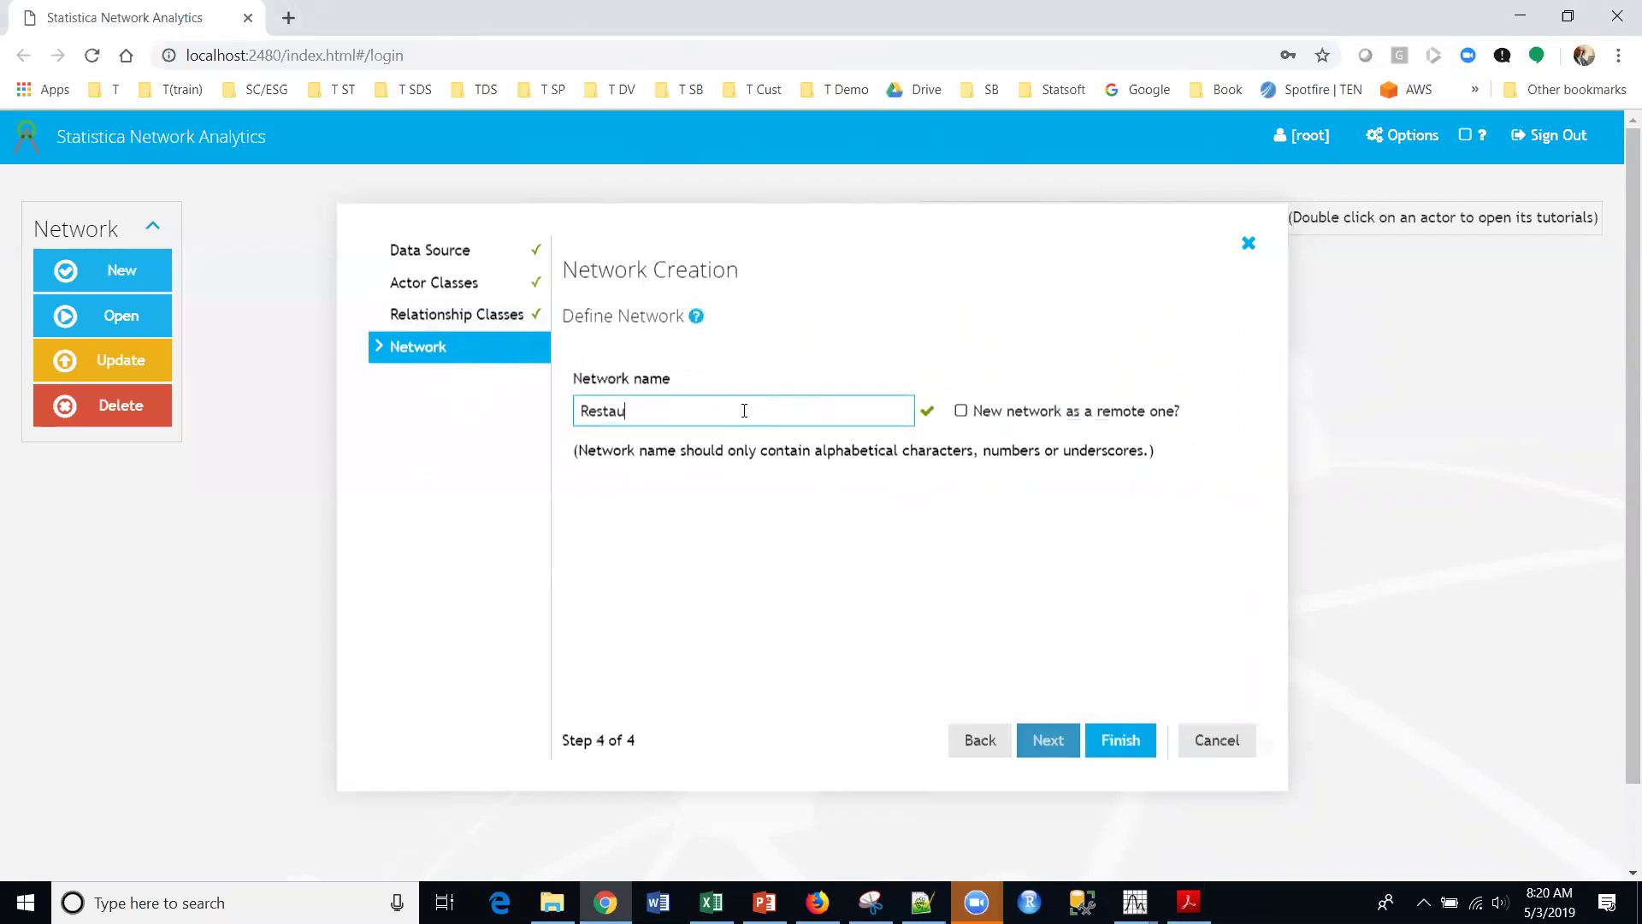
type("rant ")
type("nfluencers")
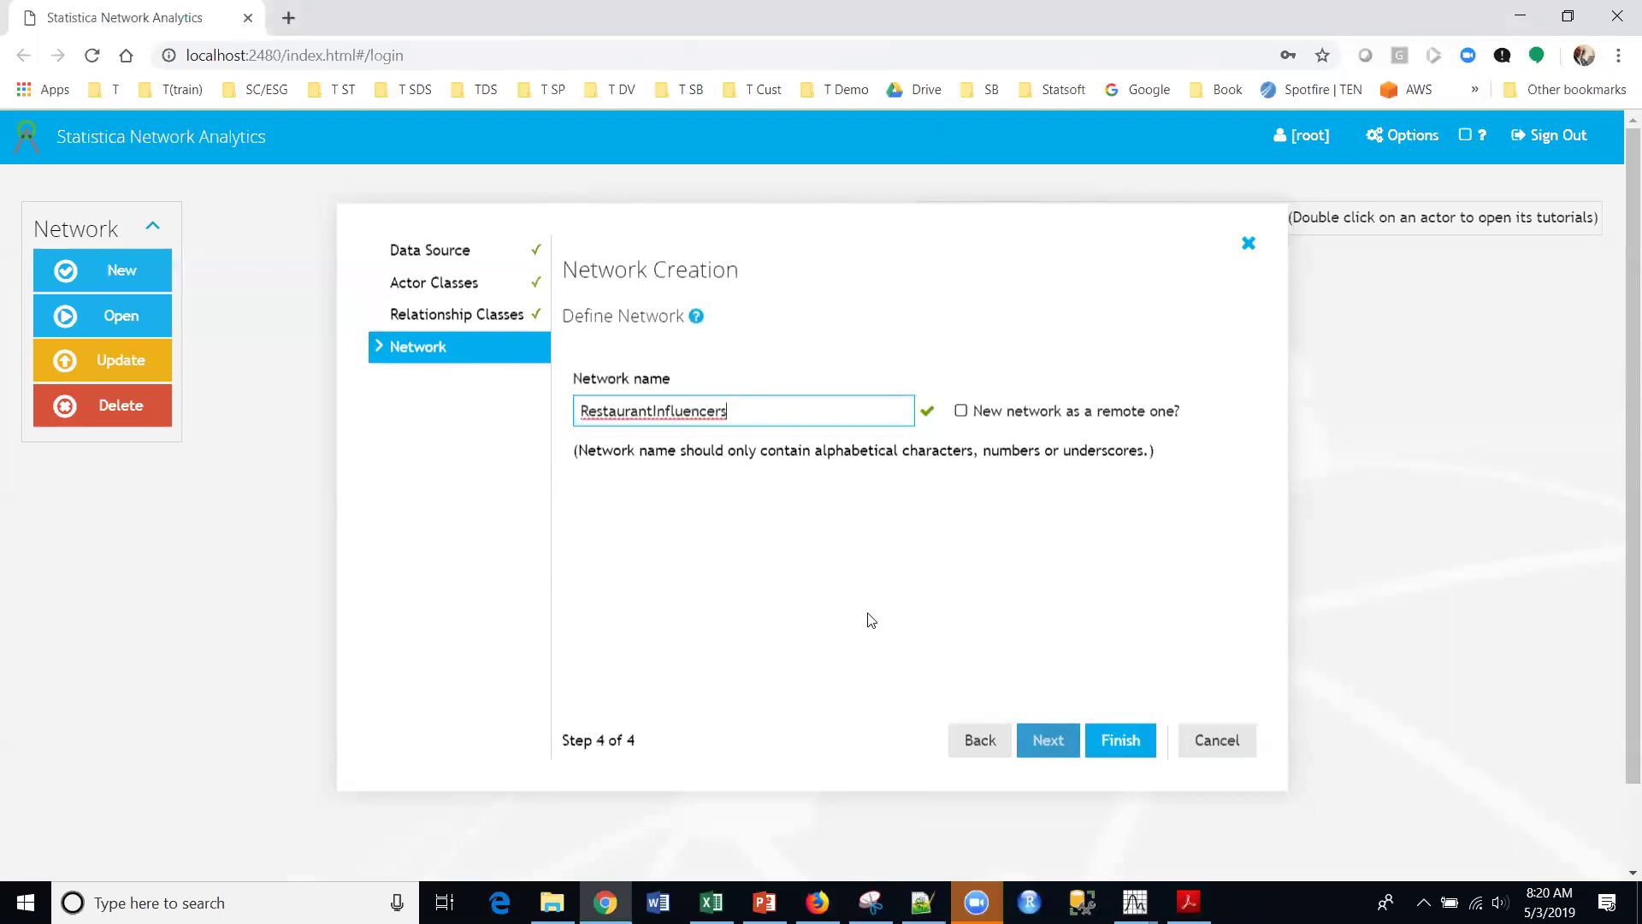
Finish creating the network, then set the graph's relationship length to 70 and relationship width to 0.2
left_click(1113, 745)
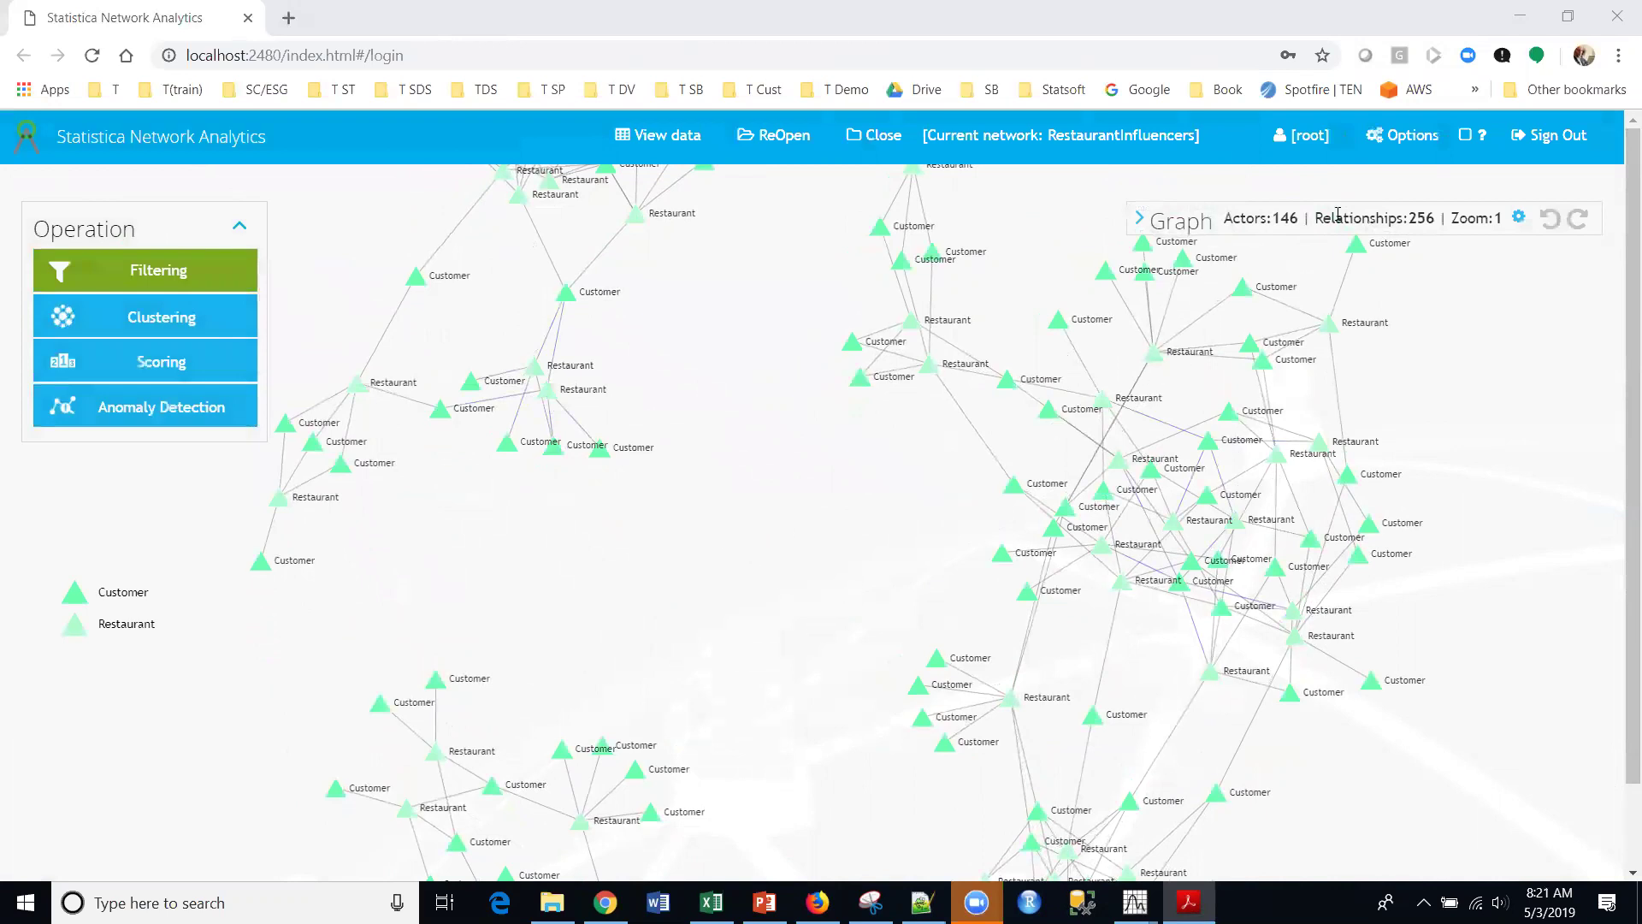
left_click(1518, 218)
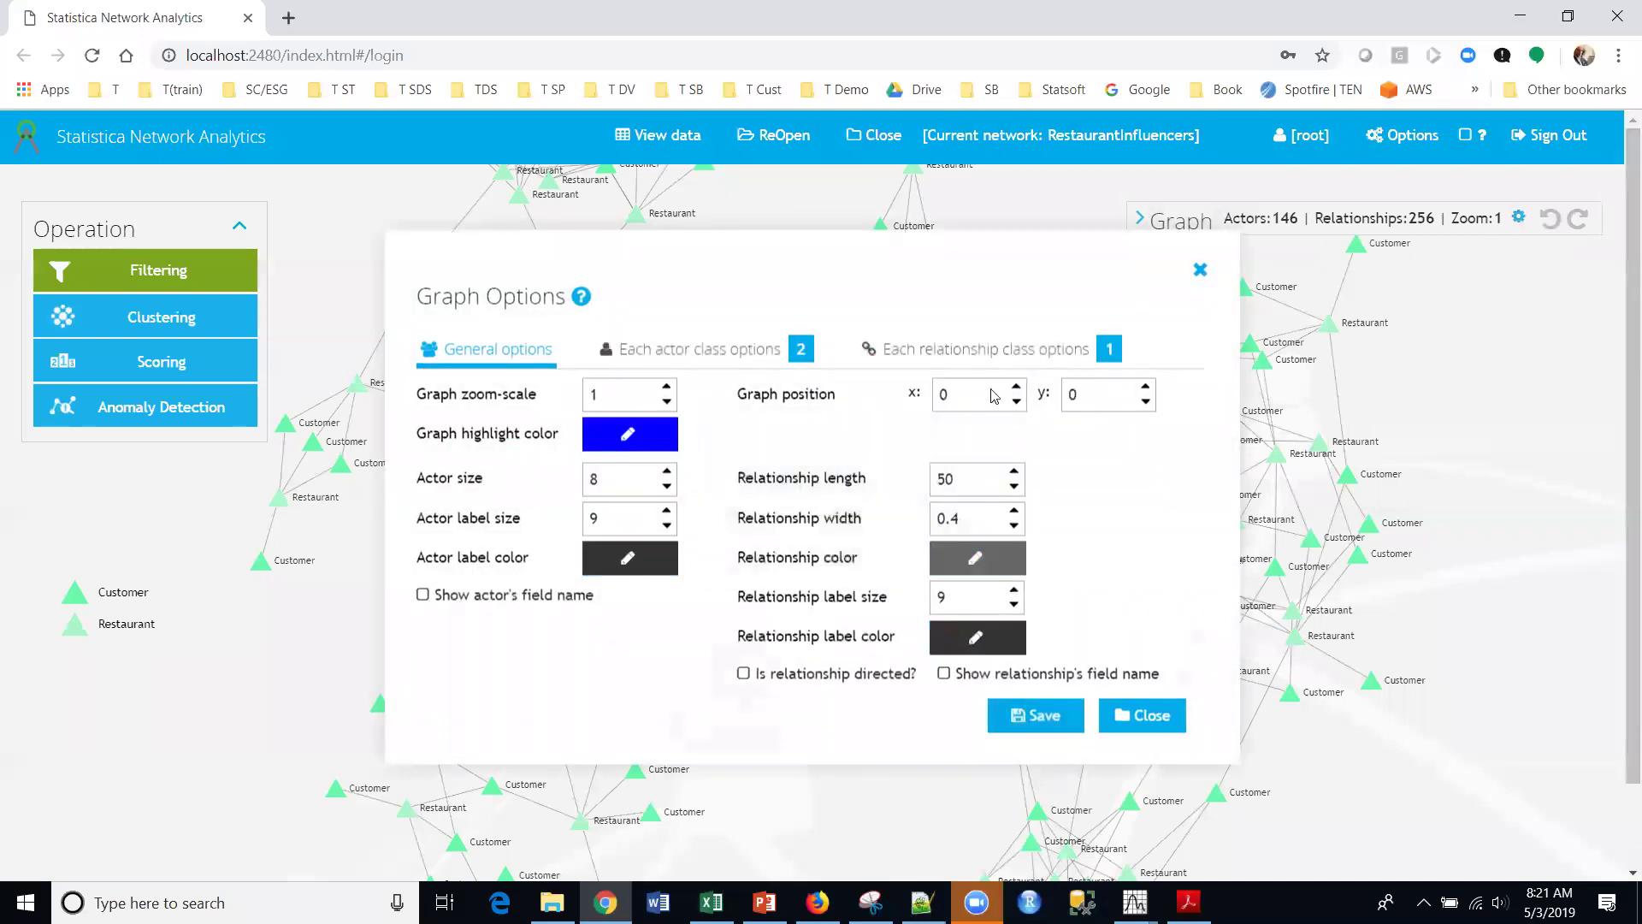
left_click_drag(966, 481, 926, 488)
type("70")
left_click(969, 519)
key("BackSpace")
type("2")
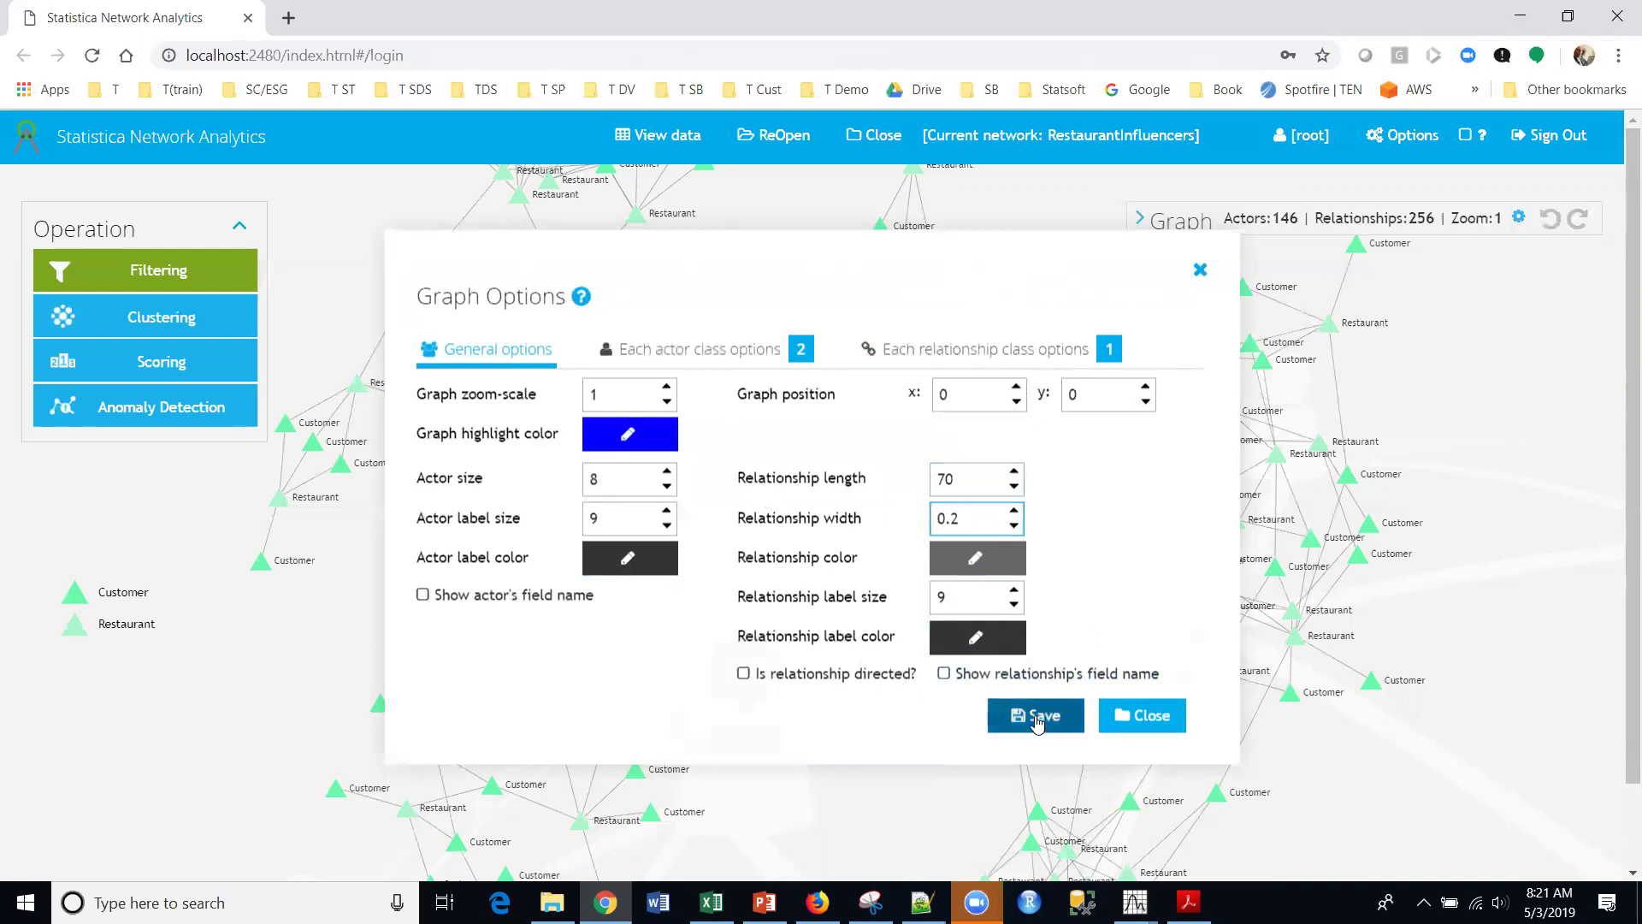
Reset the labels of both the Customer and Restaurant actor classes in the graph options
left_click(685, 353)
left_click(486, 352)
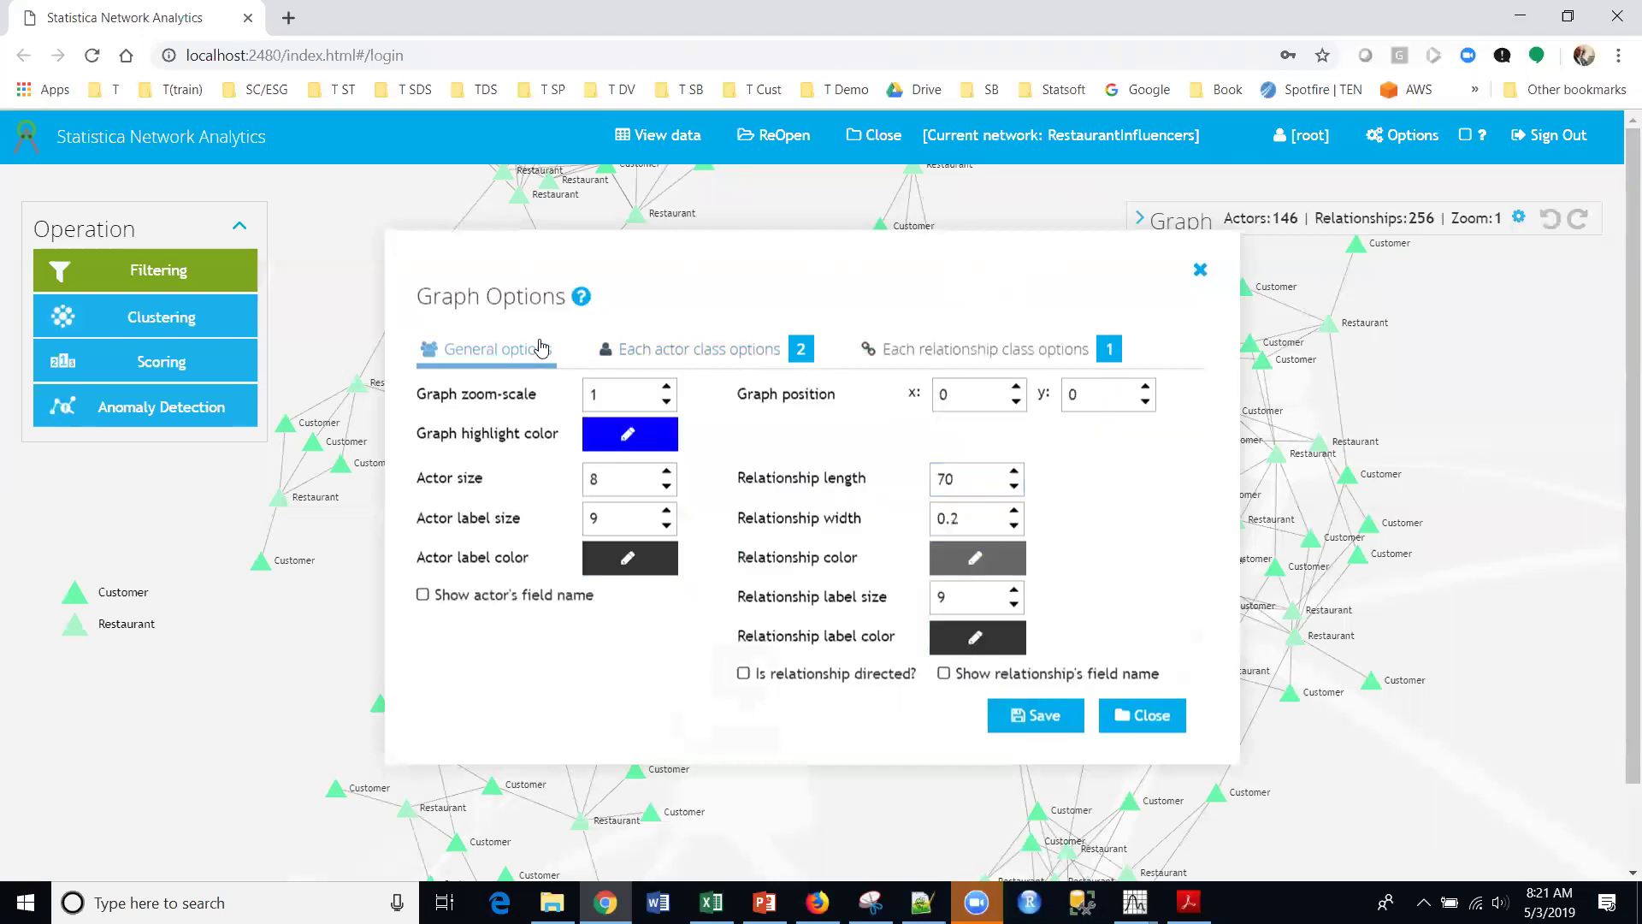
left_click(656, 349)
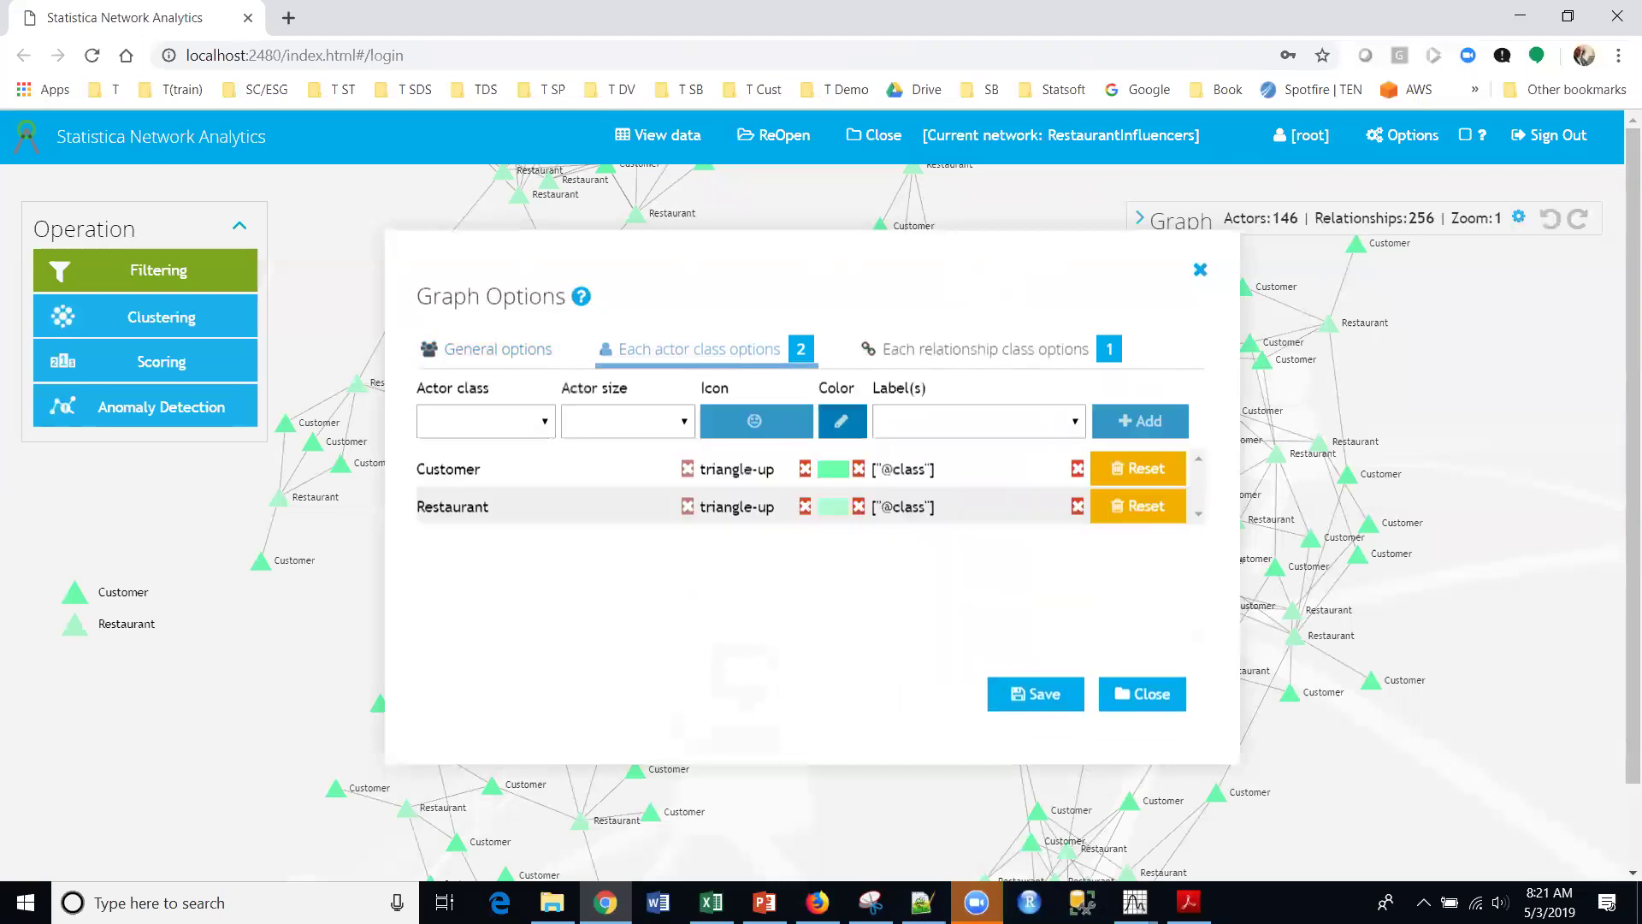
key("alt+Tab")
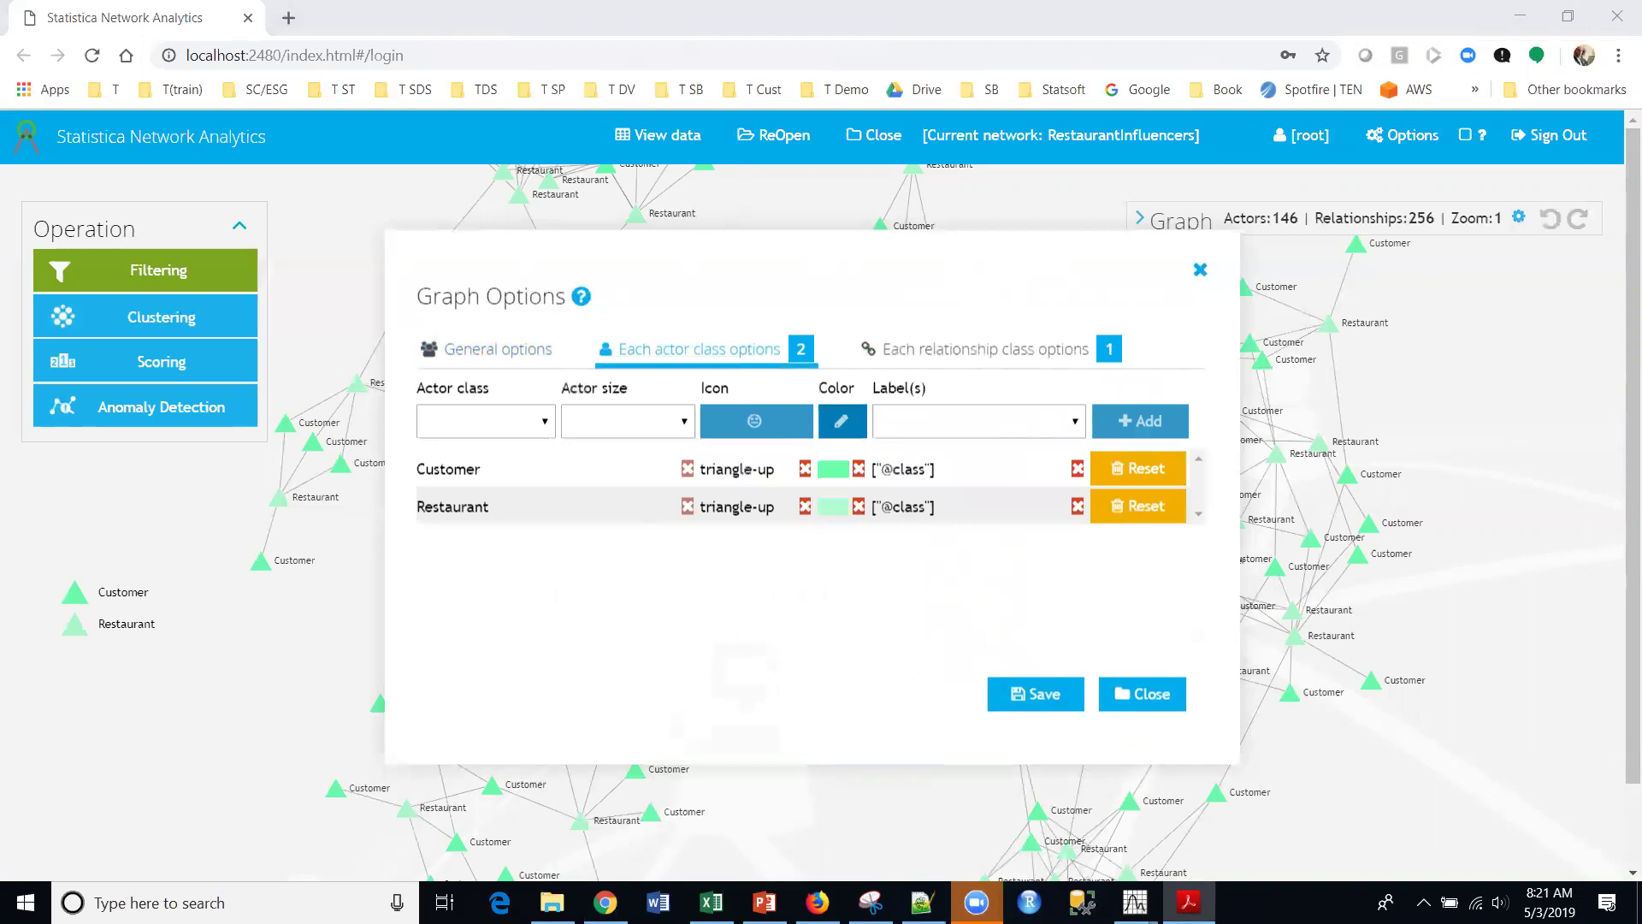
left_click(1077, 470)
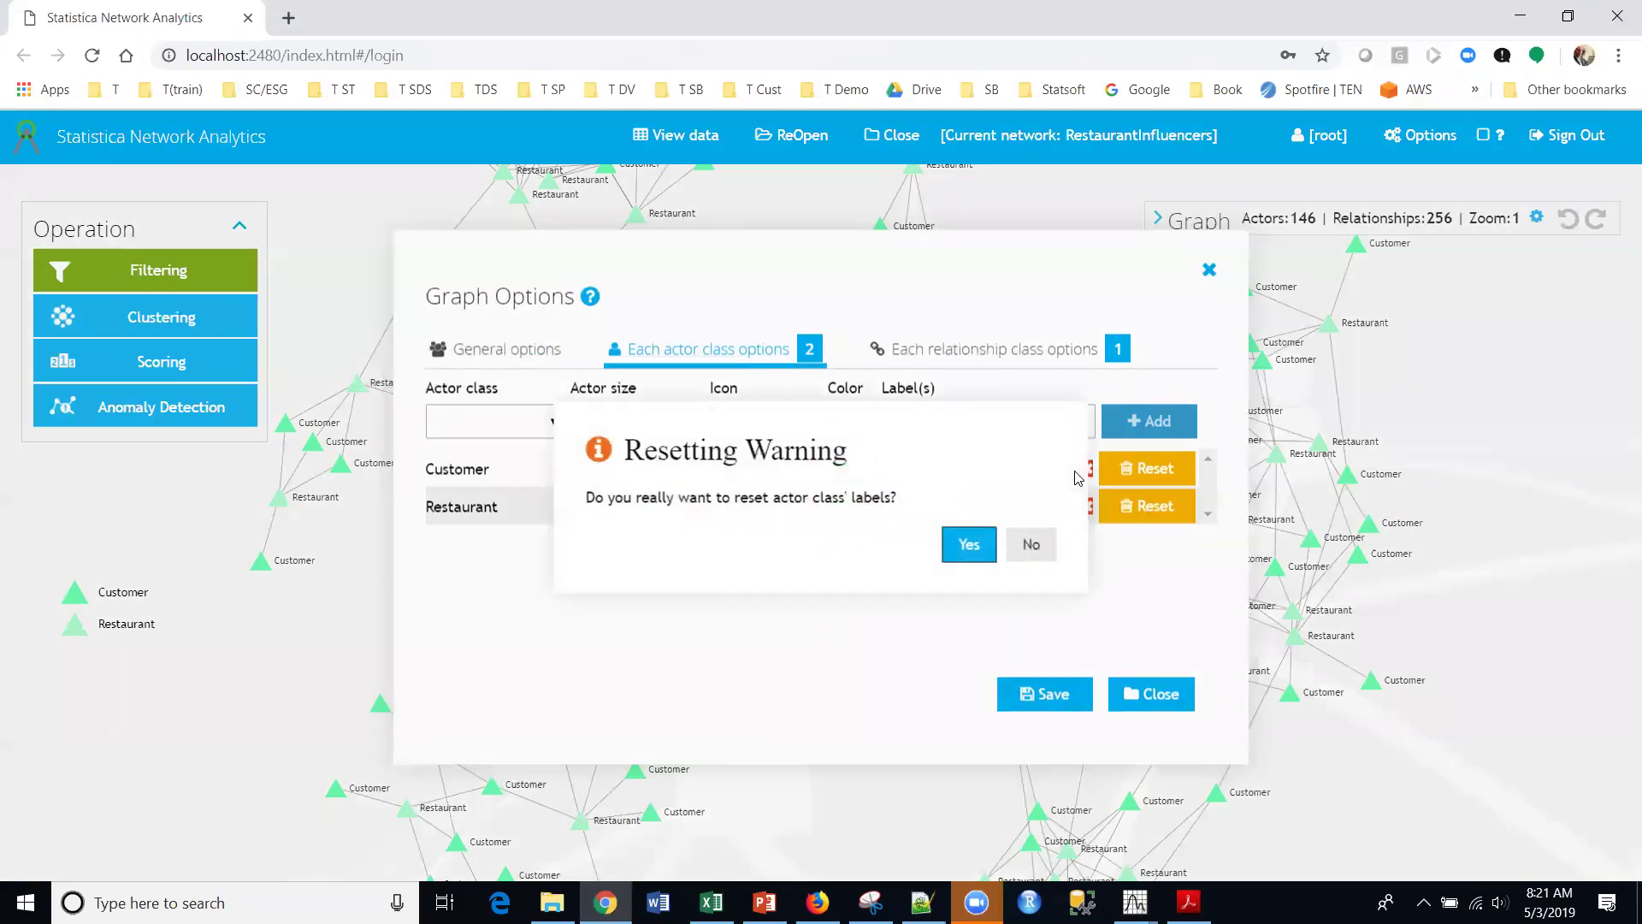
left_click(969, 544)
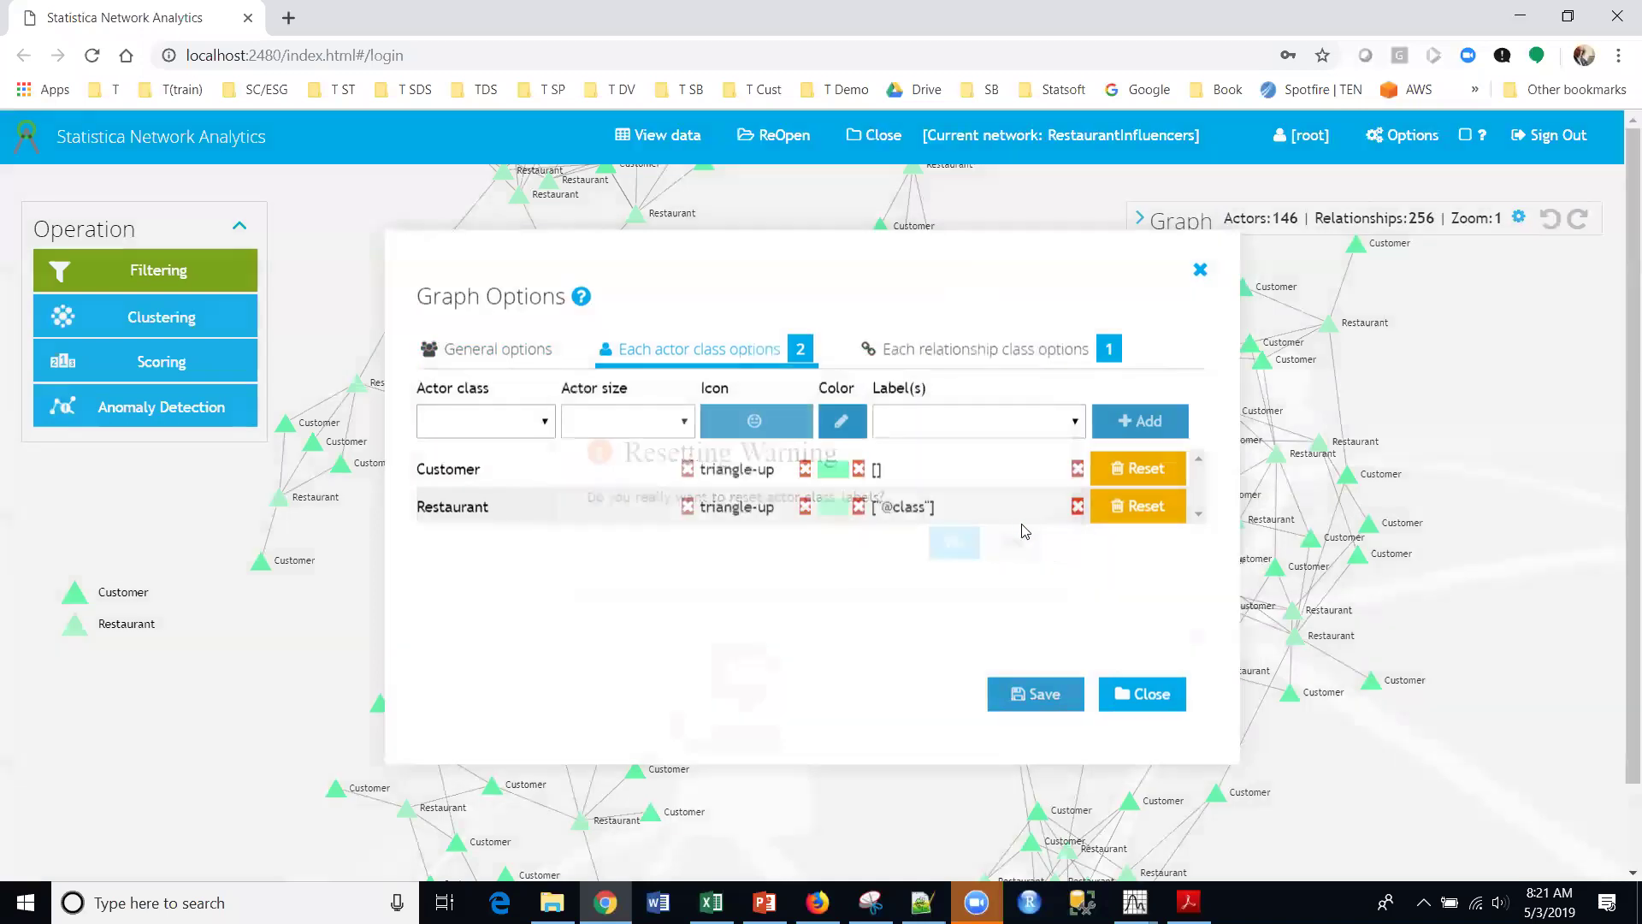
left_click(1076, 510)
left_click(968, 544)
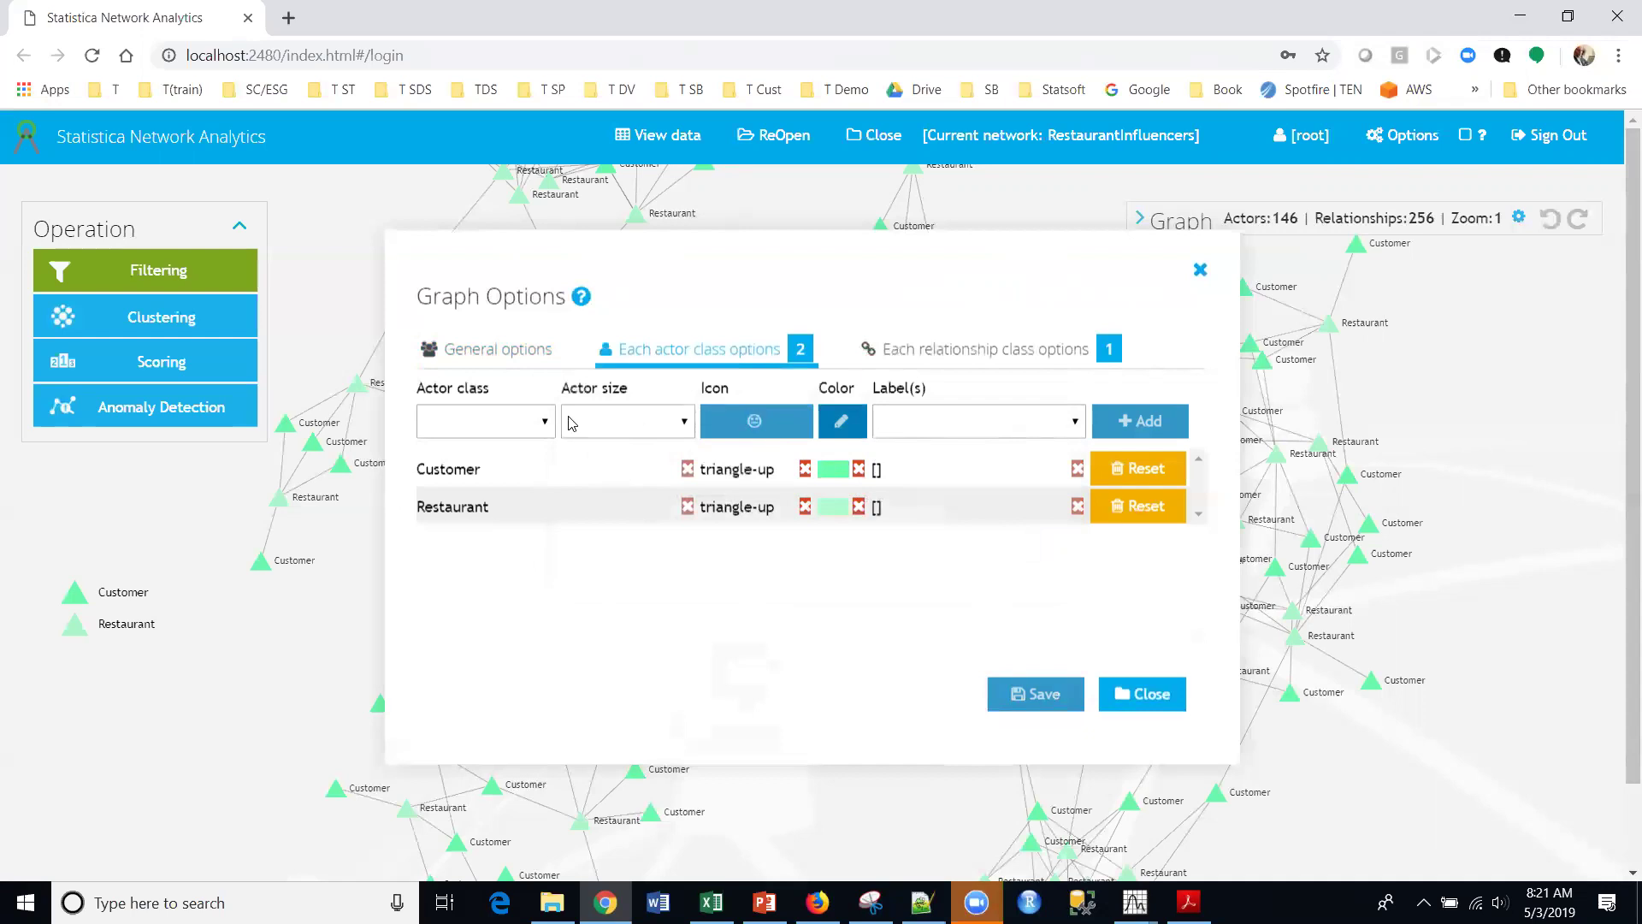
Choose the image of a person in a suit and tie as the icon for the Customer actor class
left_click(539, 423)
left_click(511, 470)
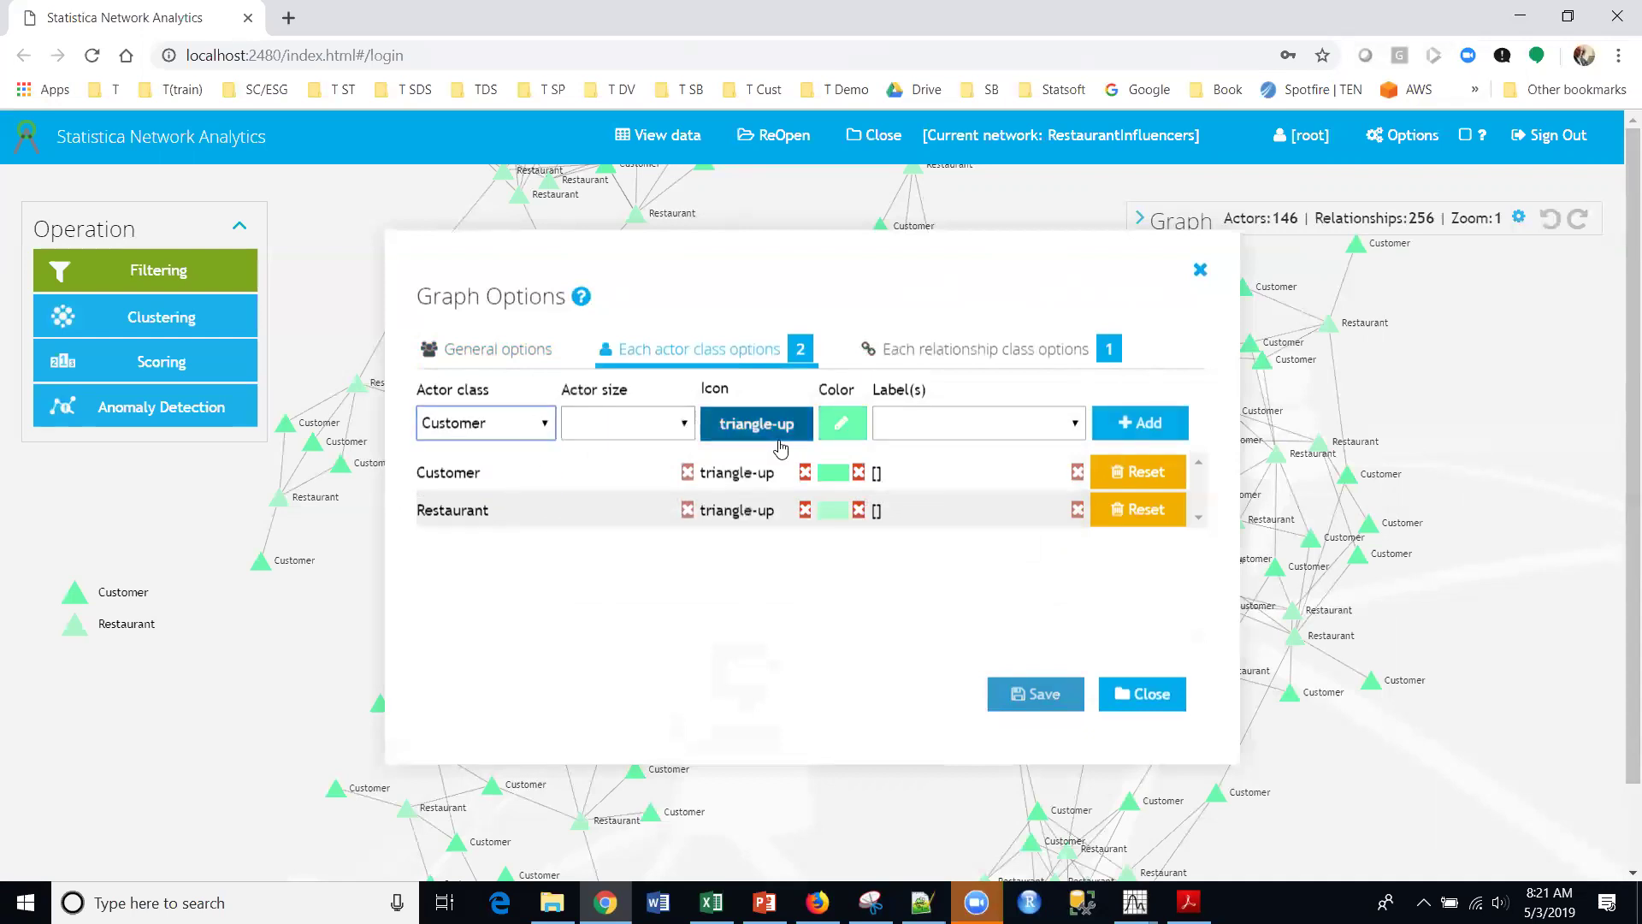
left_click(767, 432)
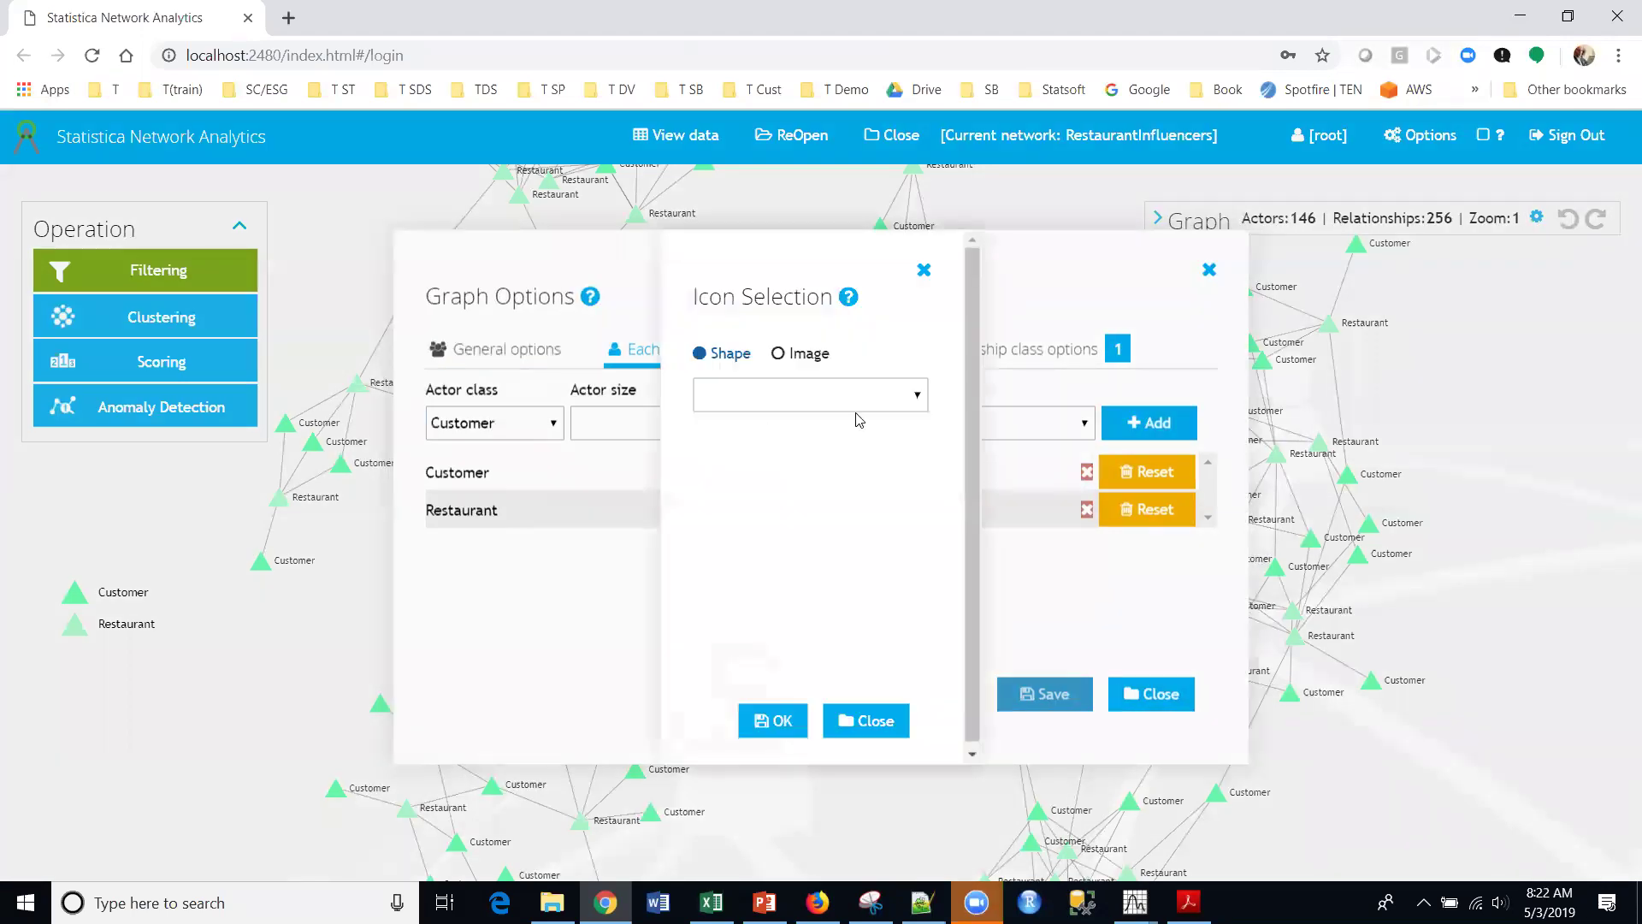
left_click(777, 354)
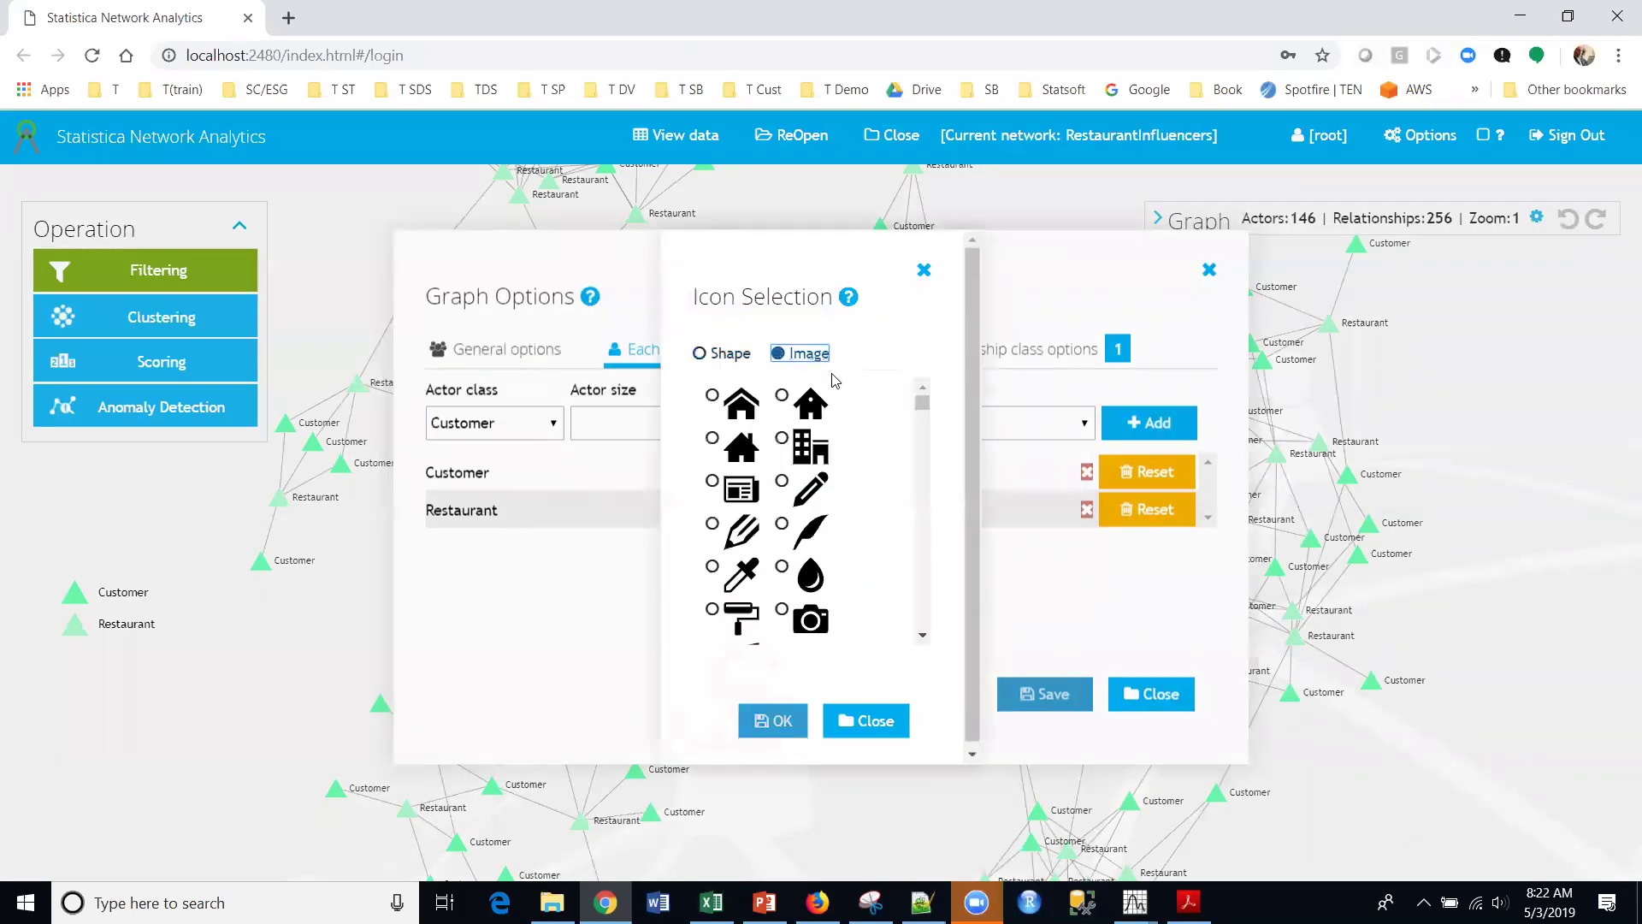
scroll(900, 512, "down", 10)
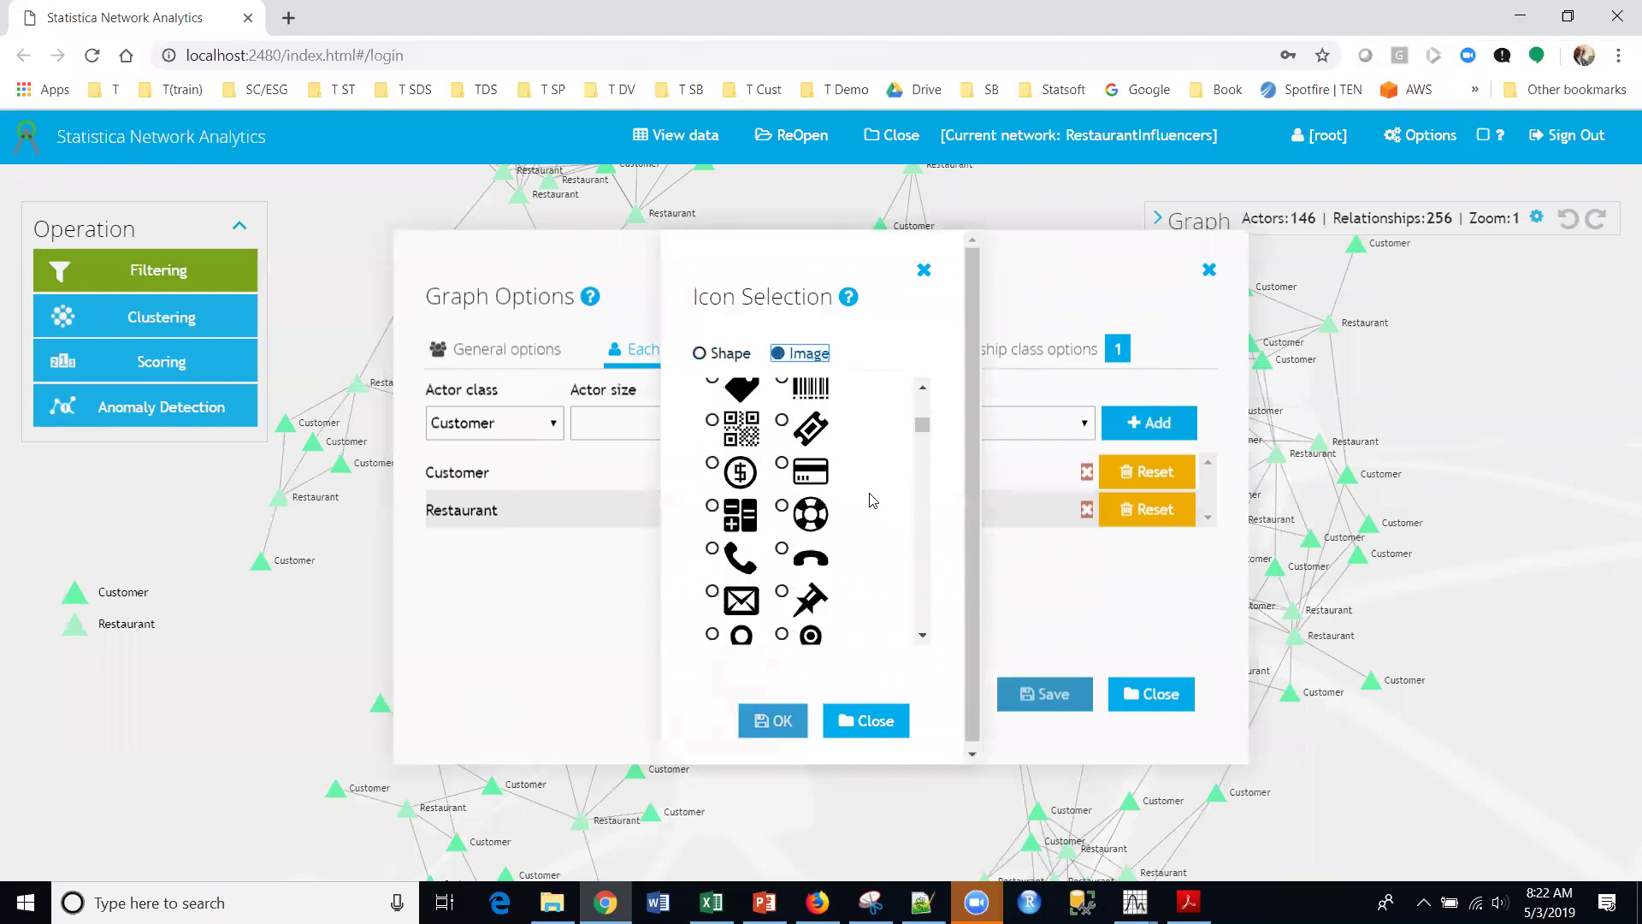
scroll(872, 501, "down", 8)
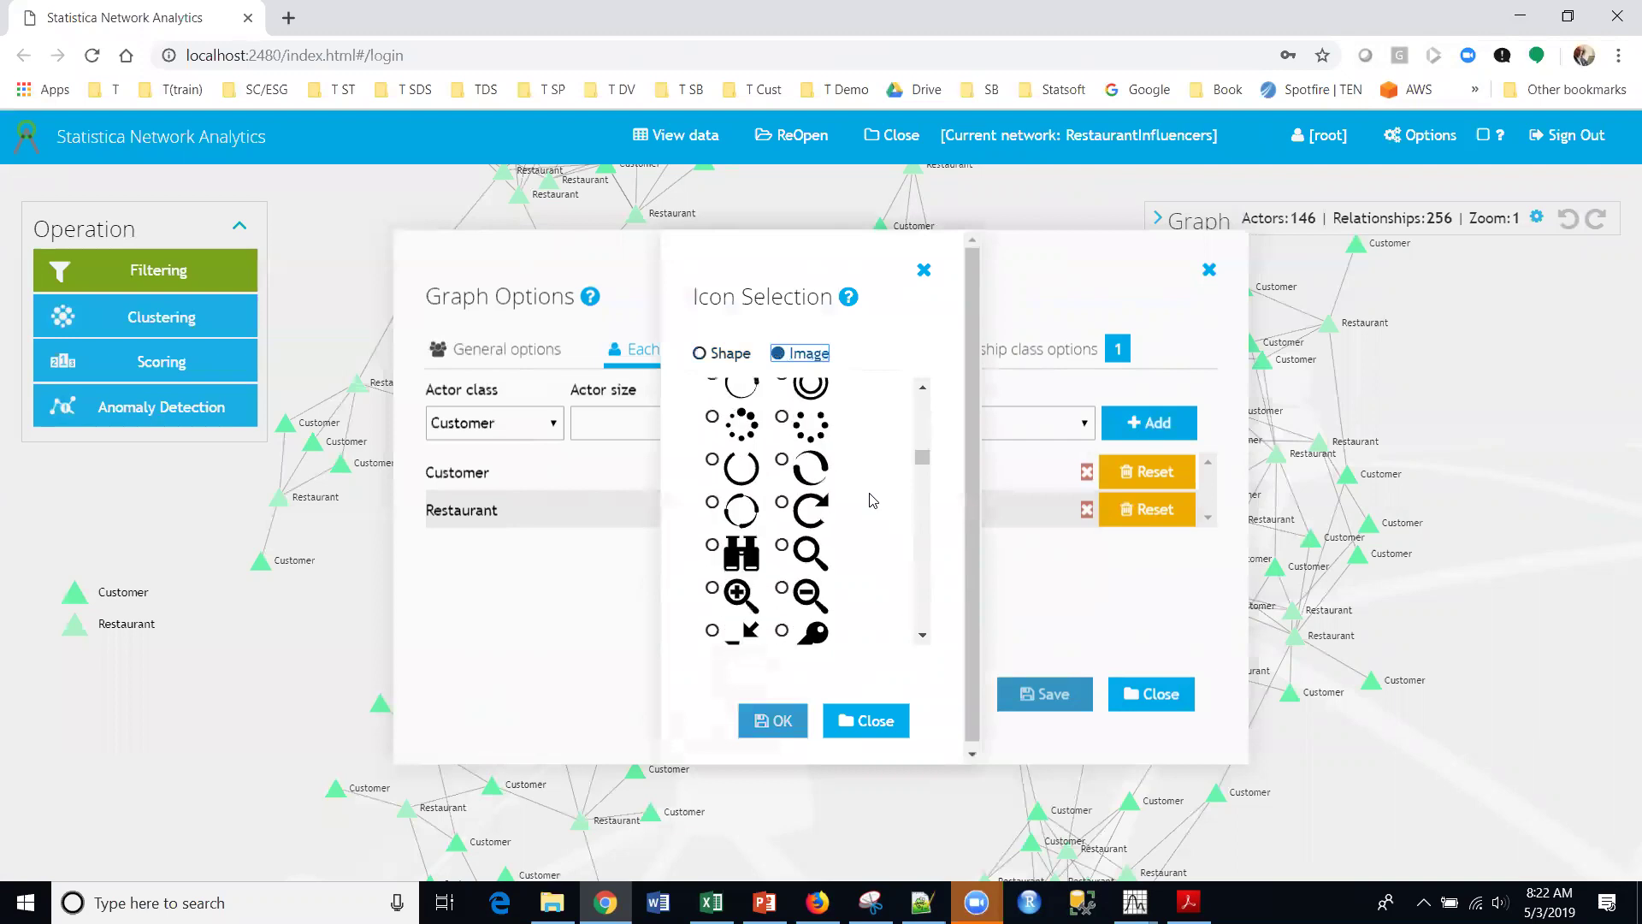
scroll(872, 500, "down", 3)
scroll(872, 501, "down", 3)
scroll(872, 500, "down", 3)
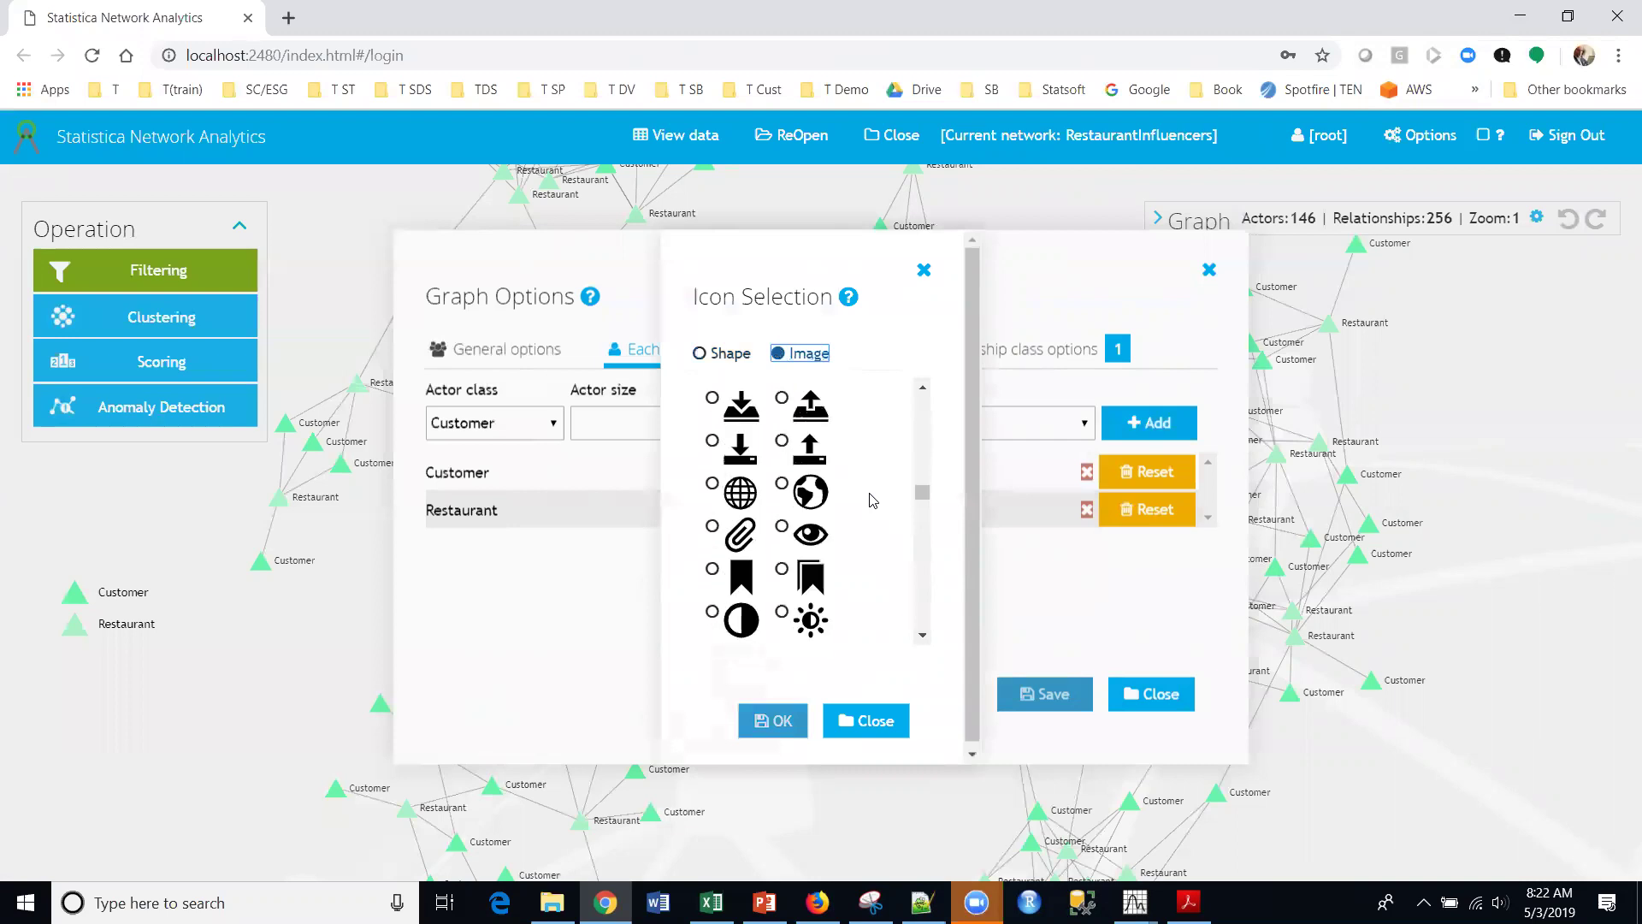
scroll(873, 501, "down", 3)
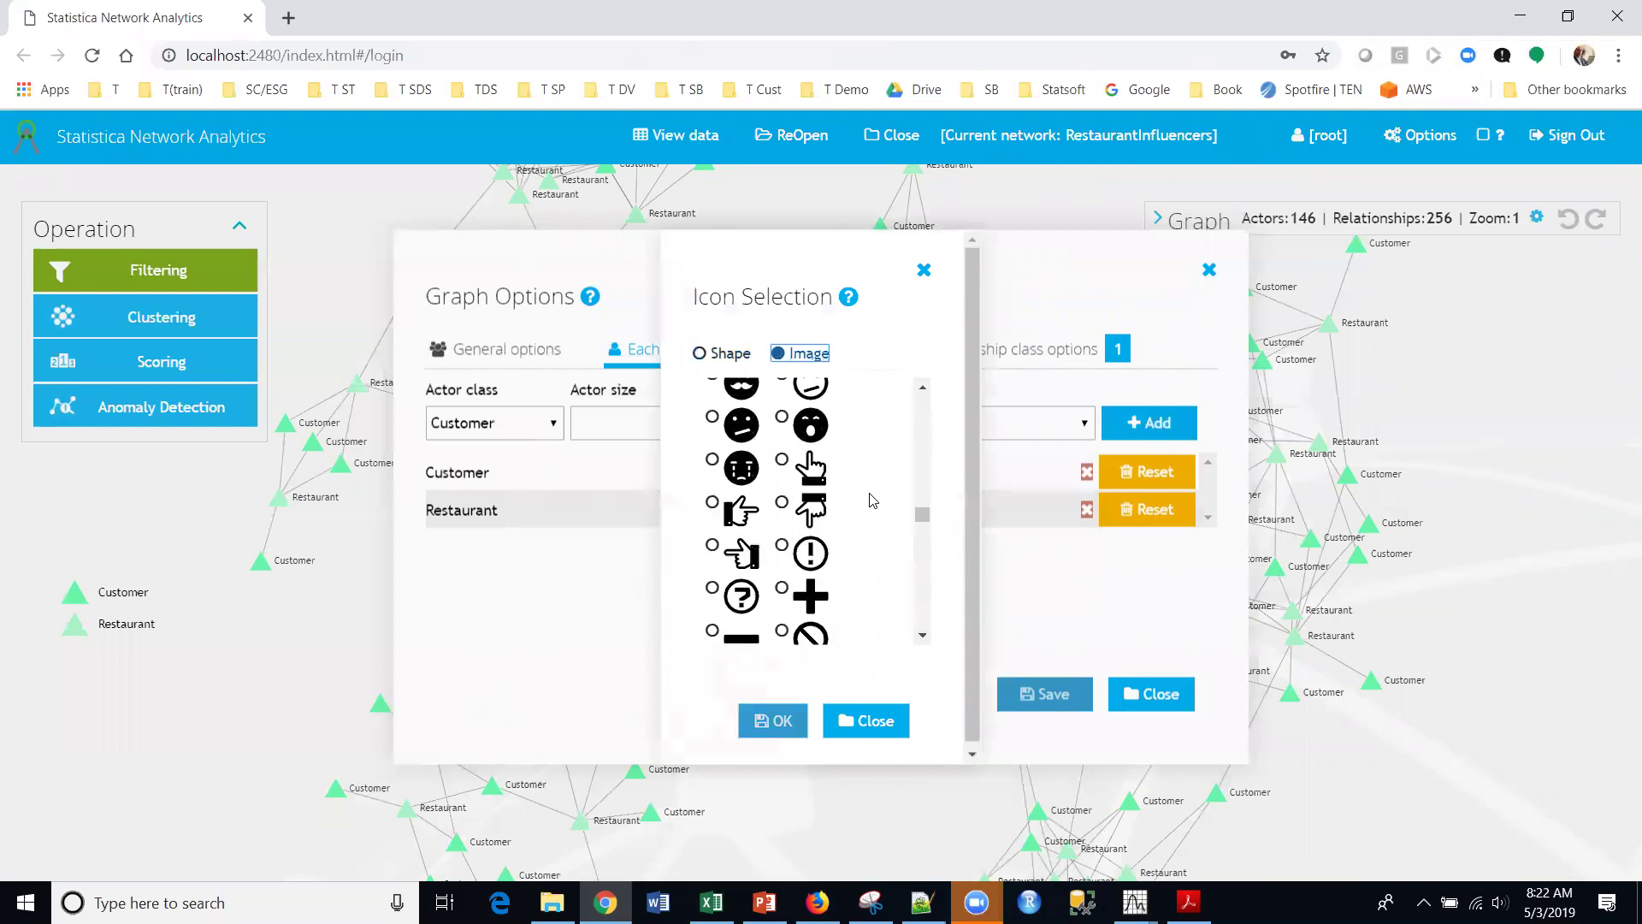
scroll(873, 501, "down", 3)
scroll(872, 501, "up", 8)
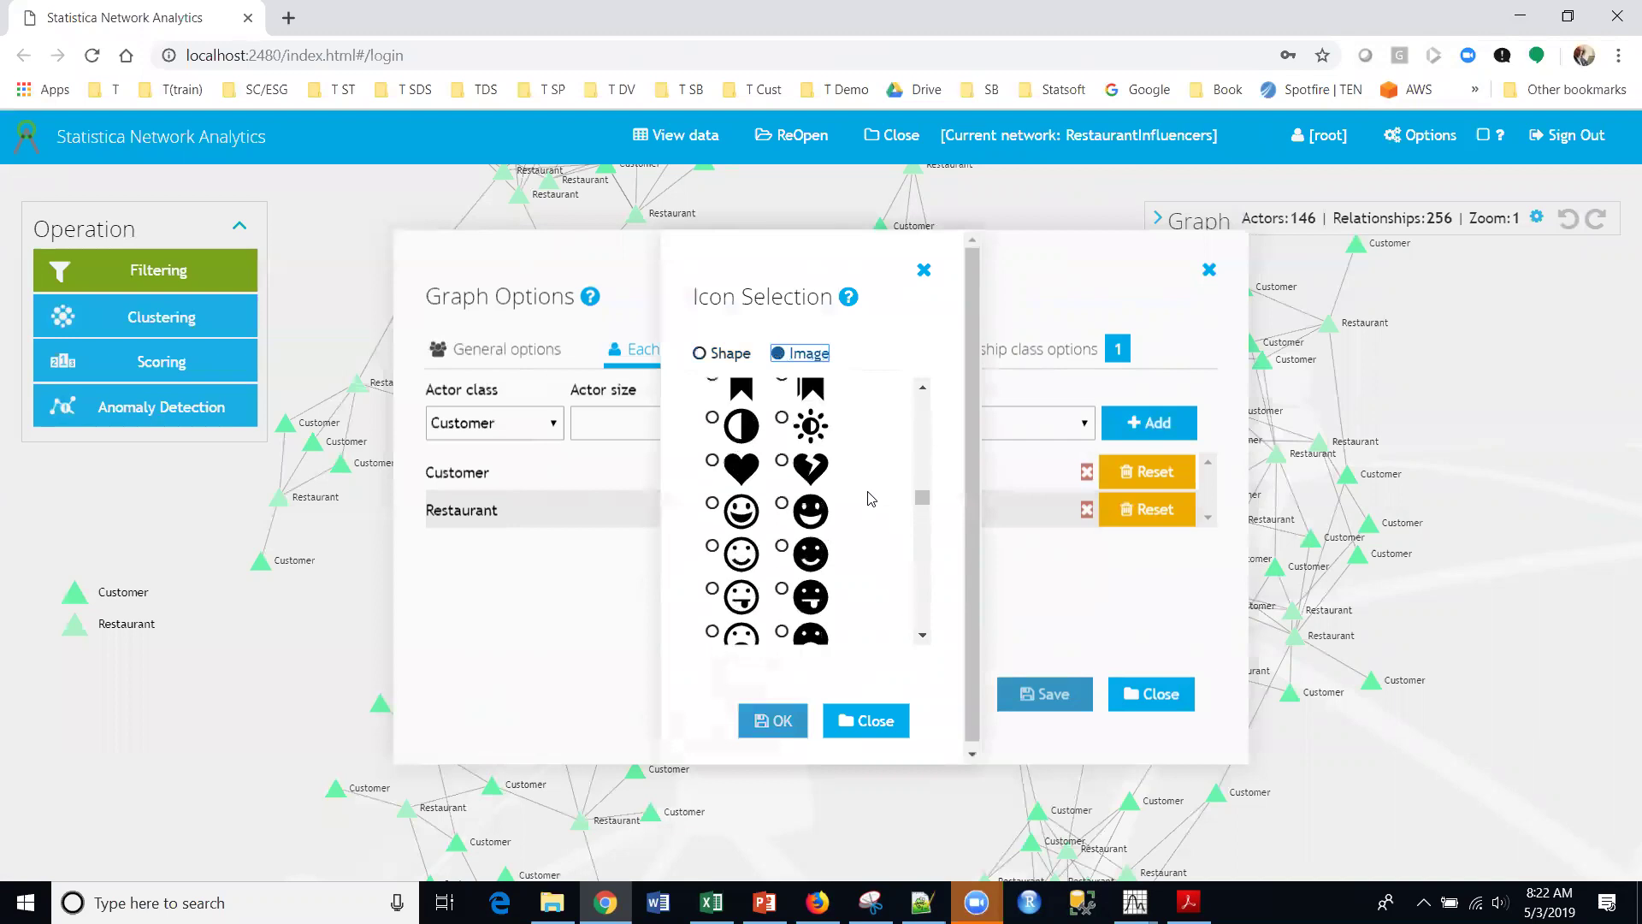
scroll(871, 499, "up", 3)
scroll(870, 498, "down", 2)
scroll(871, 499, "up", 4)
scroll(871, 498, "up", 4)
scroll(871, 499, "up", 5)
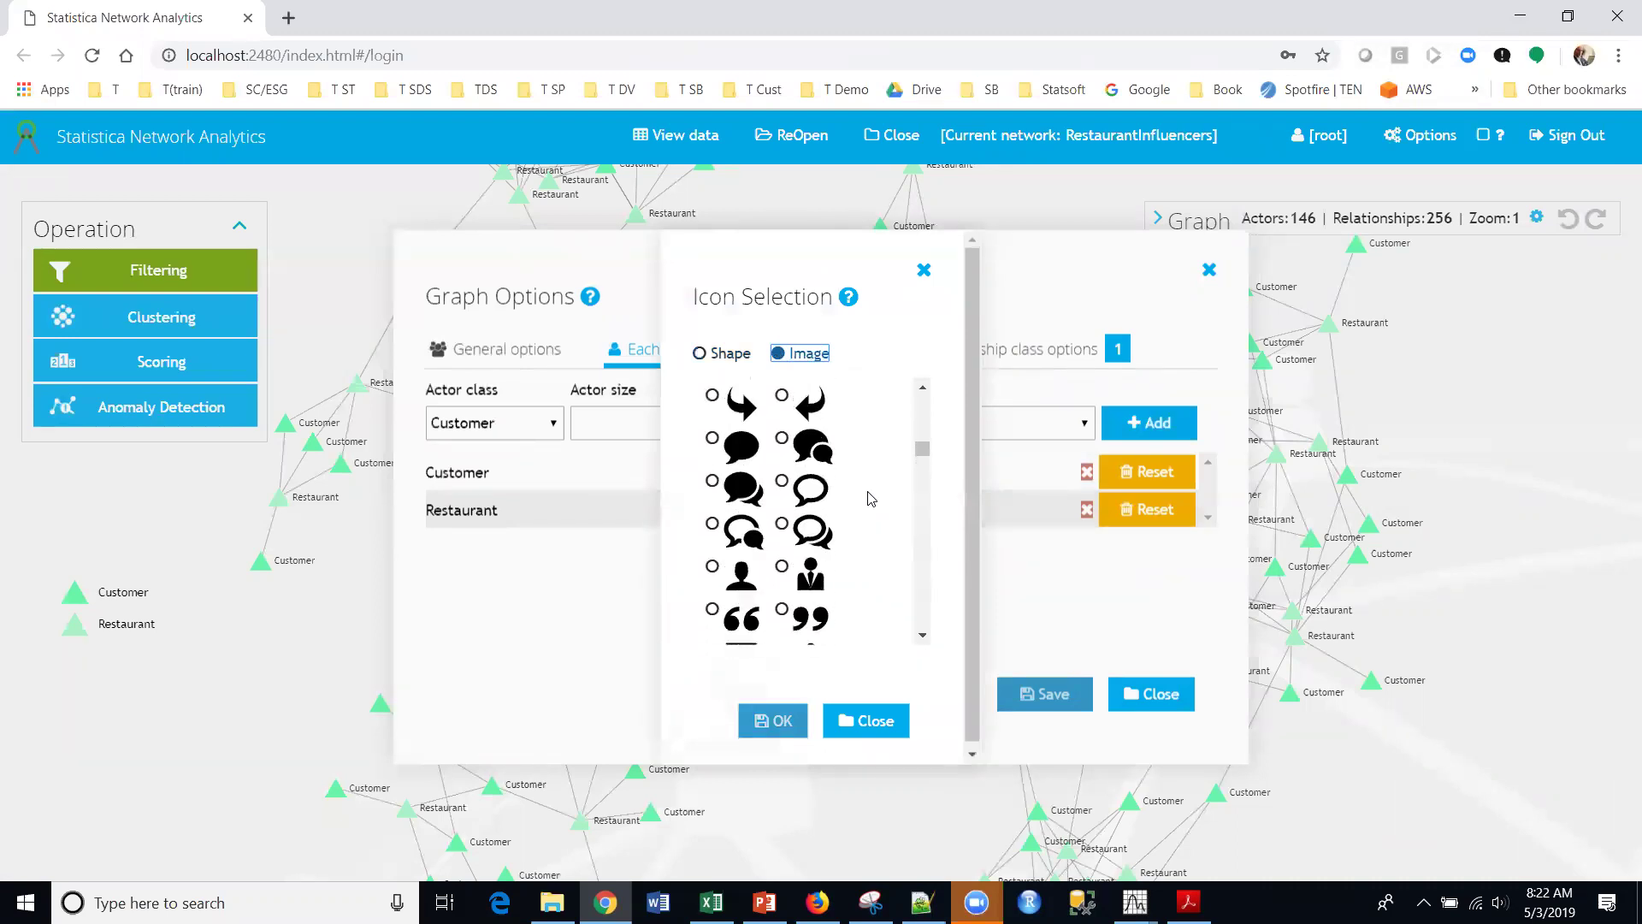
left_click(781, 565)
left_click(774, 721)
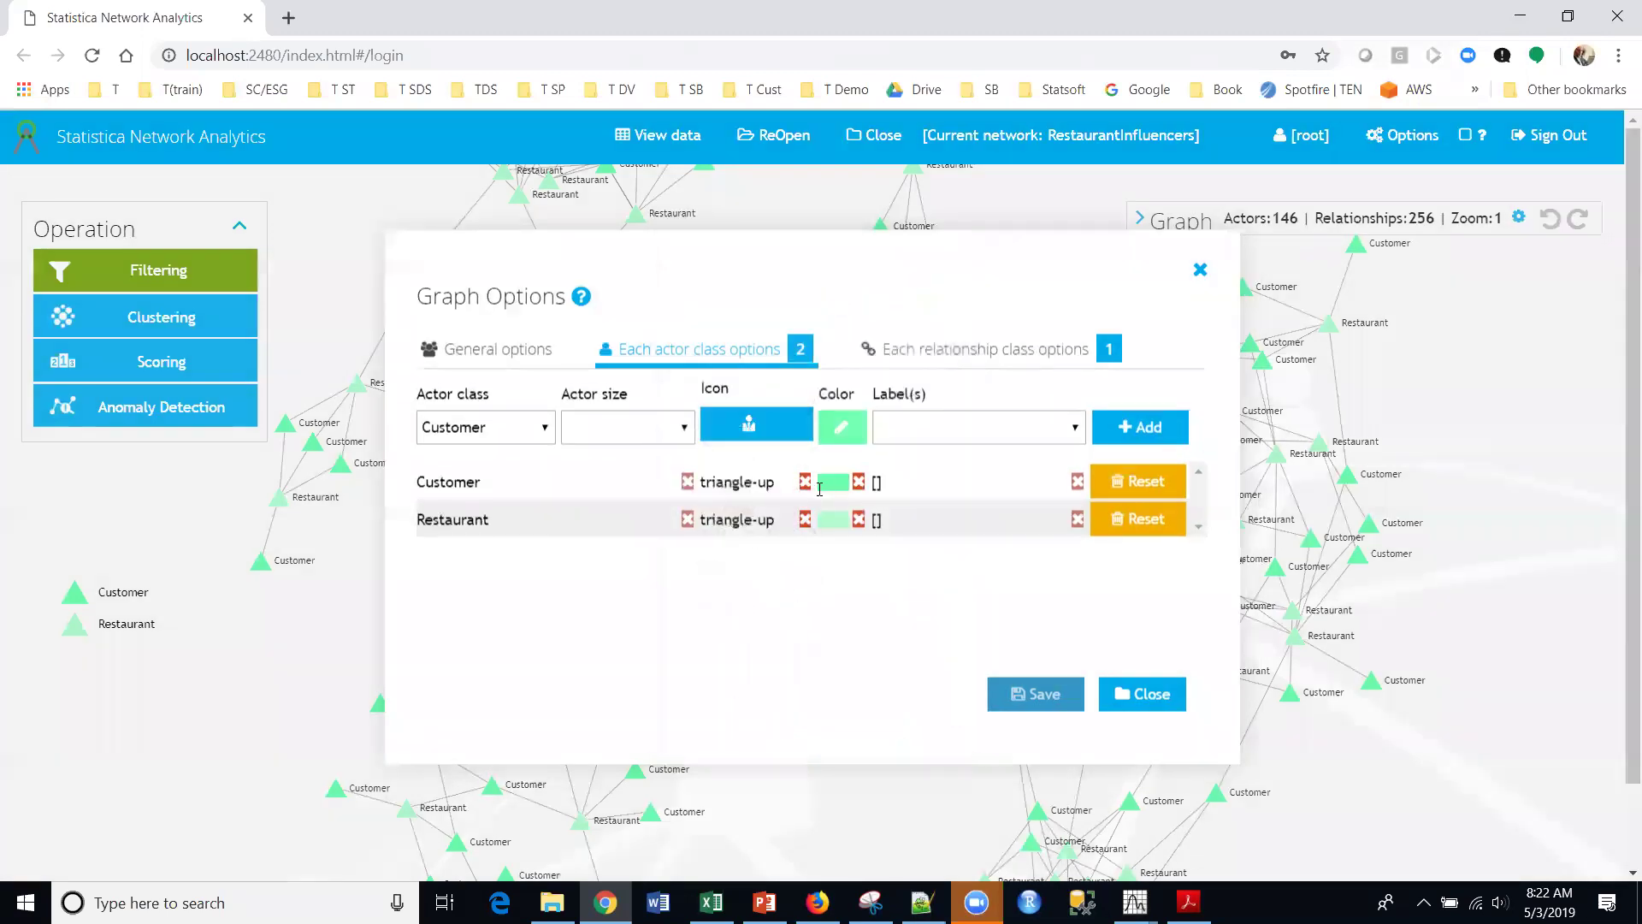
Set the Customer actor class color to dark blue, 0937A9
left_click(842, 427)
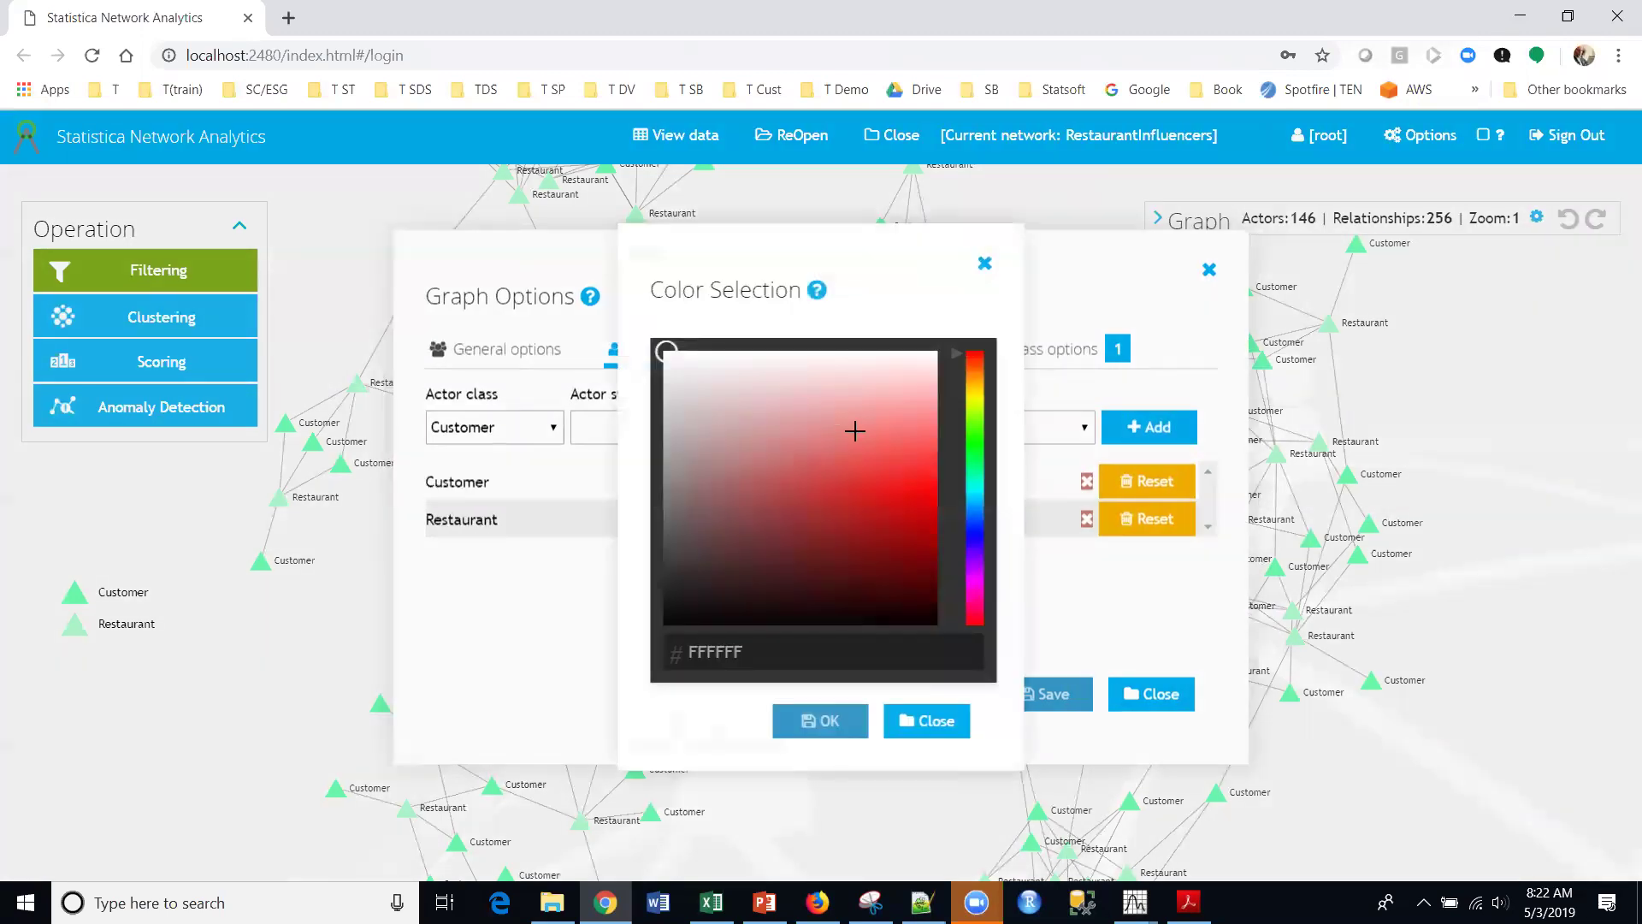
left_click(975, 519)
left_click(911, 531)
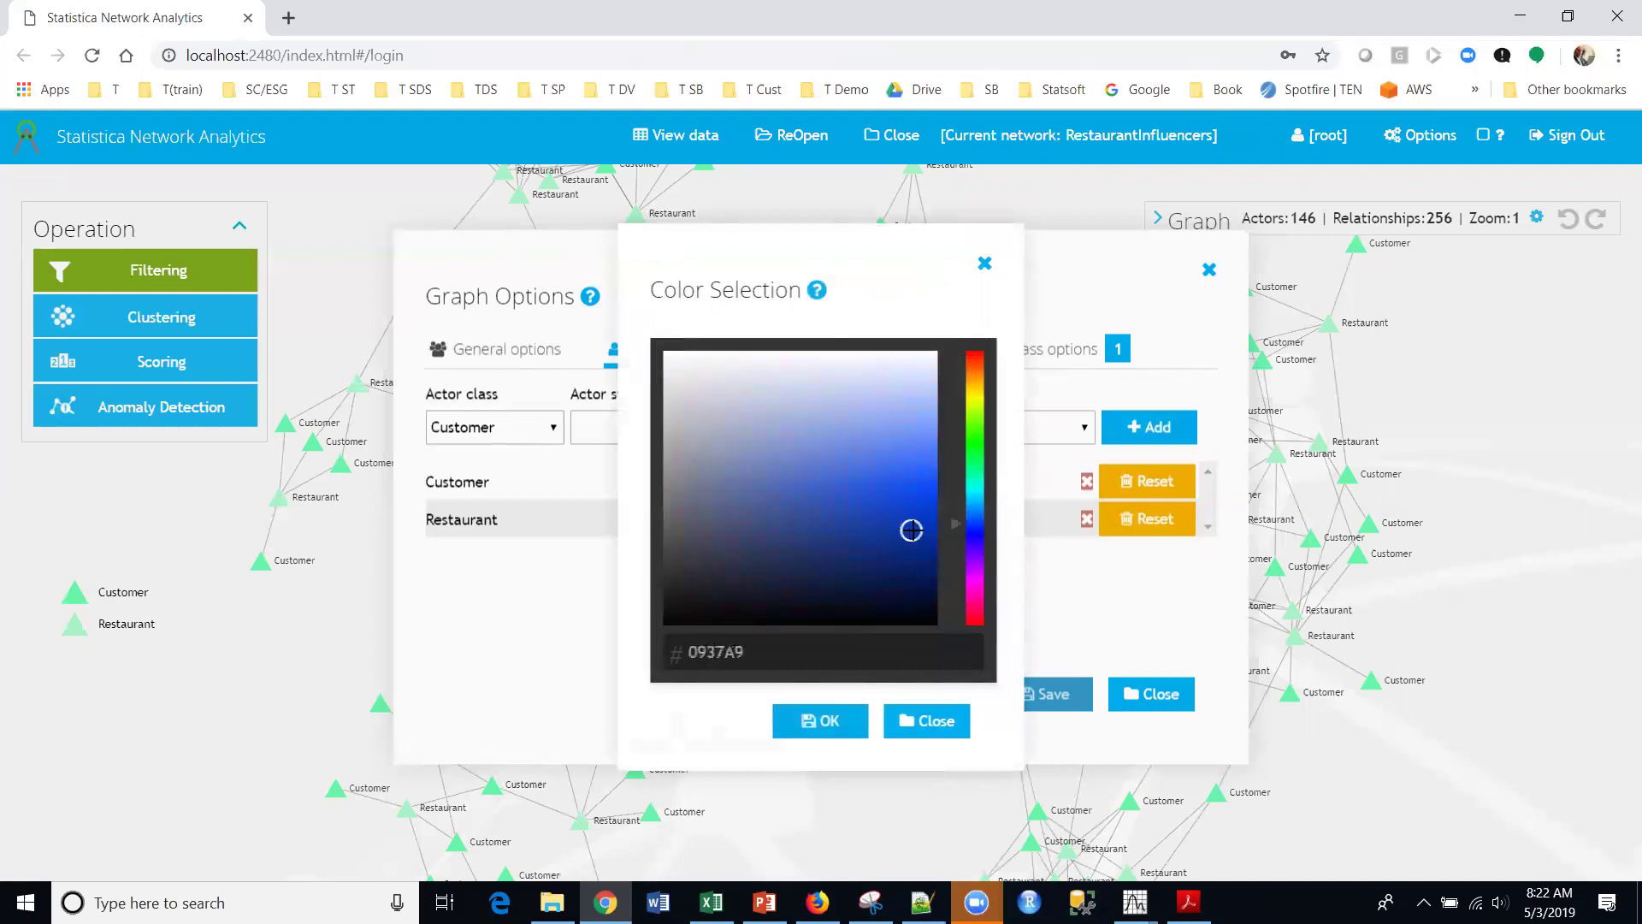
left_click(834, 723)
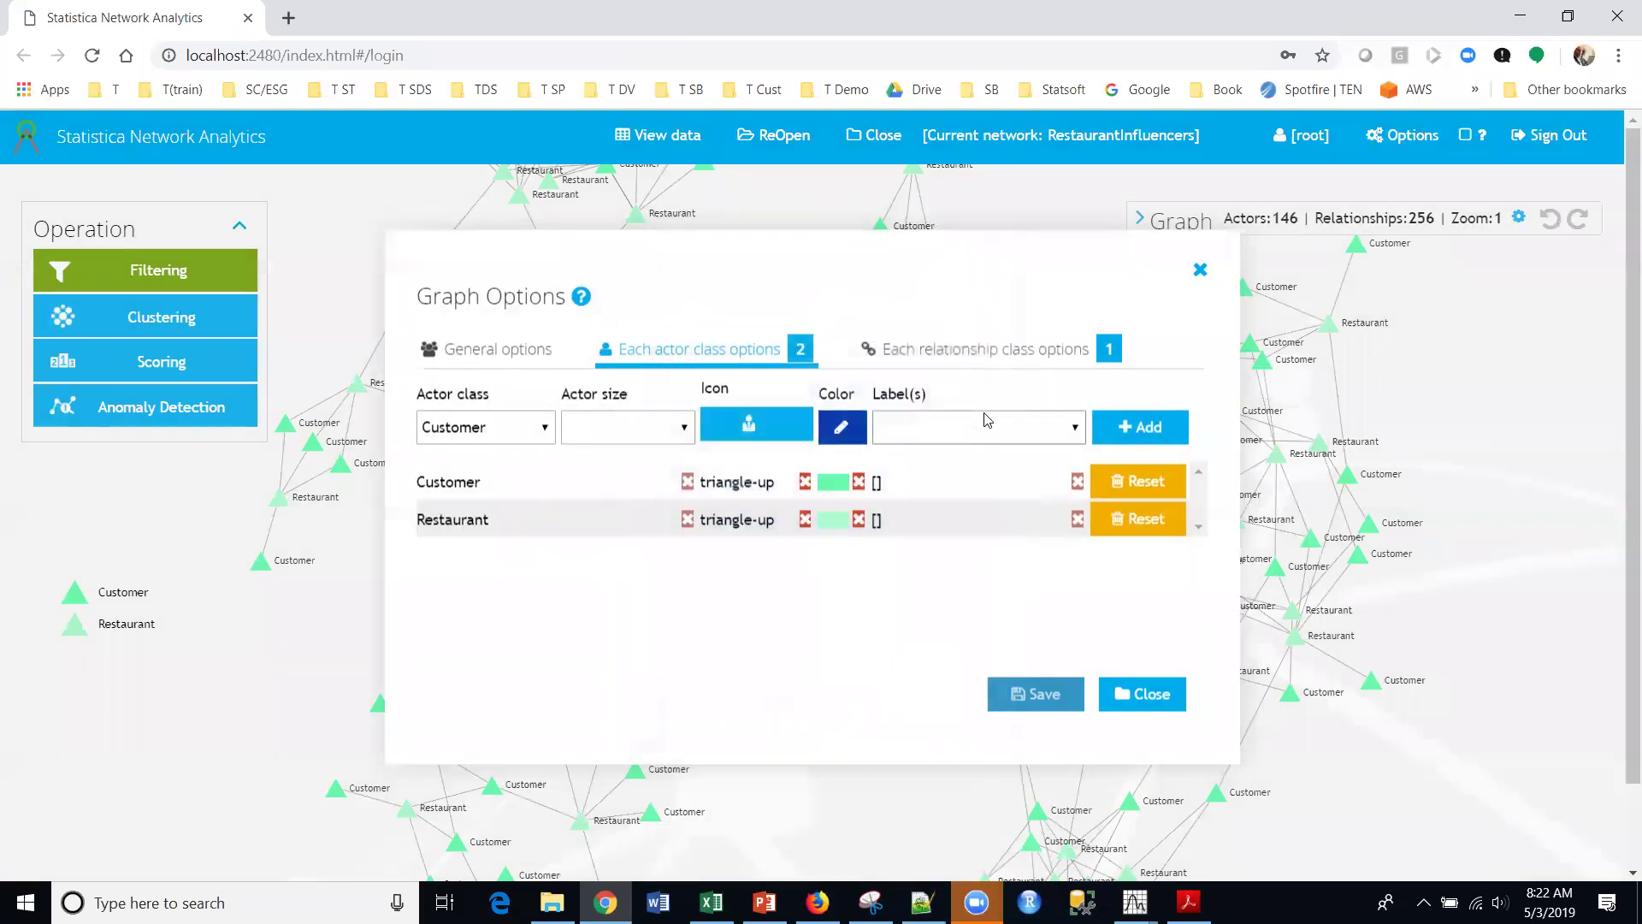
Label the Customer actor class with its Customer property and add these settings to the class list
left_click(993, 423)
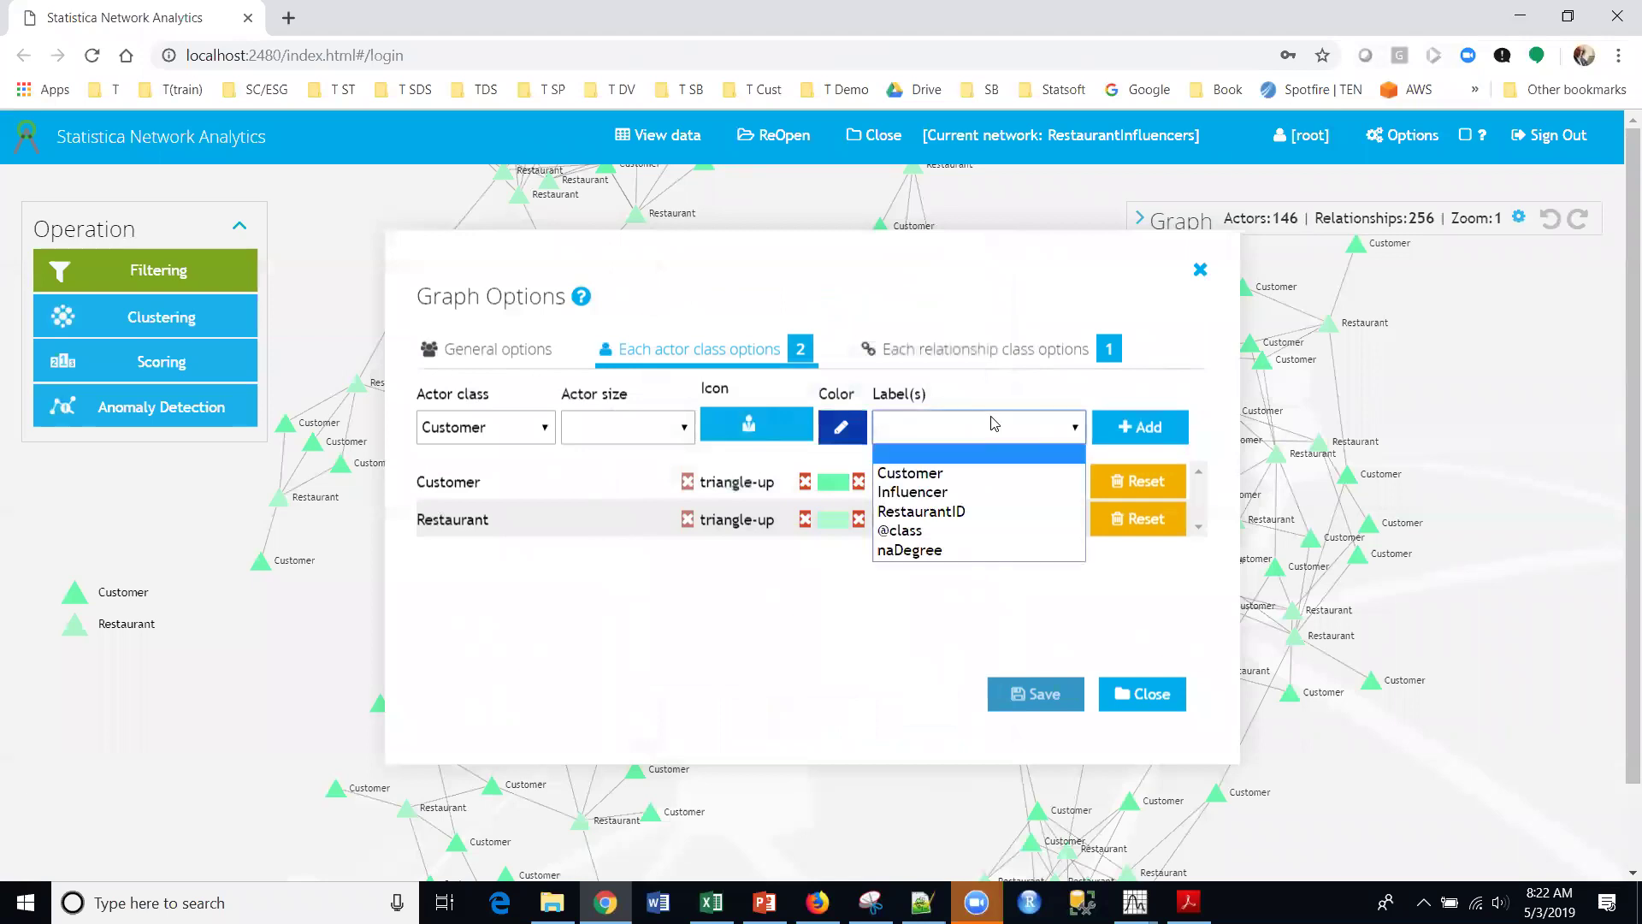
left_click(971, 473)
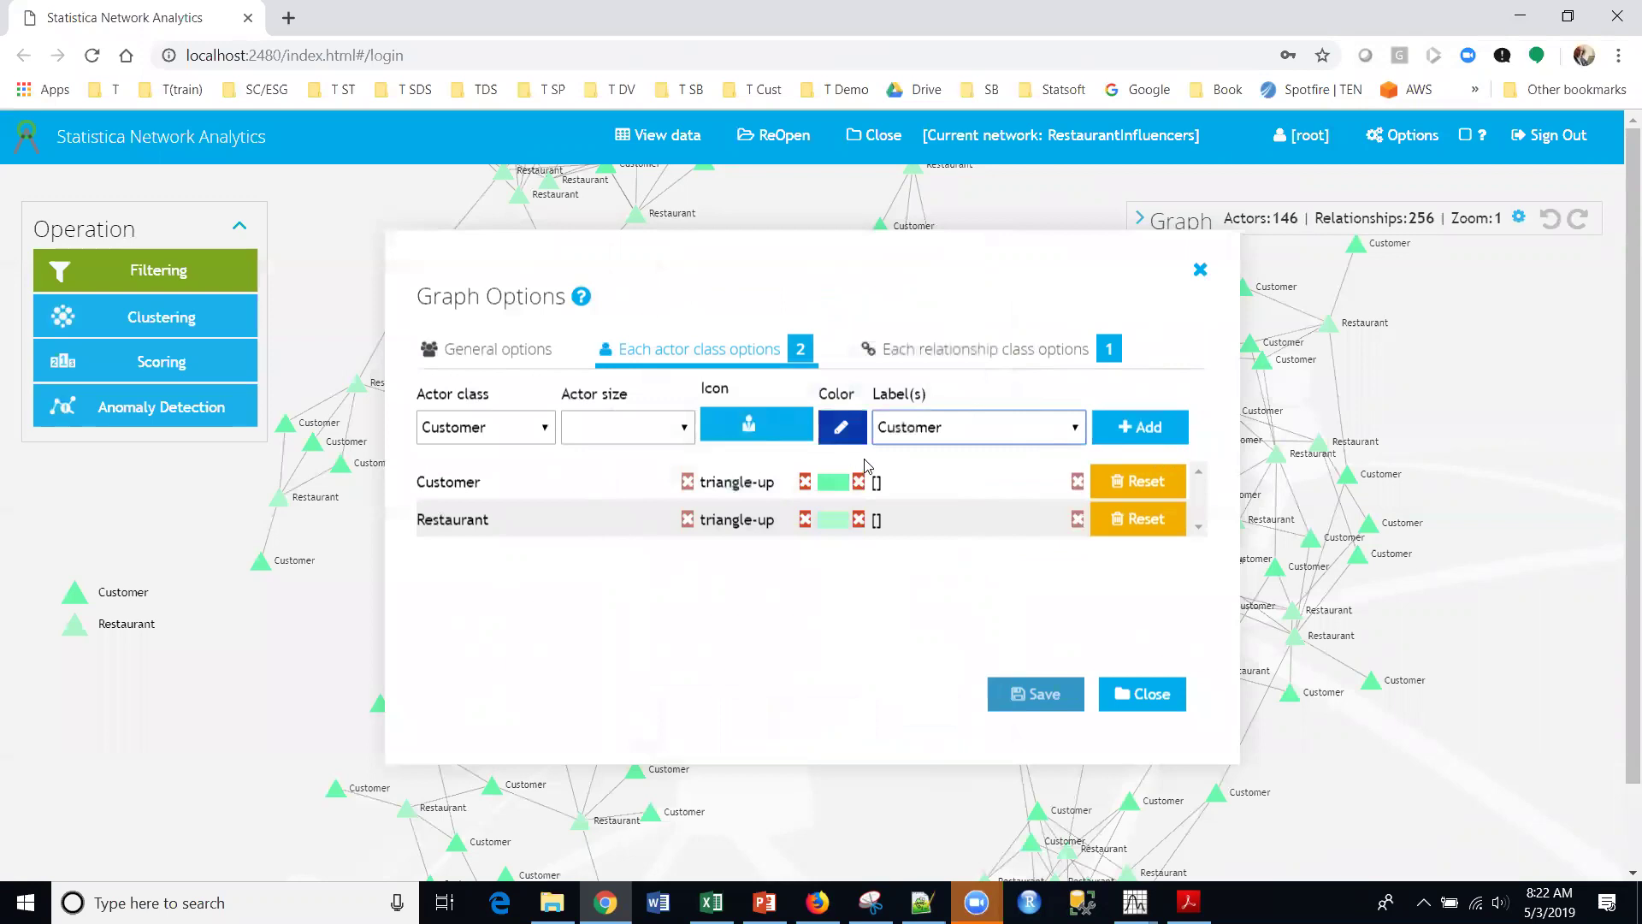
left_click(1148, 428)
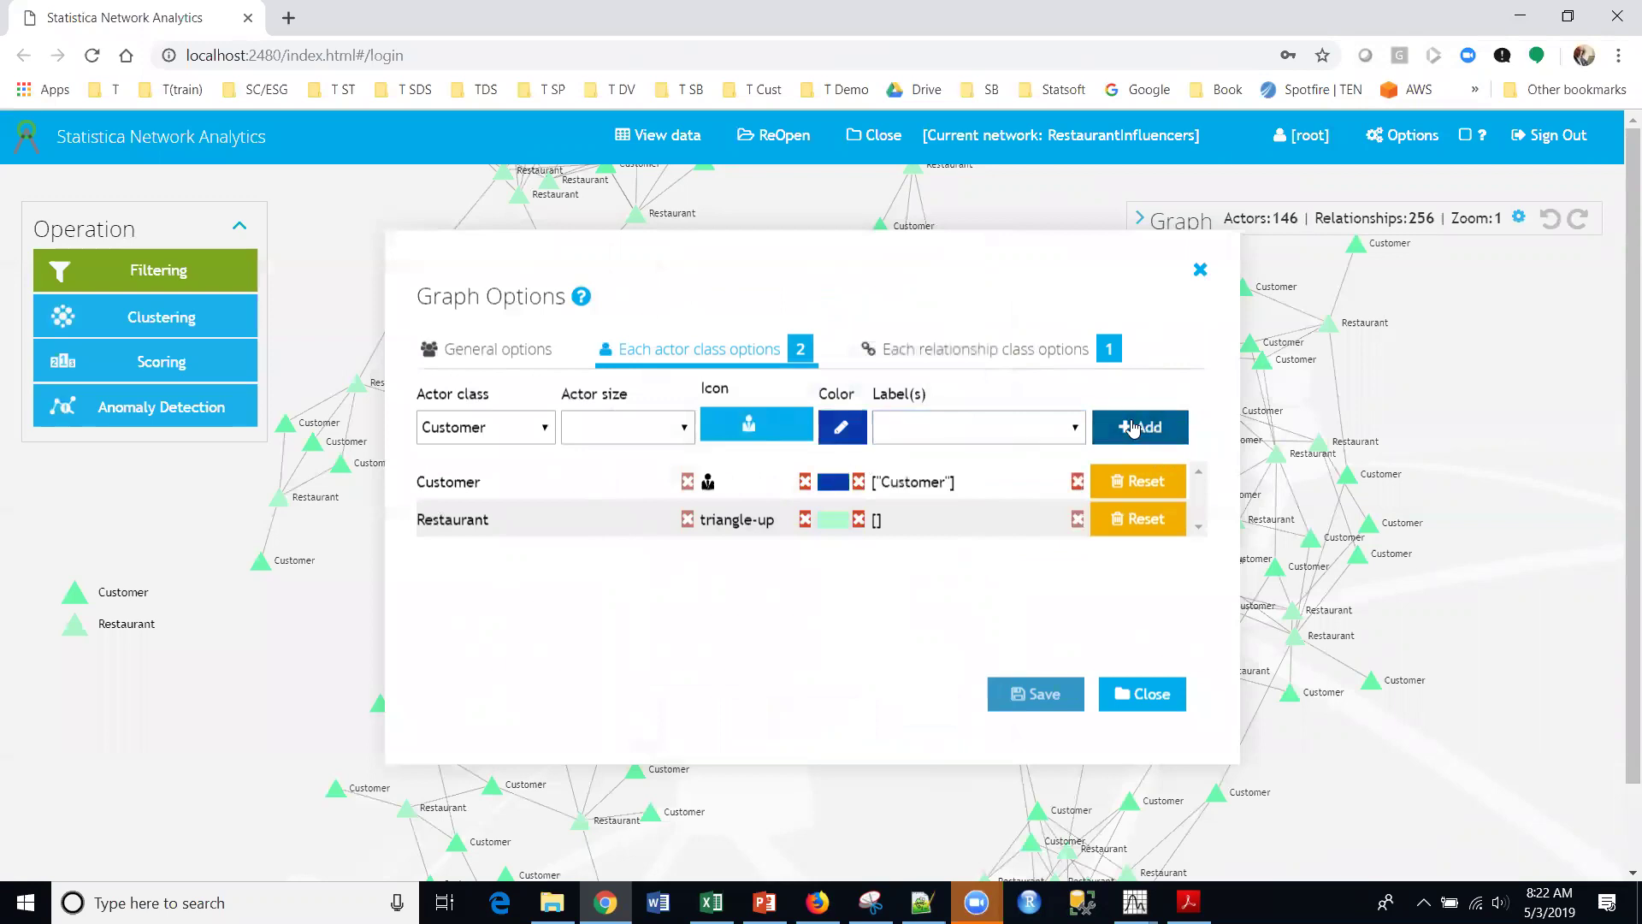
Choose the spoon and fork image as the icon for the Restaurant actor class
left_click(539, 434)
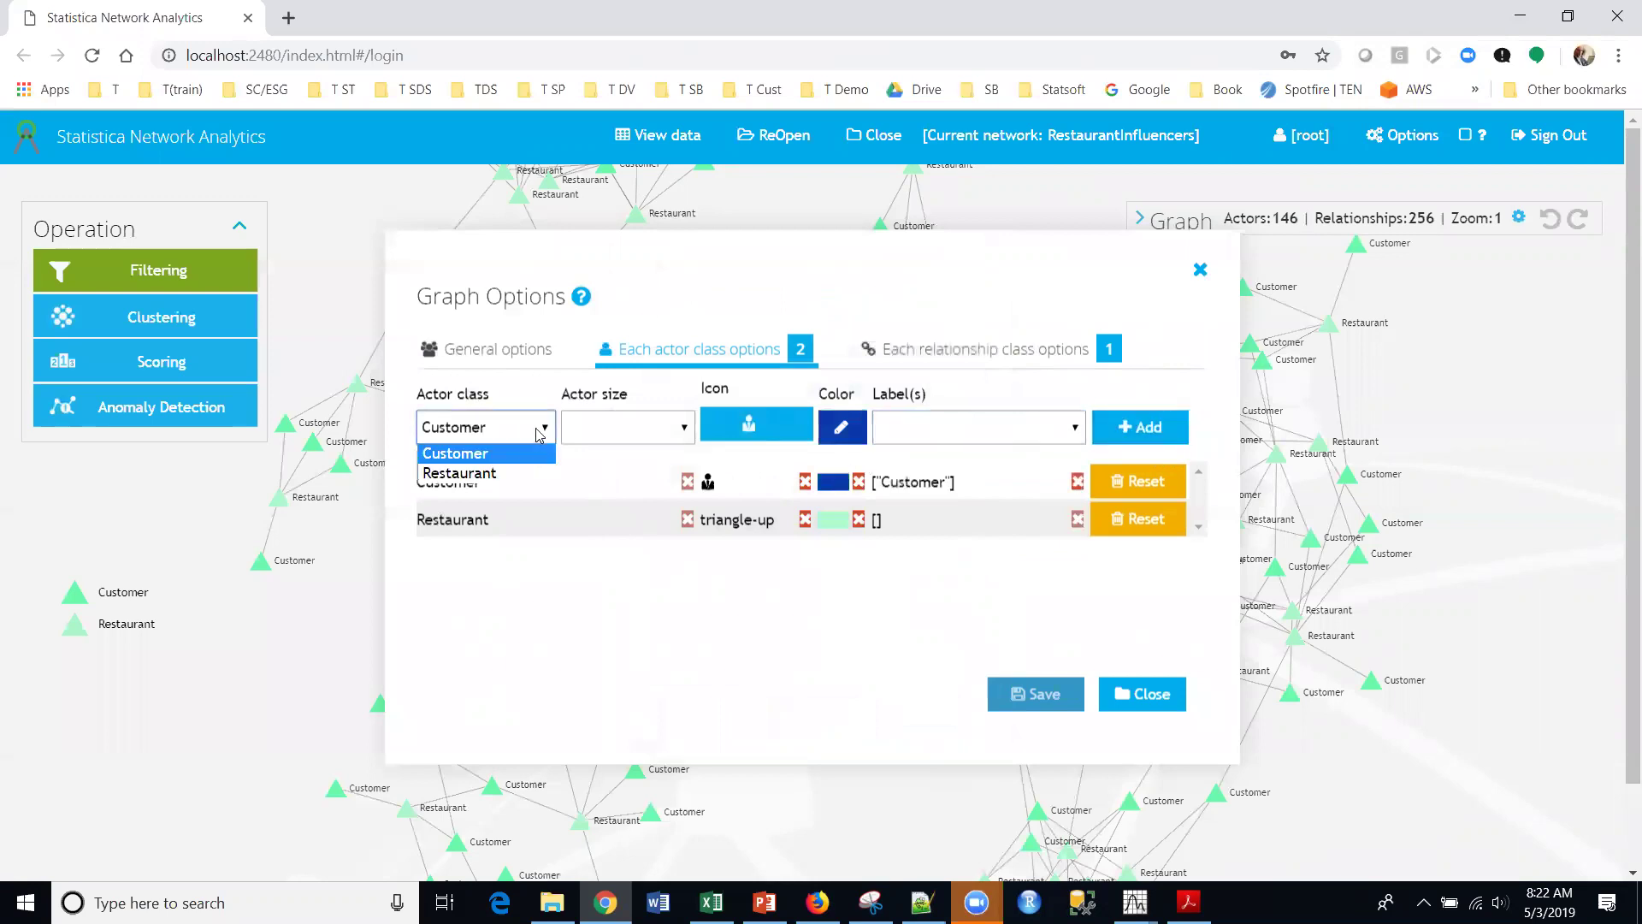
left_click(518, 474)
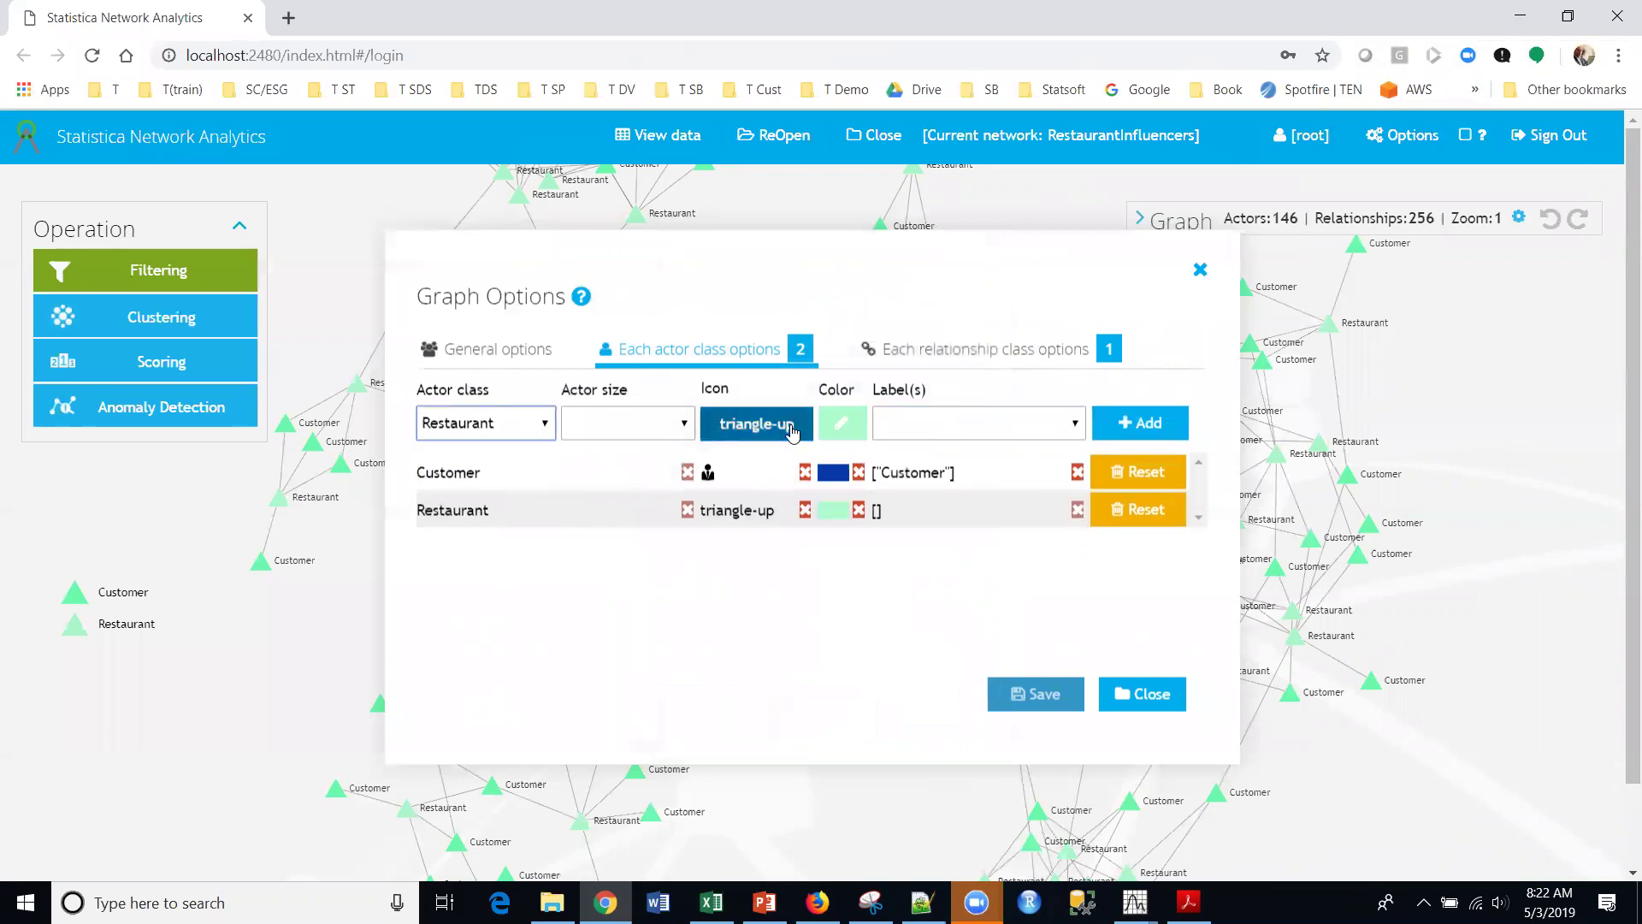
left_click(751, 426)
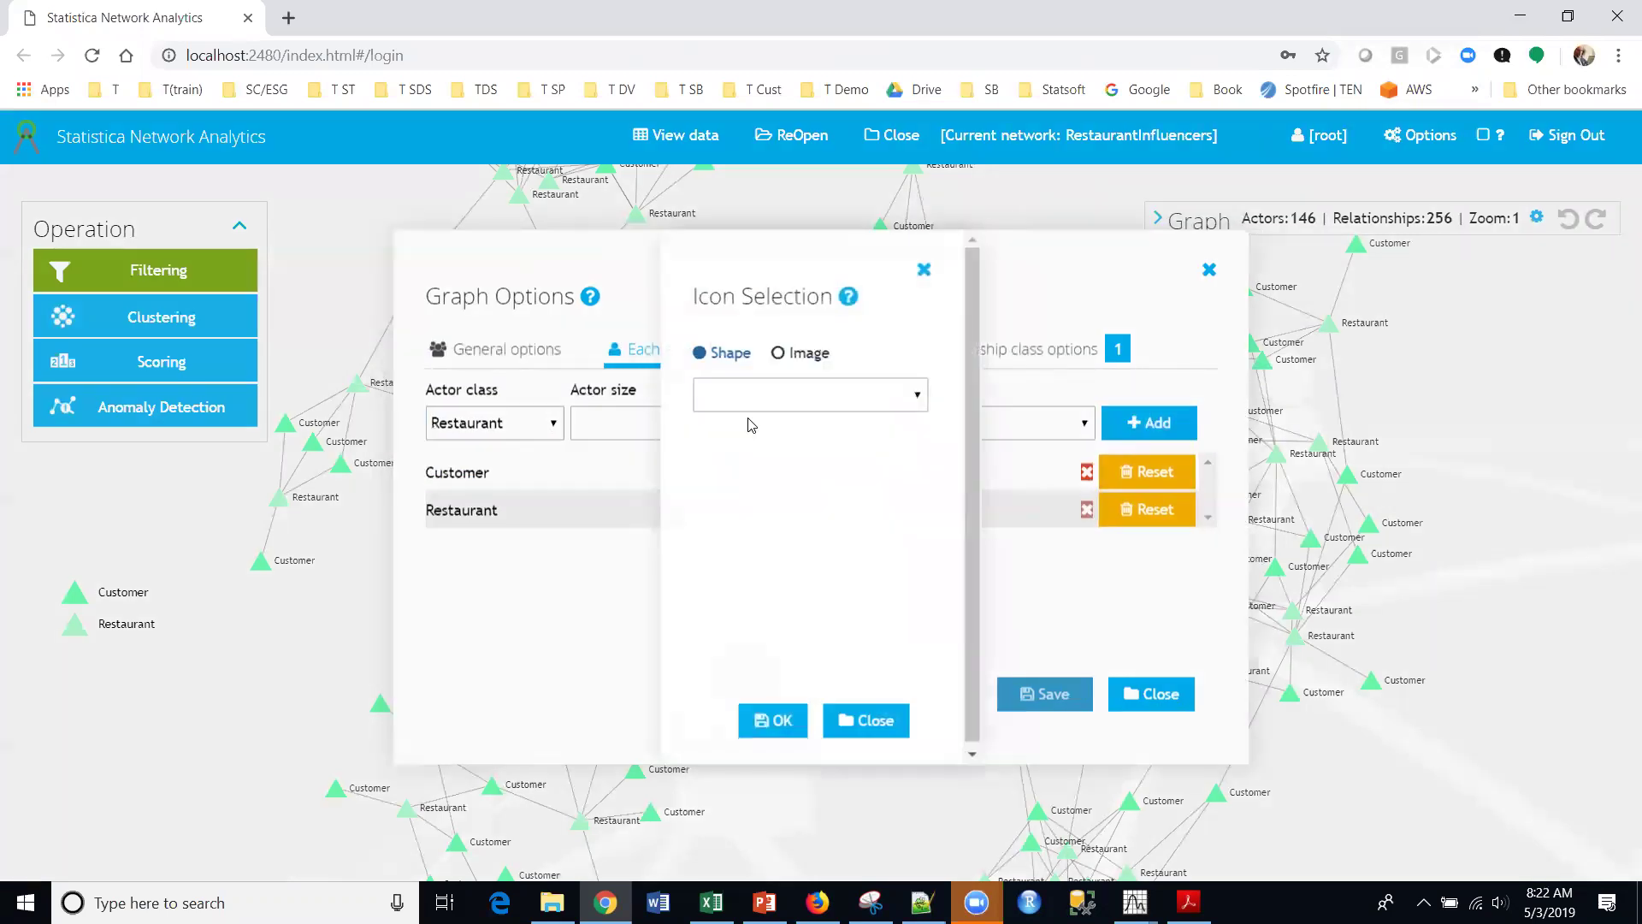
left_click(780, 358)
scroll(847, 462, "down", 6)
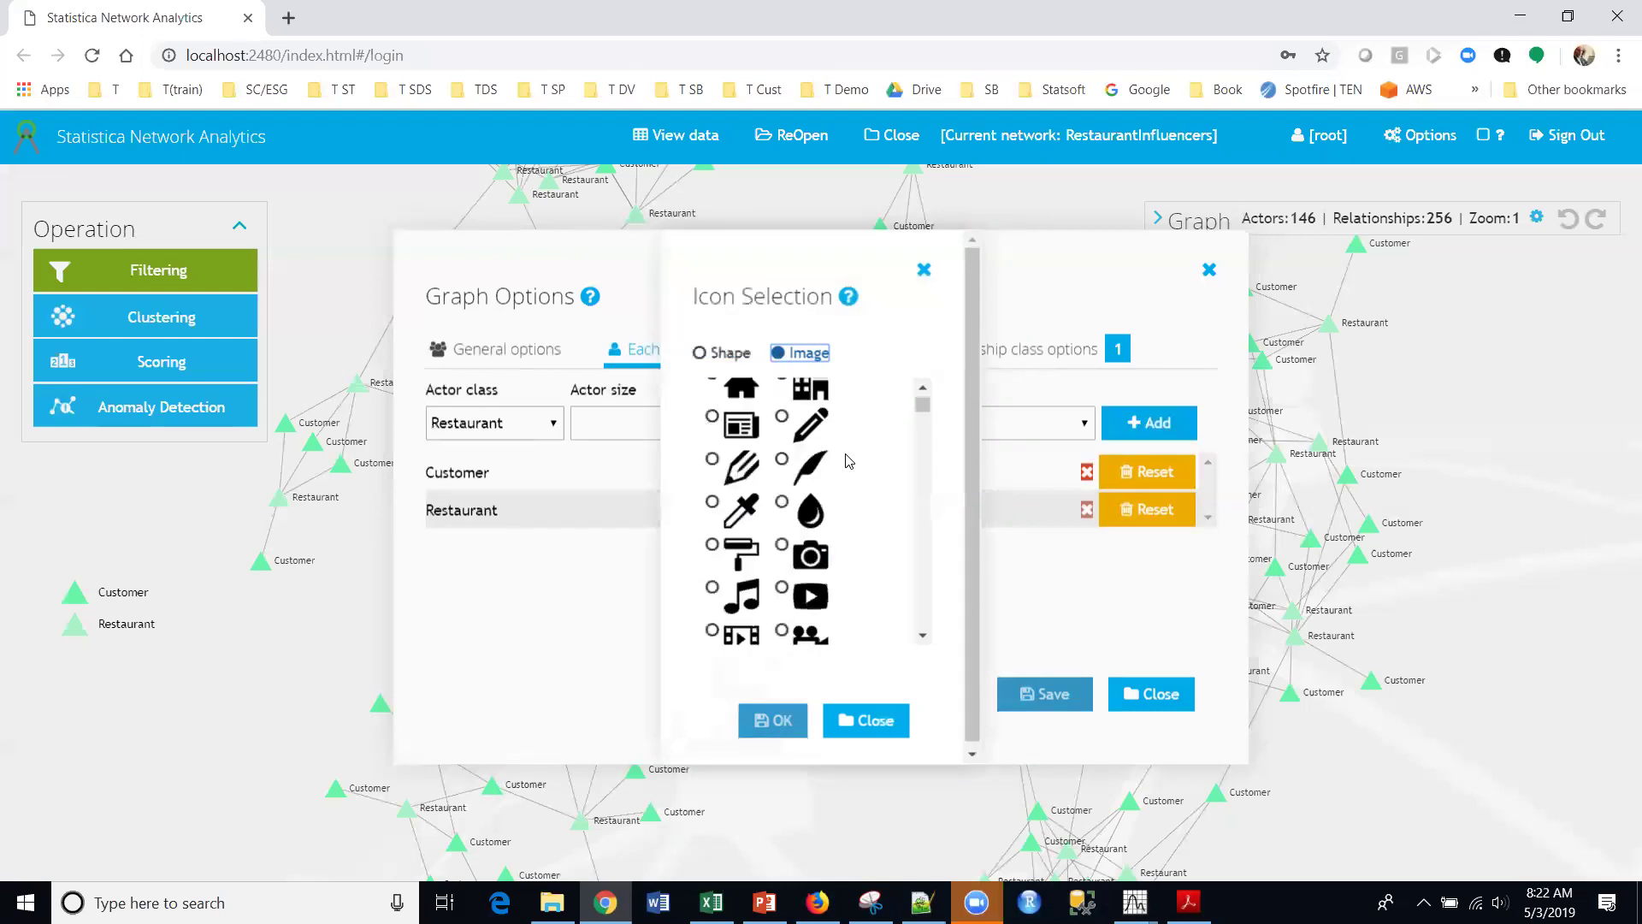
scroll(847, 462, "down", 5)
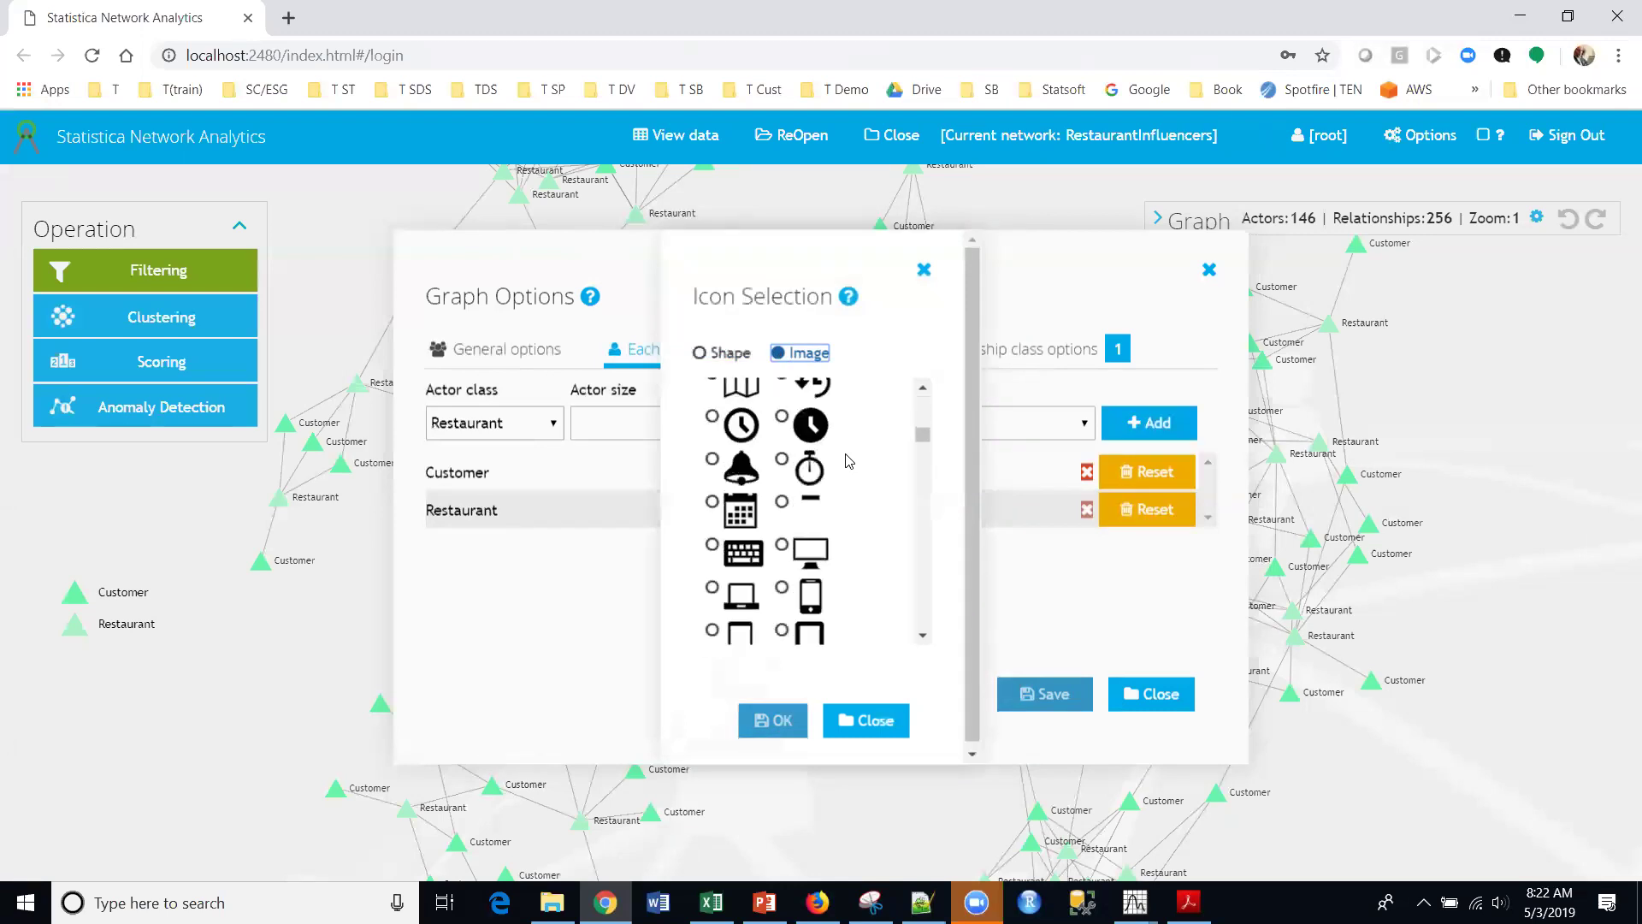
scroll(847, 462, "down", 10)
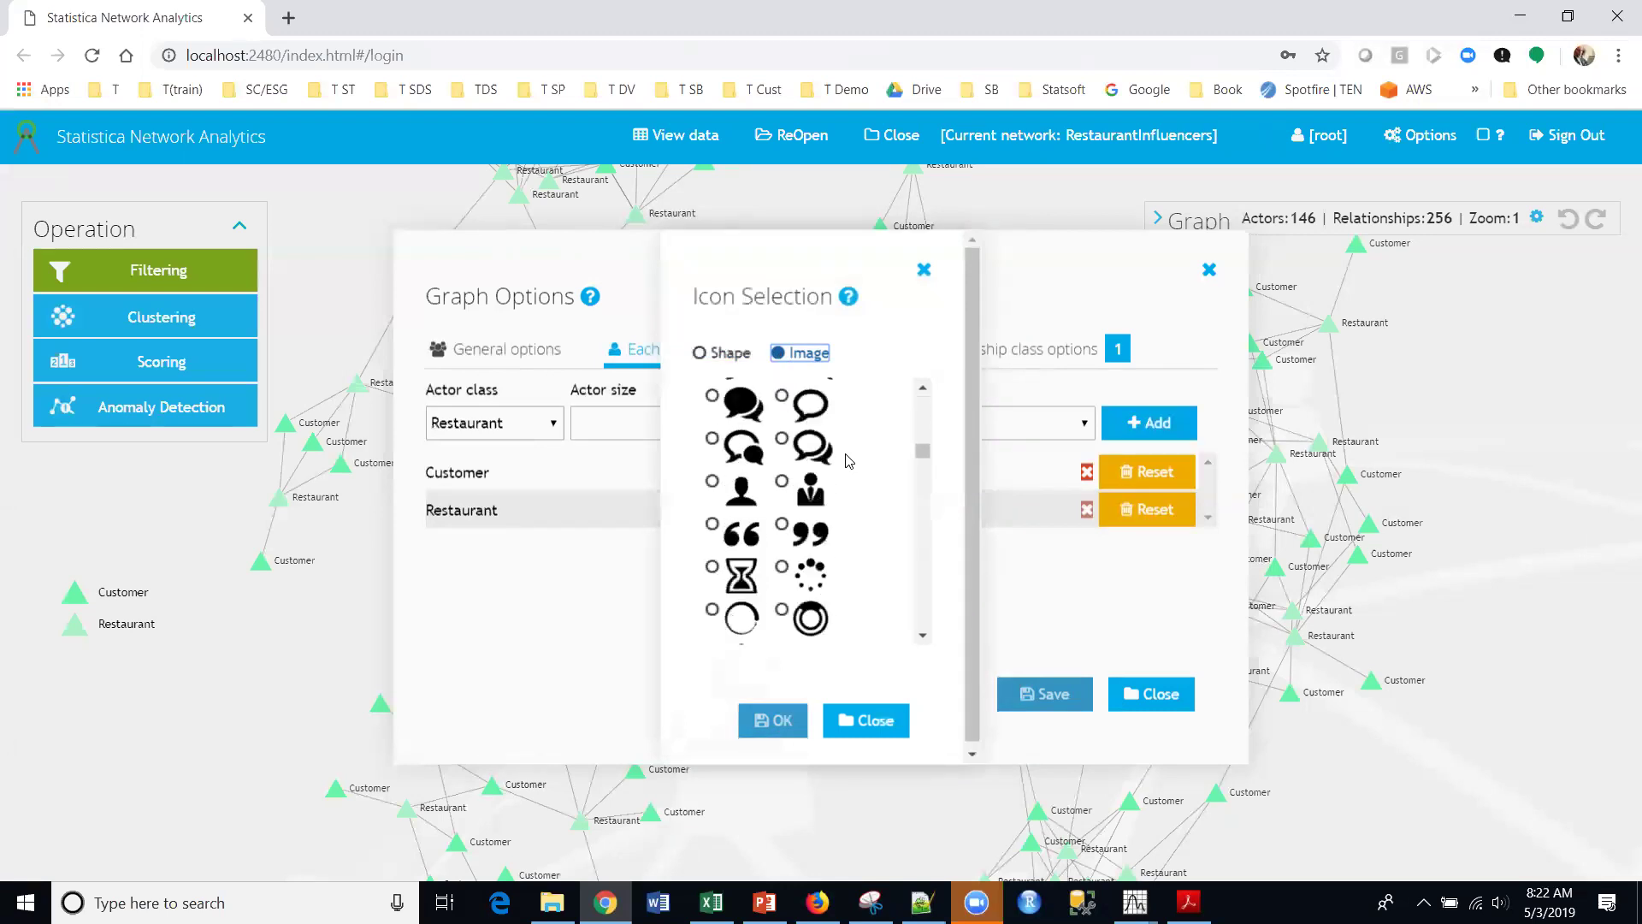
scroll(847, 462, "down", 10)
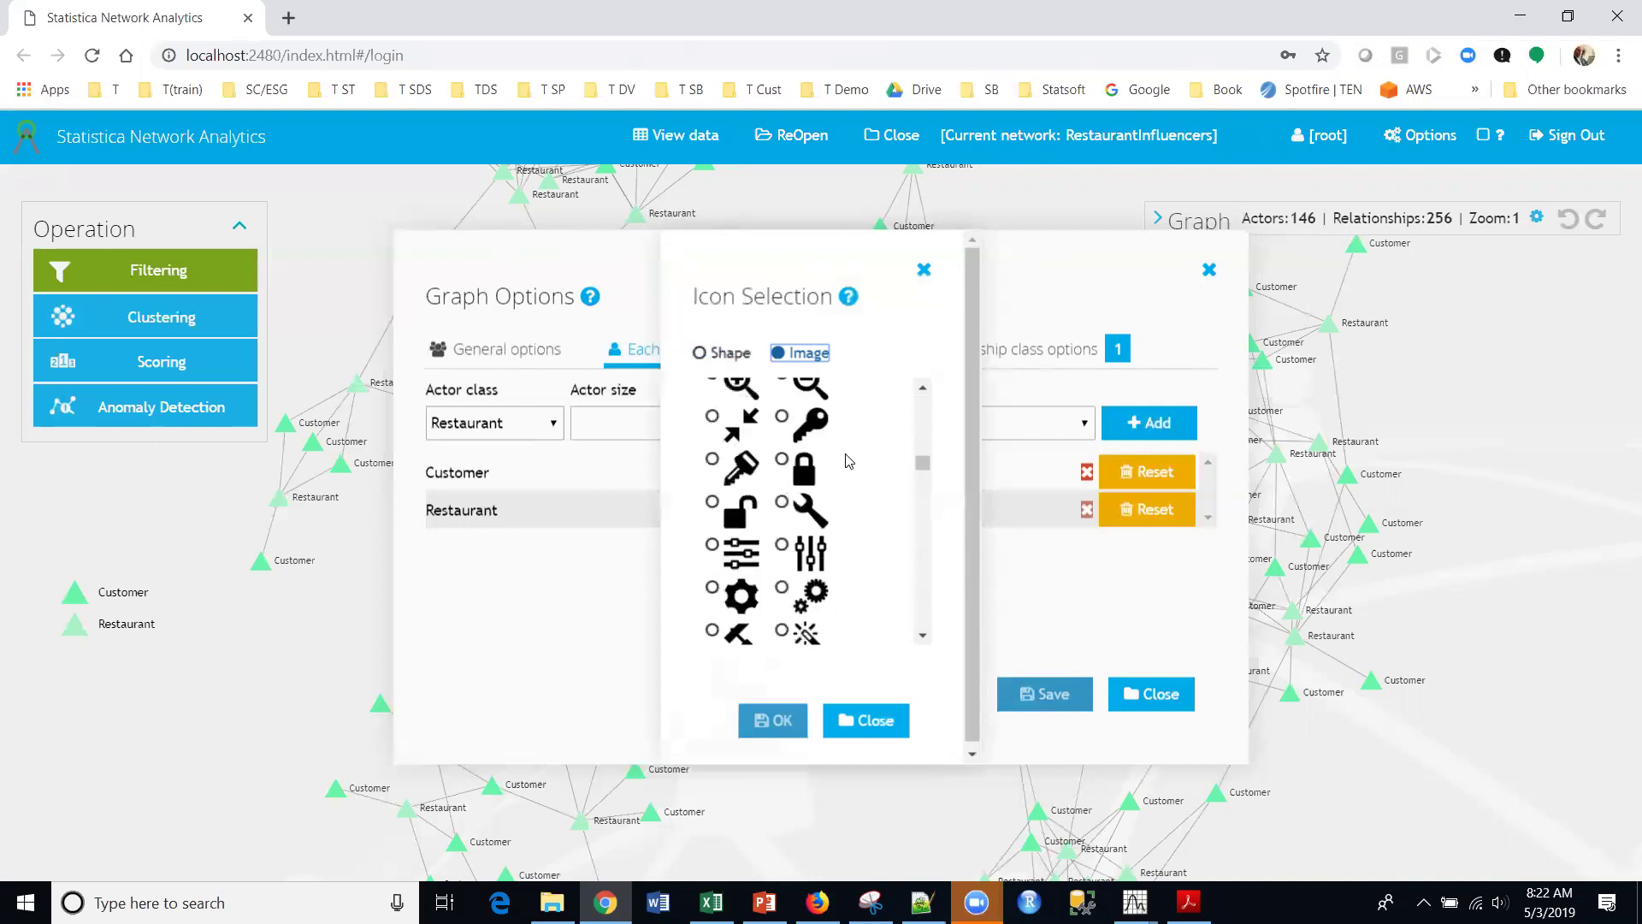
scroll(847, 462, "down", 8)
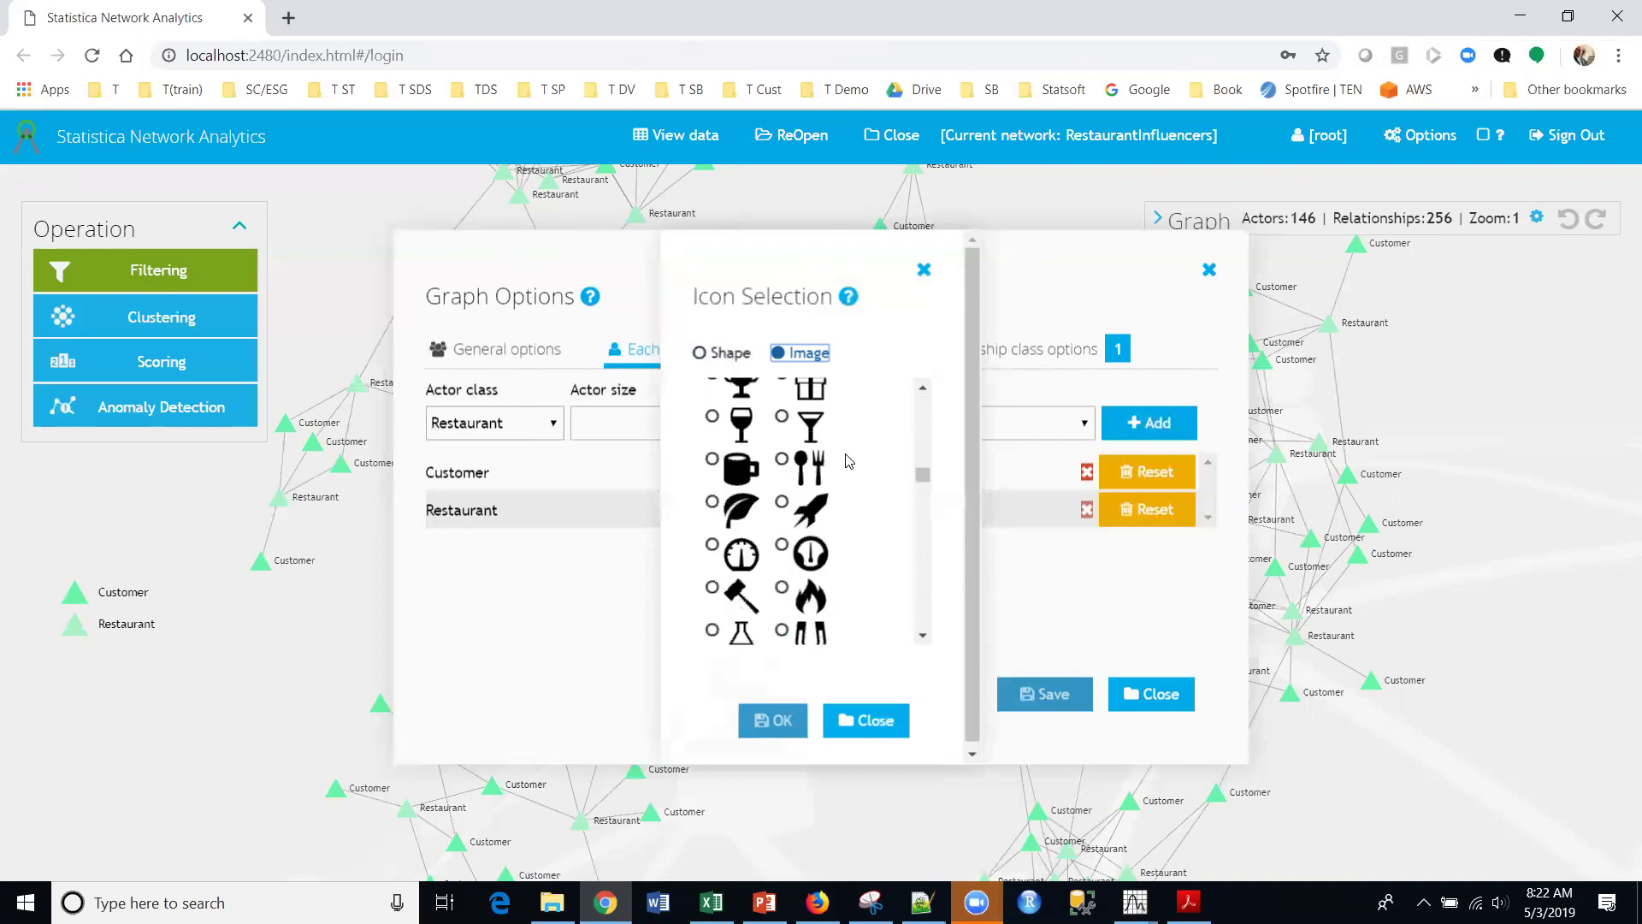
left_click(782, 460)
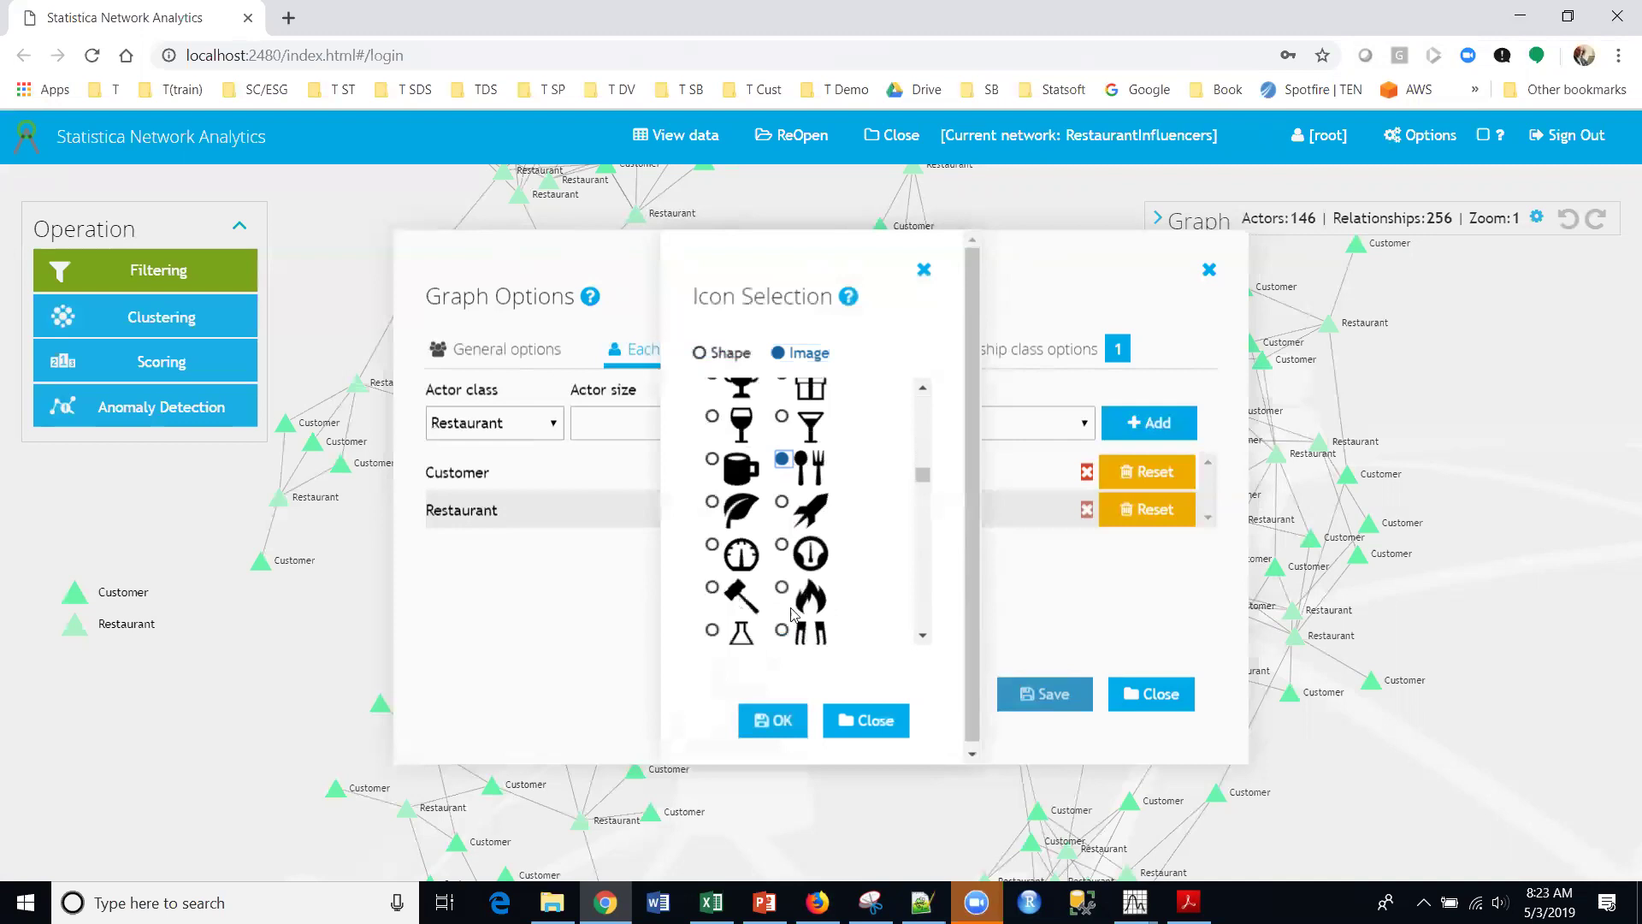
left_click(766, 739)
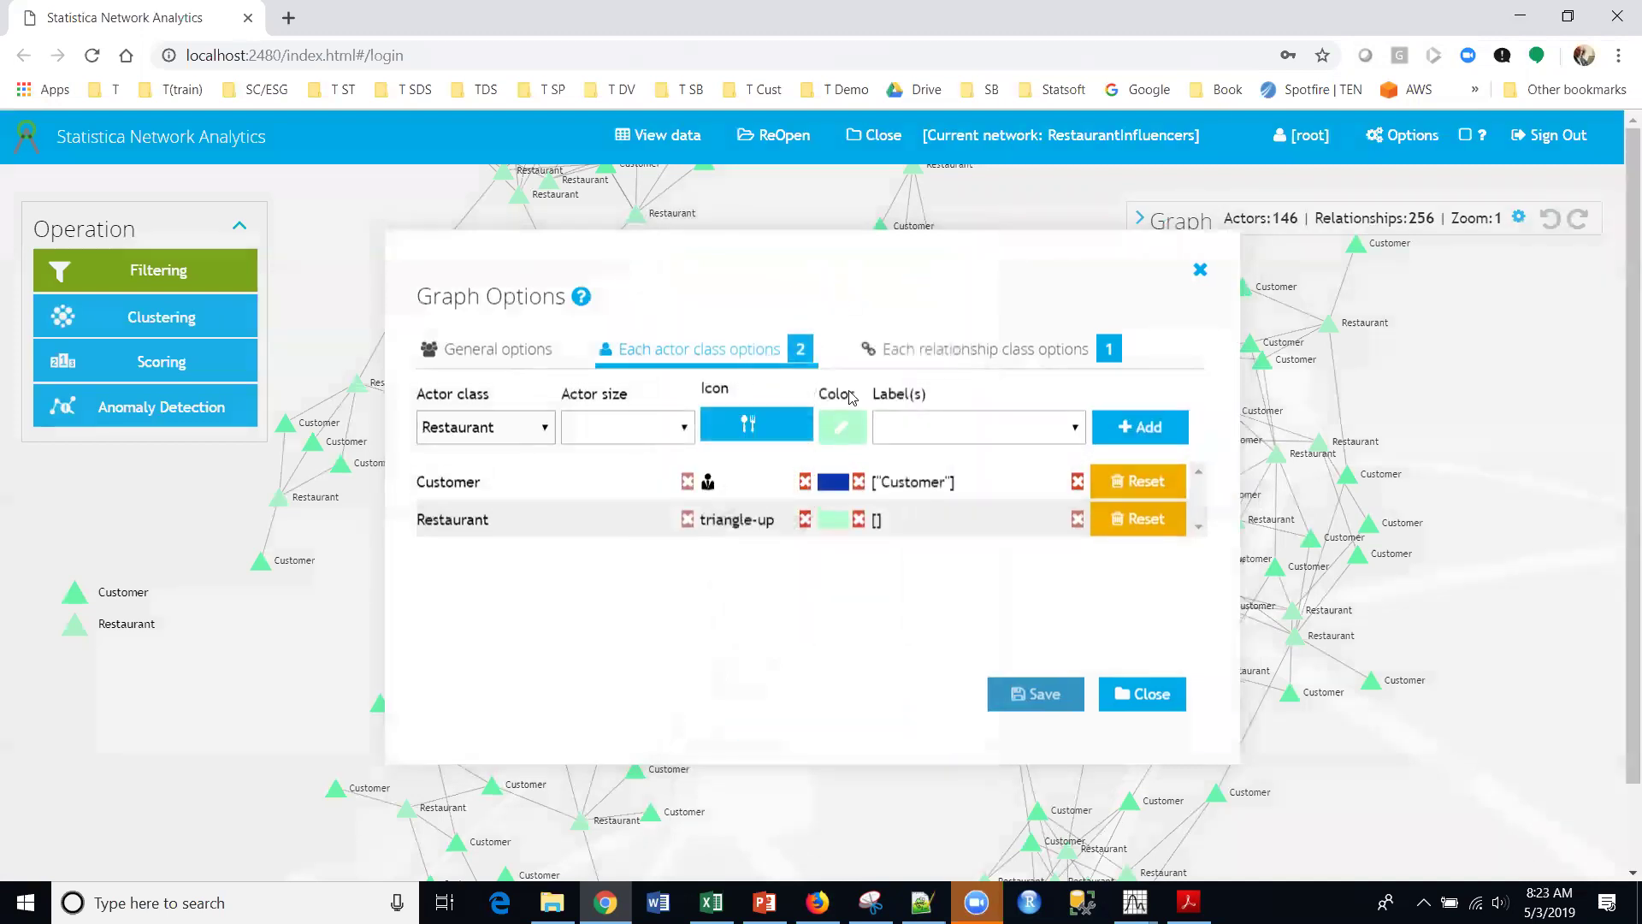
Set the Restaurant actor class color to bright green, 13EB28, and add its icon and color settings to the class list
left_click(860, 430)
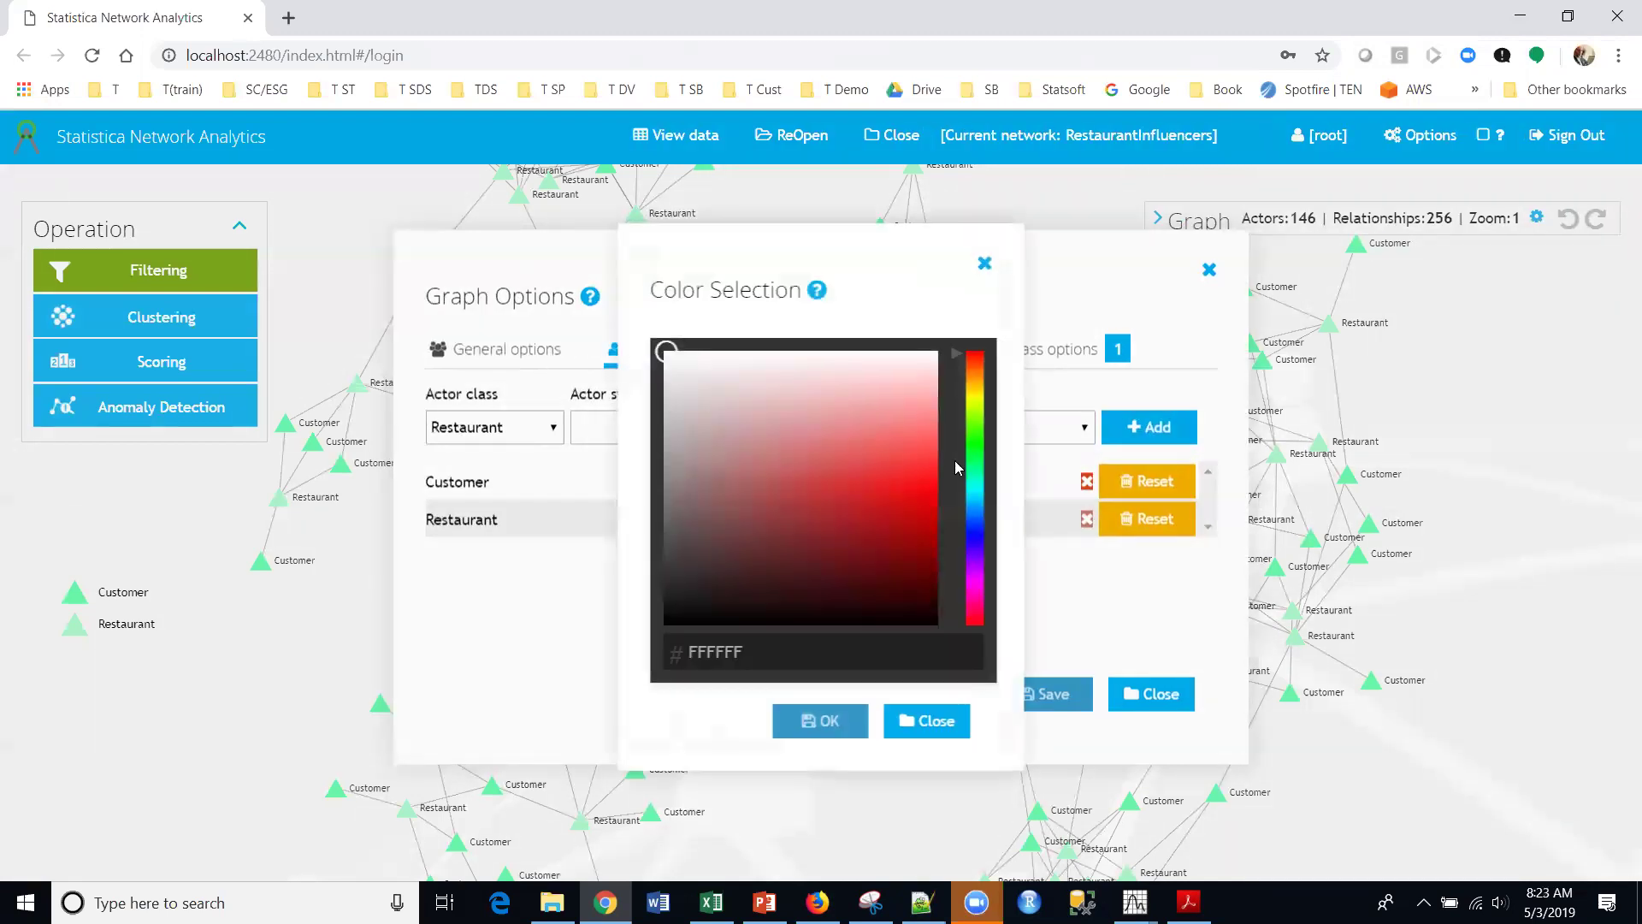
left_click(973, 446)
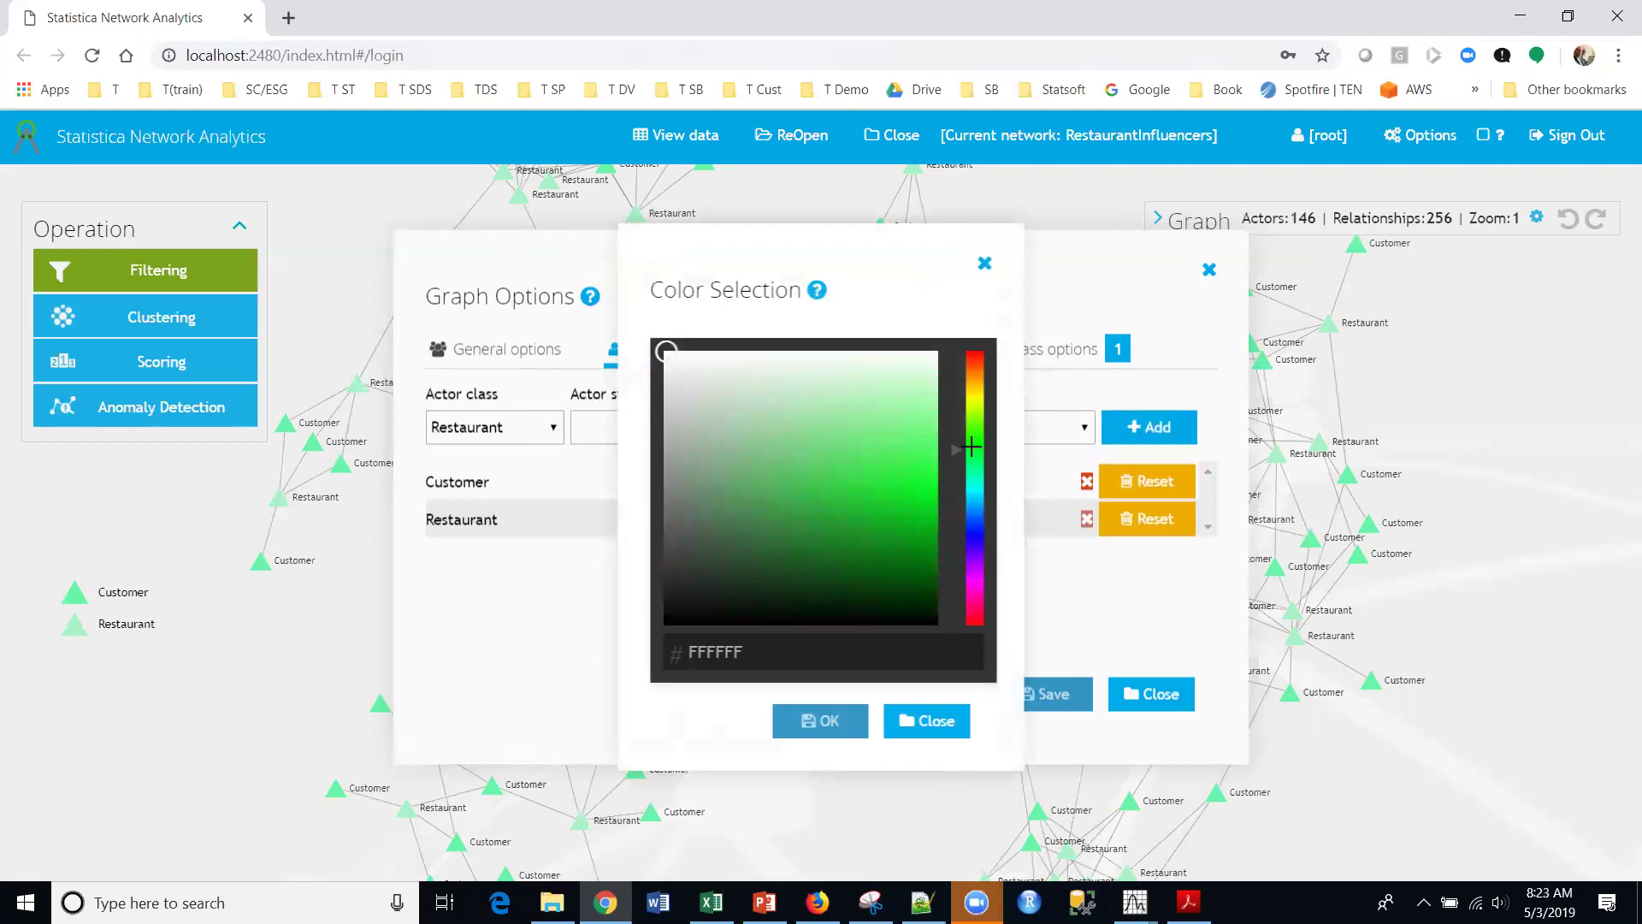
left_click(895, 487)
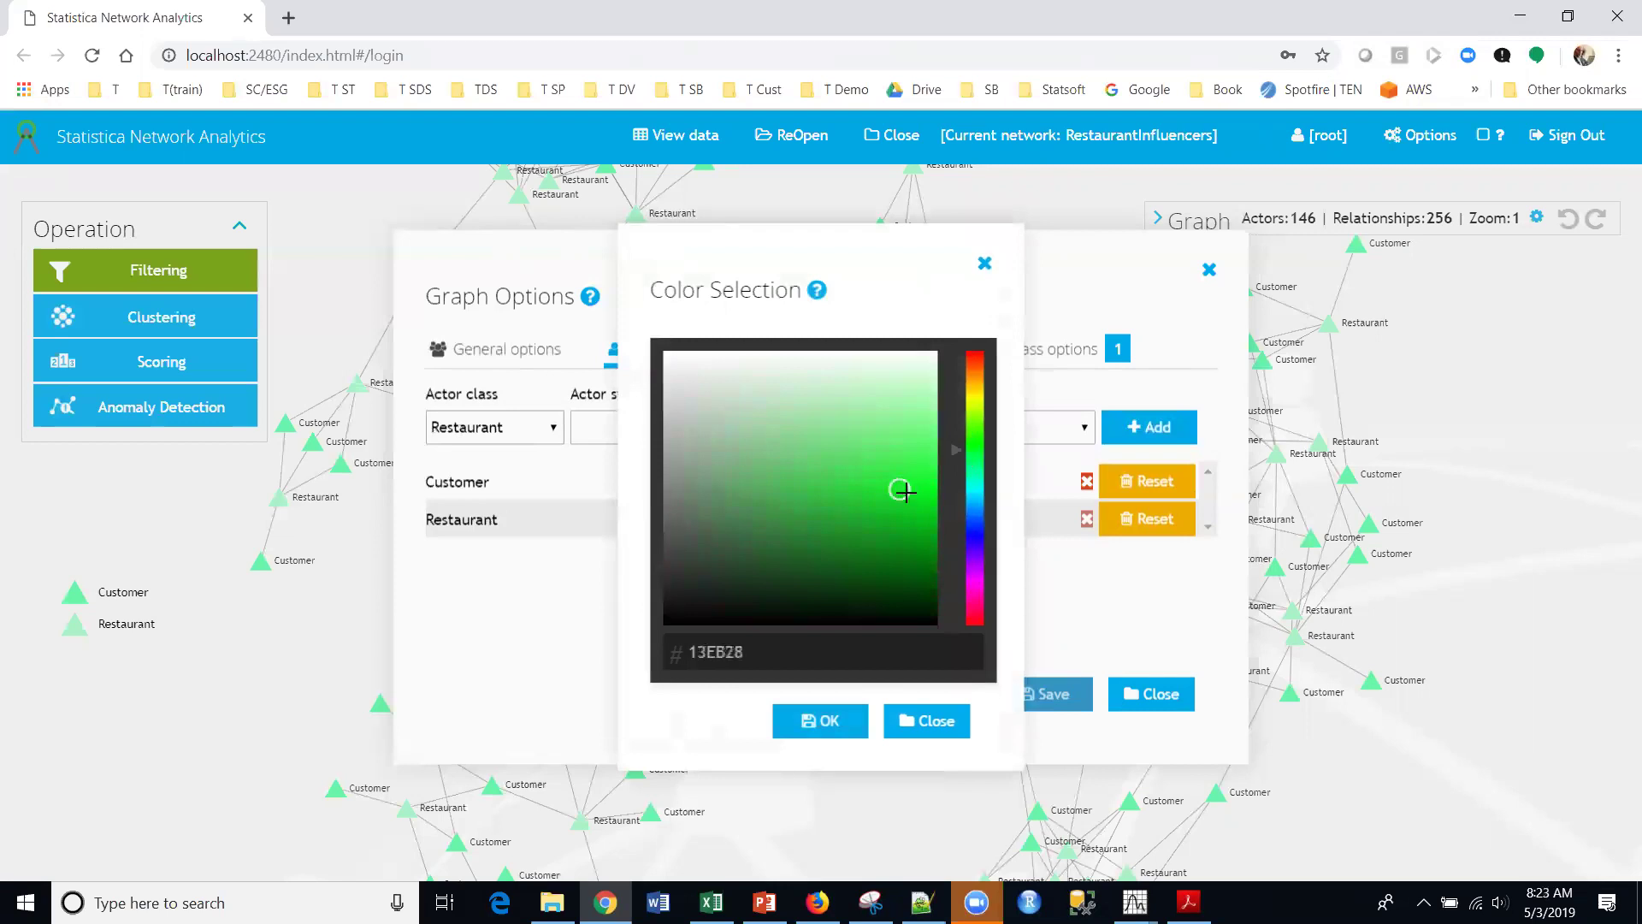
left_click(821, 721)
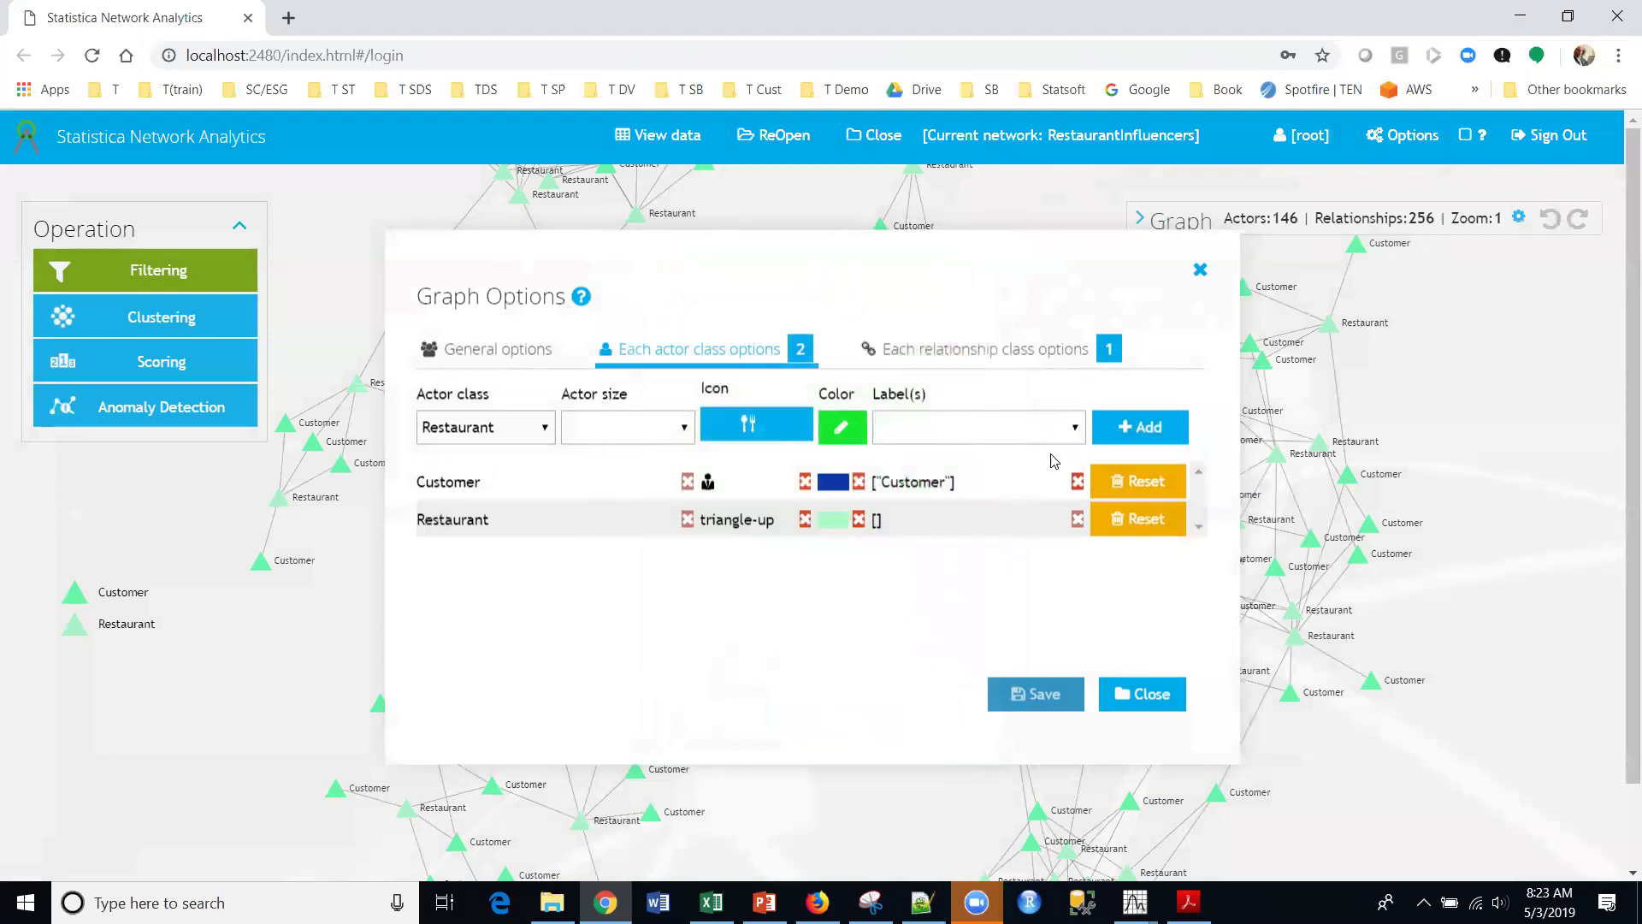
left_click(1132, 430)
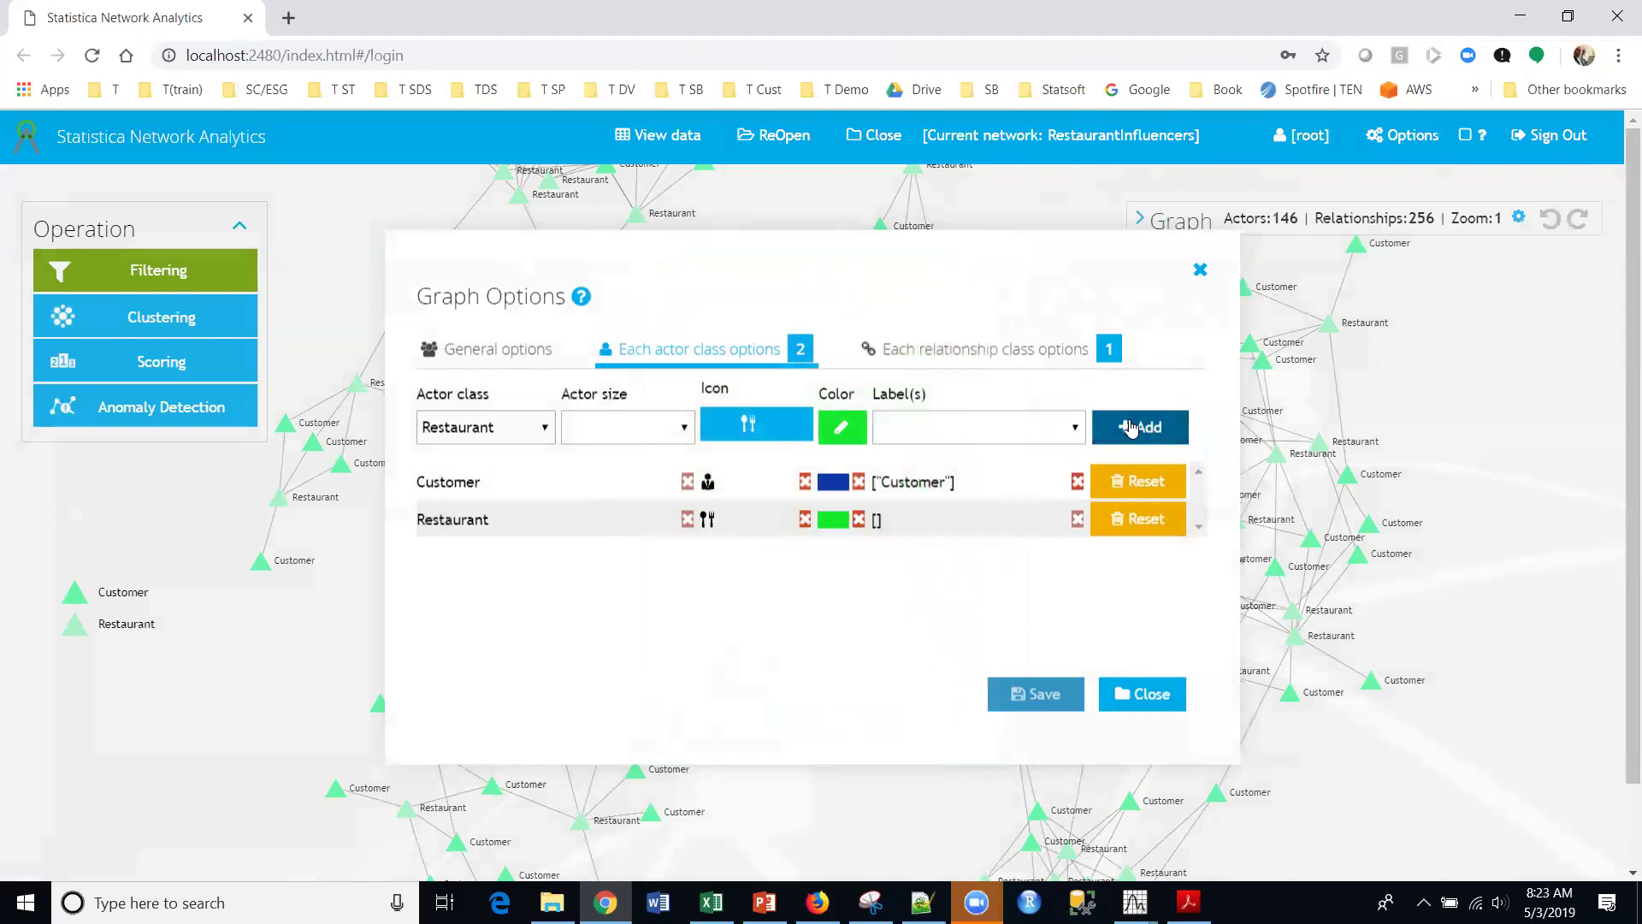
Label the Eats_at relationship class with its Rating property and add the setting to the relationship class list
left_click(947, 349)
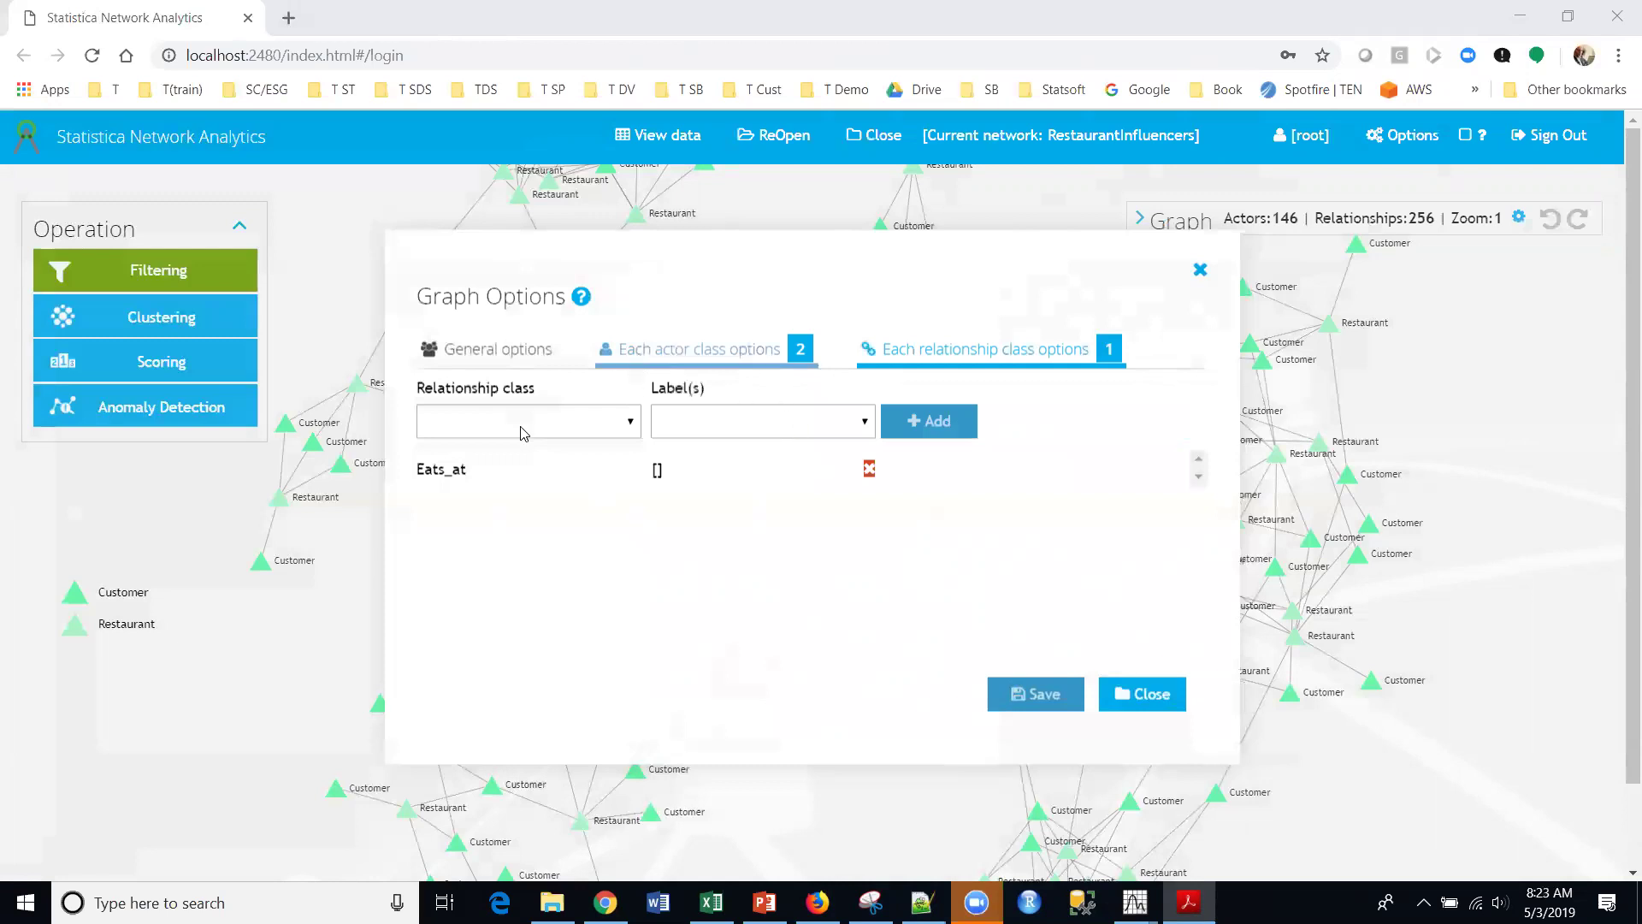
left_click(620, 427)
left_click(557, 466)
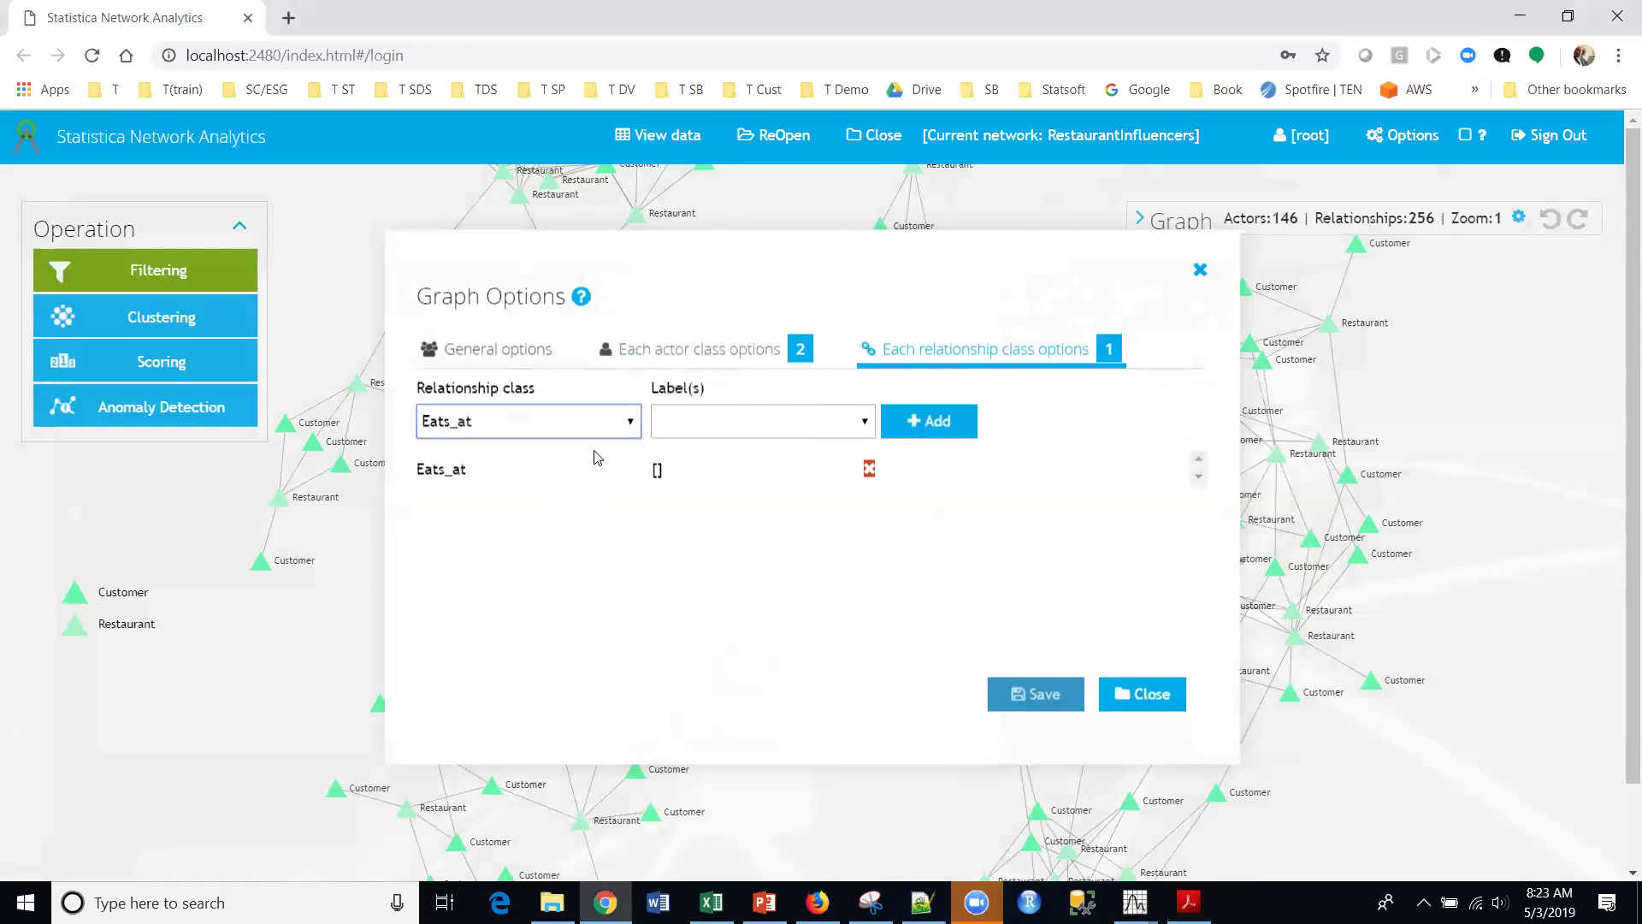
left_click(754, 424)
left_click(751, 466)
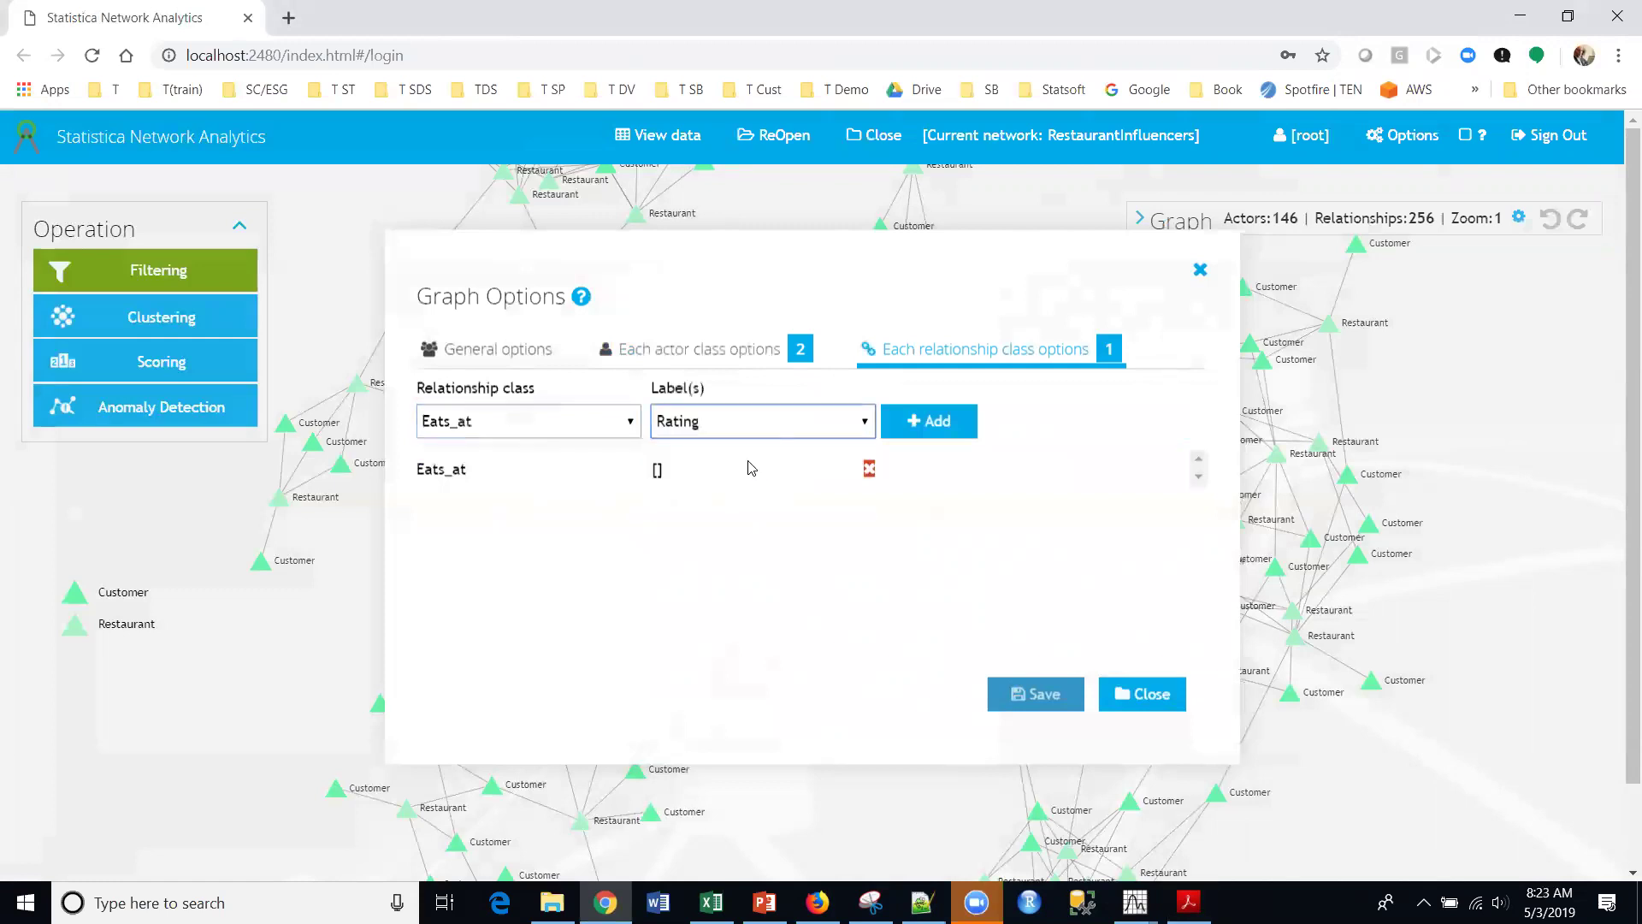
left_click(924, 428)
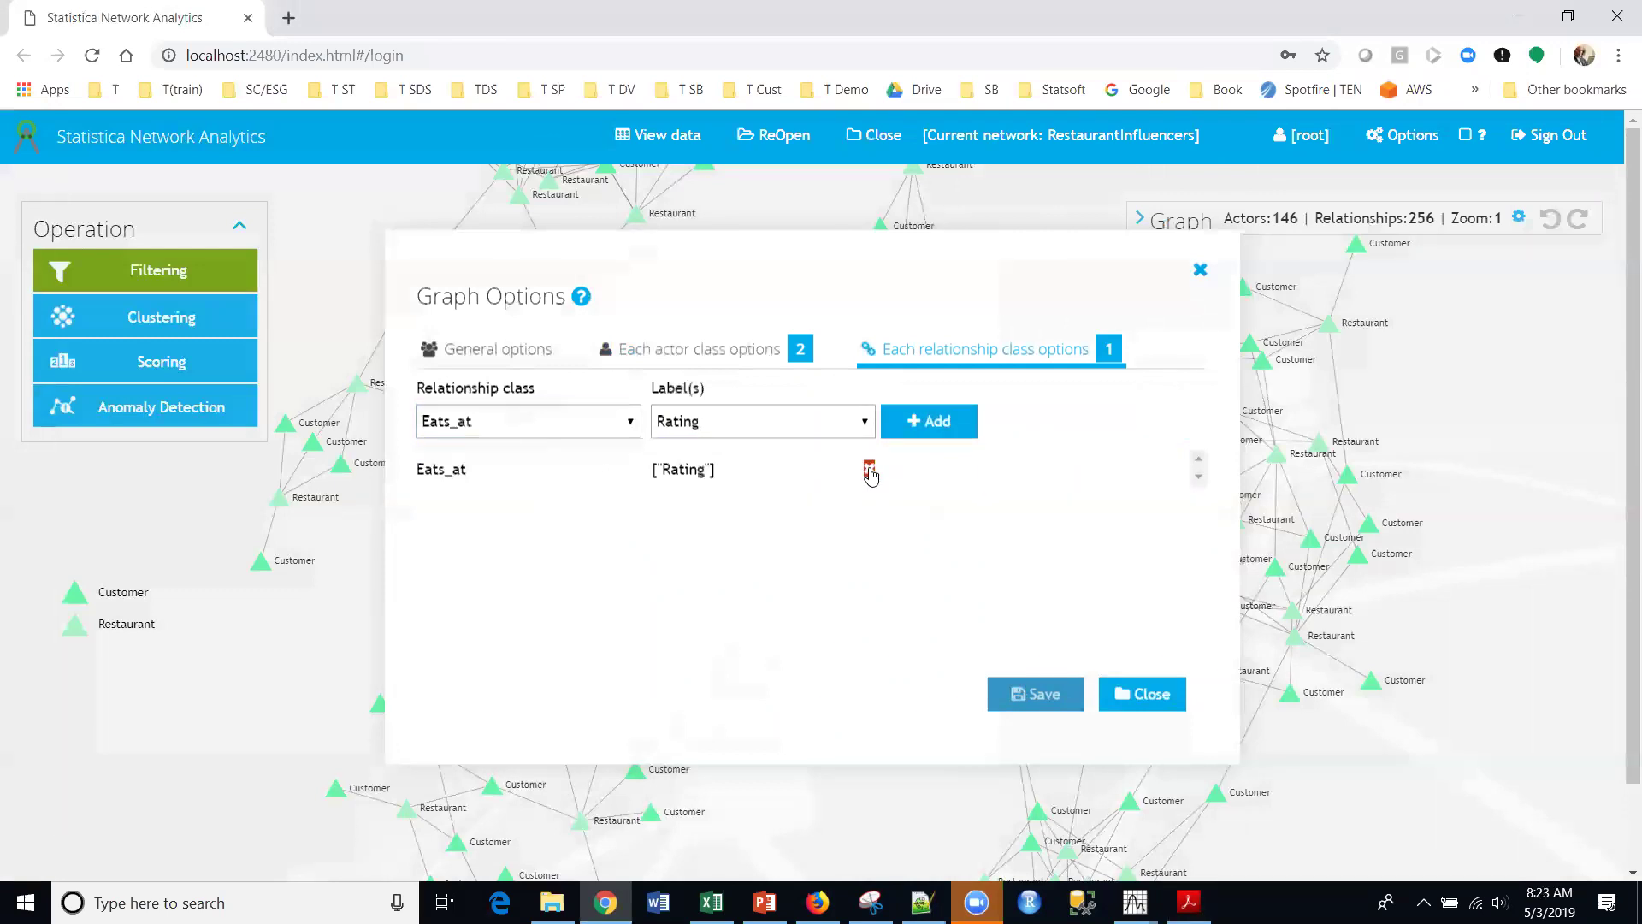
left_click(718, 349)
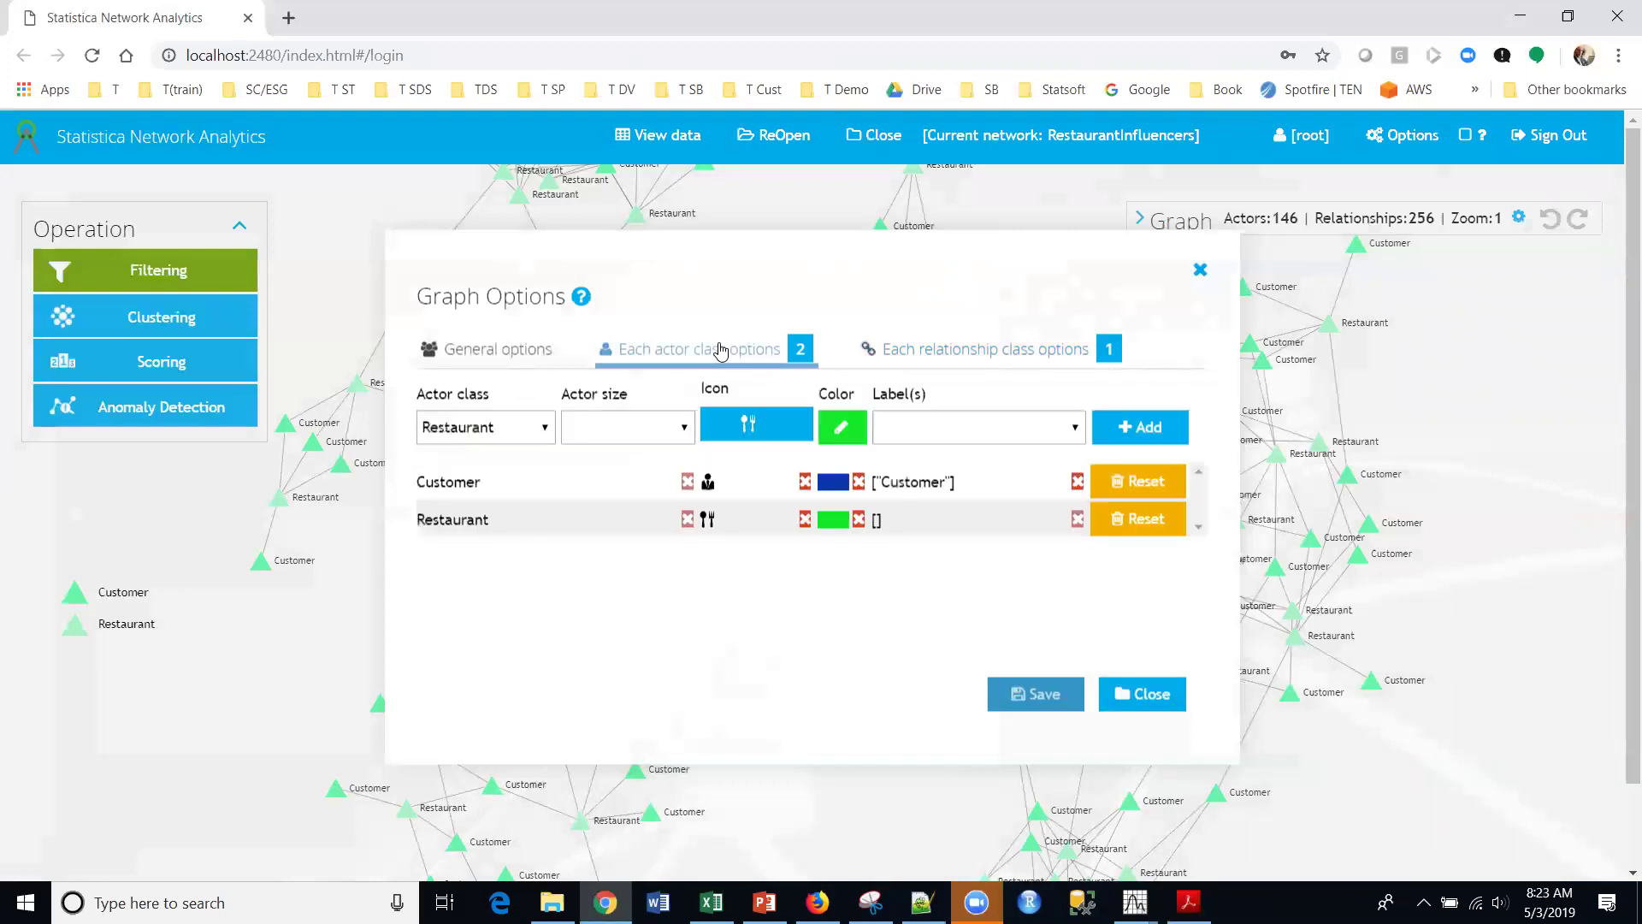
left_click(672, 348)
left_click(962, 349)
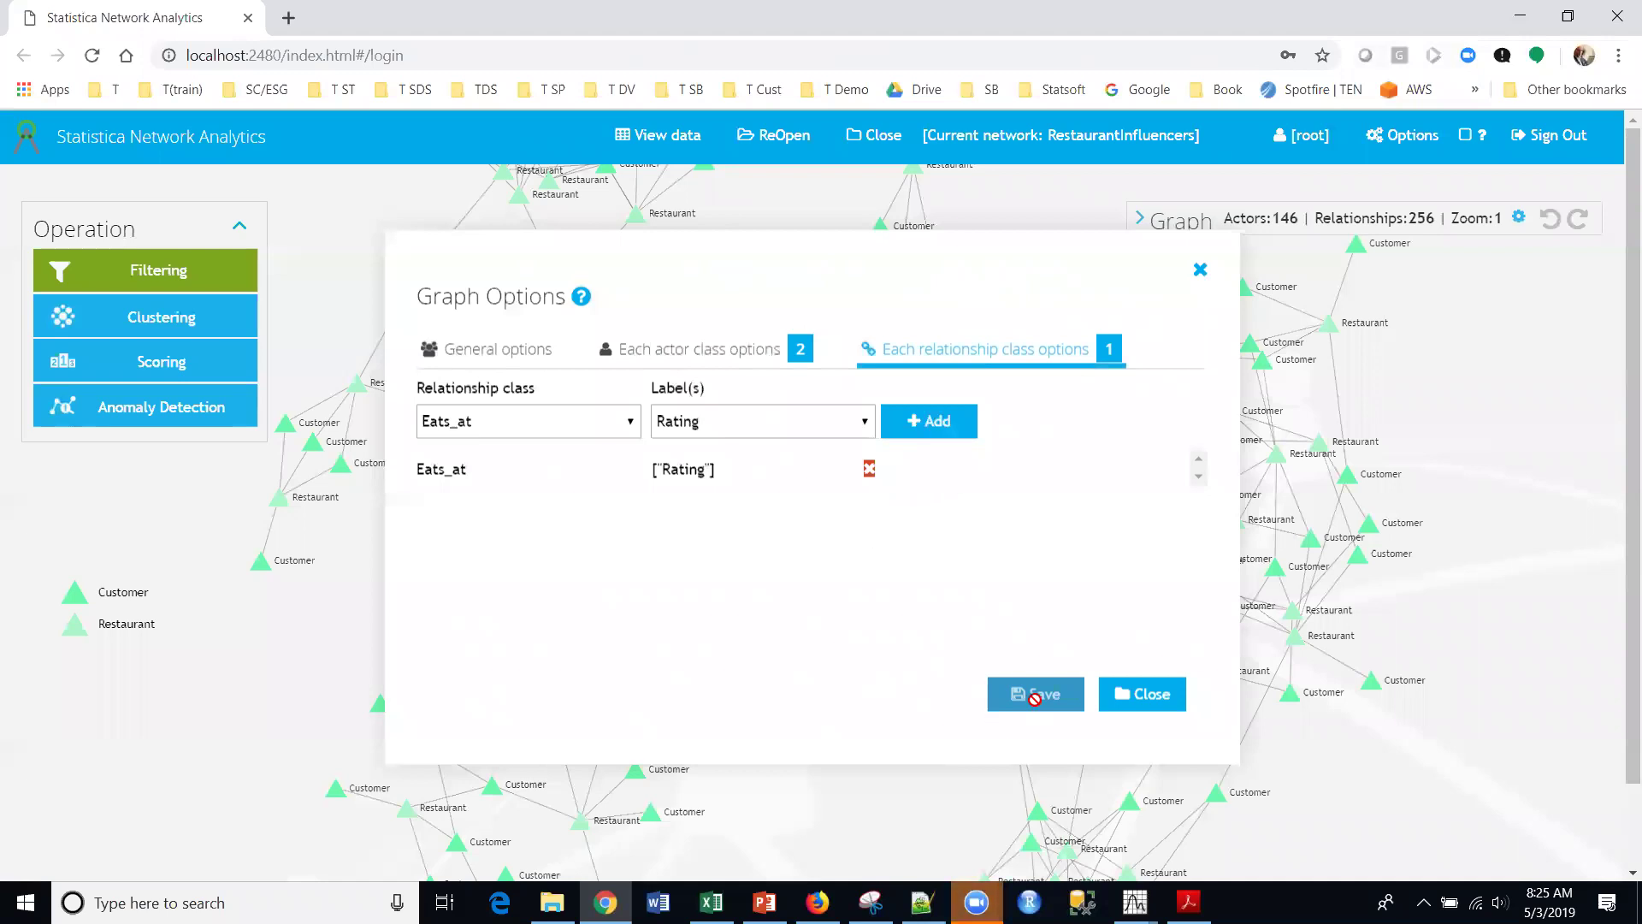
Label the Restaurant actor class with RestaurantID, add it to the class list, and save the graph options
left_click(718, 352)
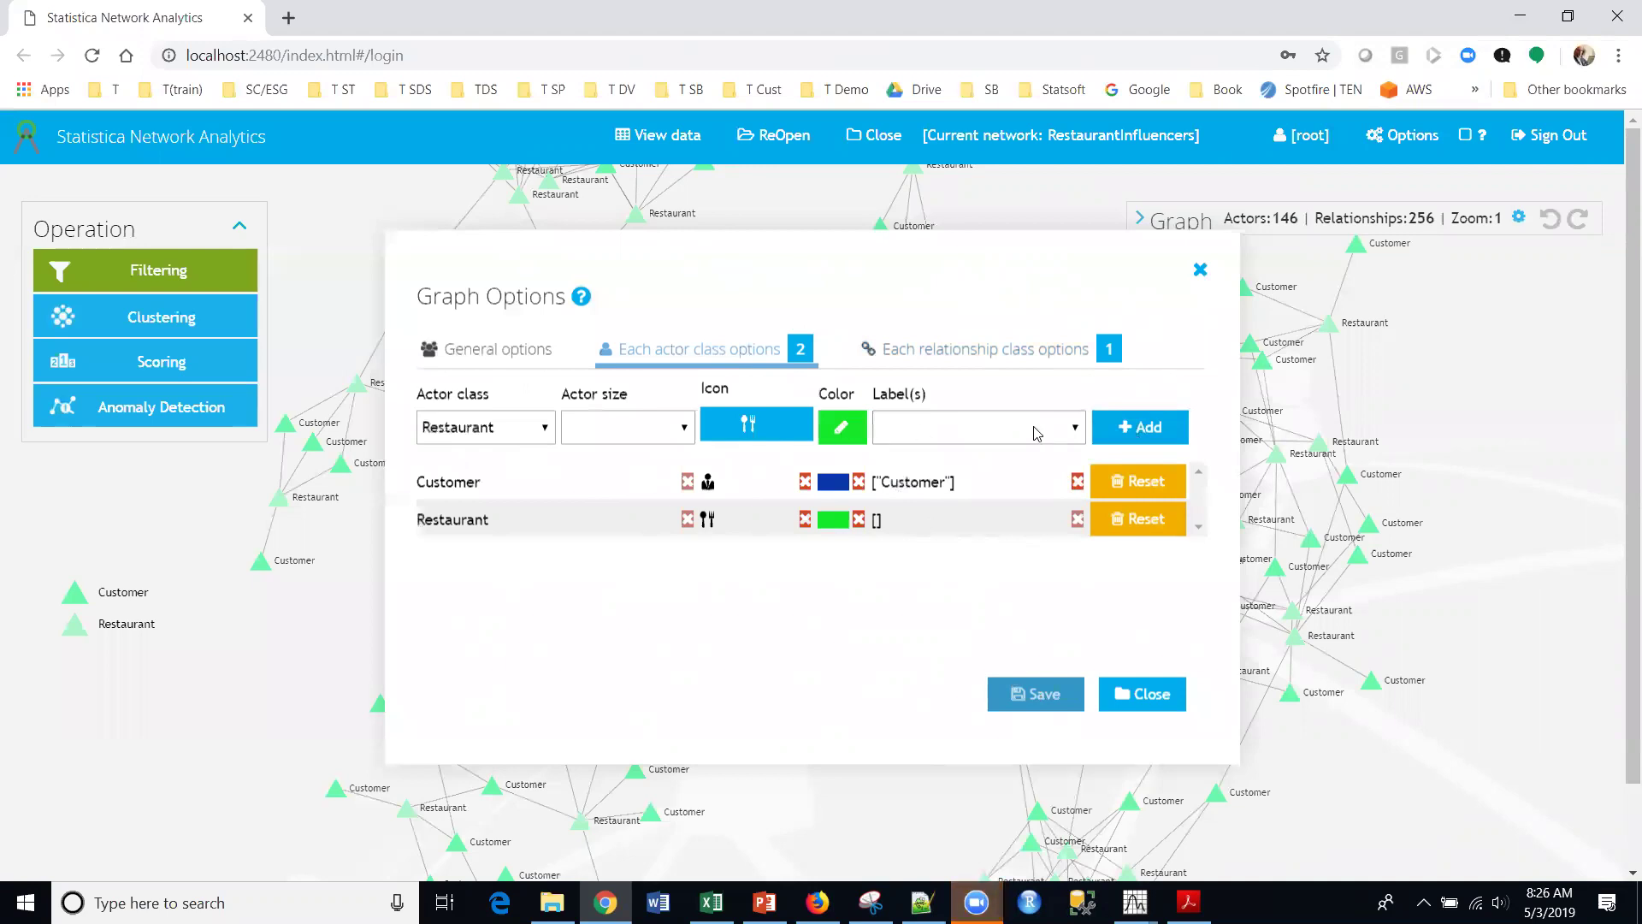
left_click(936, 429)
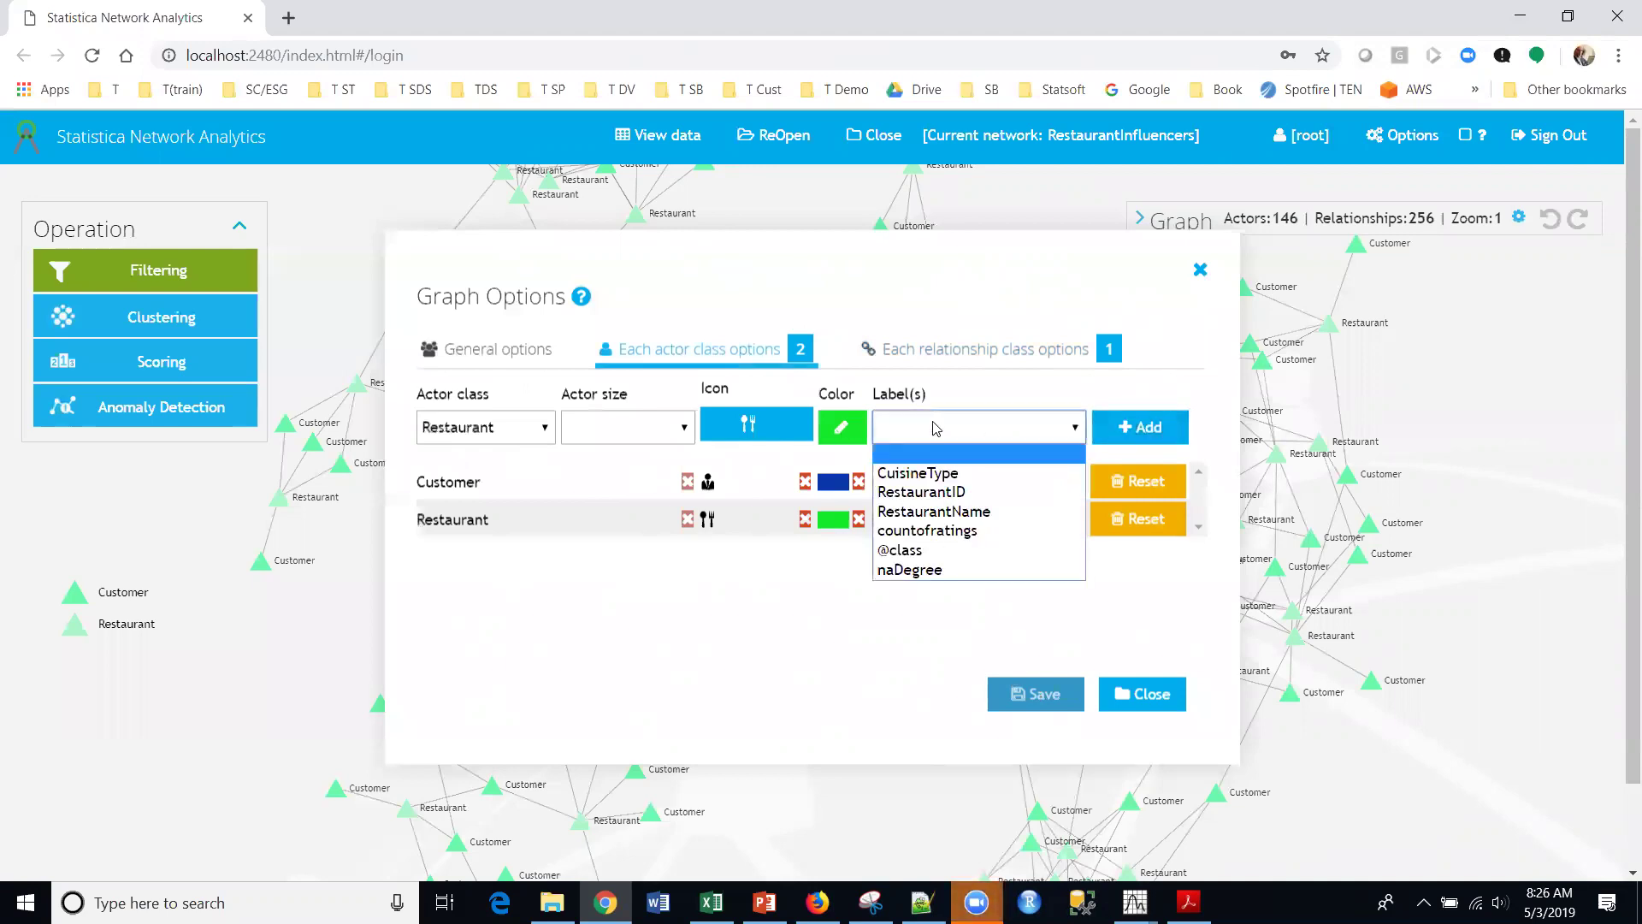
left_click(978, 494)
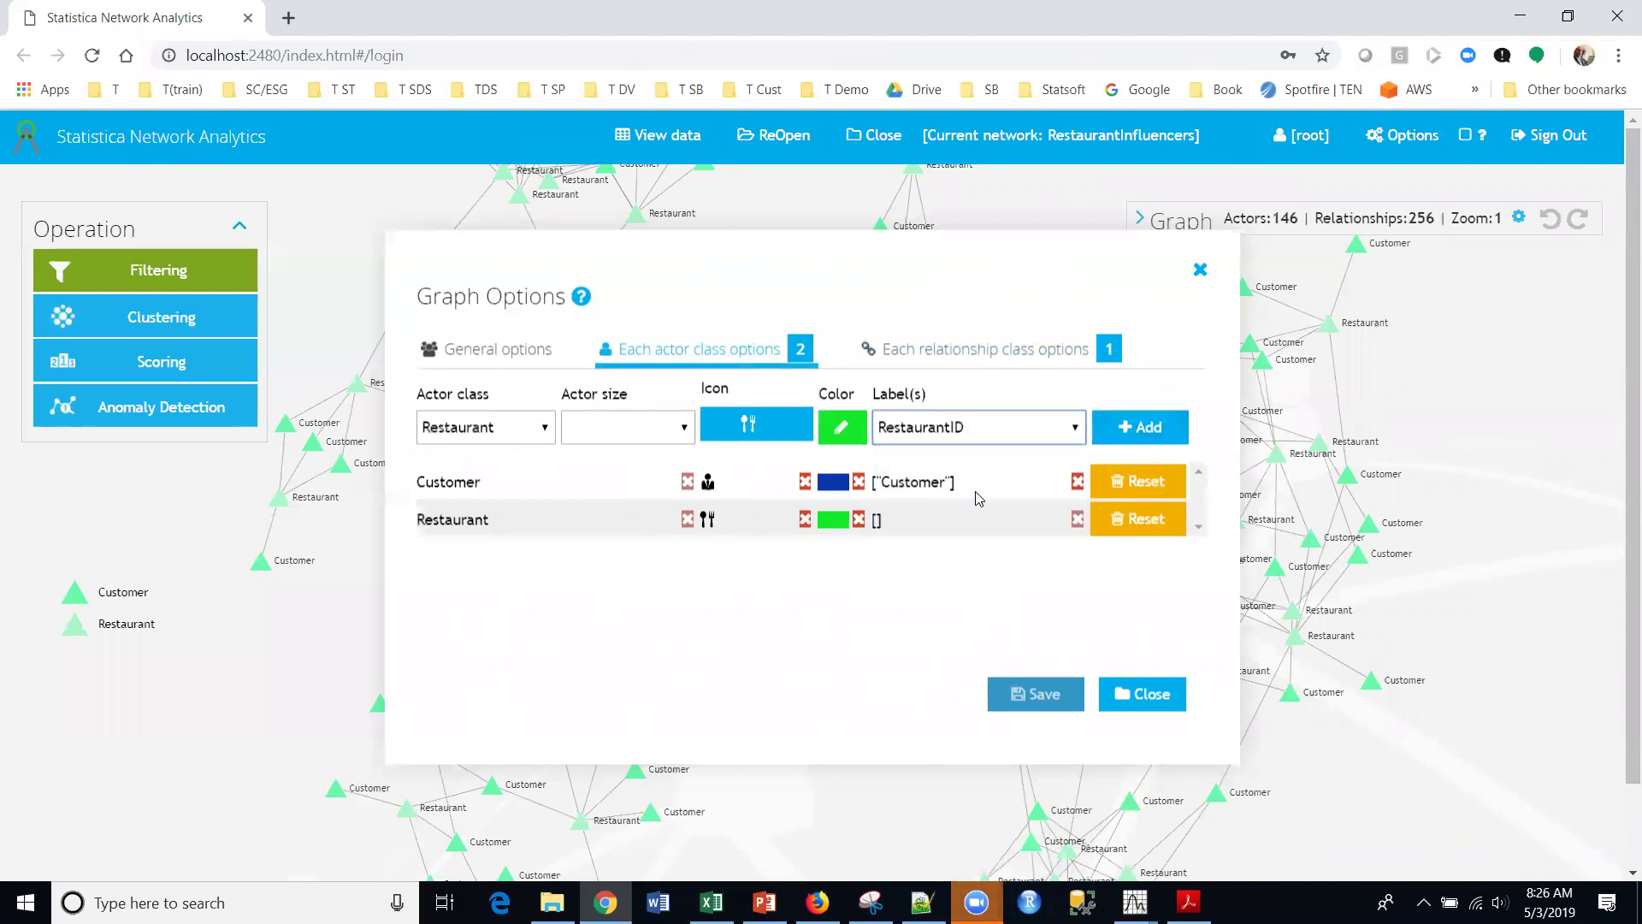
left_click(1121, 447)
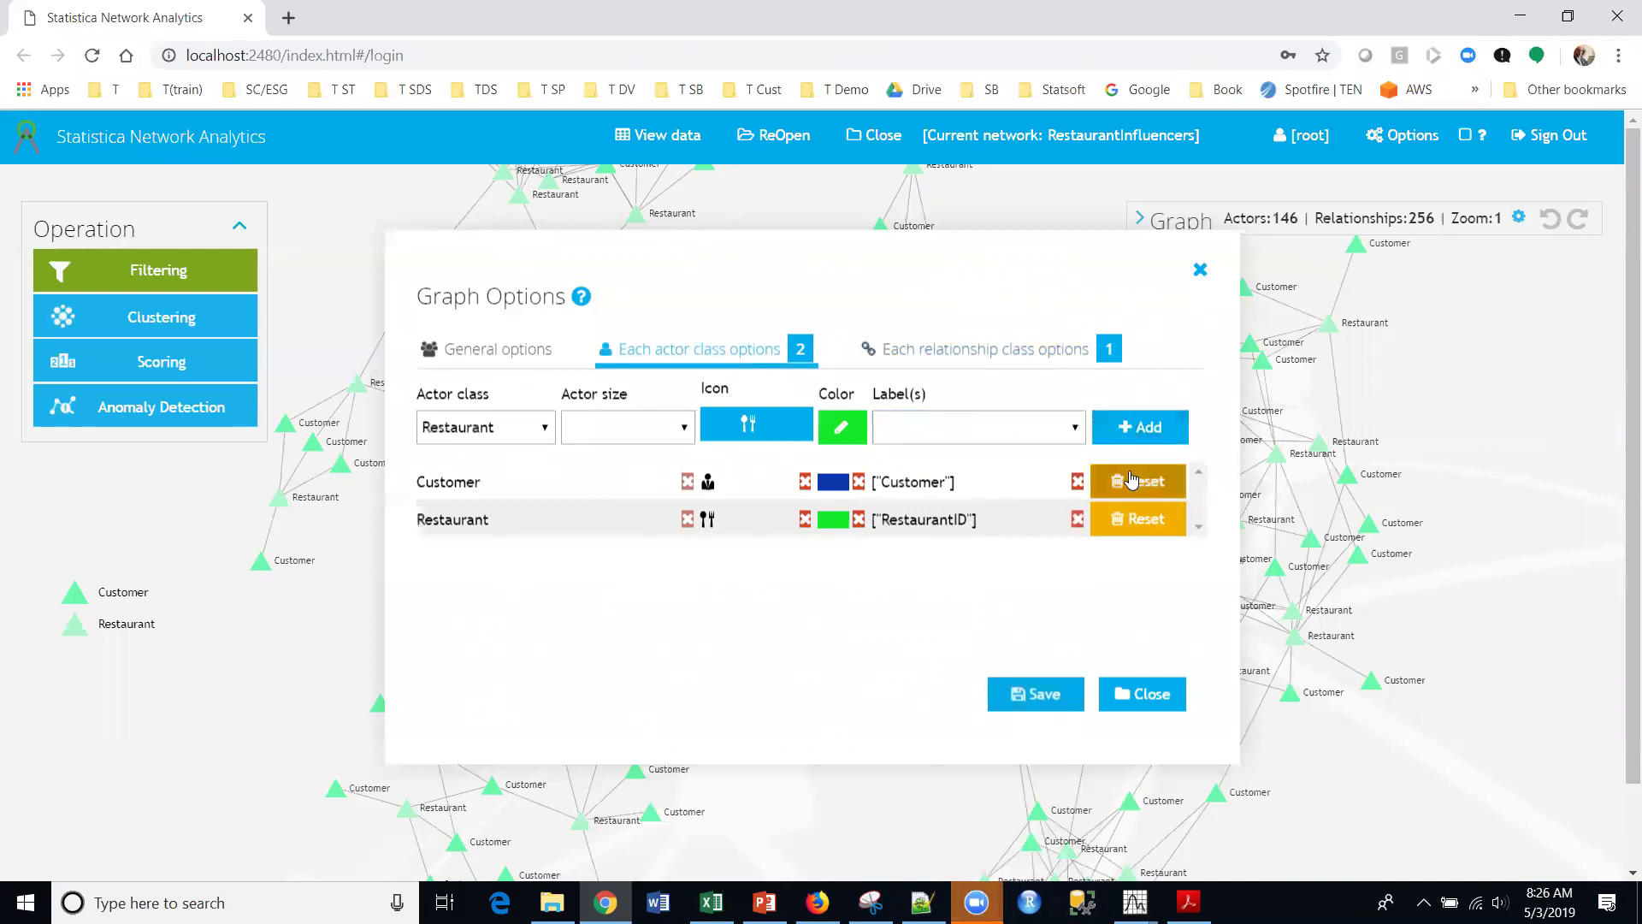
left_click(972, 355)
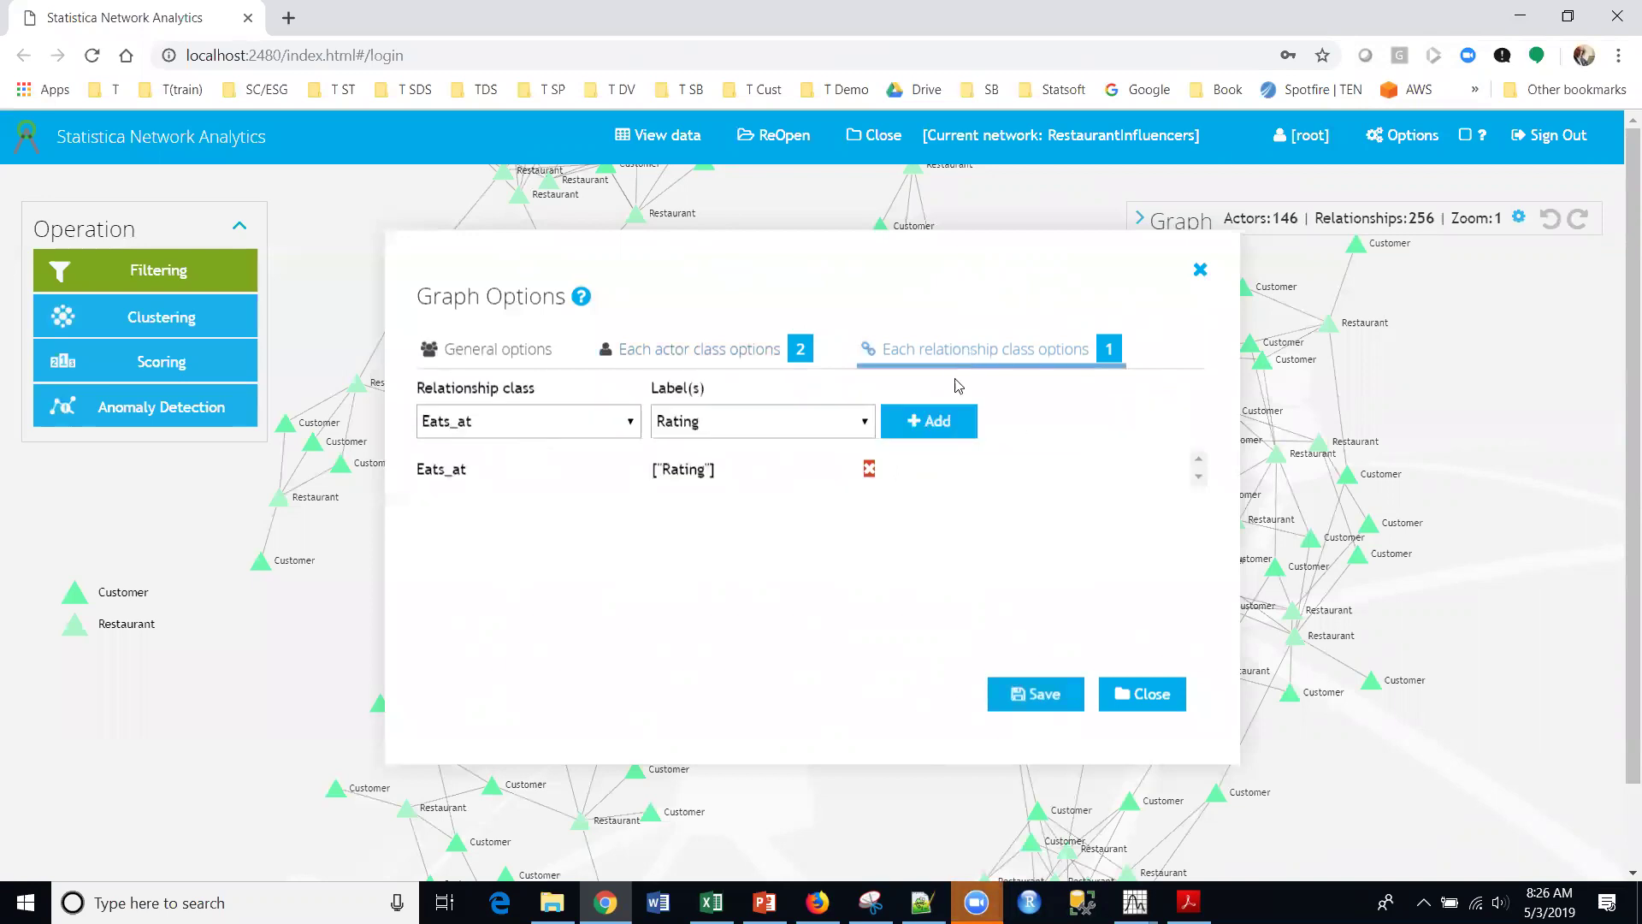
left_click(1033, 696)
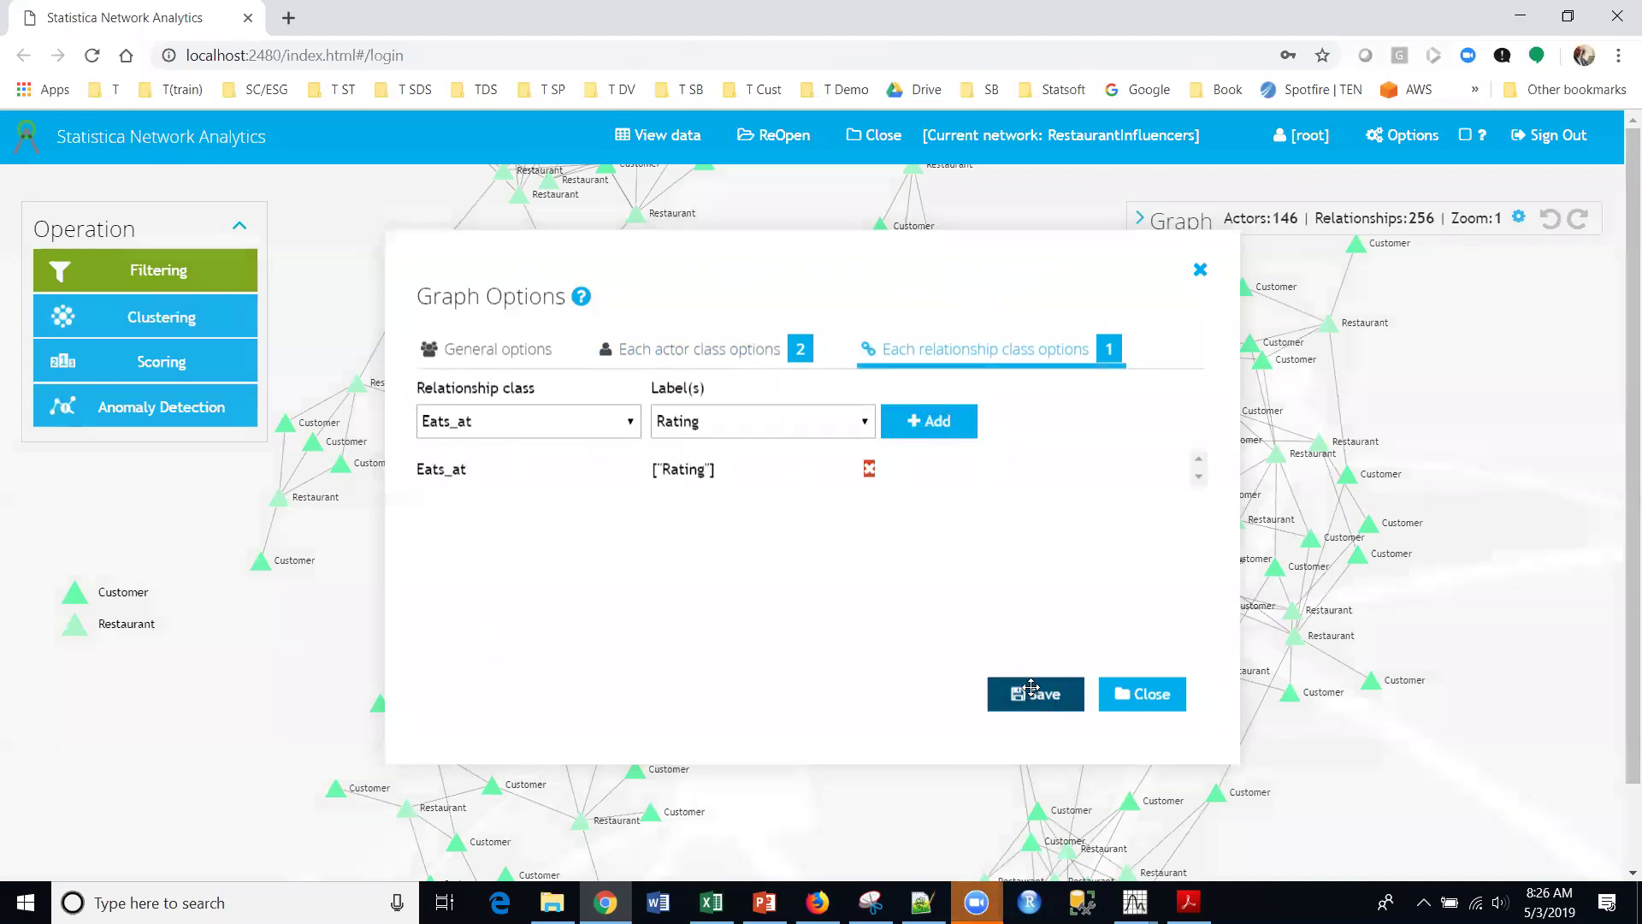
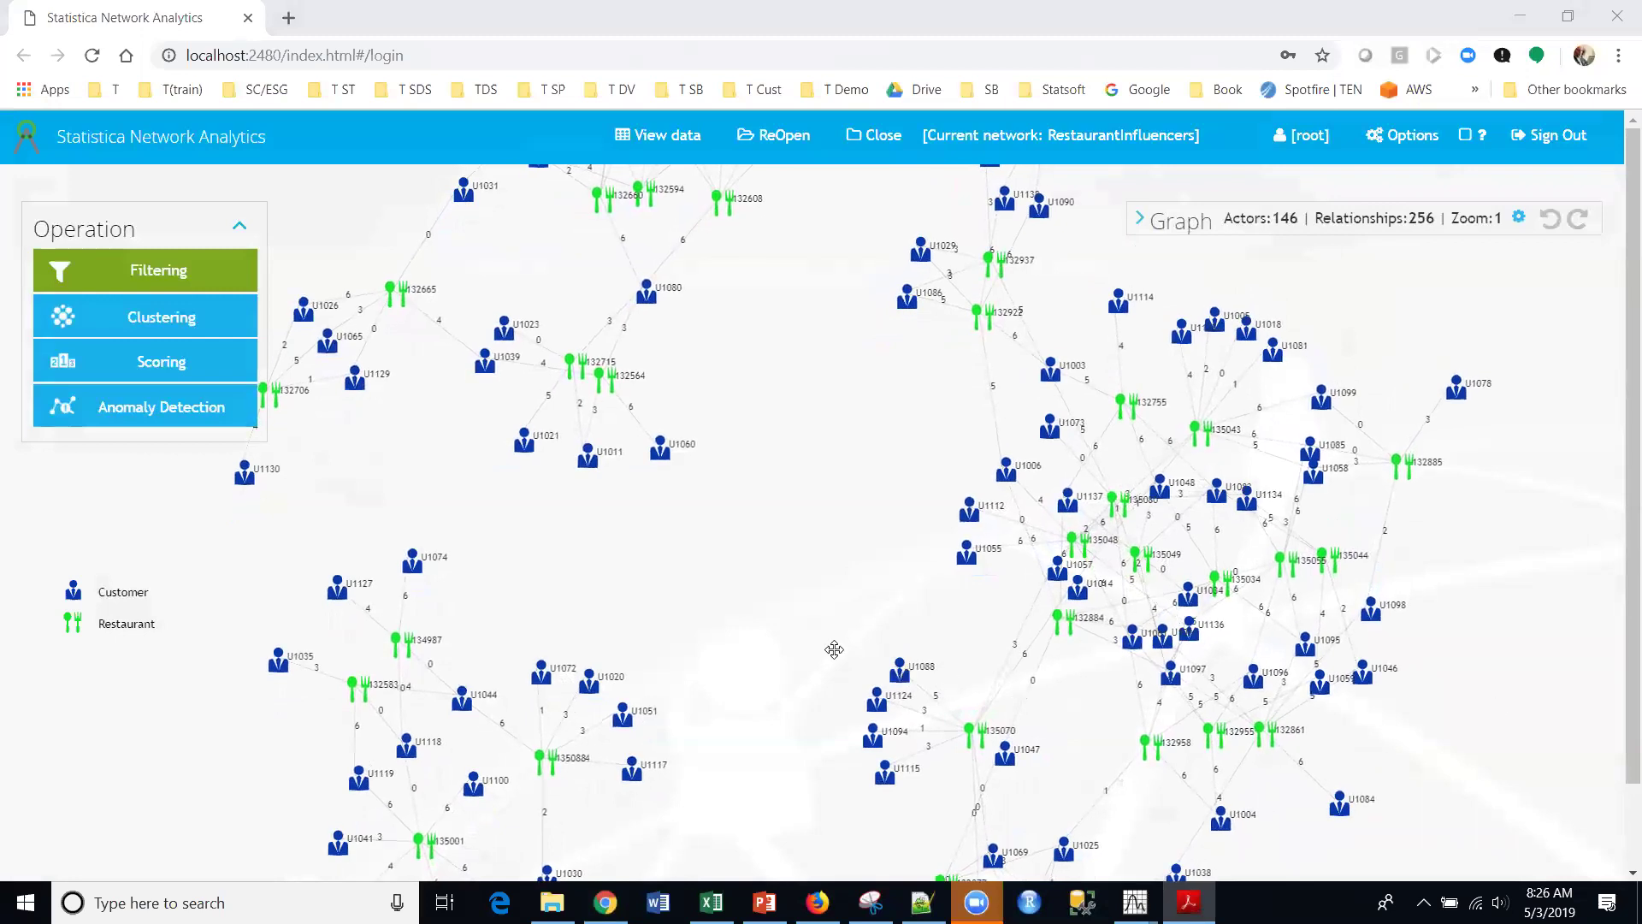
Examine the restyled graph and highlight the restaurants connected to the customer that links the two restaurant clusters
scroll(760, 567, "down", 2)
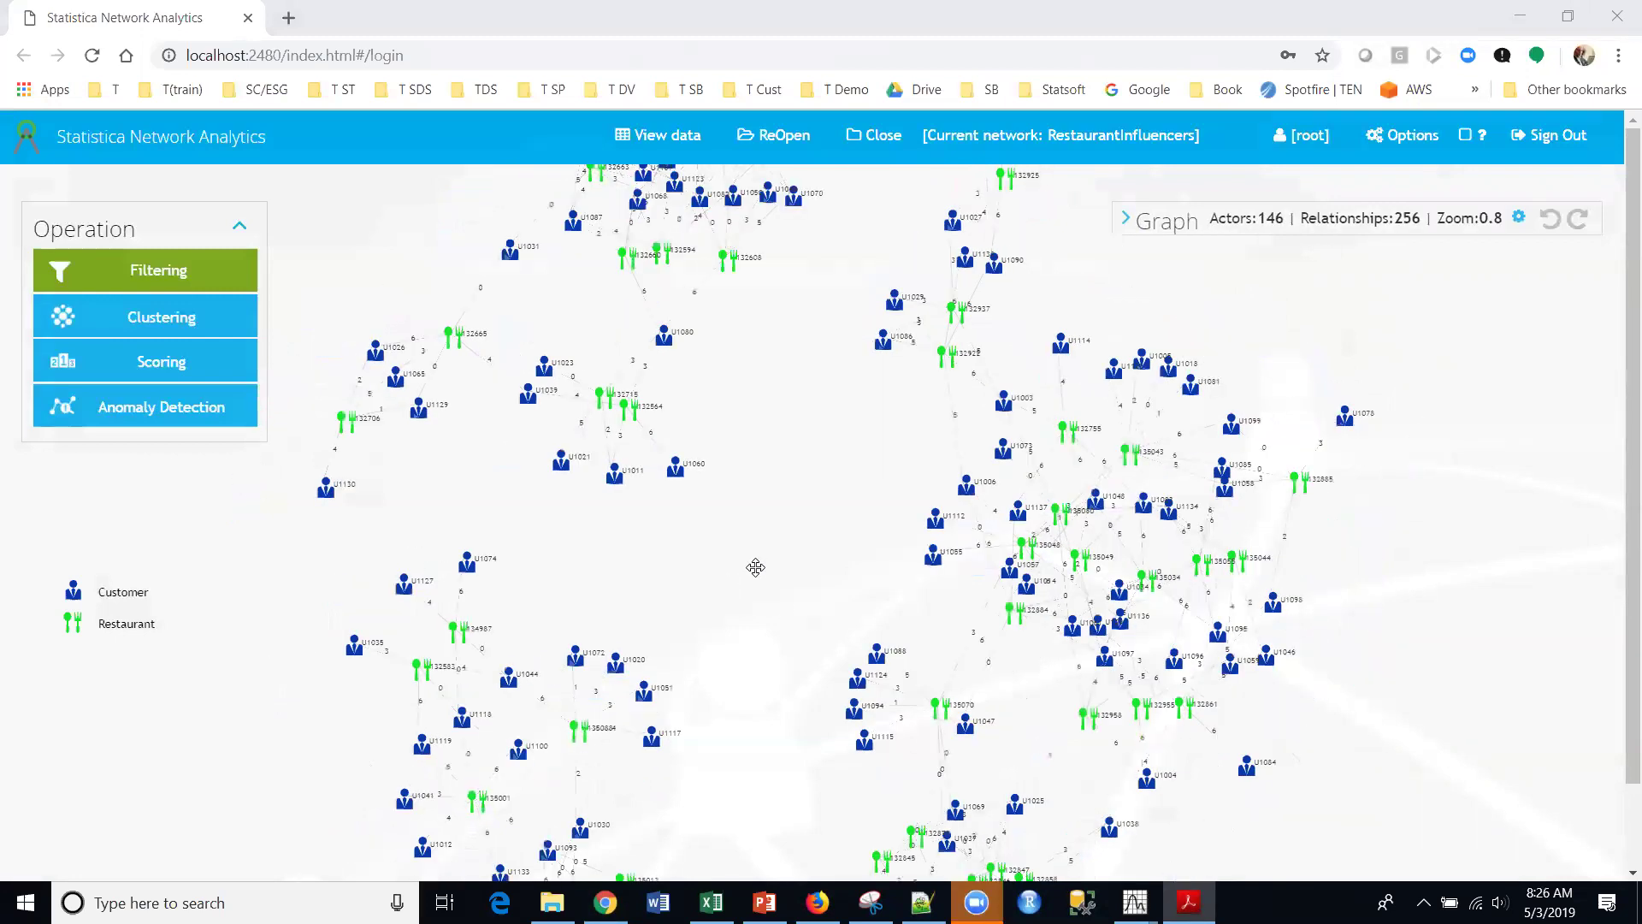
scroll(755, 567, "down", 2)
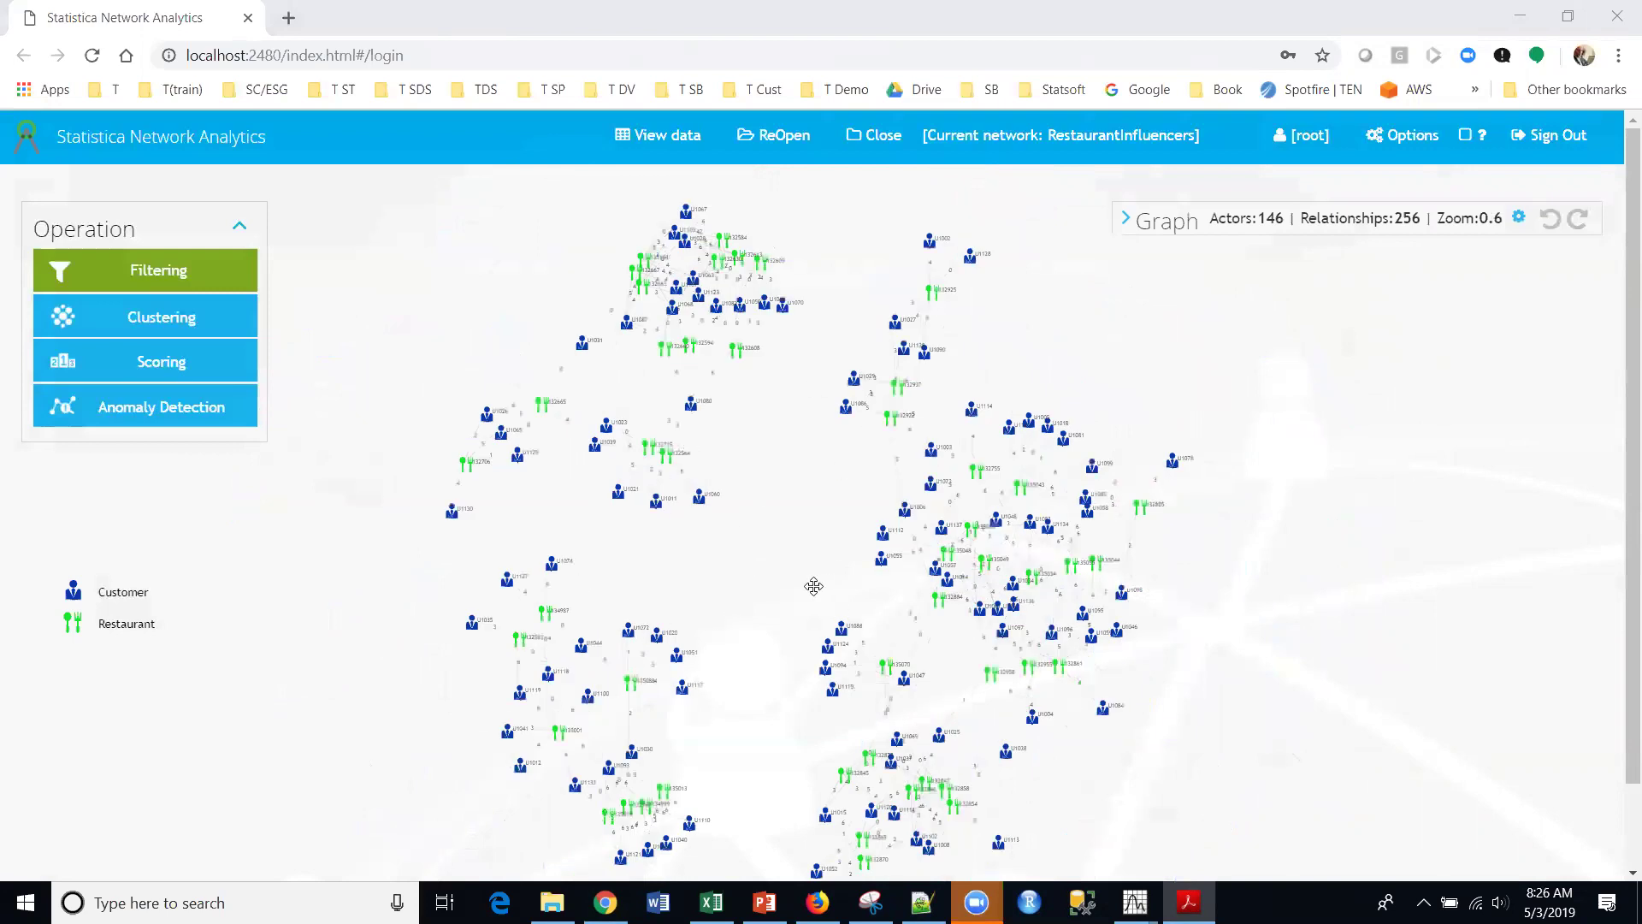
scroll(754, 593, "up", 1)
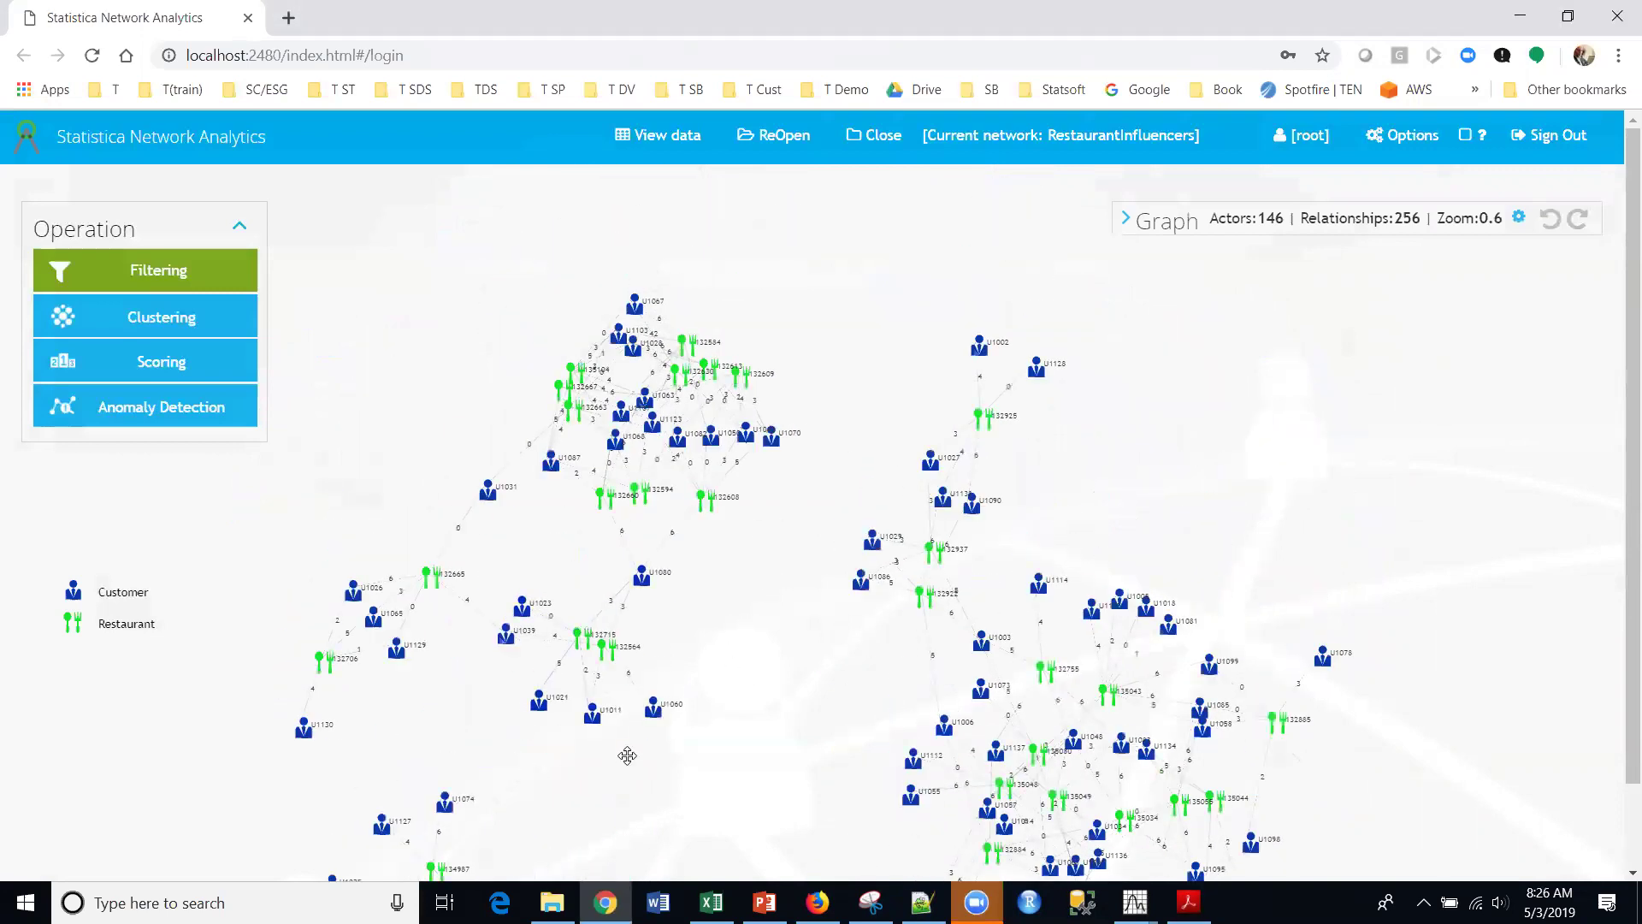
scroll(750, 625, "down", 3)
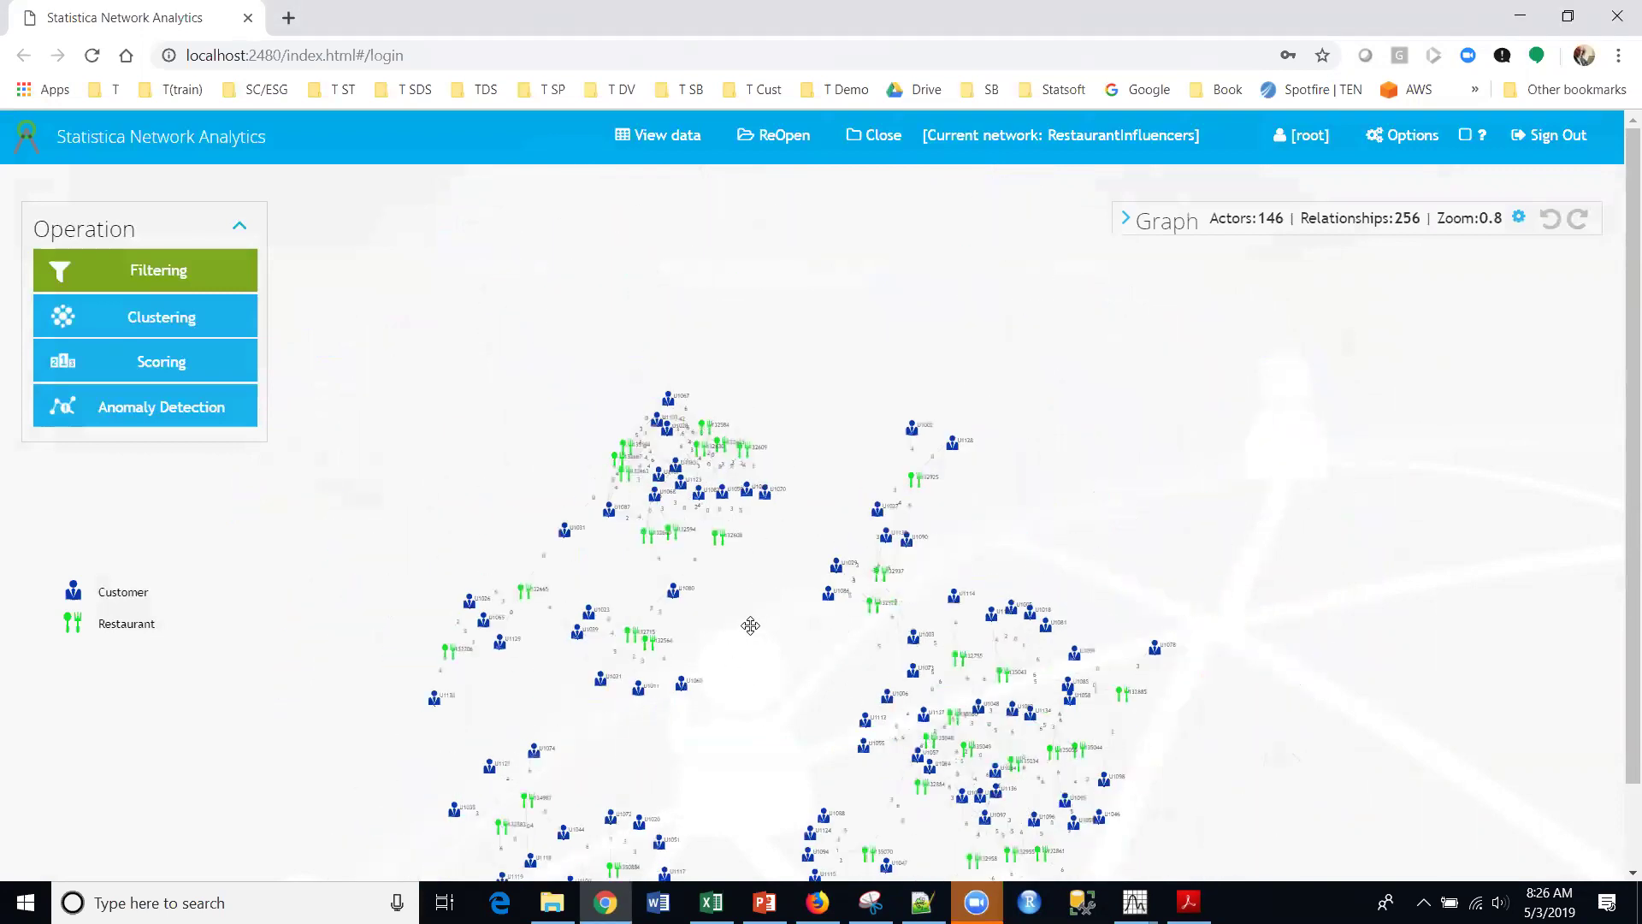
left_click_drag(751, 660, 738, 750)
scroll(766, 394, "up", 4)
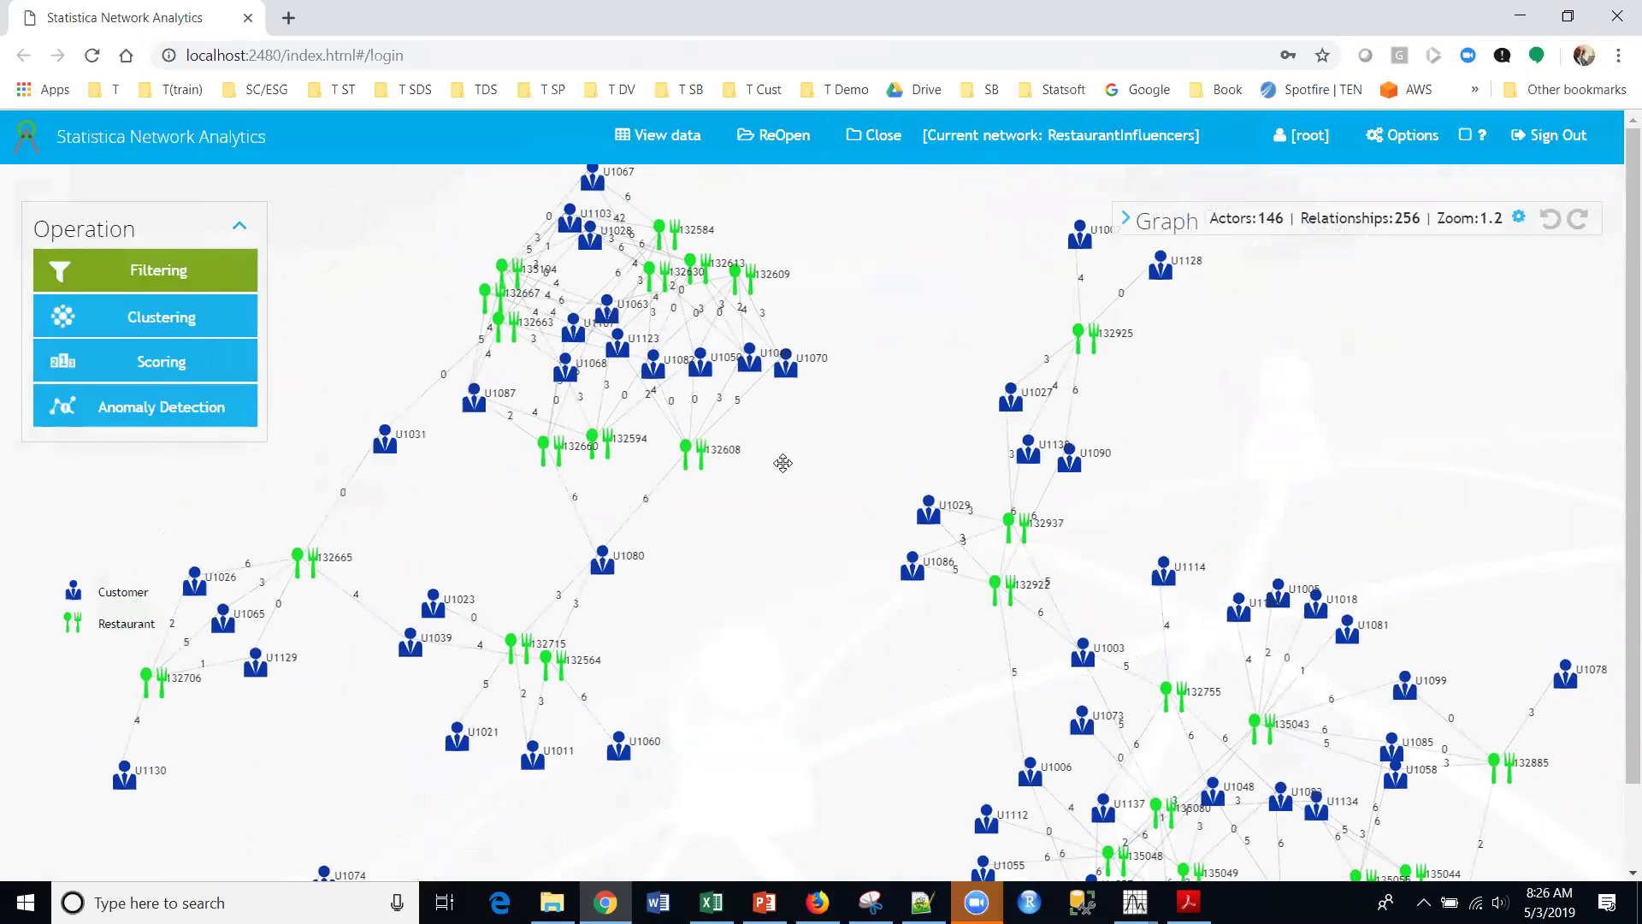
left_click(603, 562)
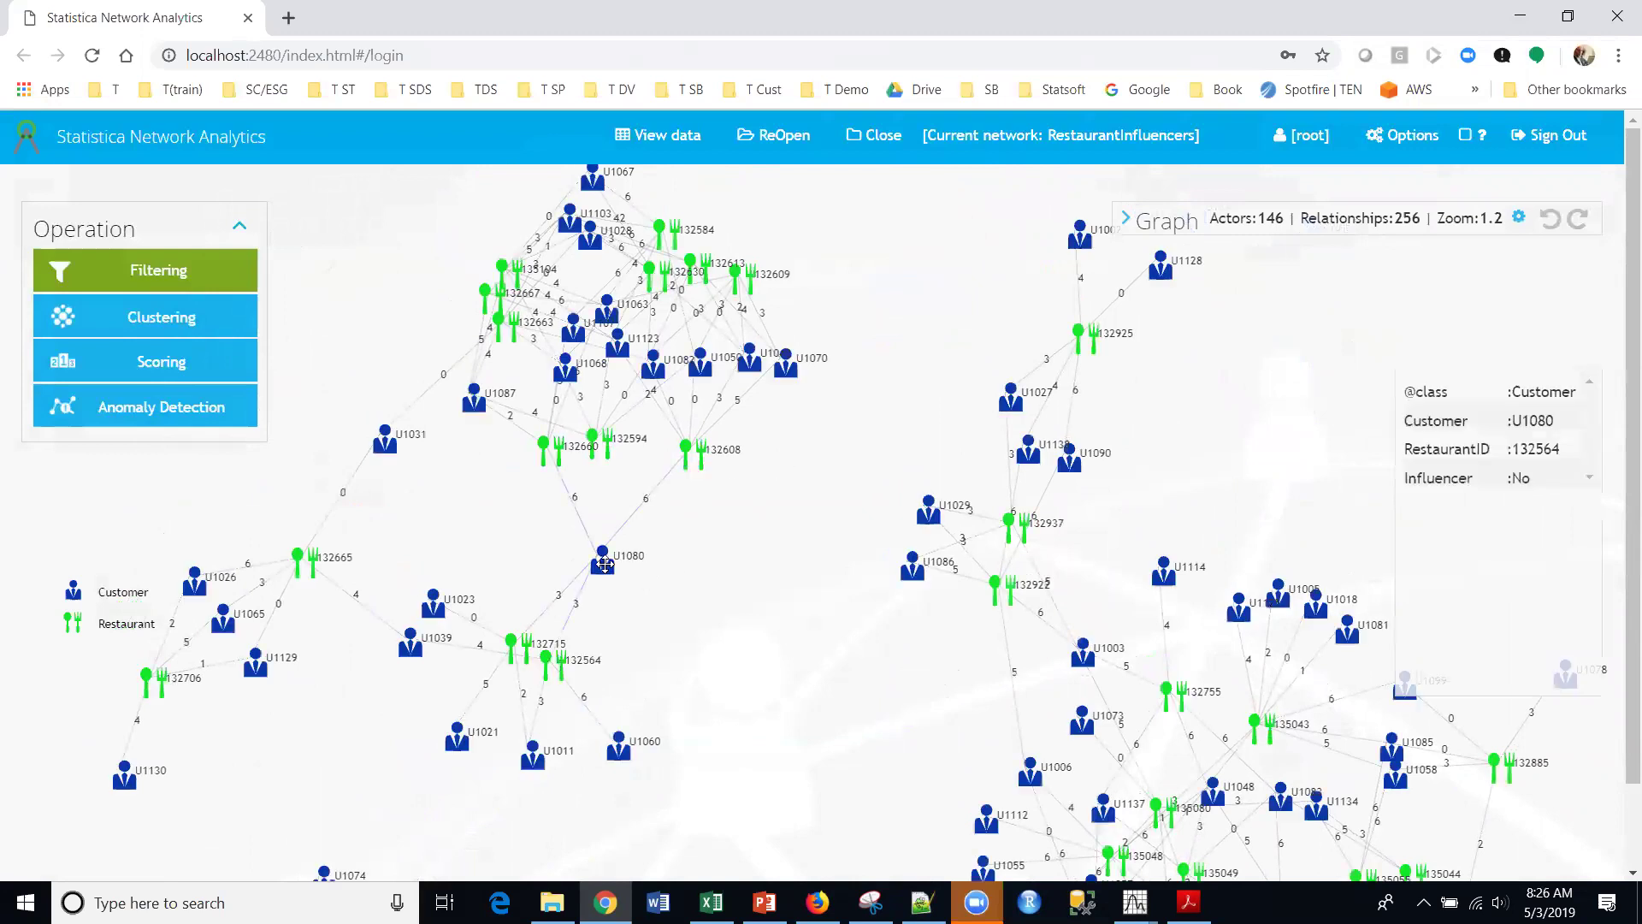
left_click(604, 569)
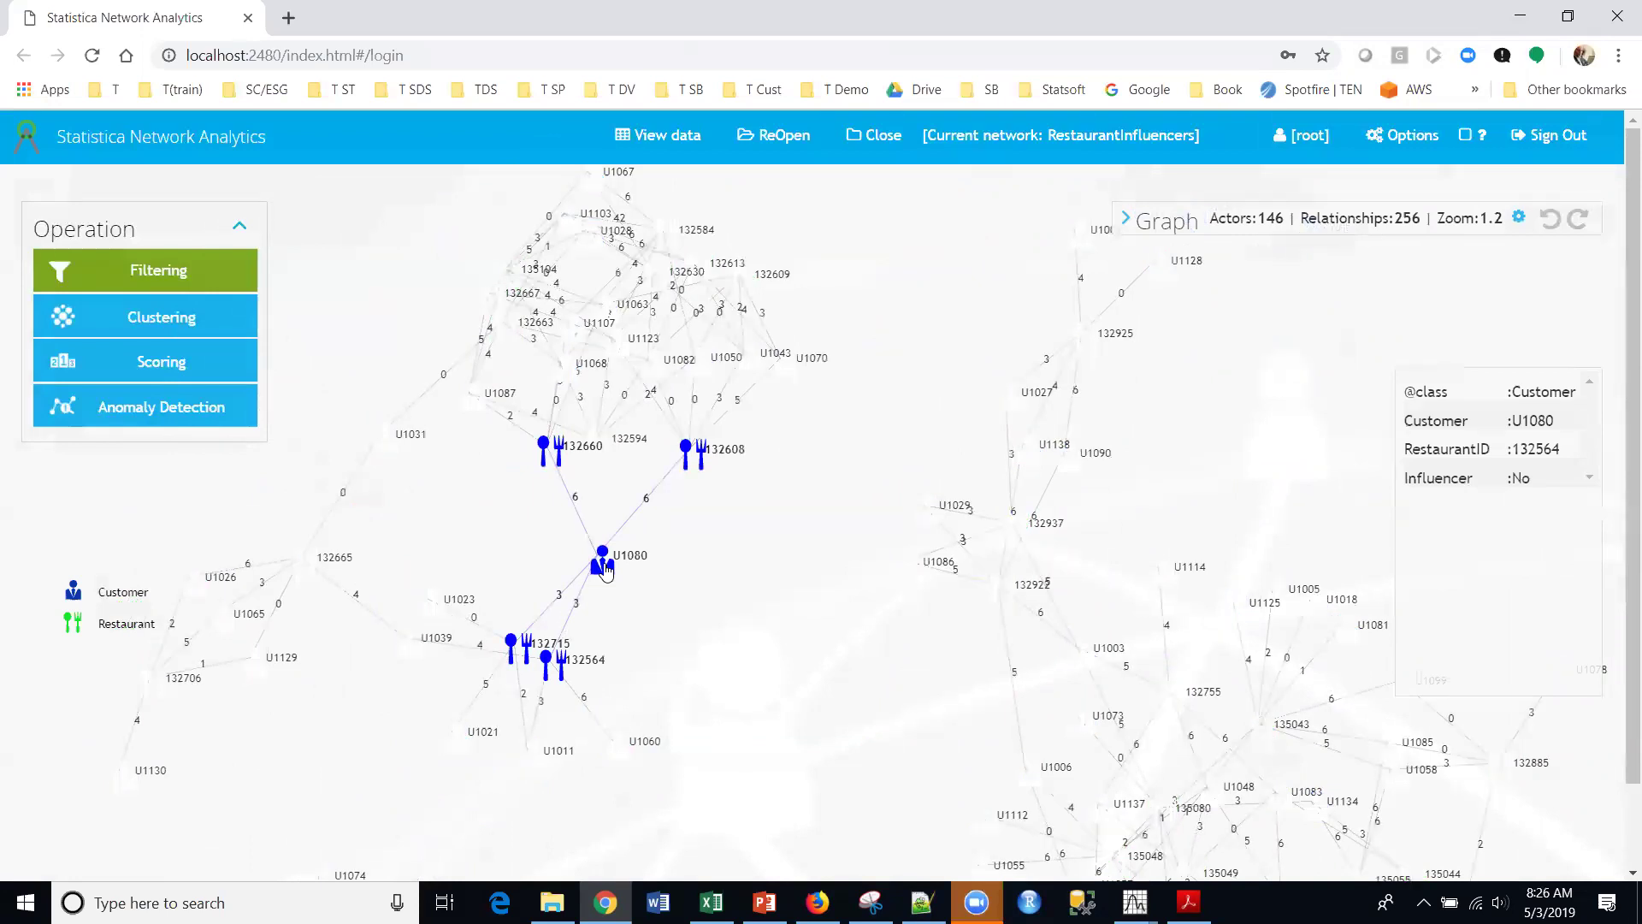
left_click(686, 484)
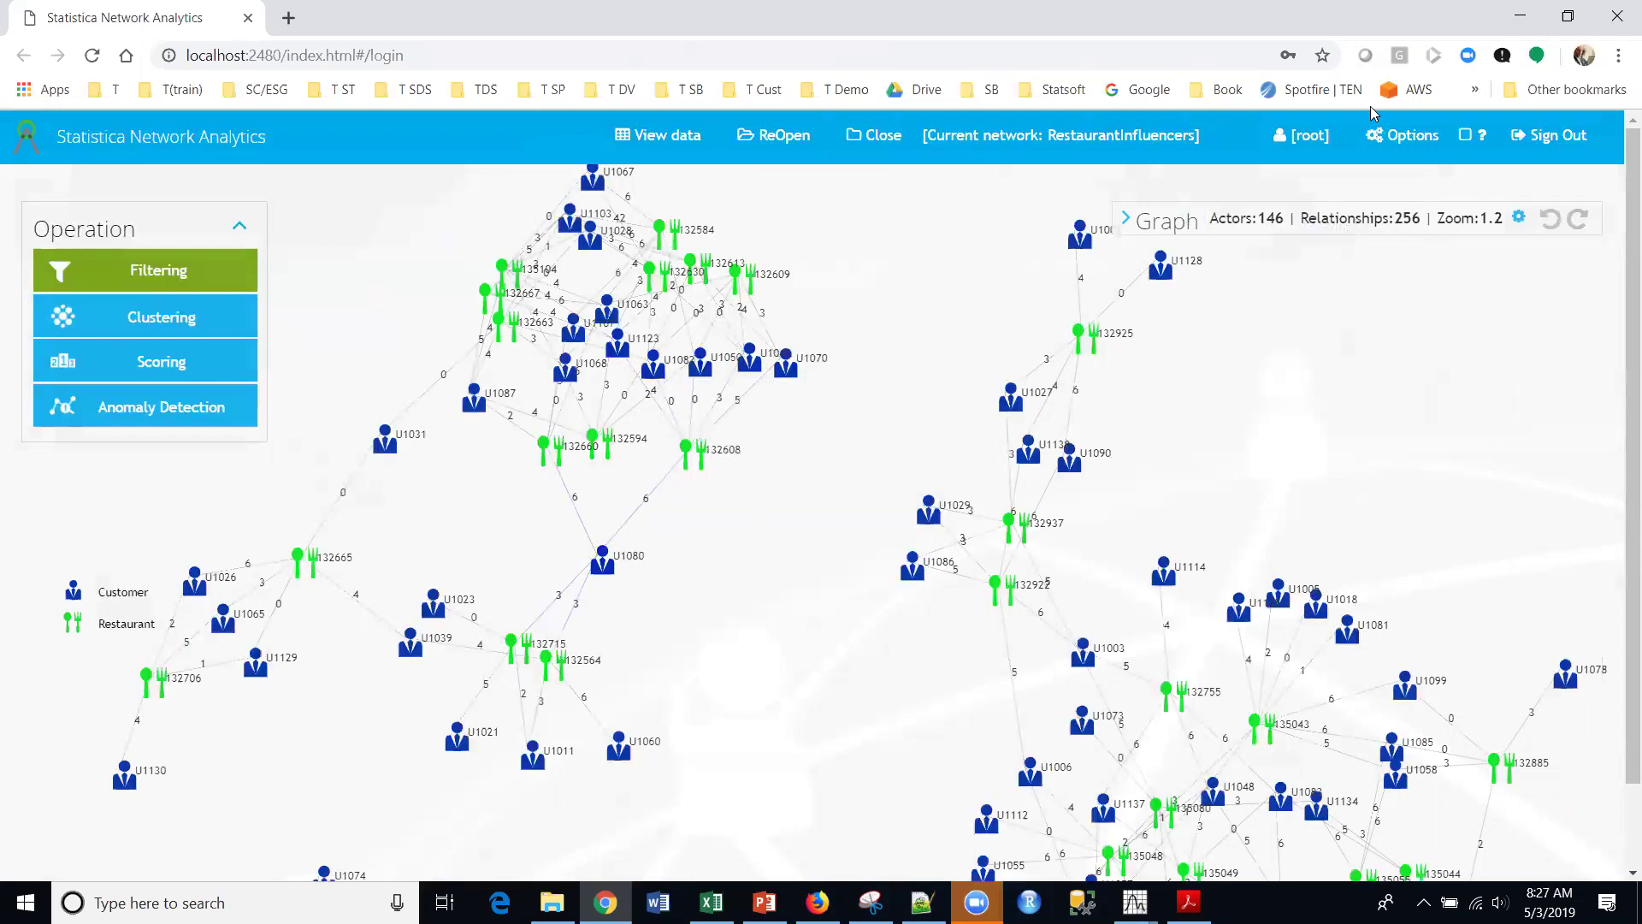
Reset the labels of the Restaurant actor class in the graph options
left_click(1525, 224)
left_click(729, 358)
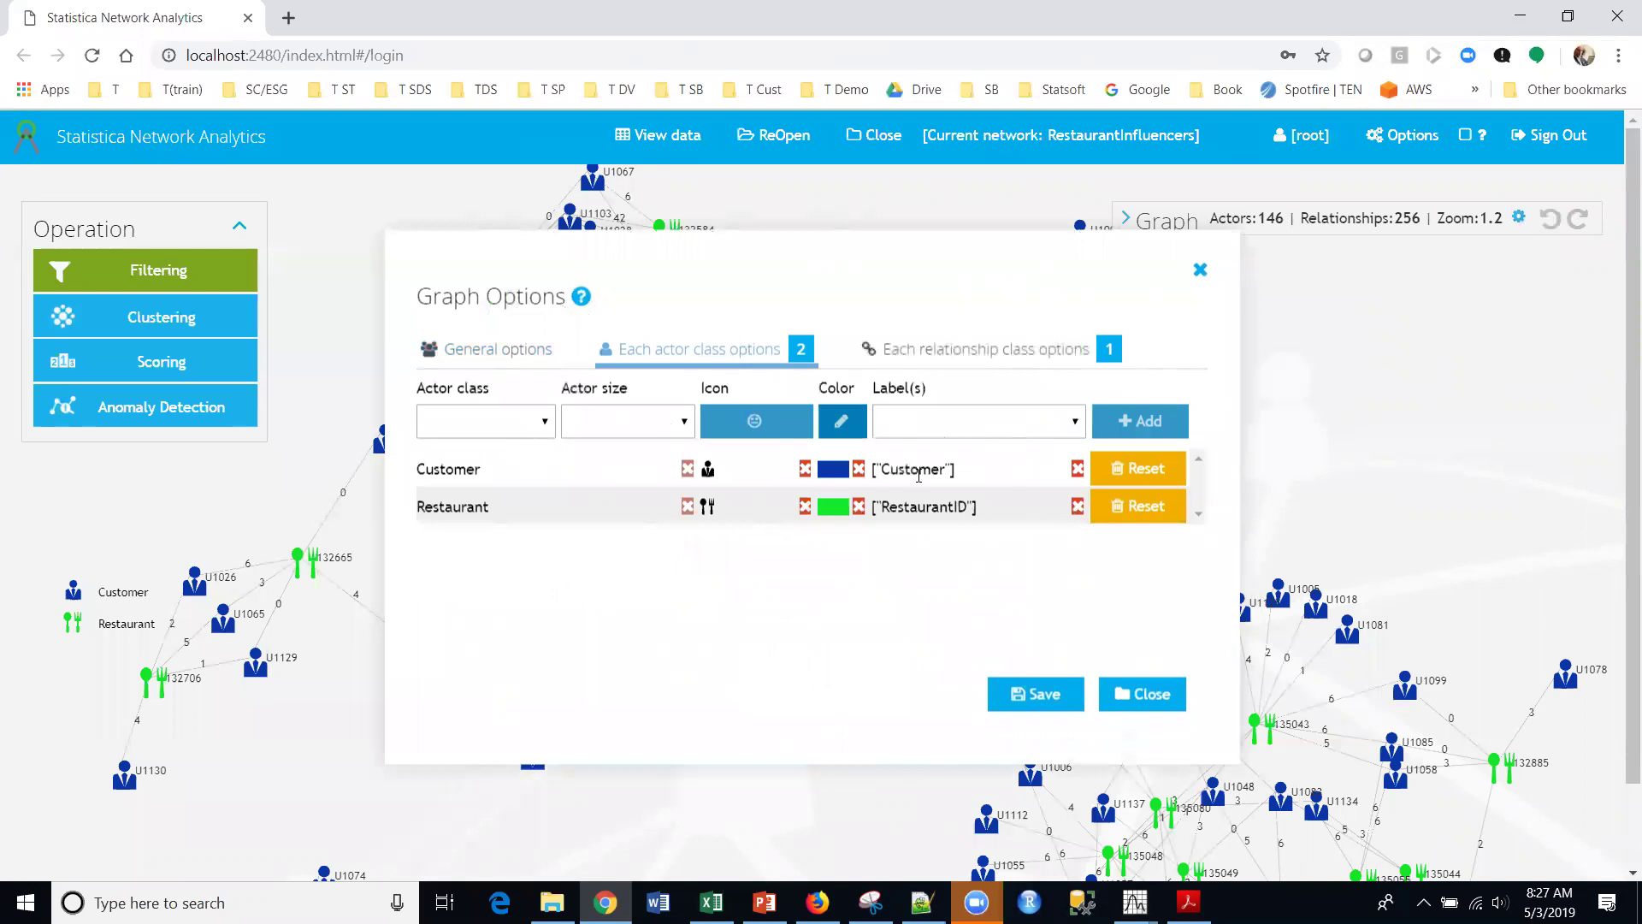
left_click(1078, 507)
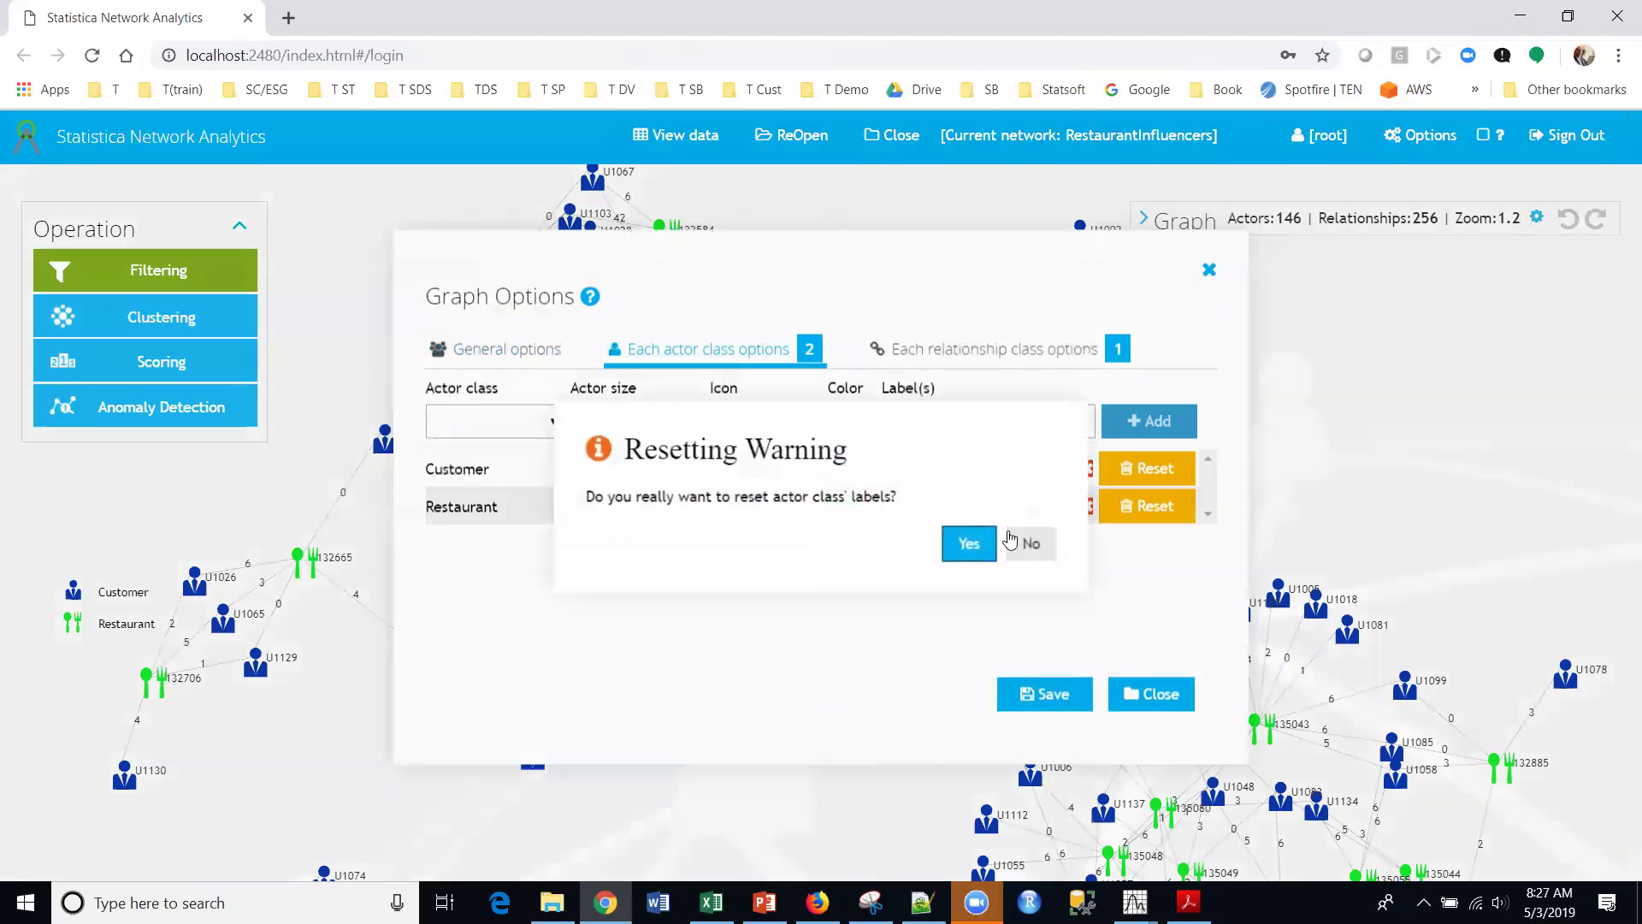
left_click(970, 542)
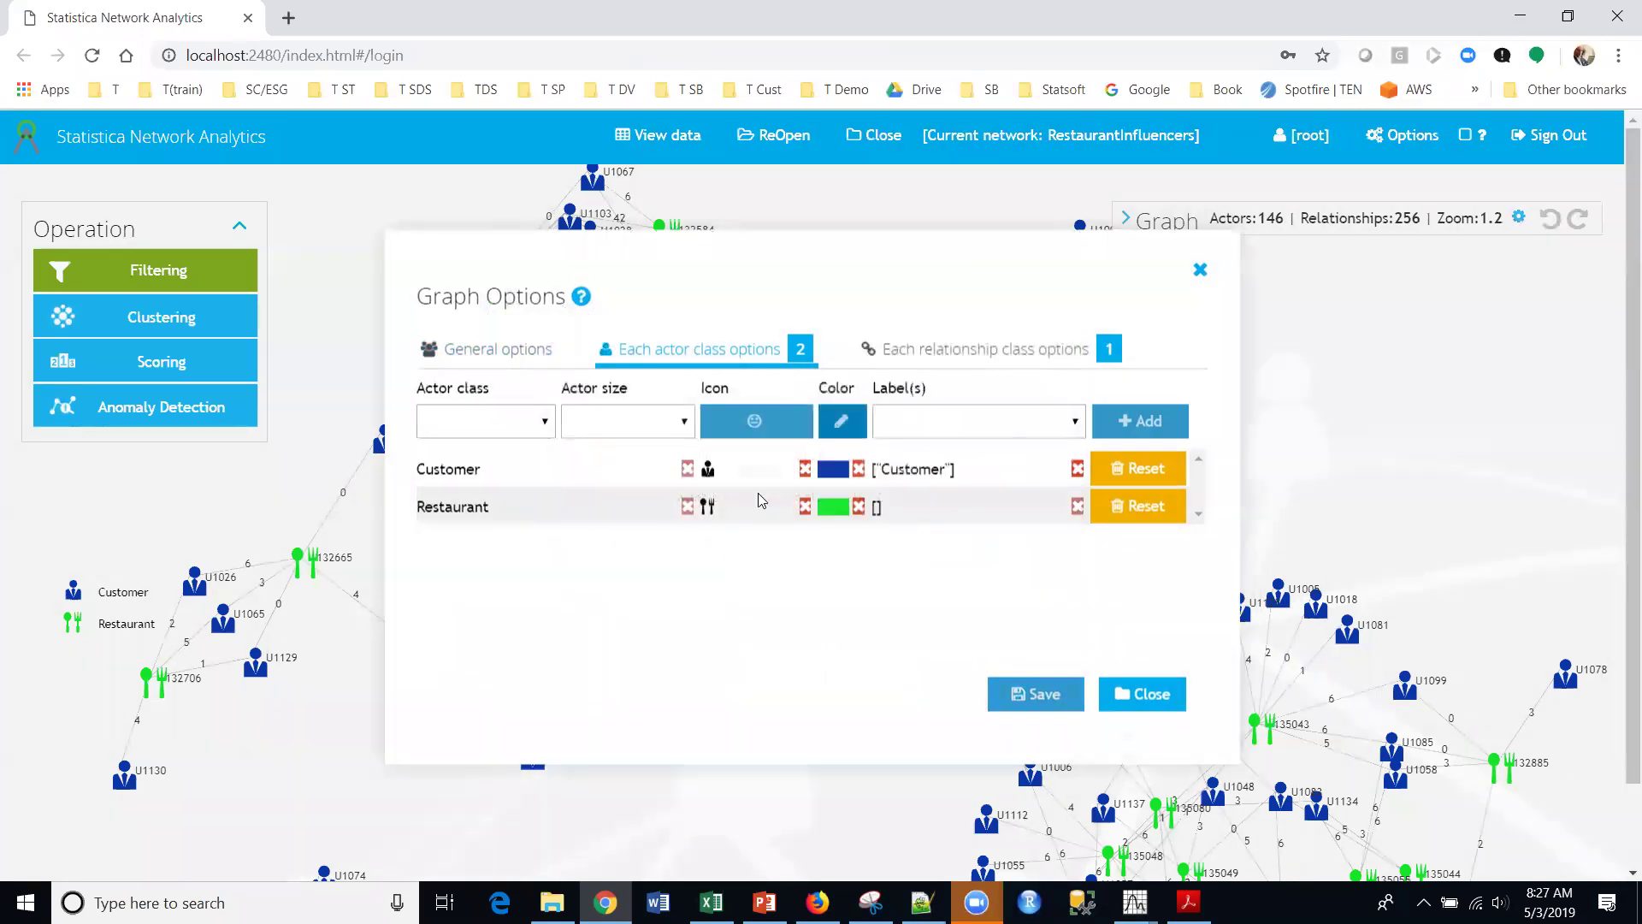
Label the Restaurant actor class with RestaurantName, add it to the class list, and save the graph options
left_click(472, 421)
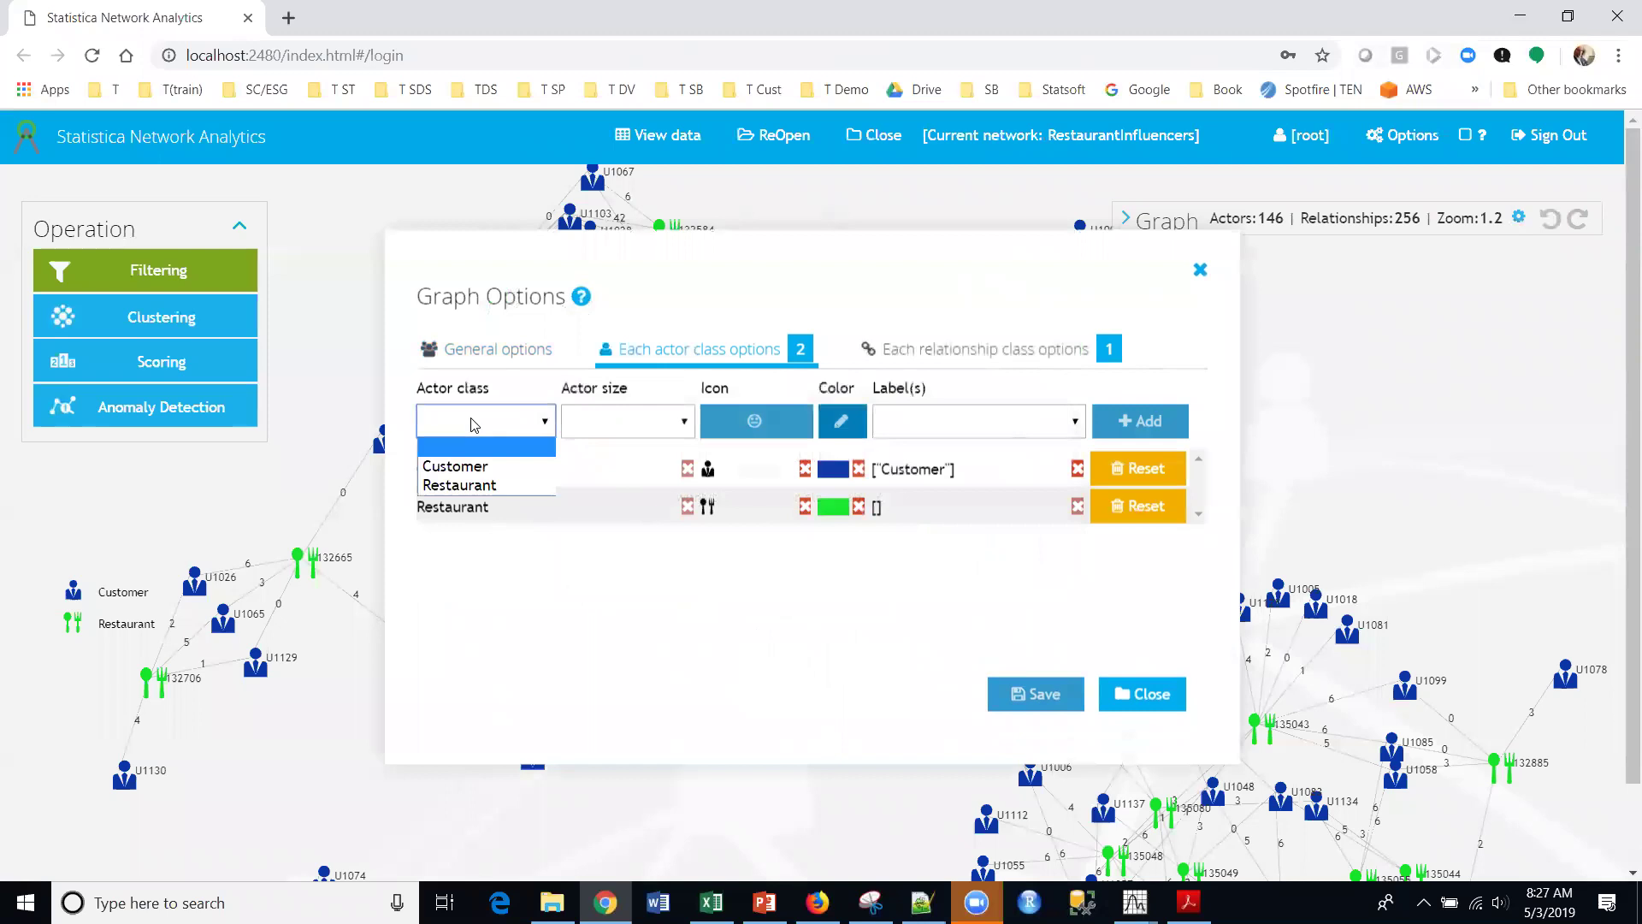
left_click(486, 486)
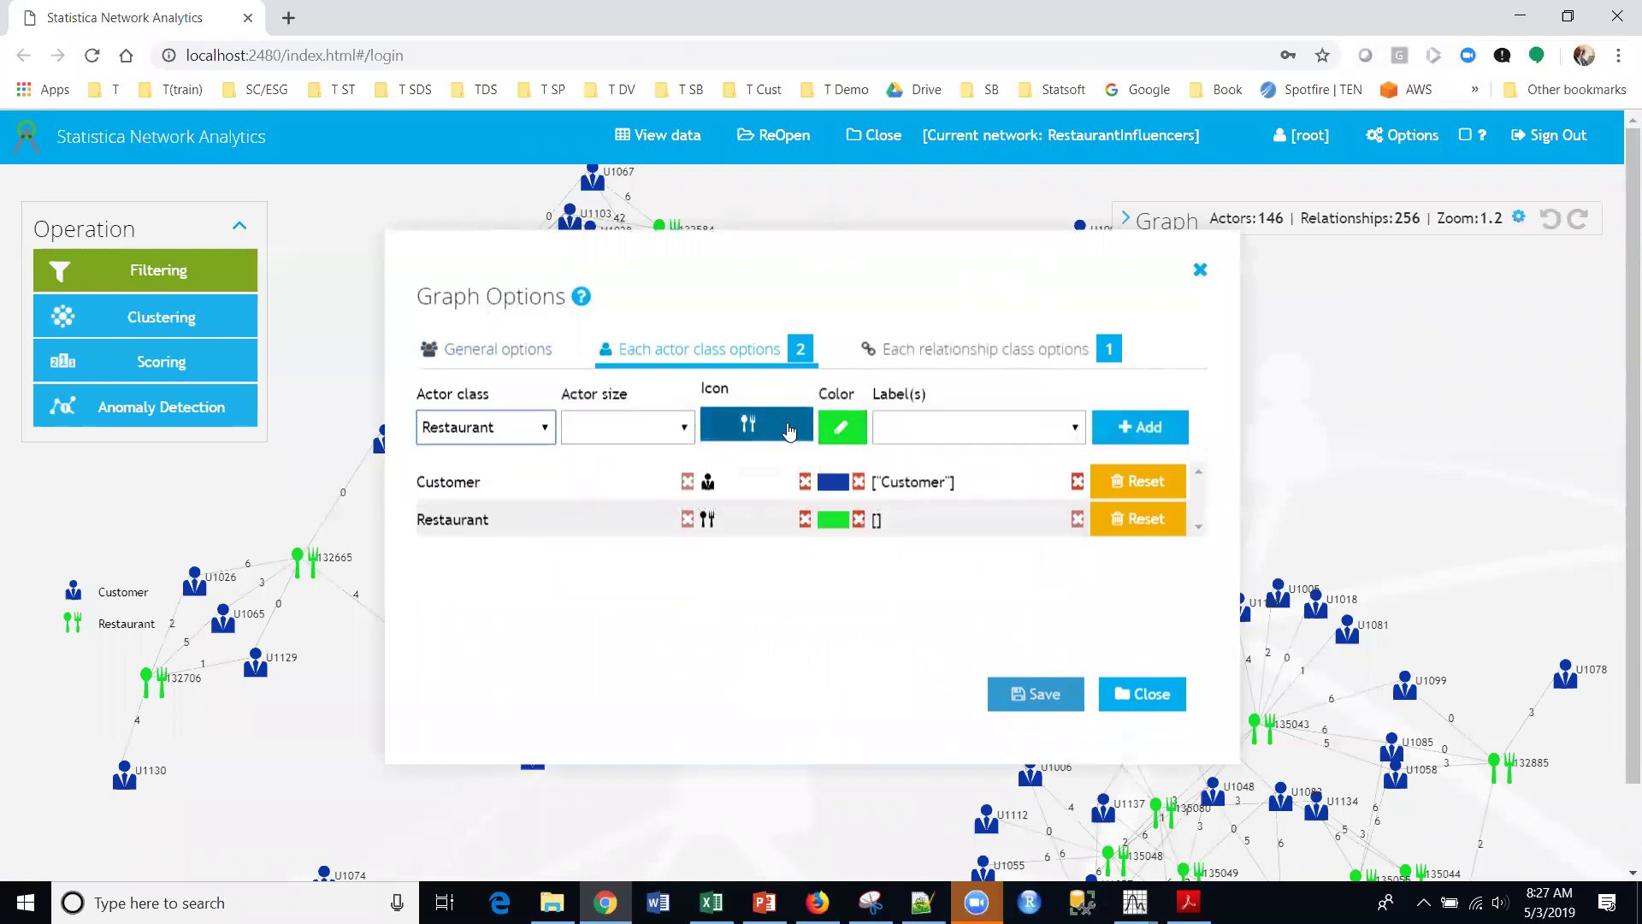
left_click(1076, 430)
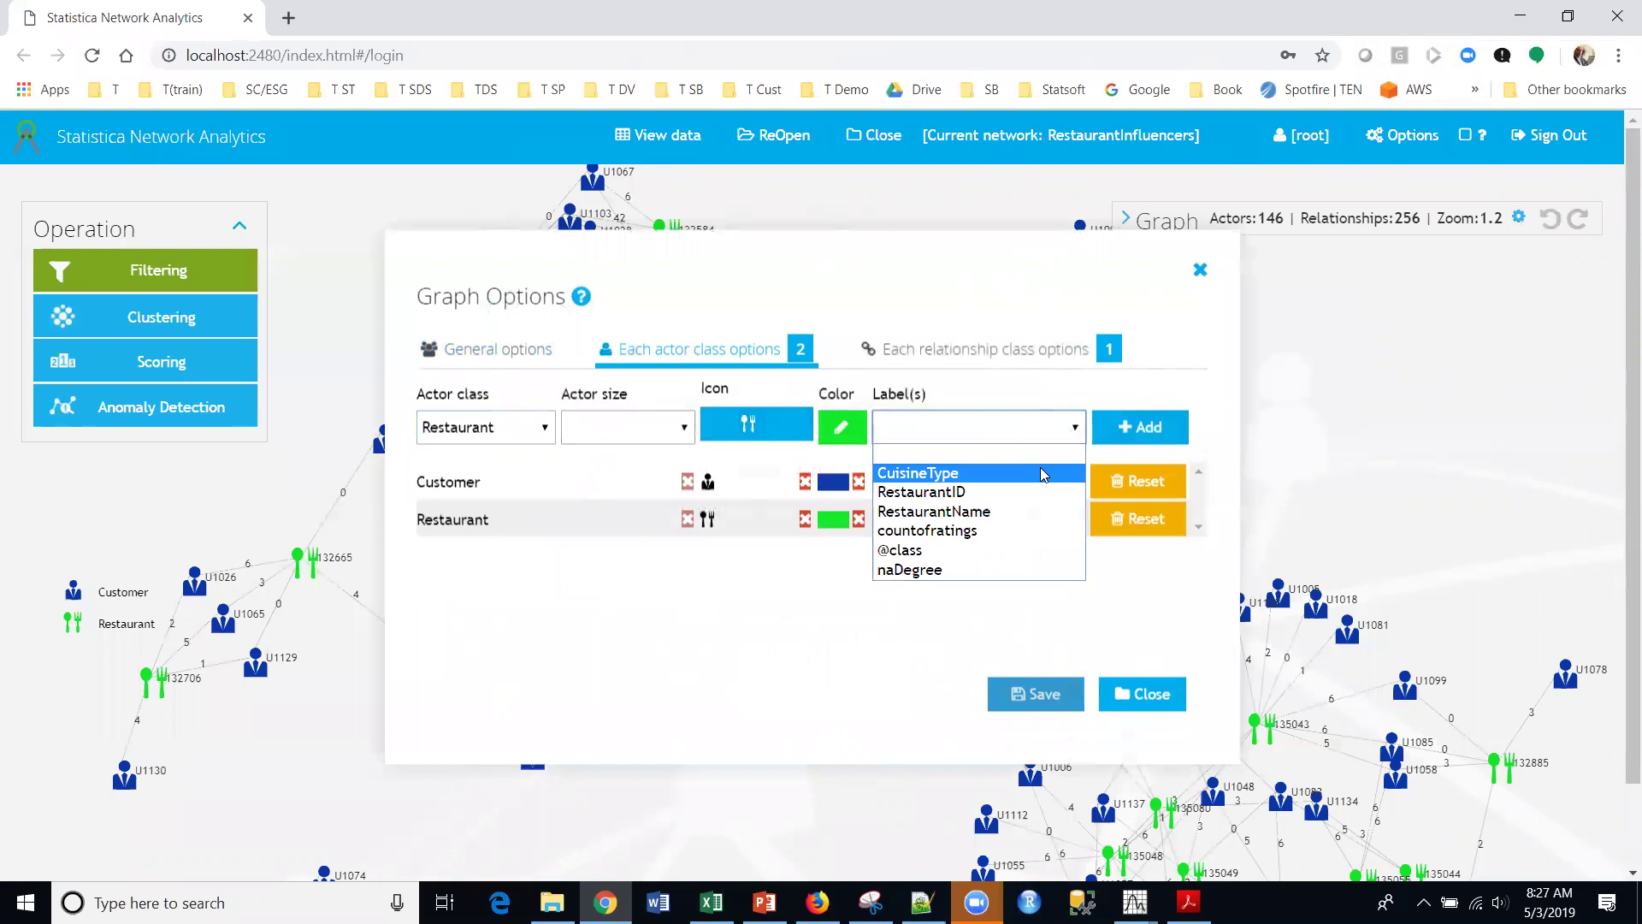
left_click(1025, 512)
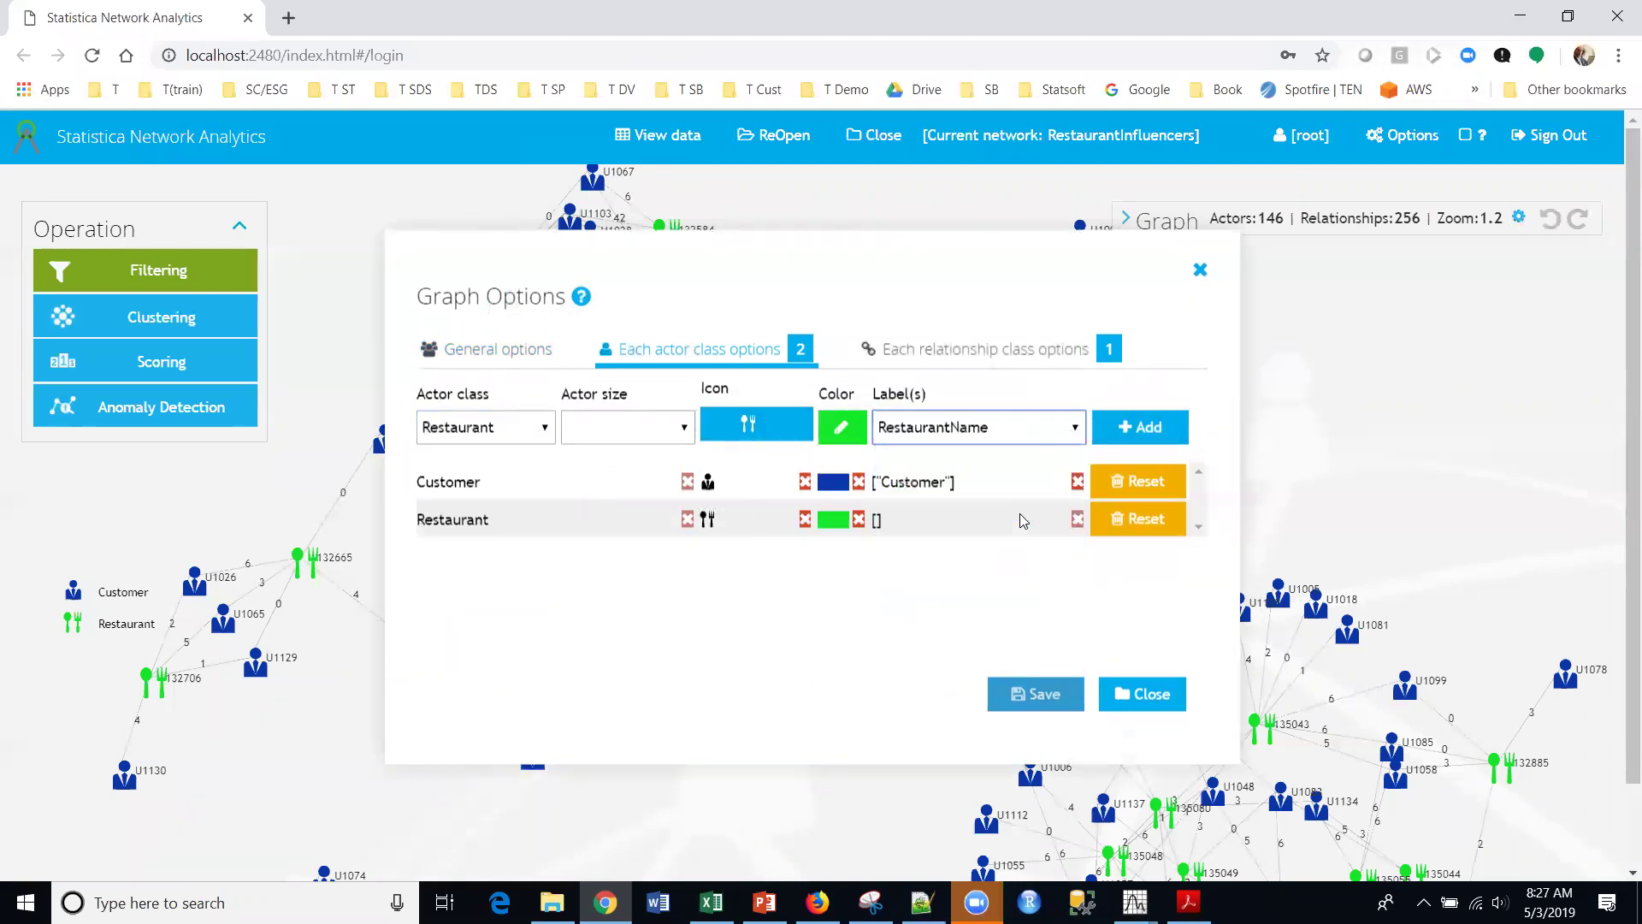
left_click(1144, 427)
left_click(1038, 692)
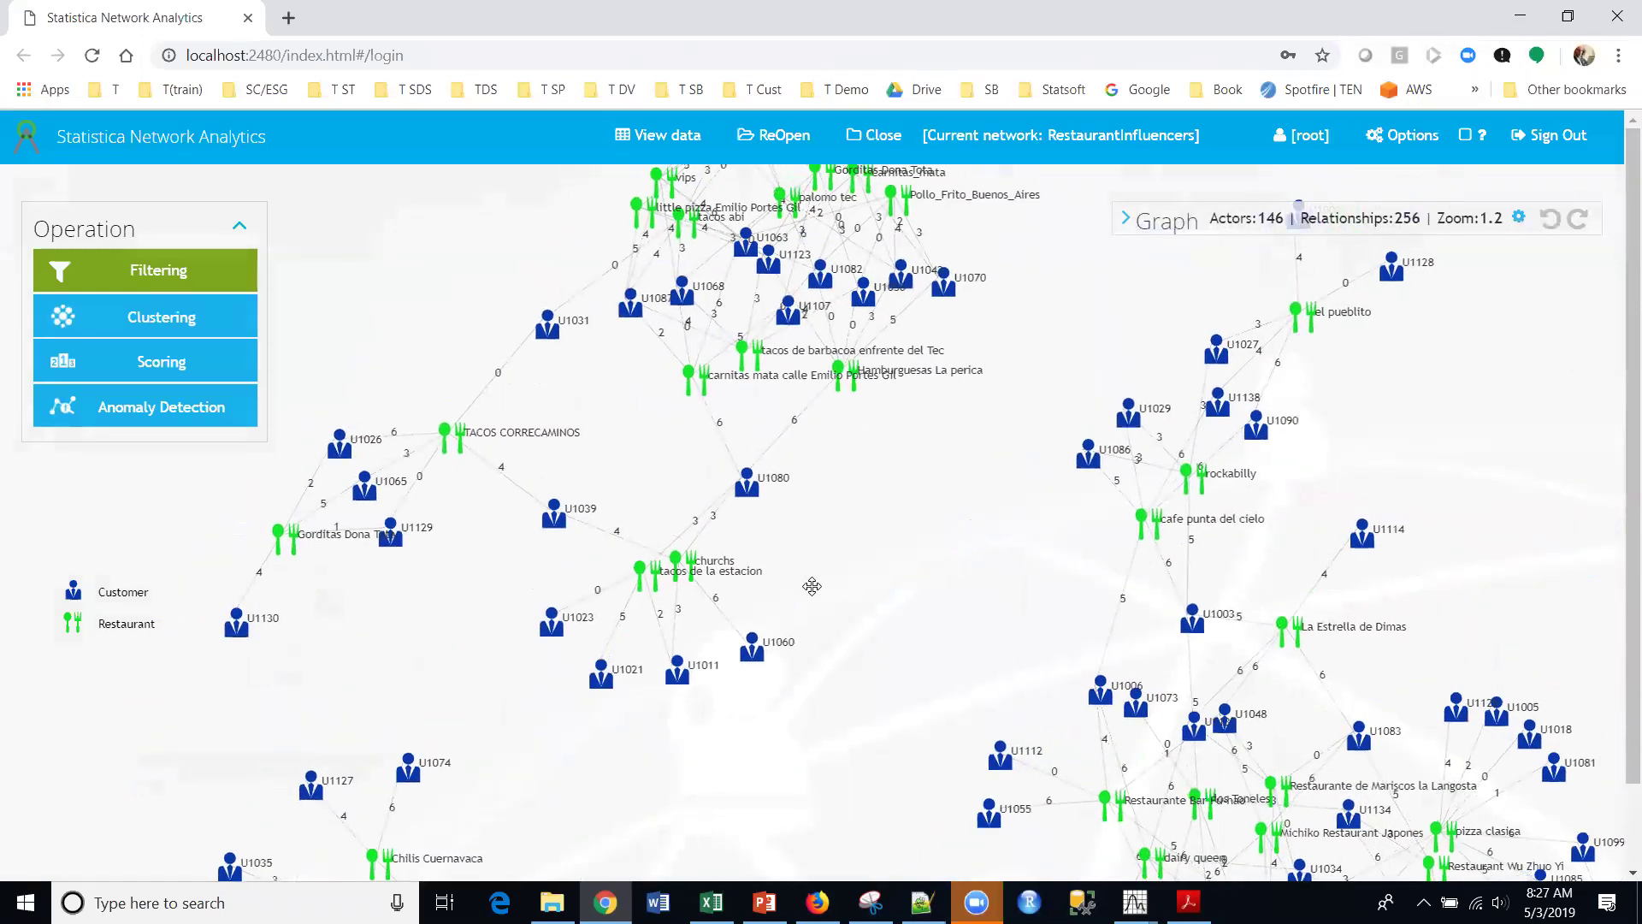
Show the property details of the customer linking the two restaurant clusters
left_click(756, 498)
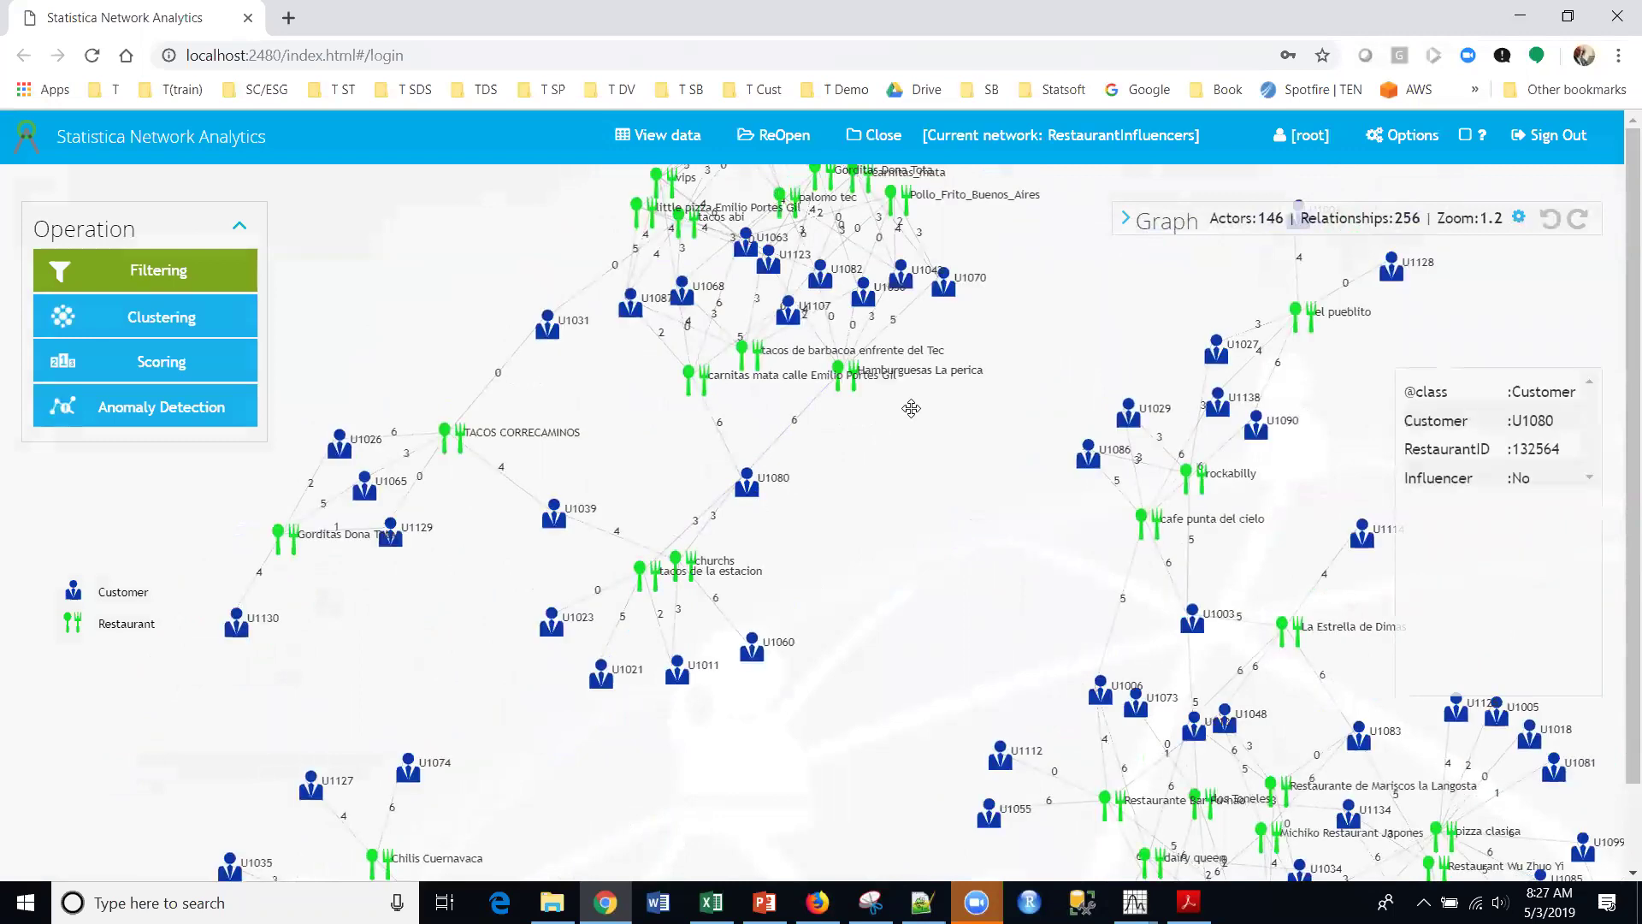
Examine up close the named restaurants and relationship labels connected to the customer linking the two restaurant clusters, then review the surrounding network
left_click(744, 481)
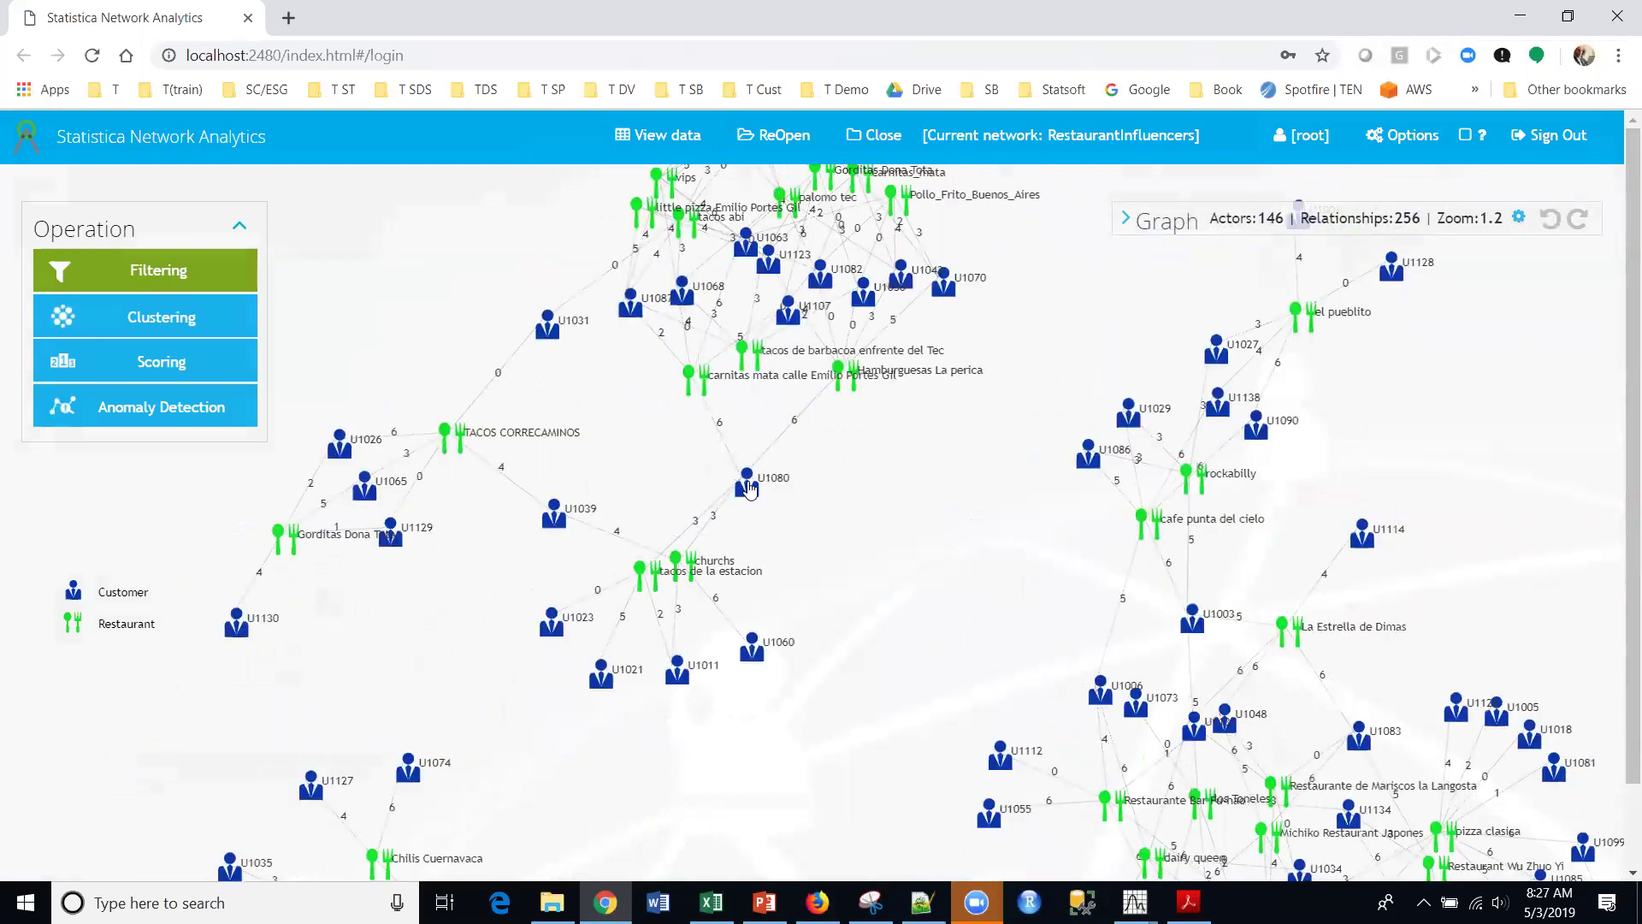
left_click(749, 490)
scroll(754, 493, "up", 5)
left_click(881, 514)
left_click_drag(958, 609, 767, 611)
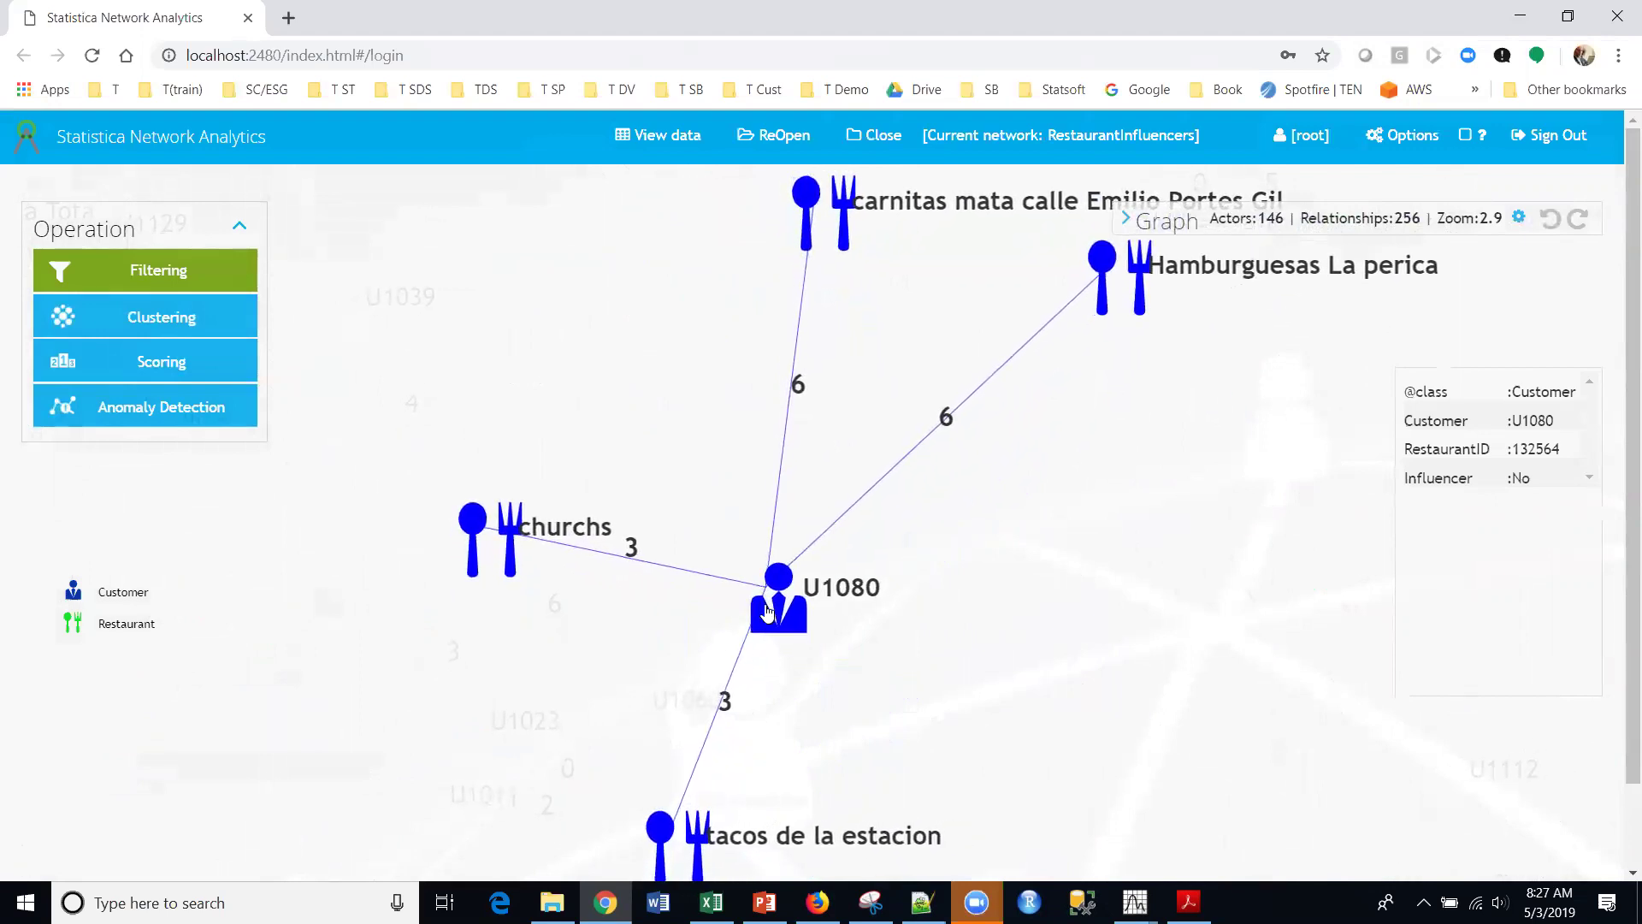
left_click_drag(768, 611, 810, 603)
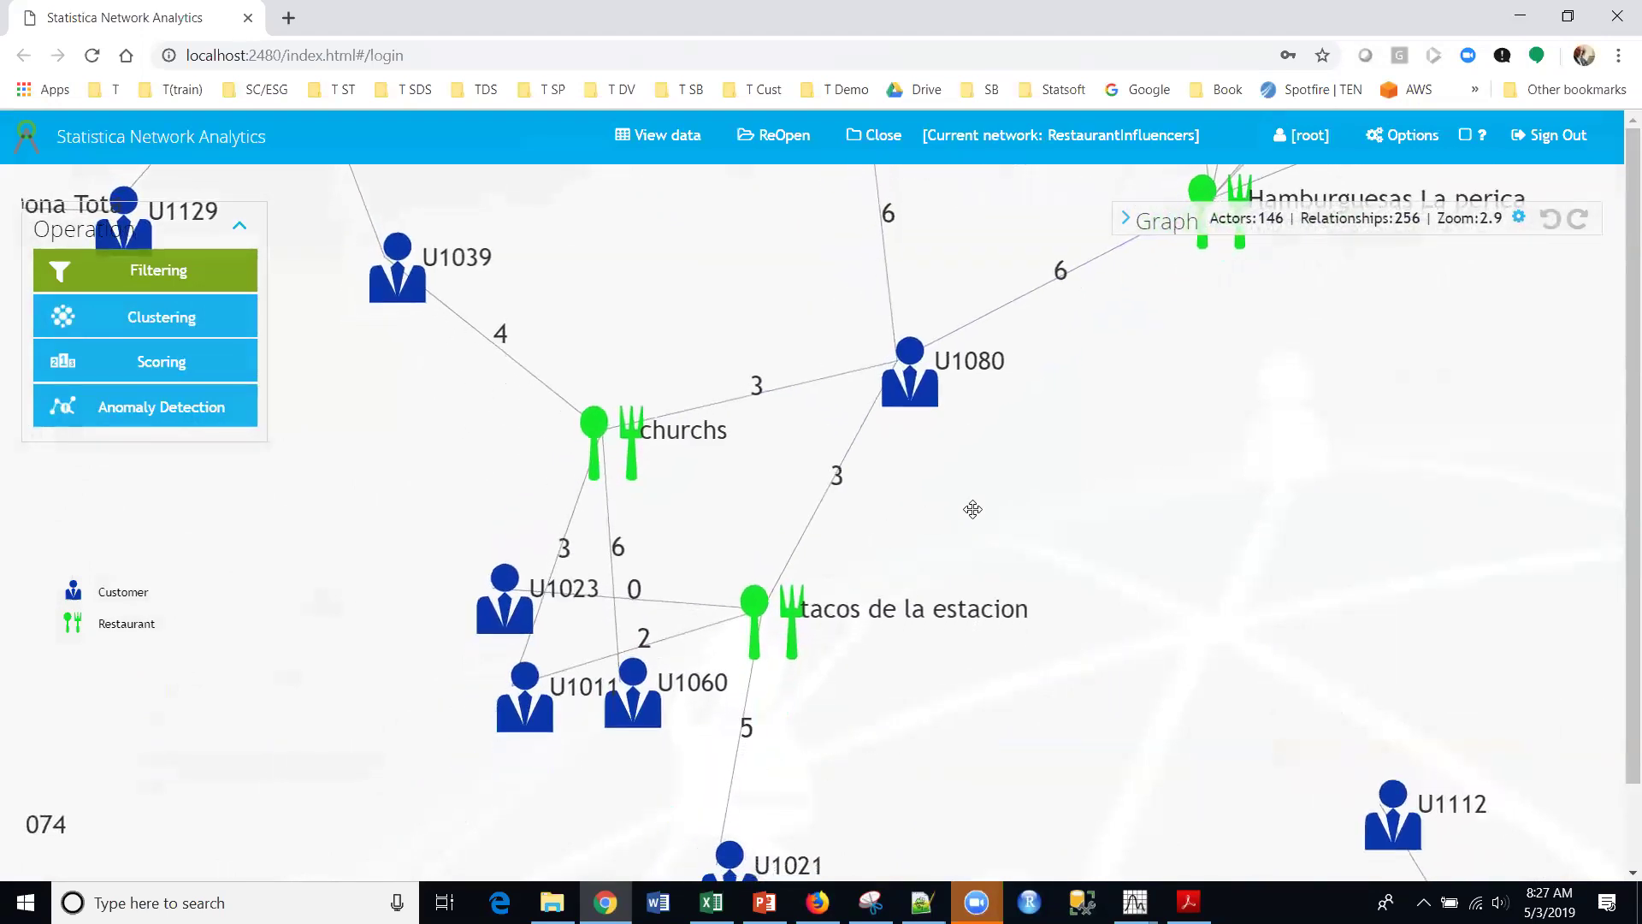
scroll(973, 509, "down", 5)
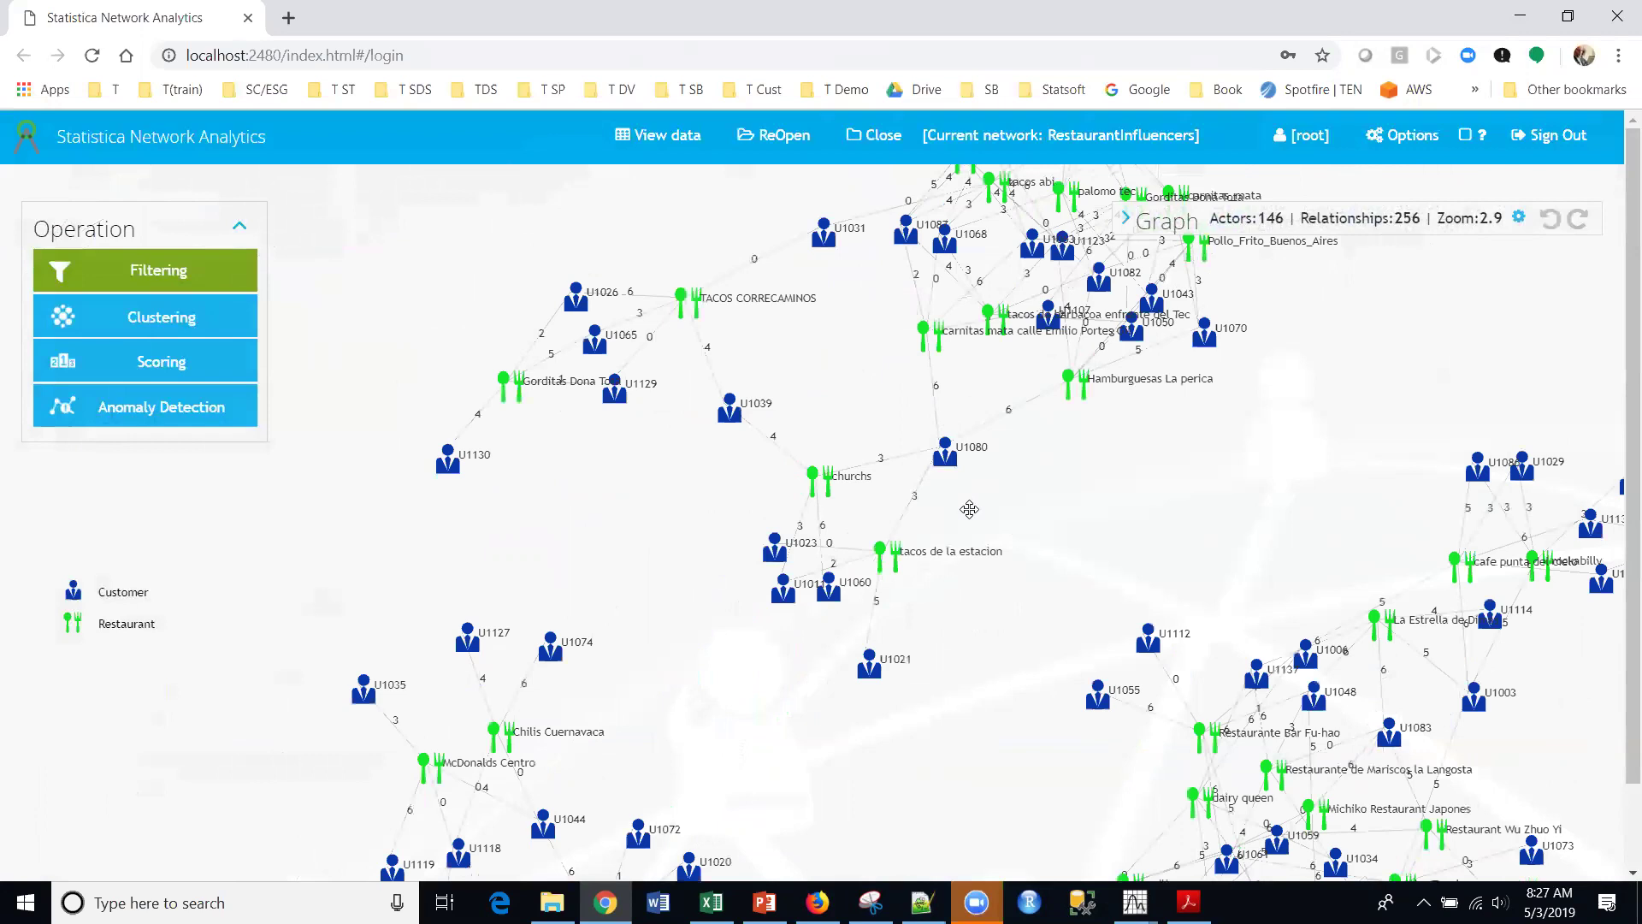
scroll(969, 509, "down", 2)
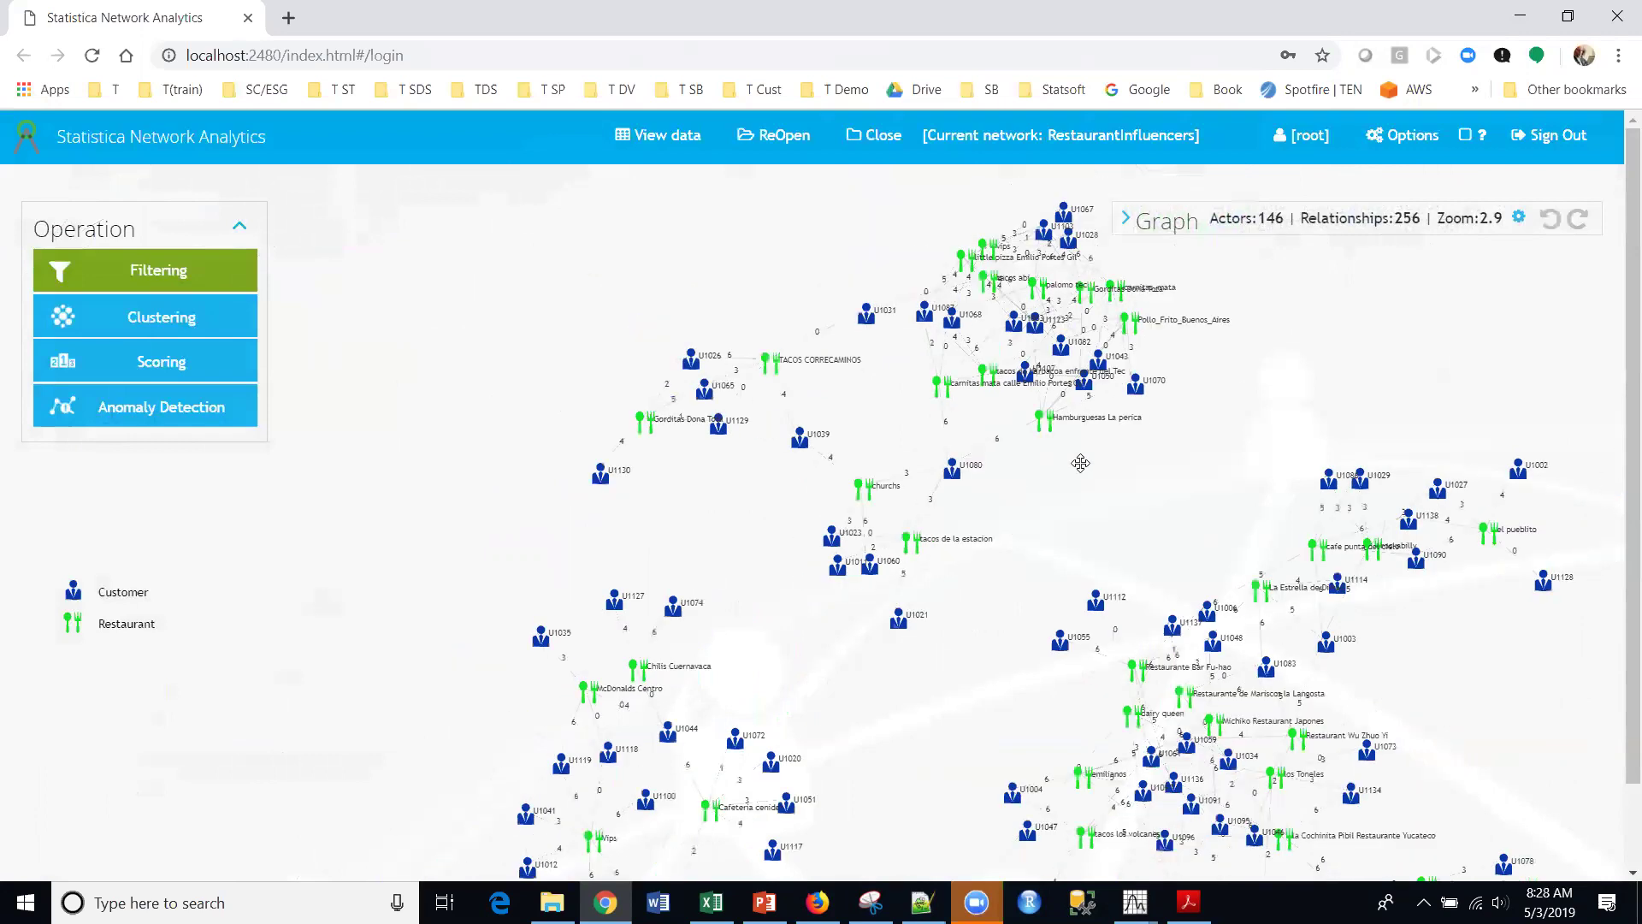
left_click_drag(1103, 516, 887, 515)
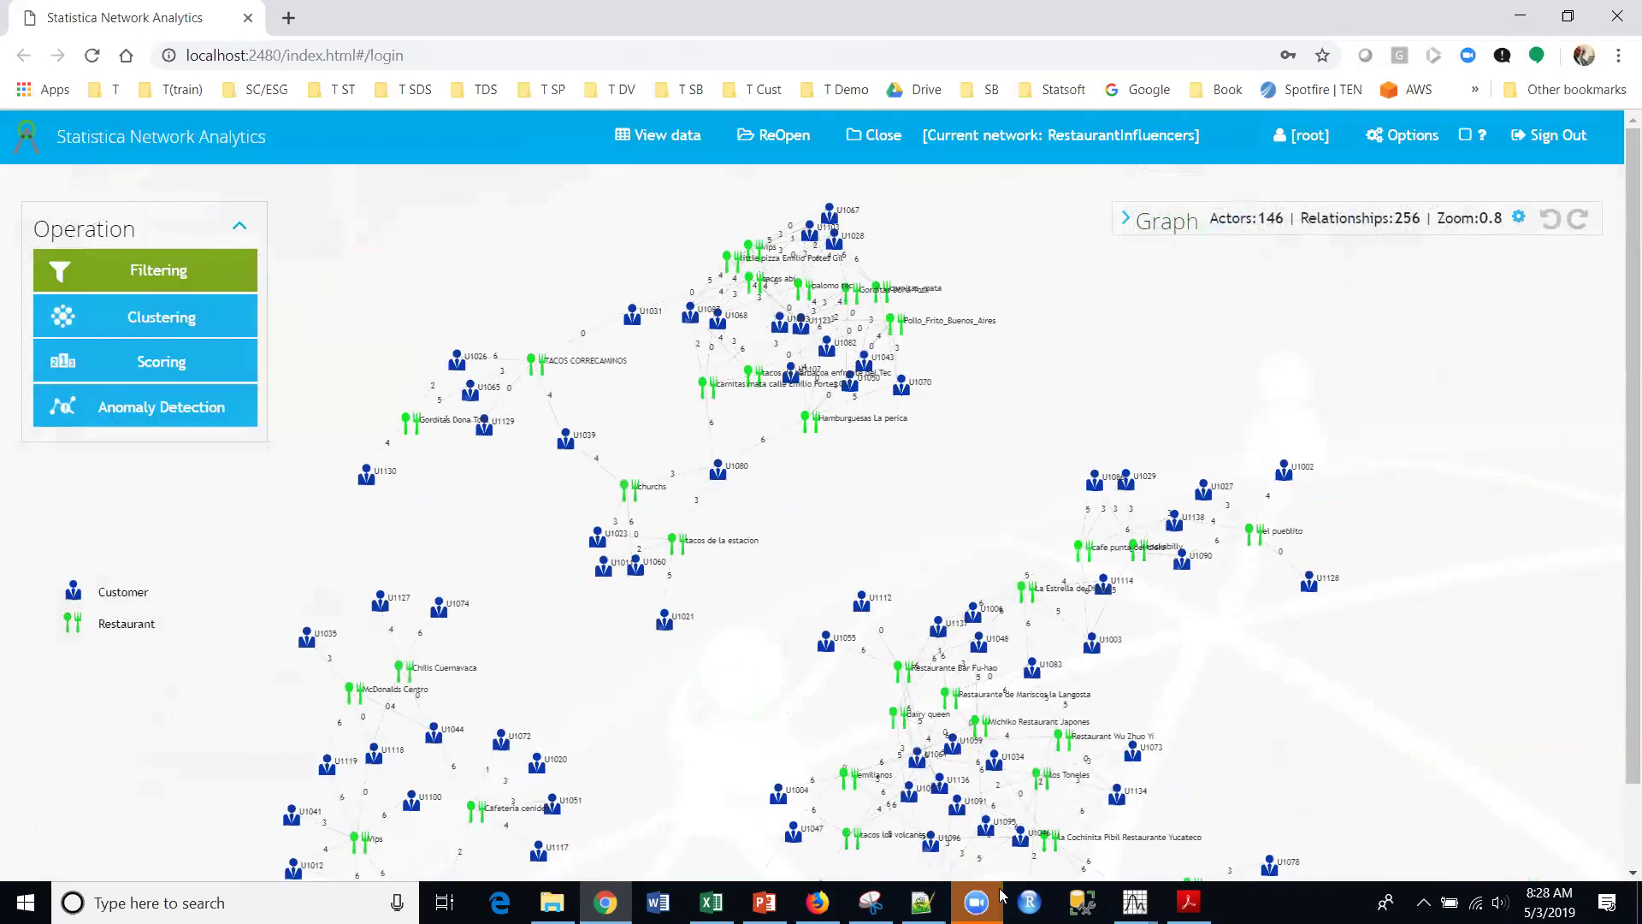
key("alt+Tab")
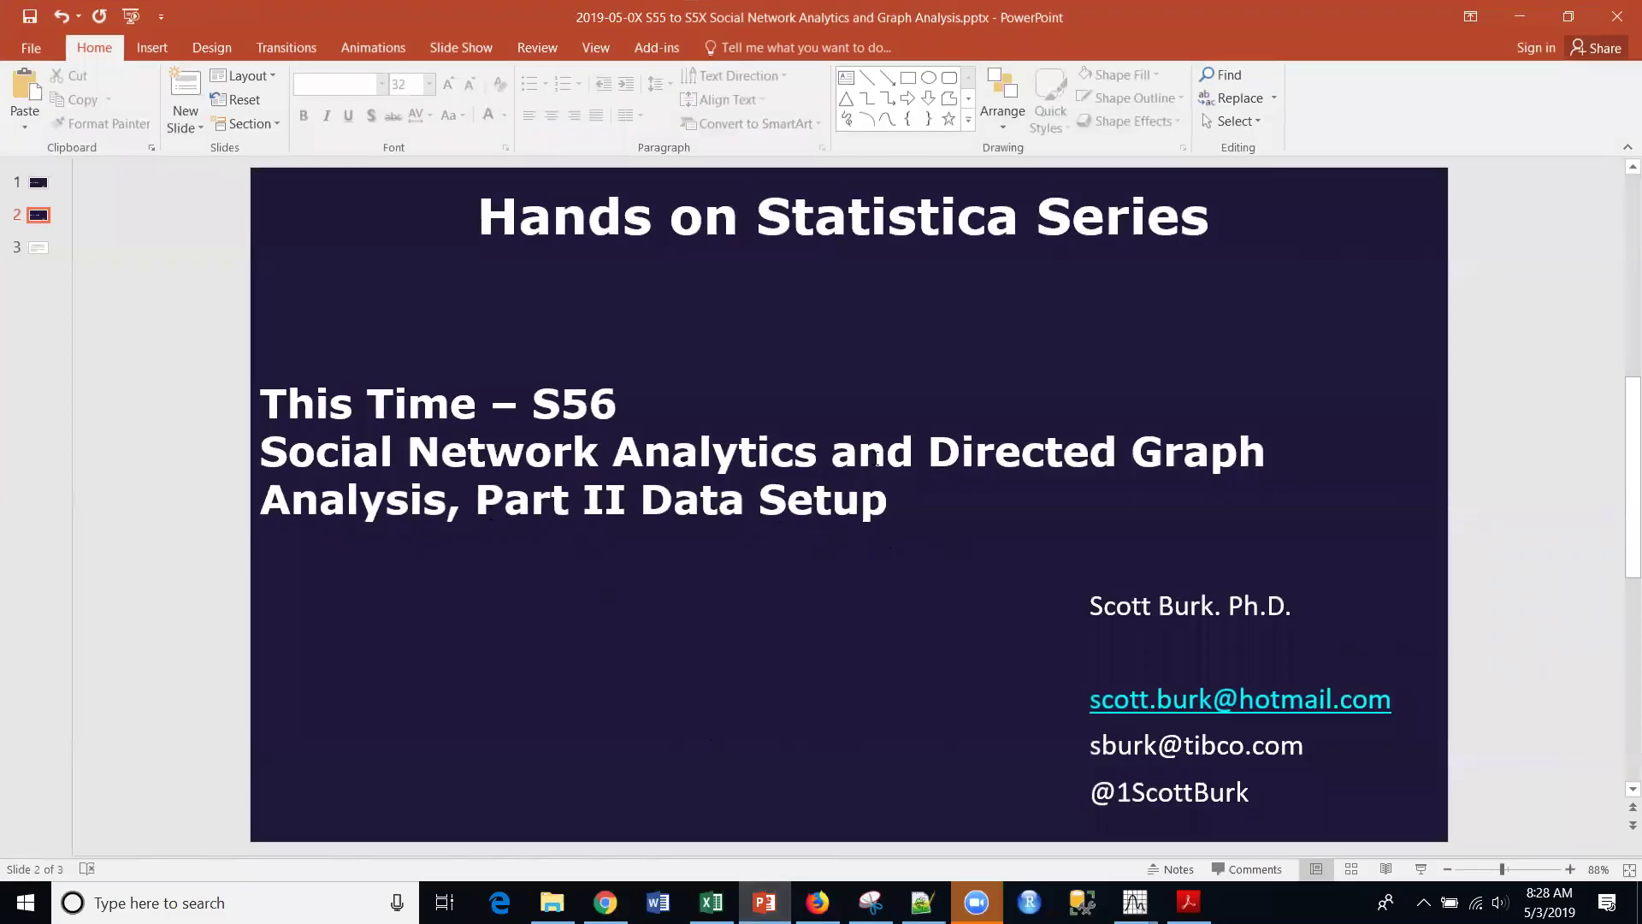
left_click(1519, 16)
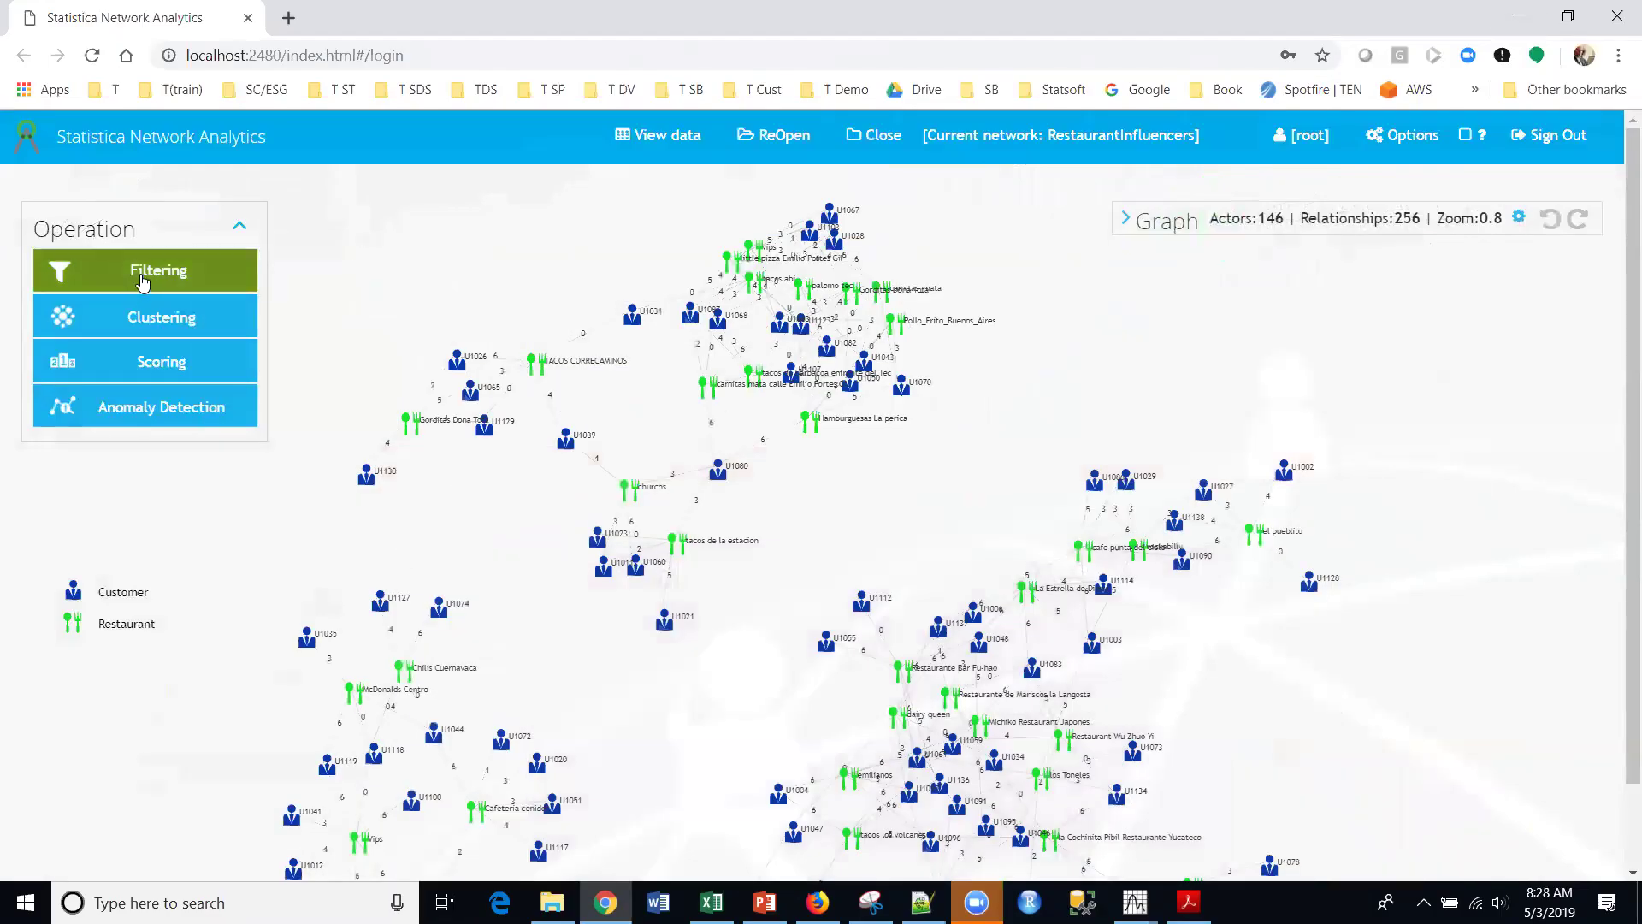